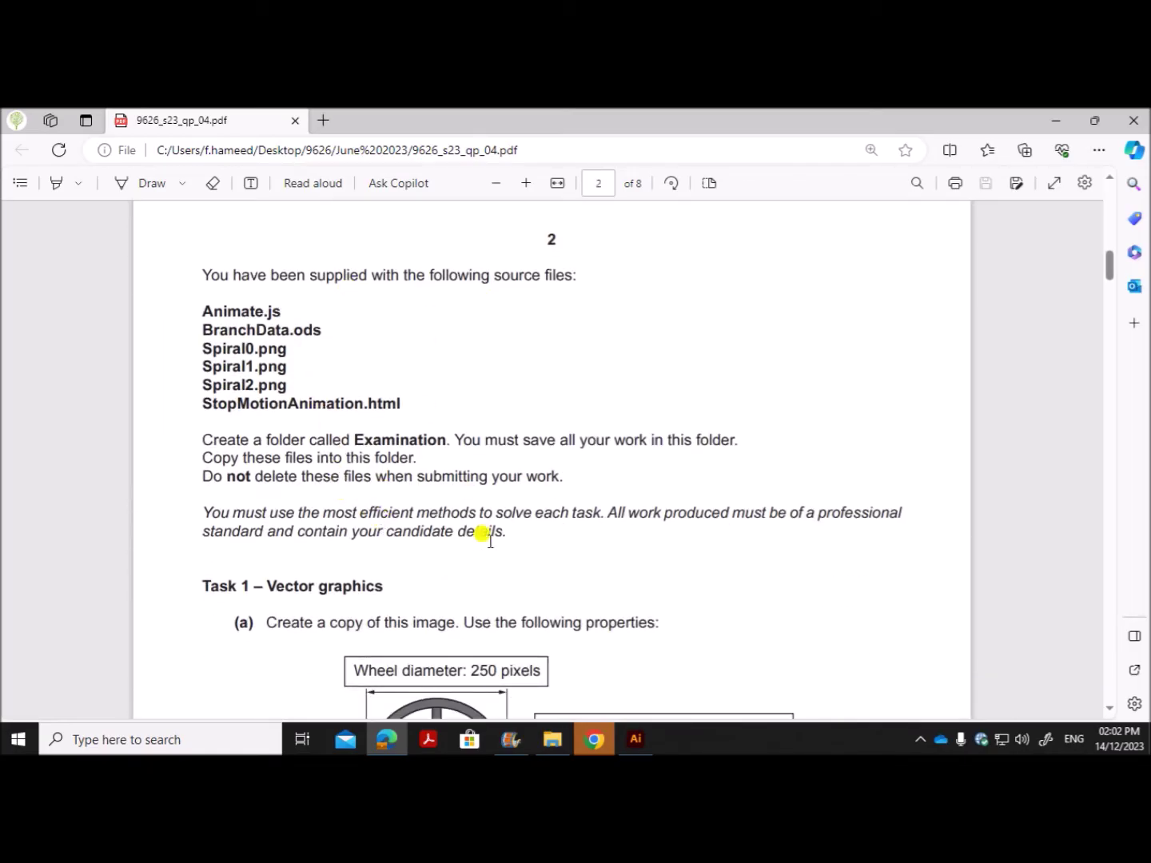
Read the source-file and Examination folder instructions on page 2, then show the June 2023 P4 folder
left_click(552, 739)
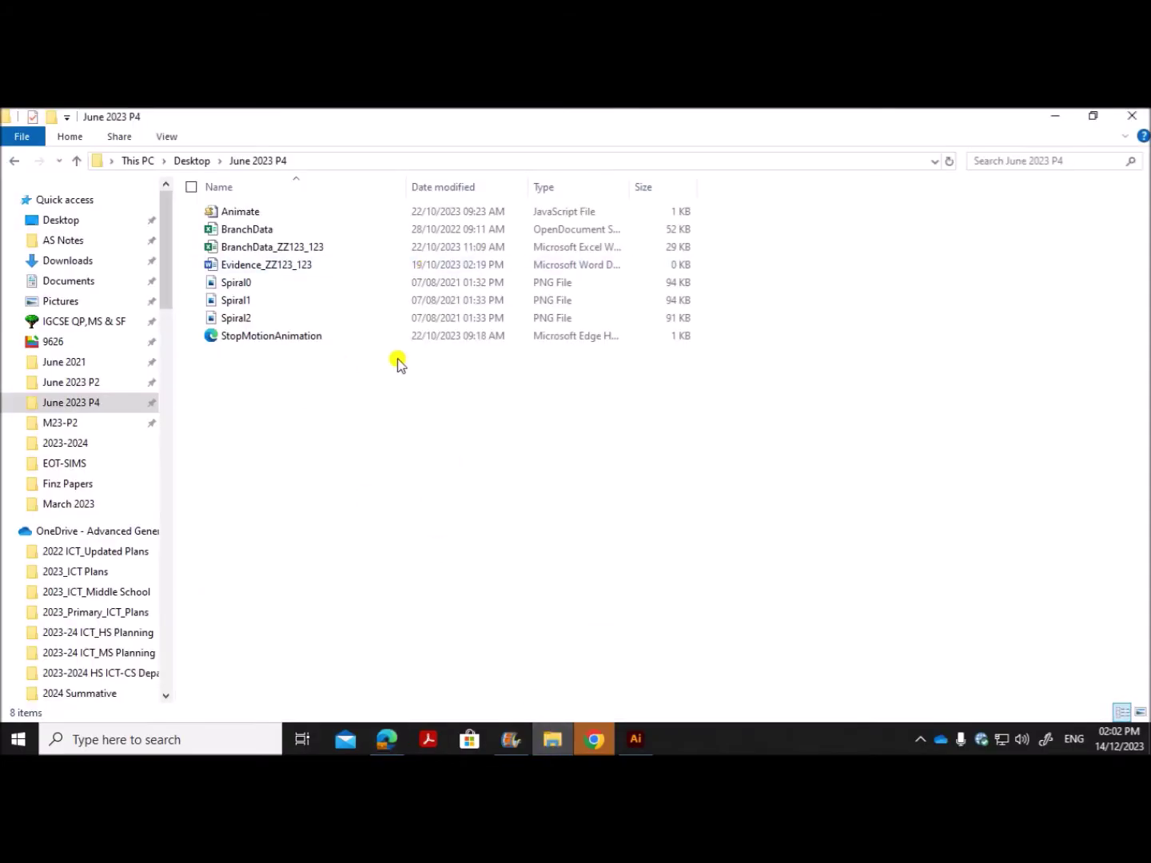
left_click(386, 739)
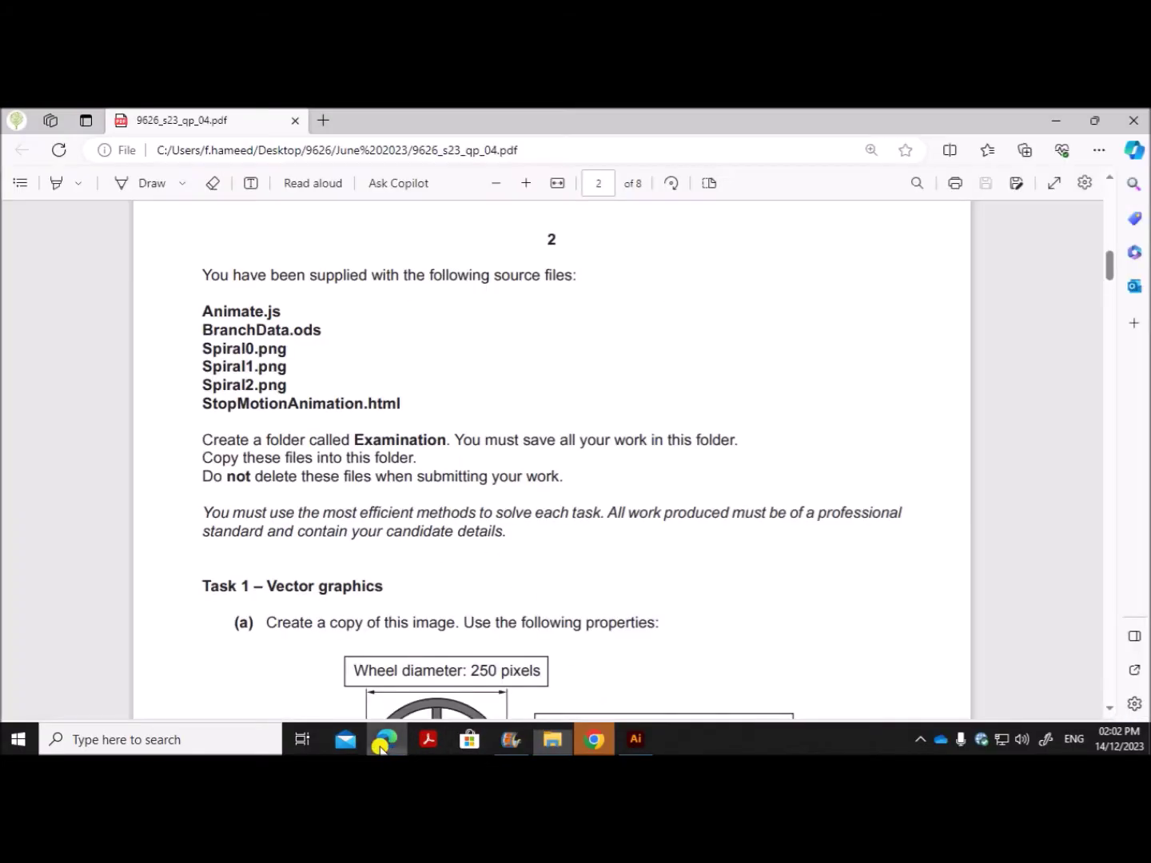
scroll(351, 589, "down", 1)
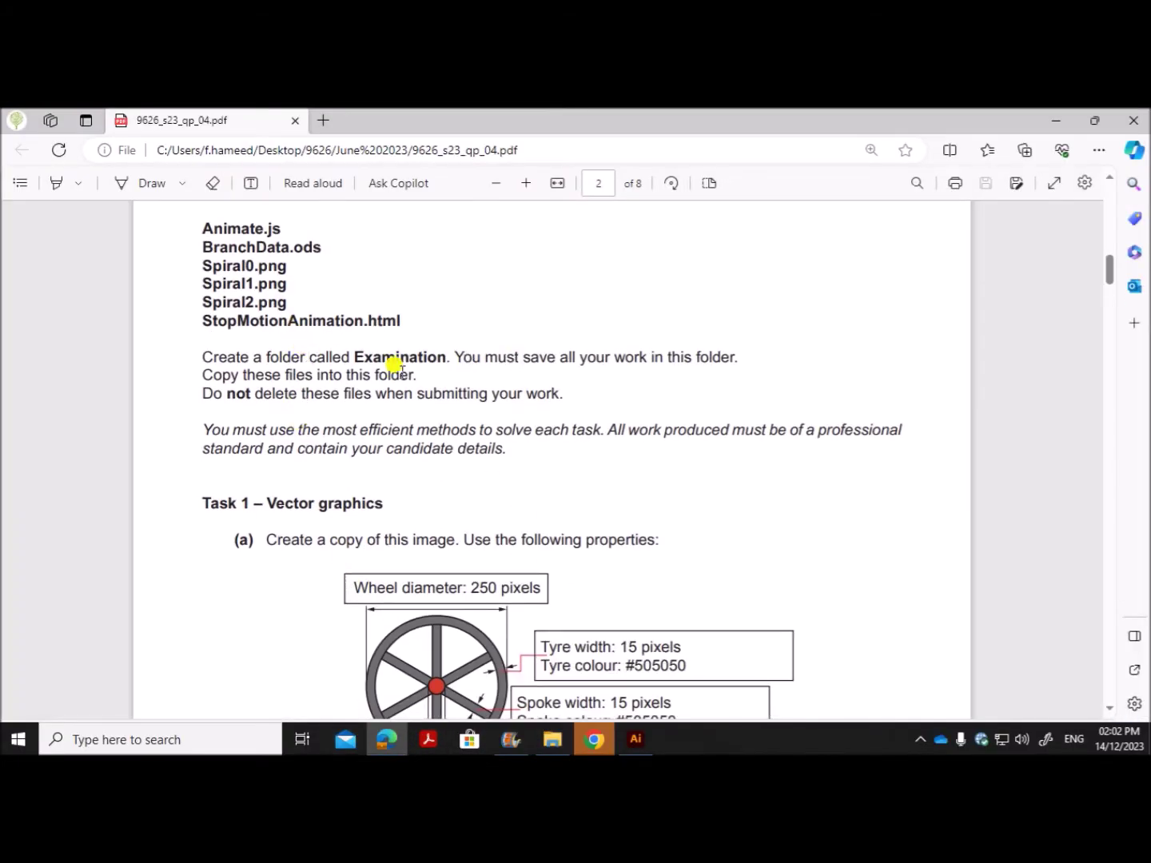
left_click(553, 739)
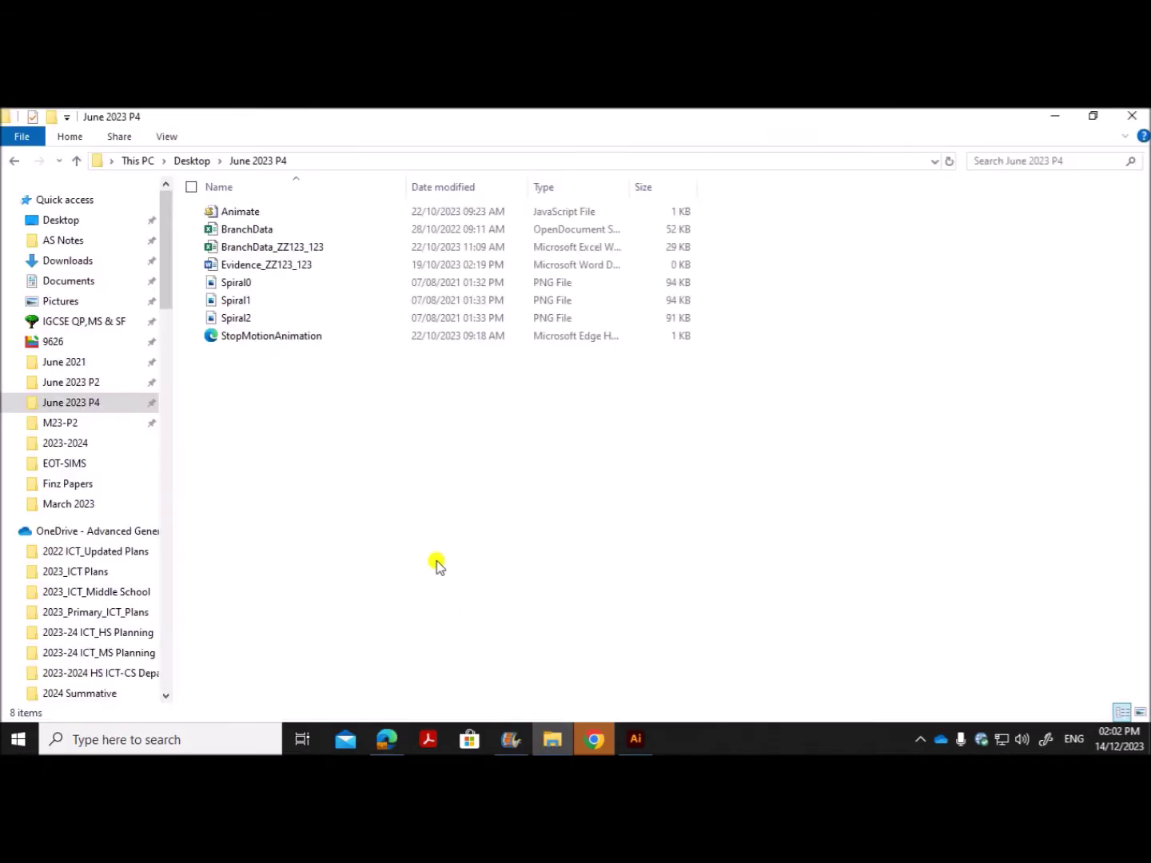
Create a new folder named Examination inside June 2023 P4
right_click(384, 511)
mouse_move(303, 471)
left_click(407, 471)
type("Examination")
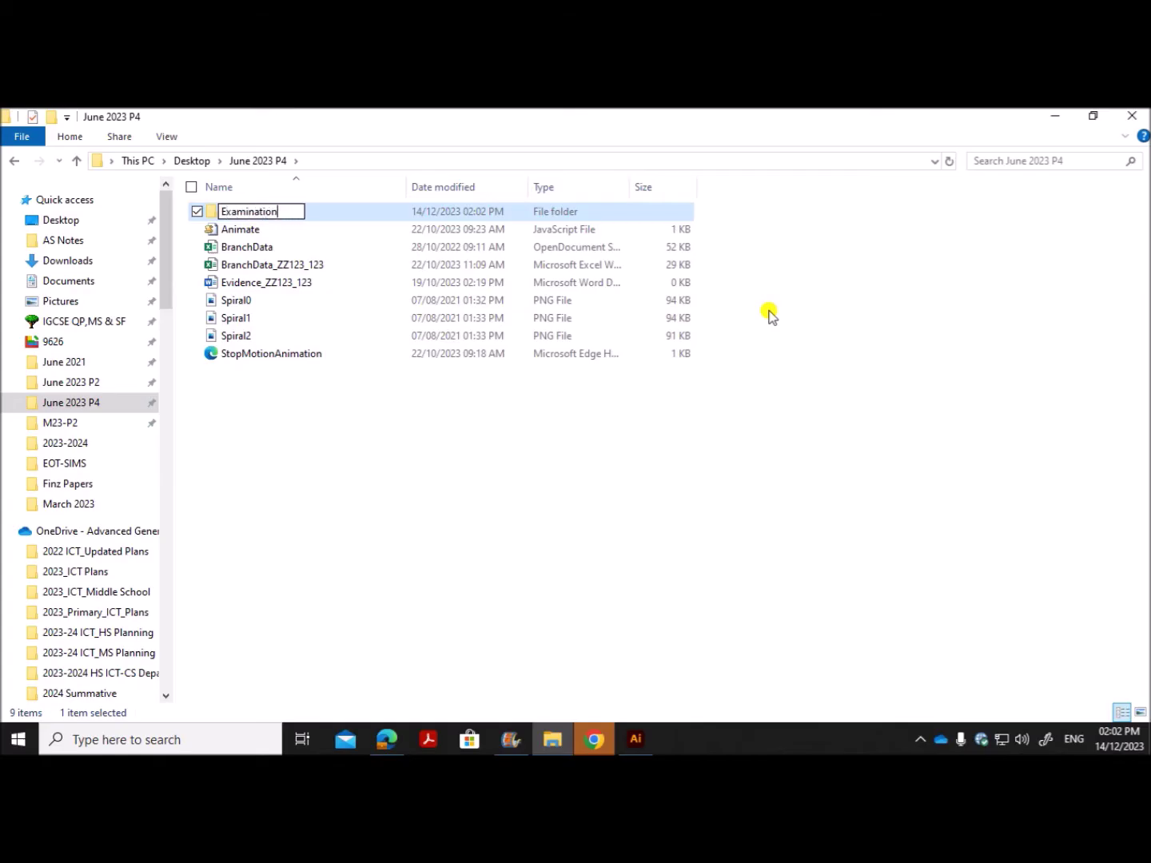
left_click(392, 733)
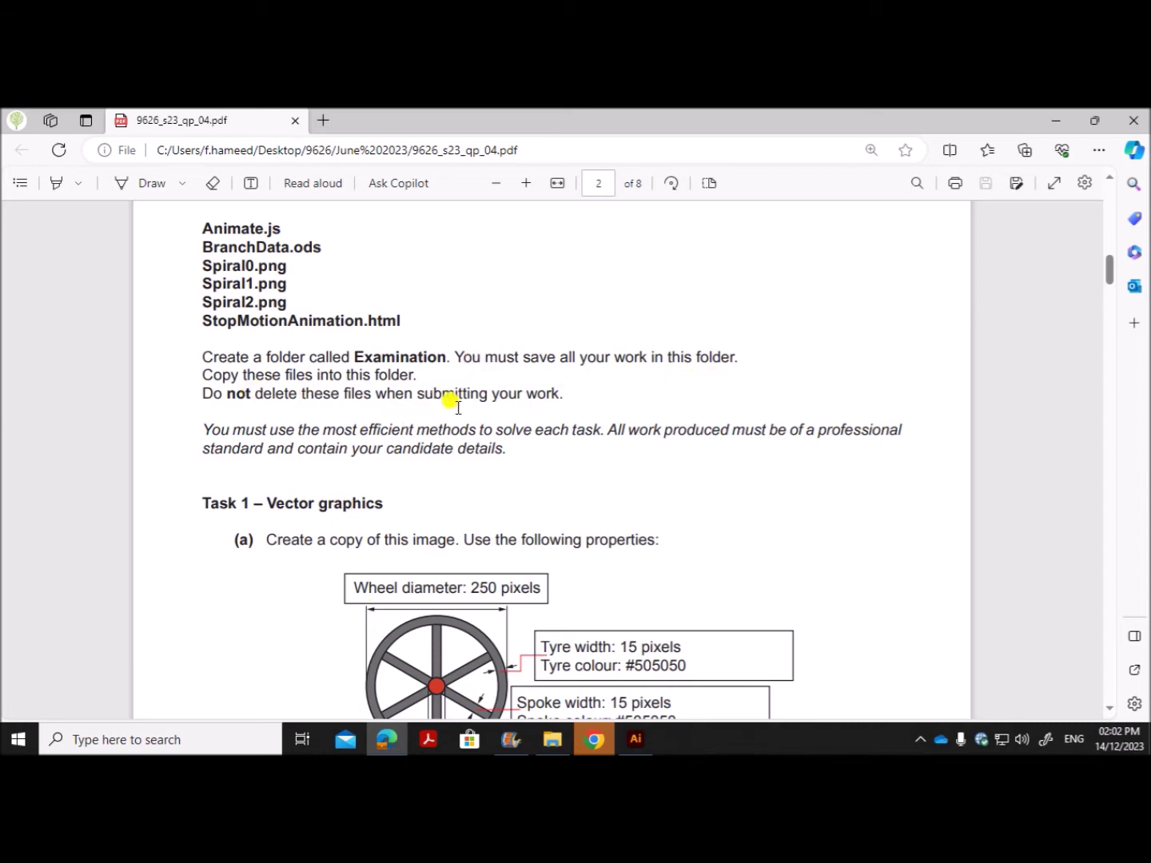
Move all eight source files into the Examination folder and open it
left_click(552, 740)
left_click_drag(284, 398, 376, 214)
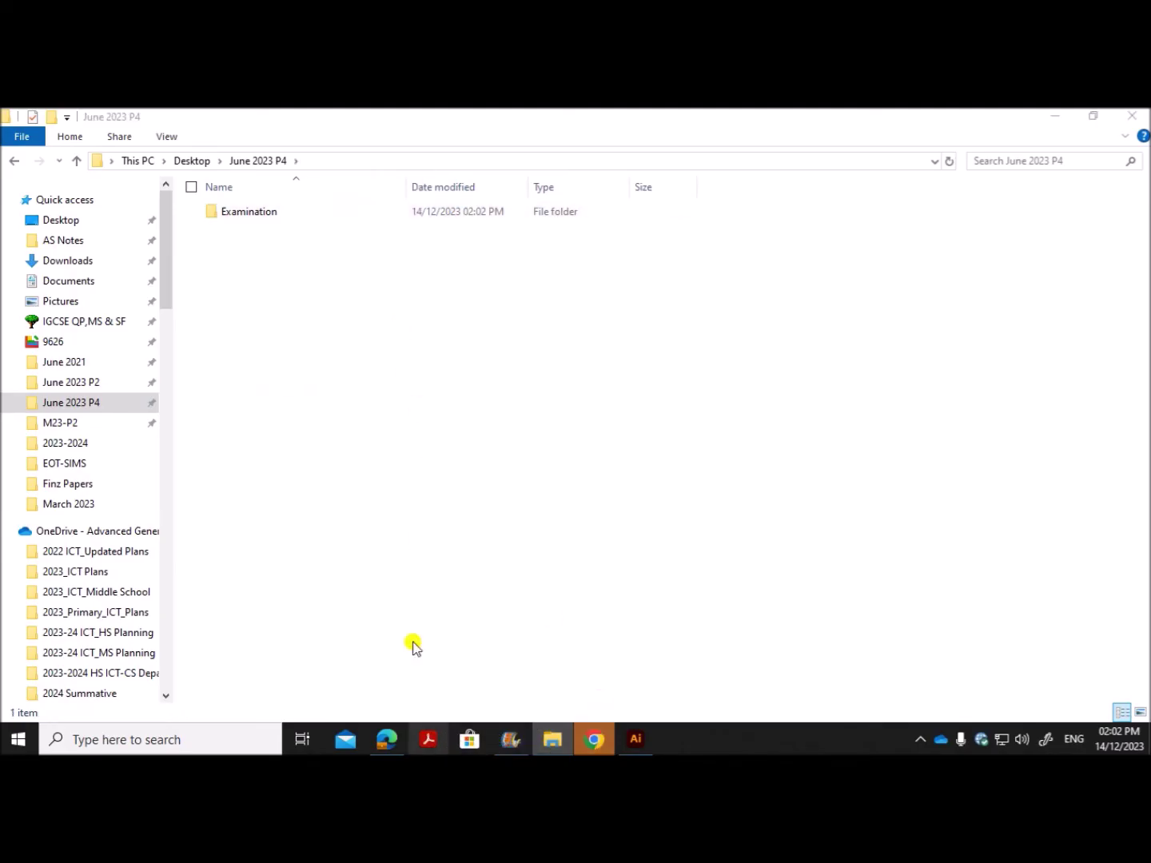
double_click(270, 217)
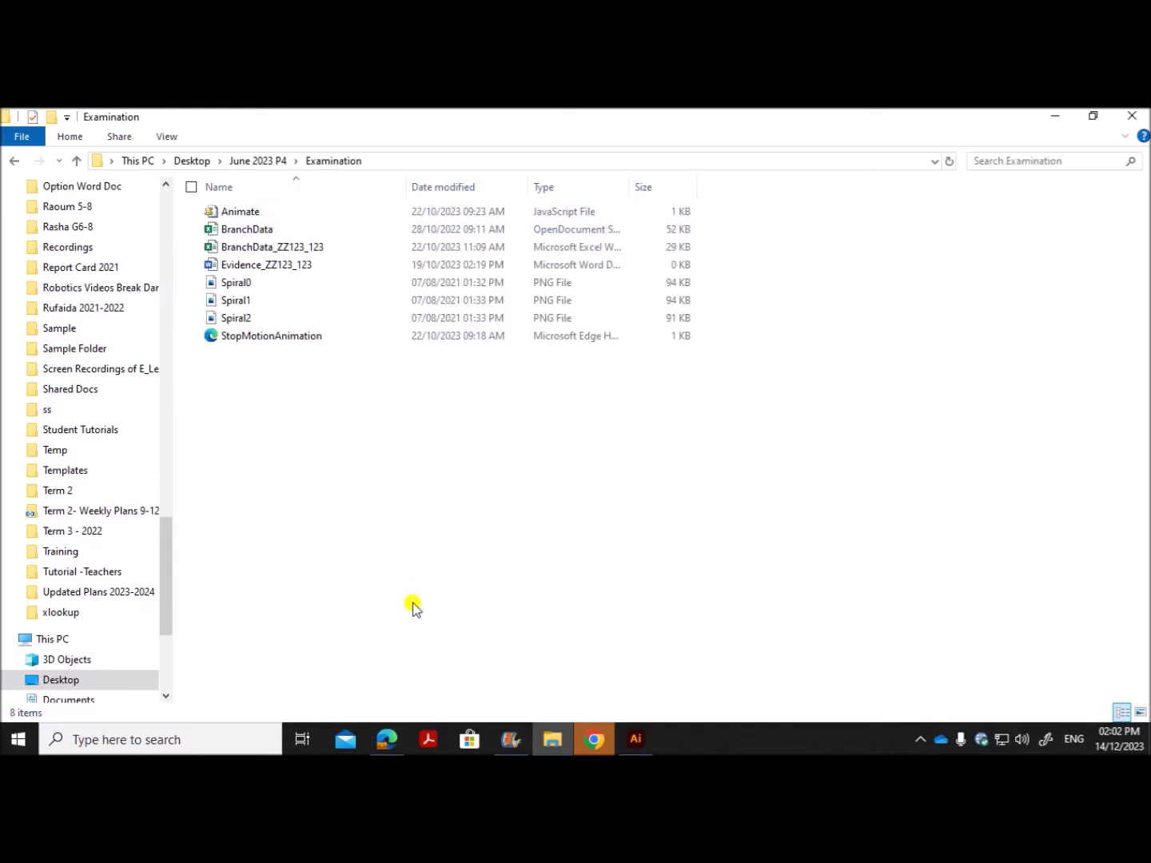
left_click(387, 739)
Scroll the exam PDF to review the Task 1 wheel diagram and its save instruction
scroll(384, 554, "down", 2)
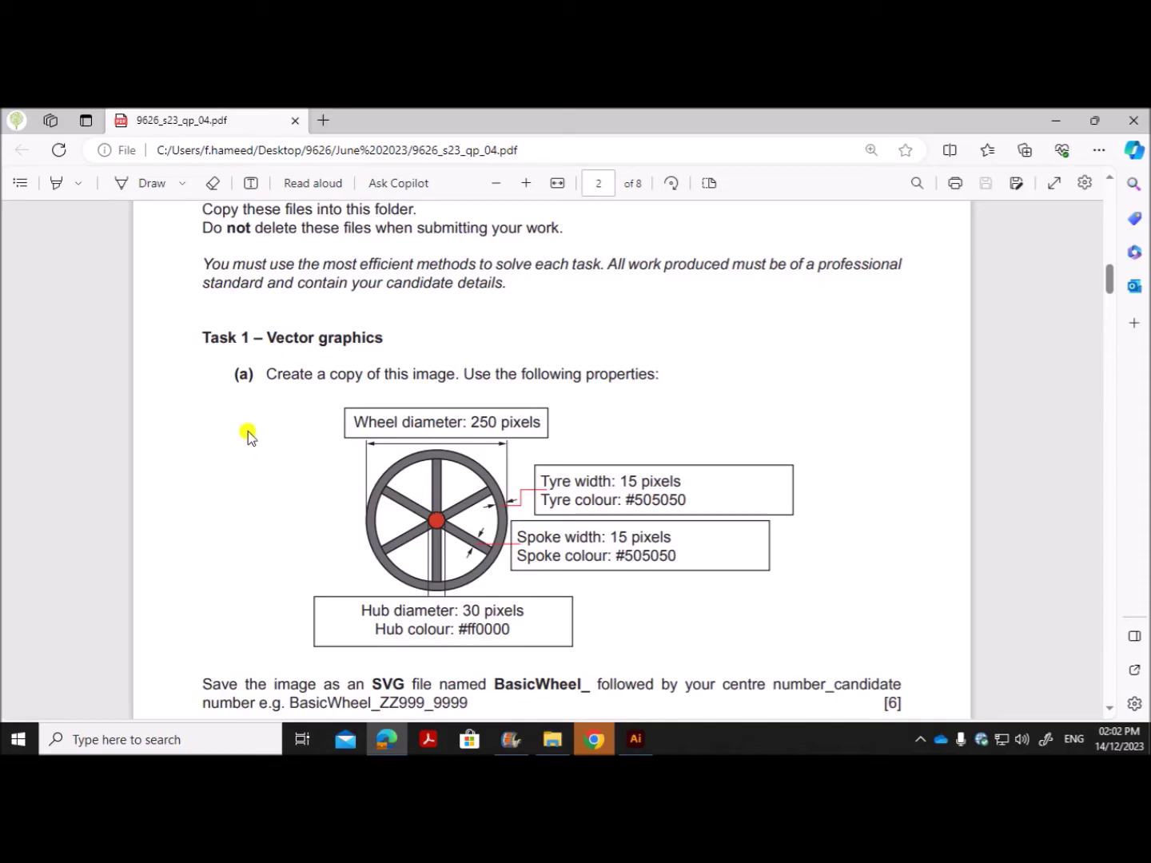
left_click_drag(229, 337, 378, 339)
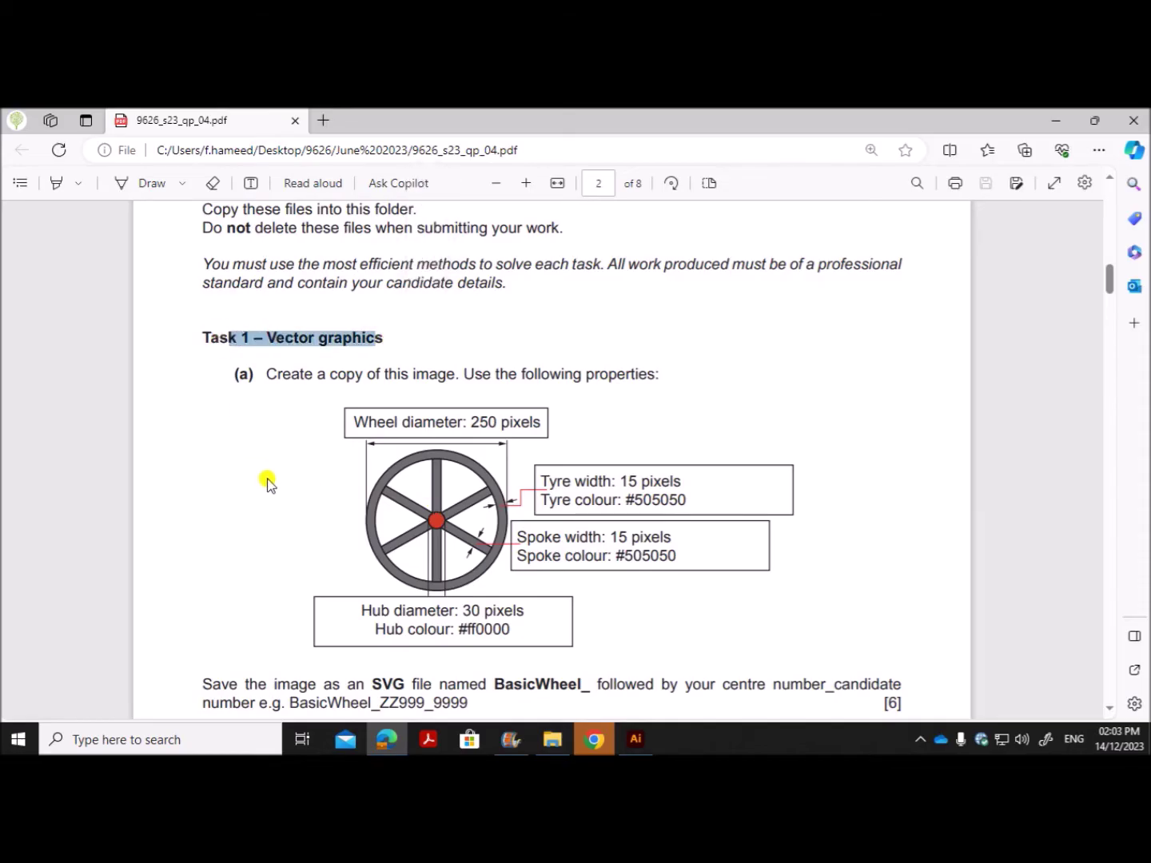
scroll(269, 484, "down", 1)
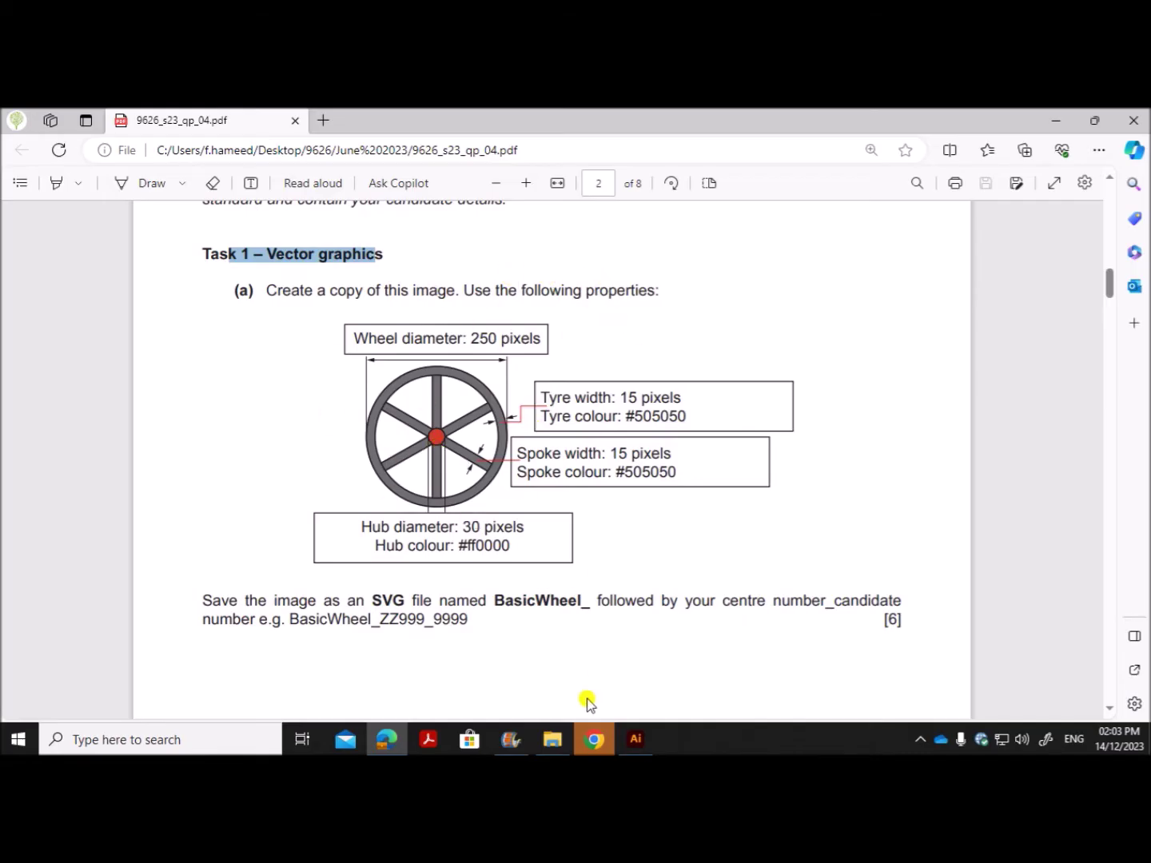
left_click(636, 739)
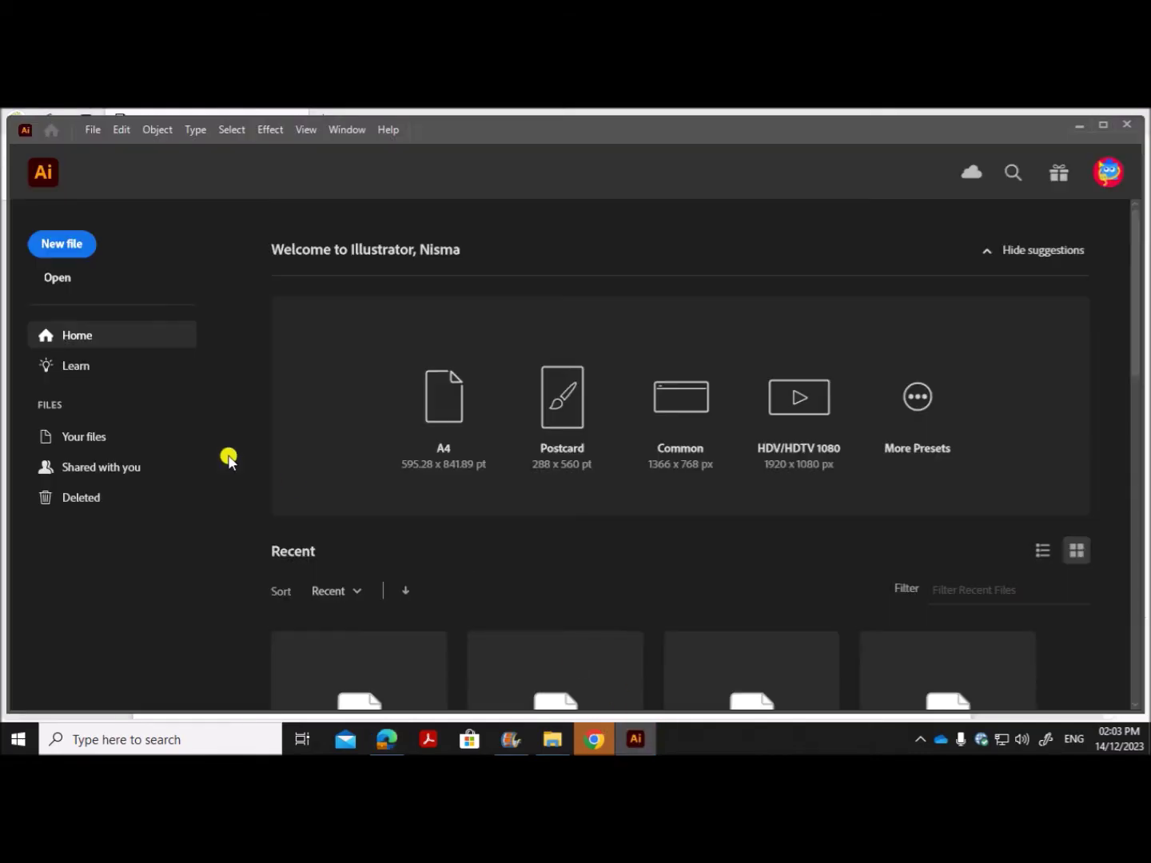
Create a new 800 x 600 px Illustrator document, then return to the wheel diagram
left_click(63, 245)
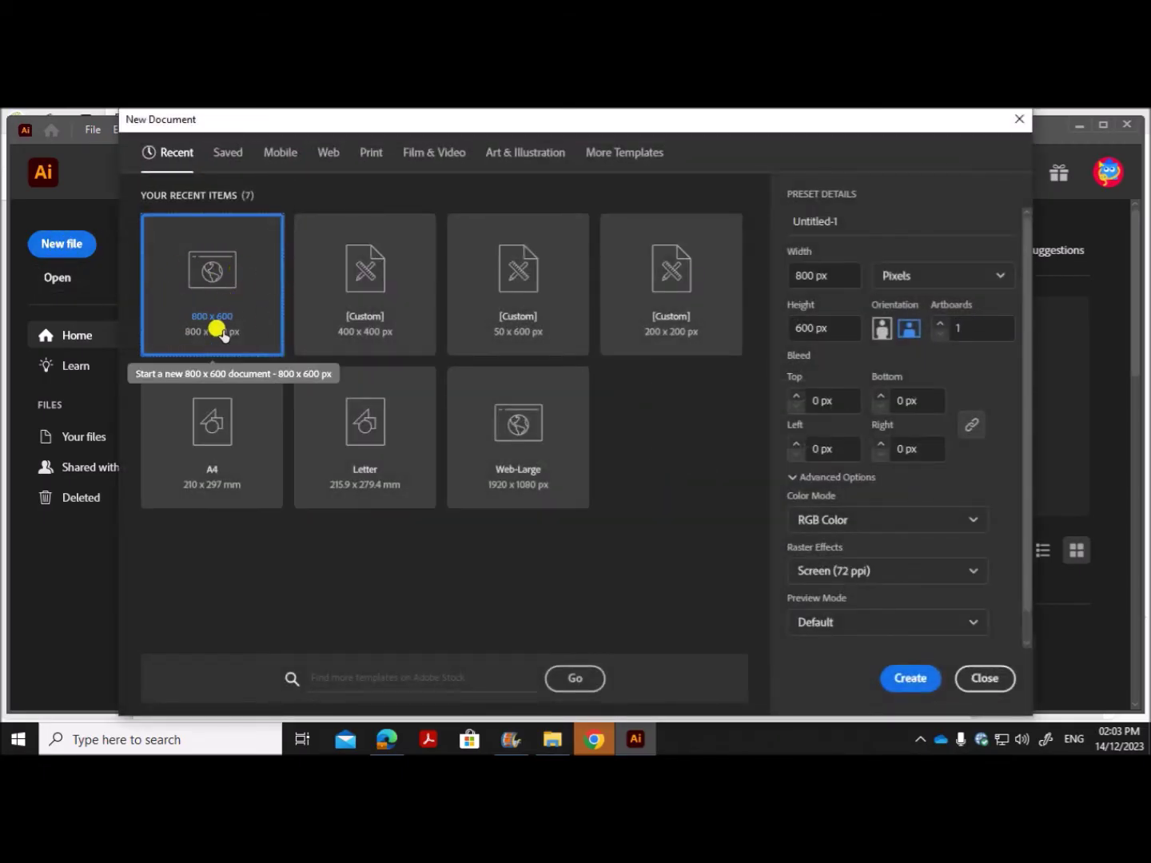
left_click(908, 680)
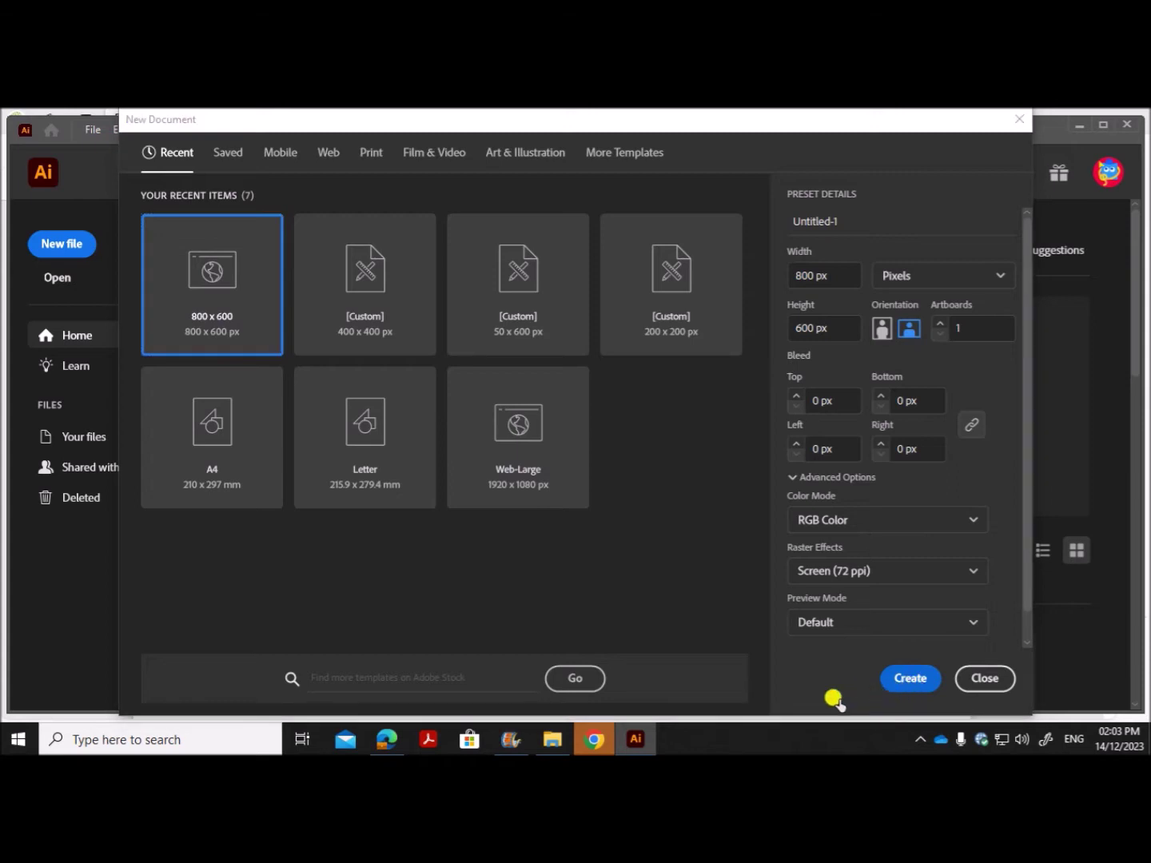
left_click(385, 743)
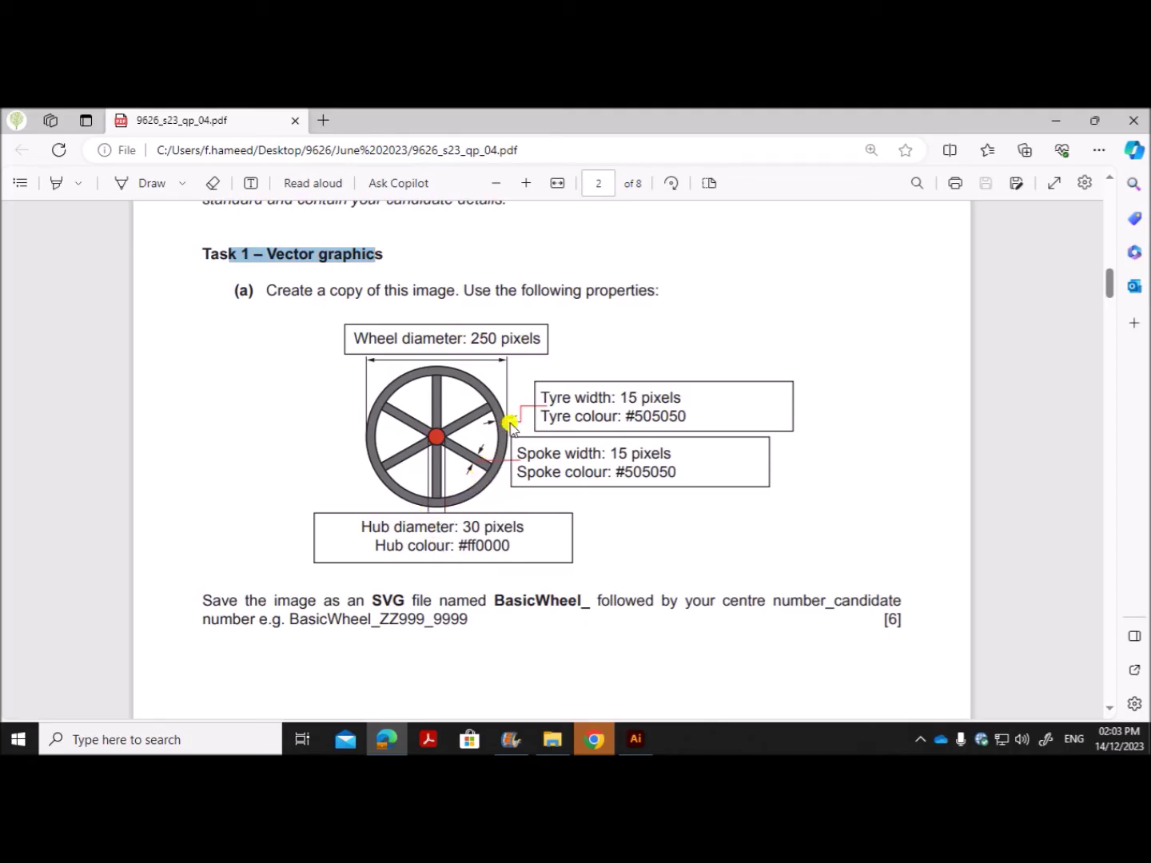
left_click_drag(545, 389, 662, 391)
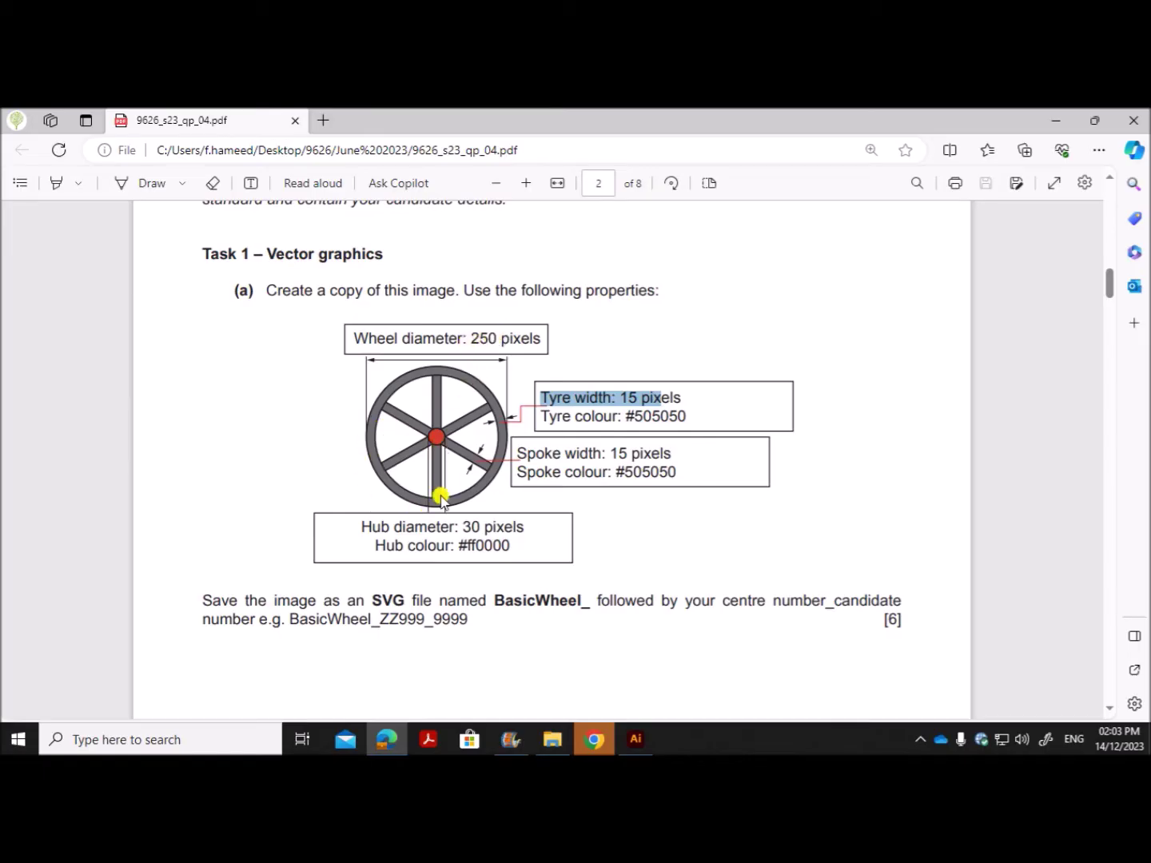
Draw a 250 x 250 px circle with the Ellipse Tool
left_click(639, 743)
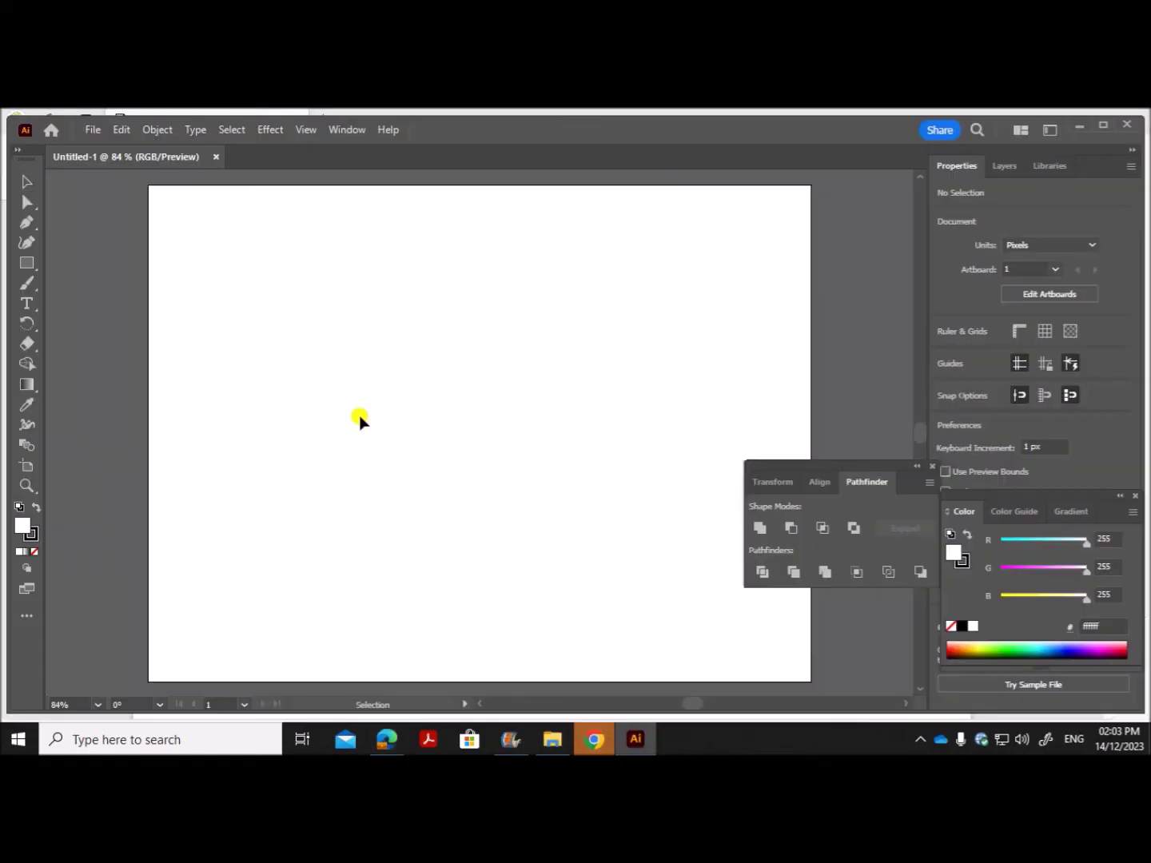
left_click(33, 262)
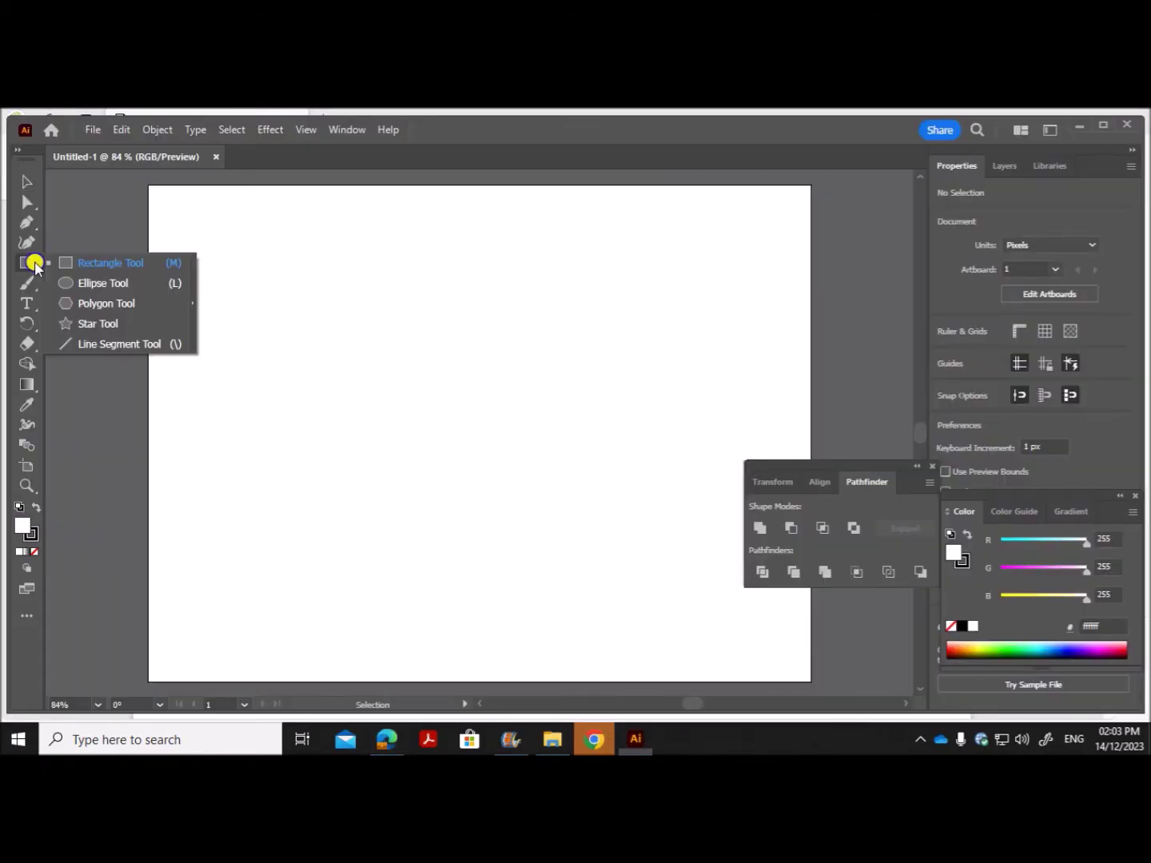
left_click(84, 284)
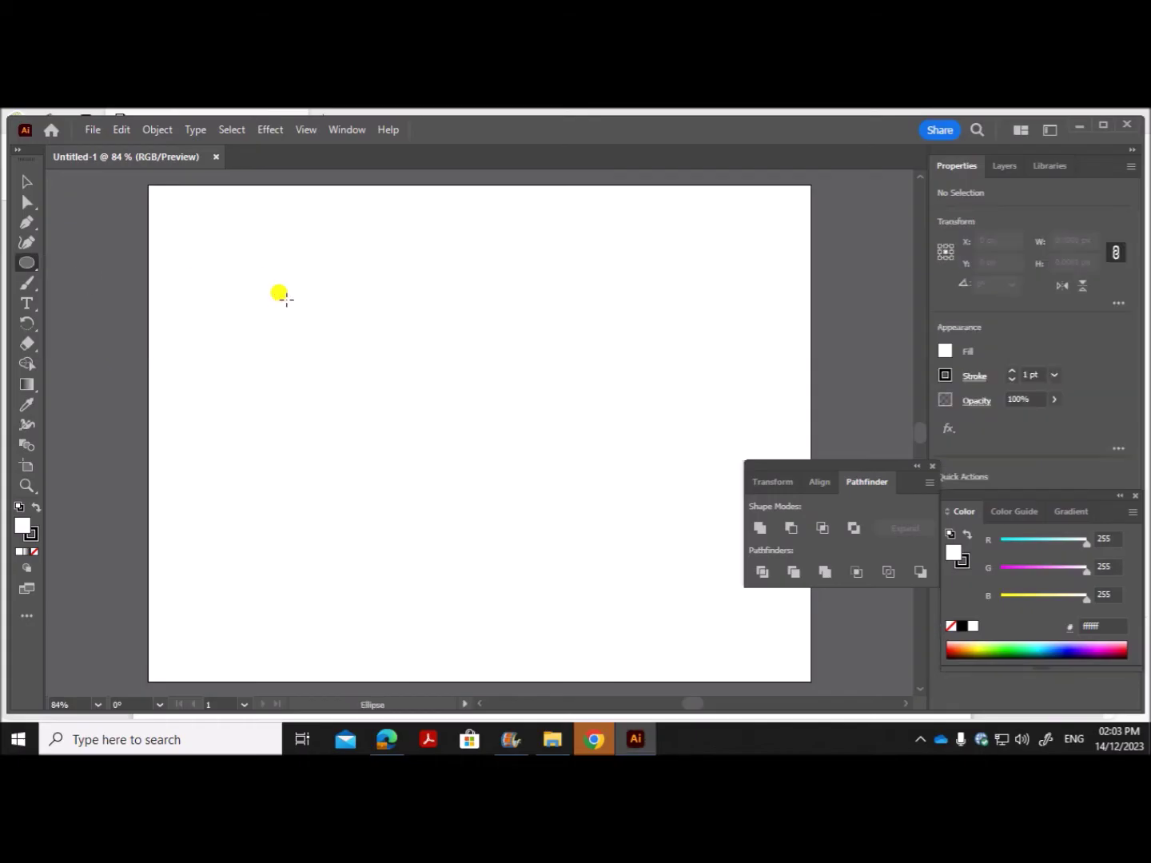
left_click(284, 299)
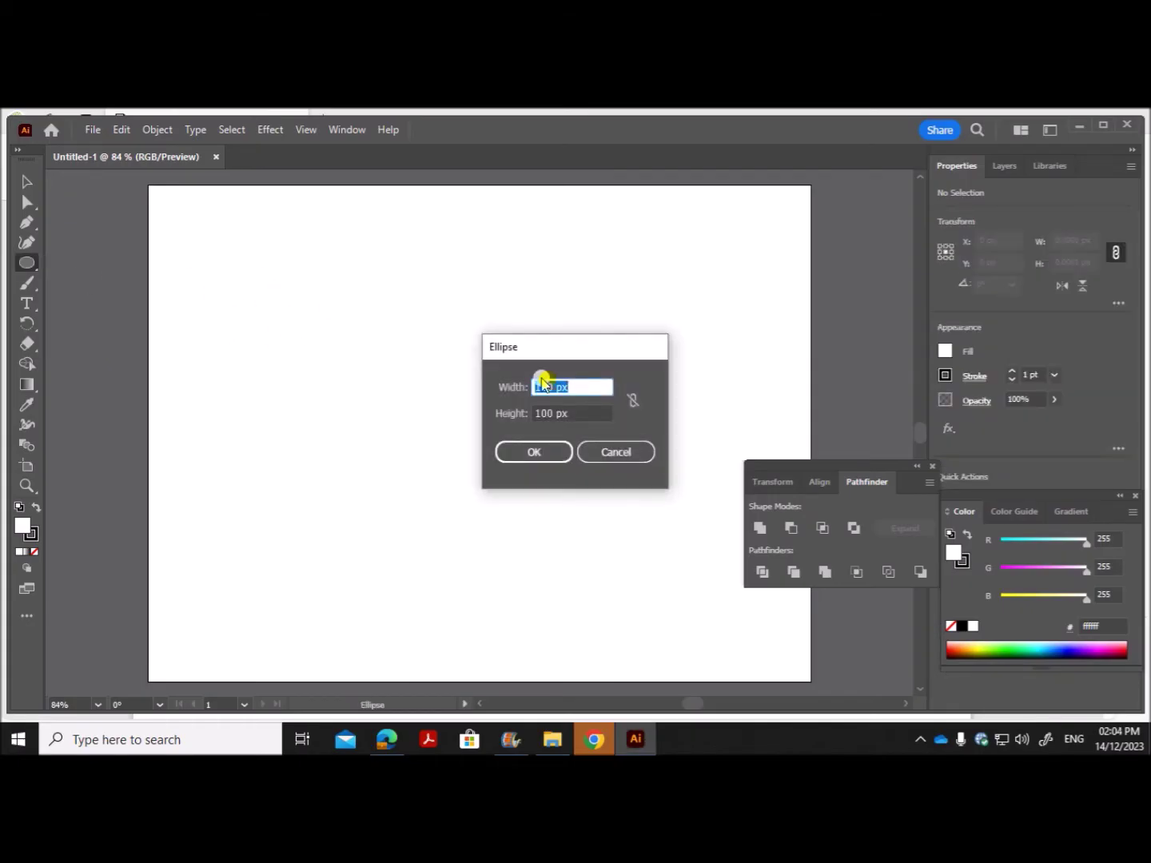
left_click_drag(556, 355, 439, 319)
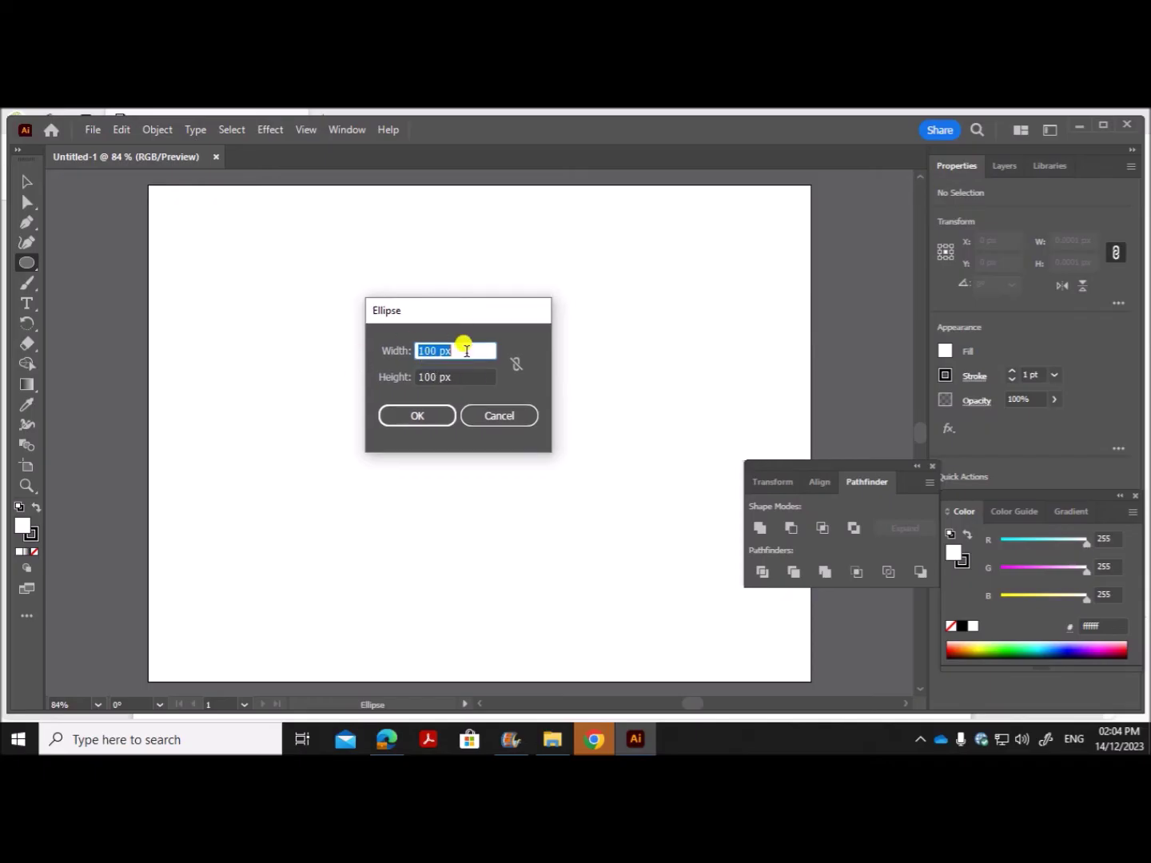
type("250")
key("Tab")
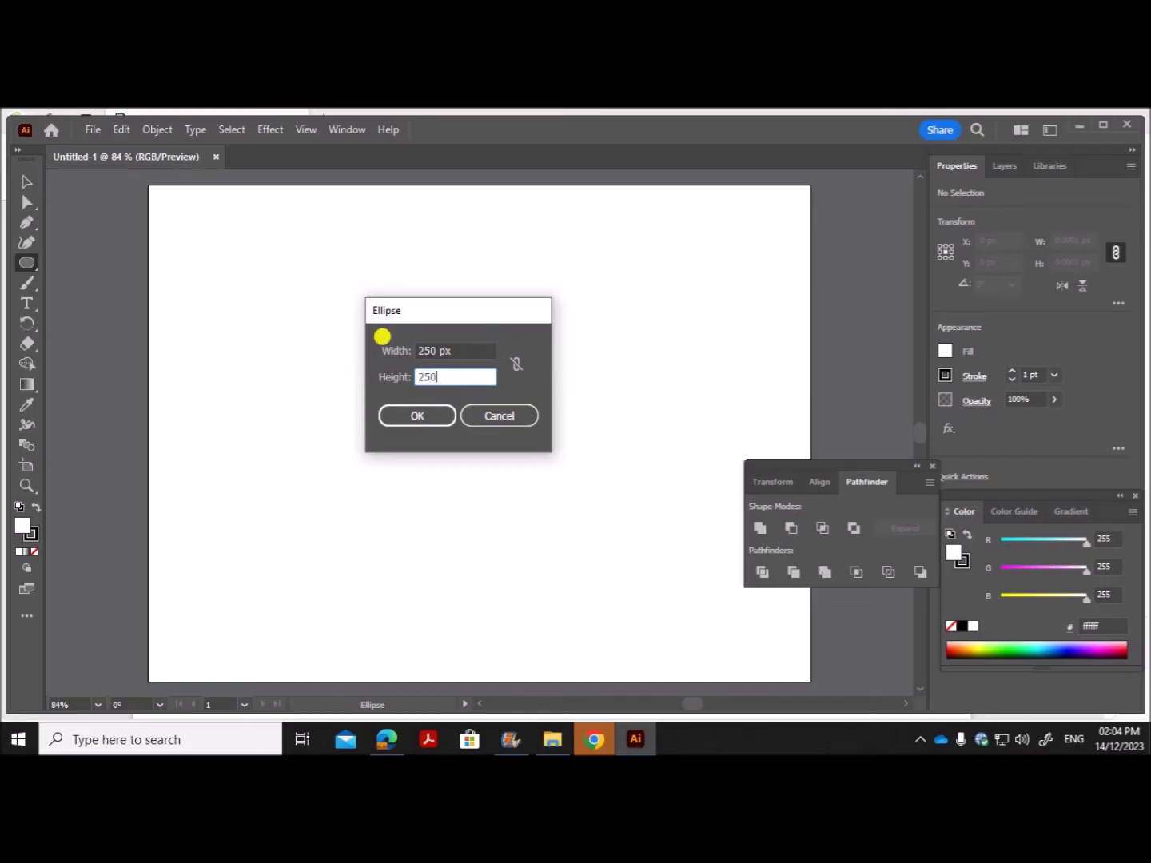
left_click(417, 417)
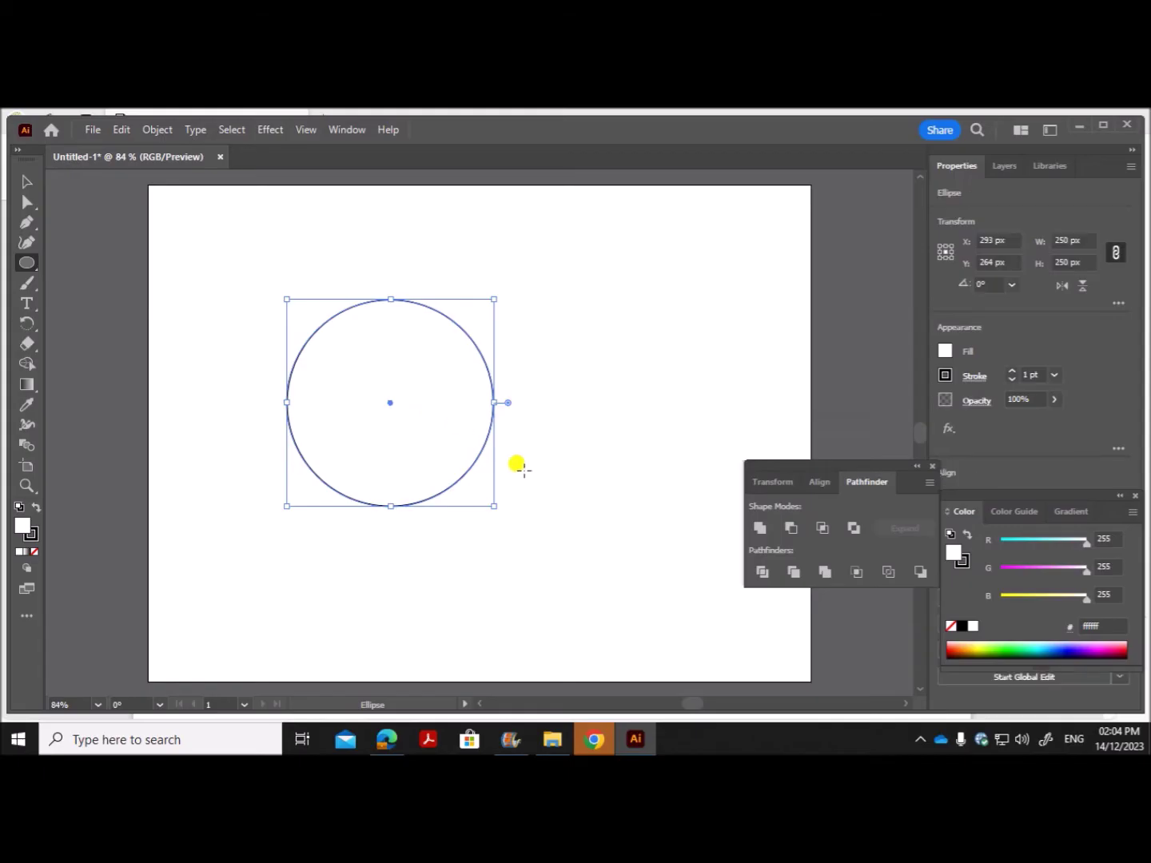
Draw a second 220 x 220 px circle beside it
left_click(686, 256)
type("220")
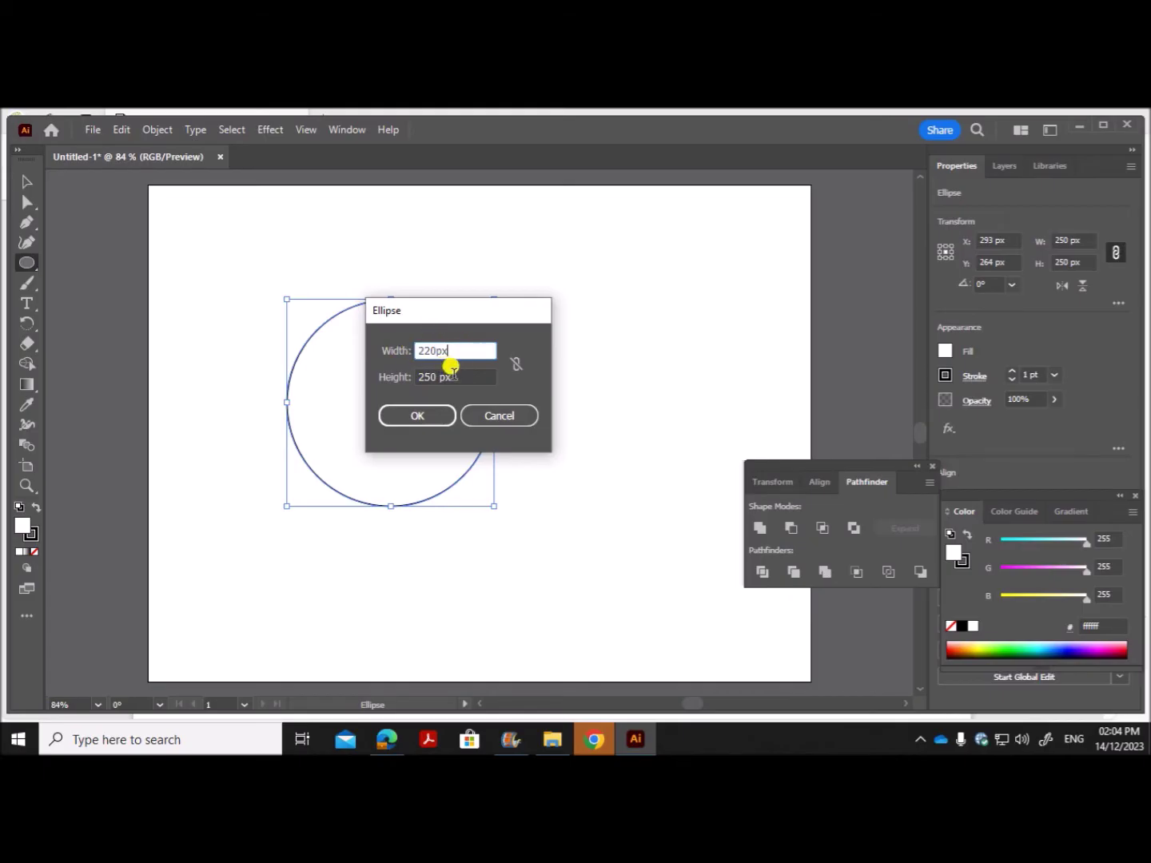
key("Tab")
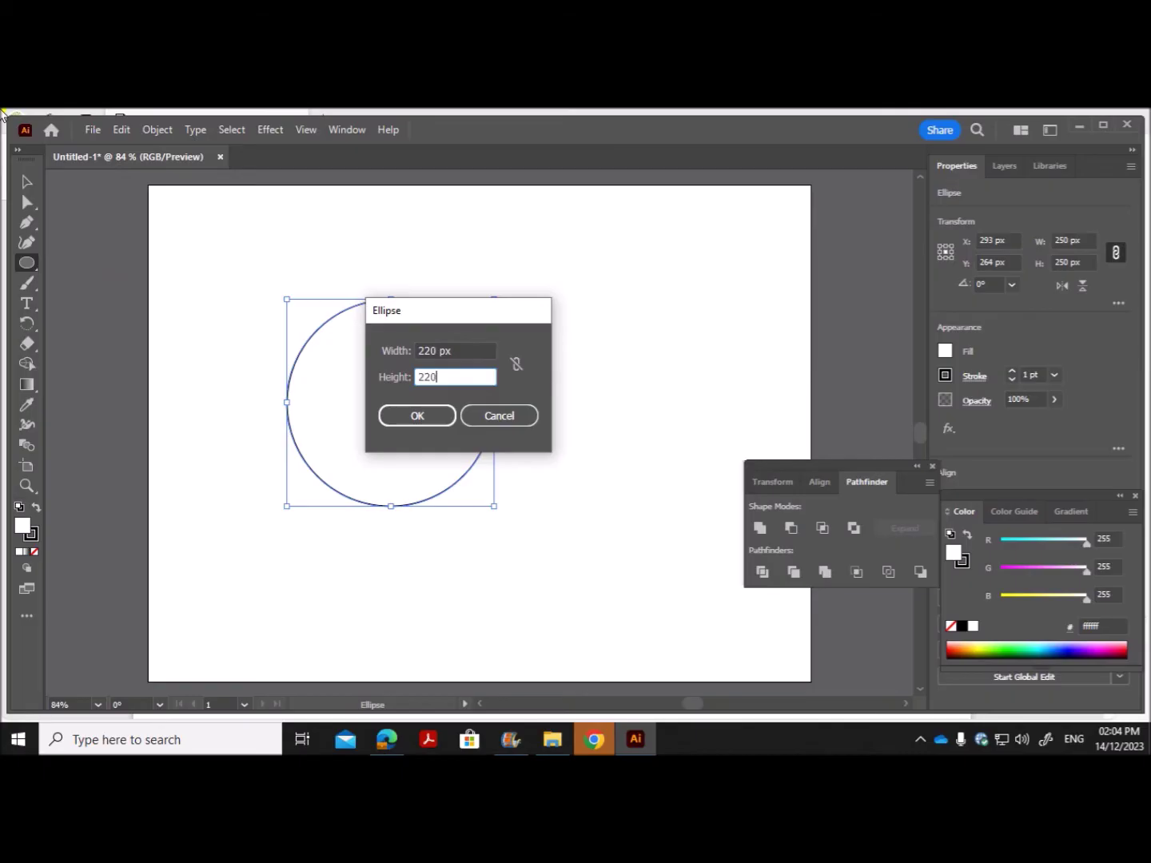
key("Return")
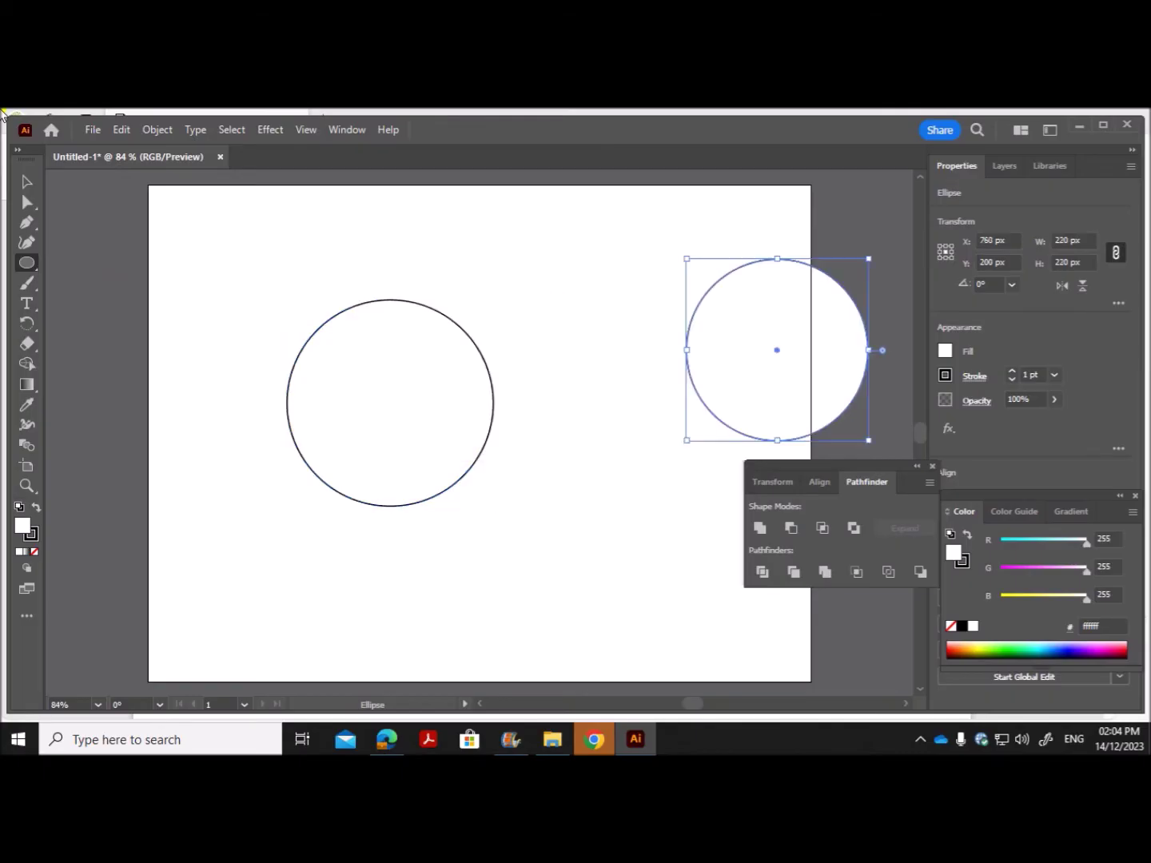
Centre the 220 px circle inside the 250 px circle
left_click(26, 182)
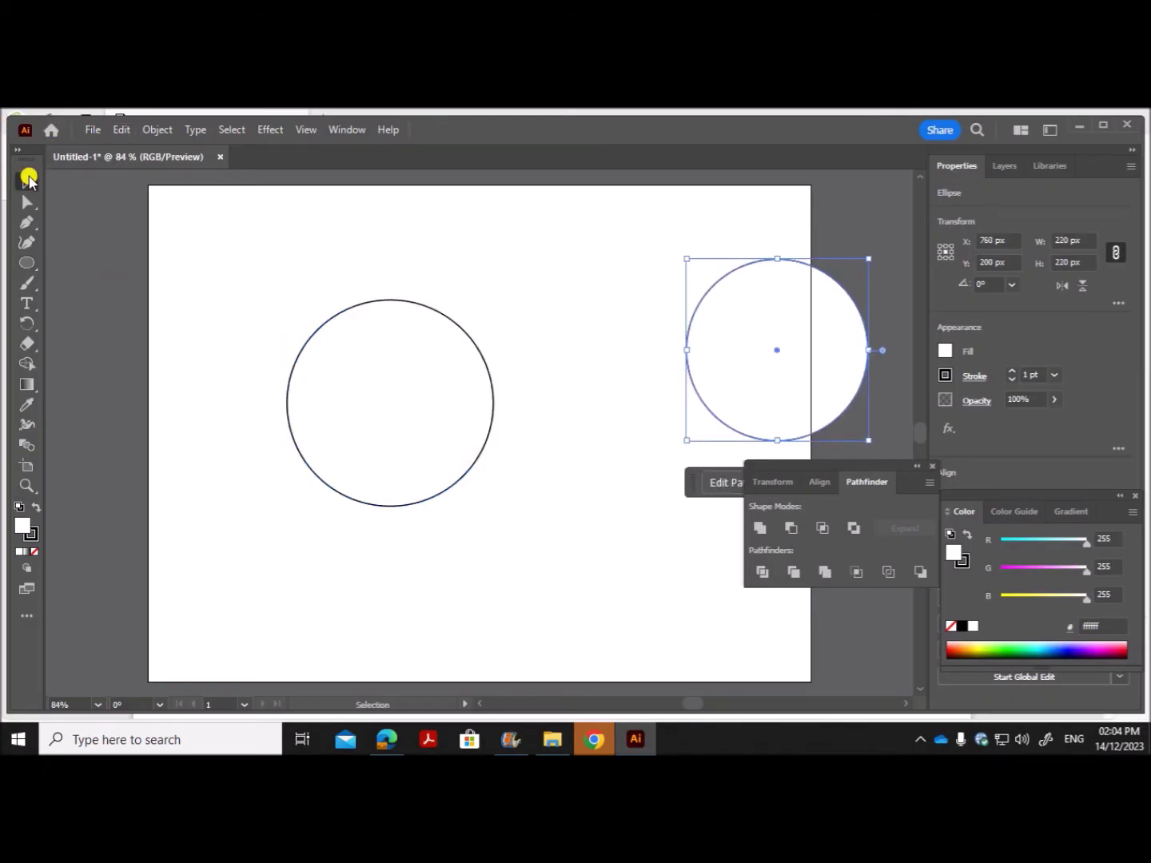
left_click_drag(712, 378, 336, 428)
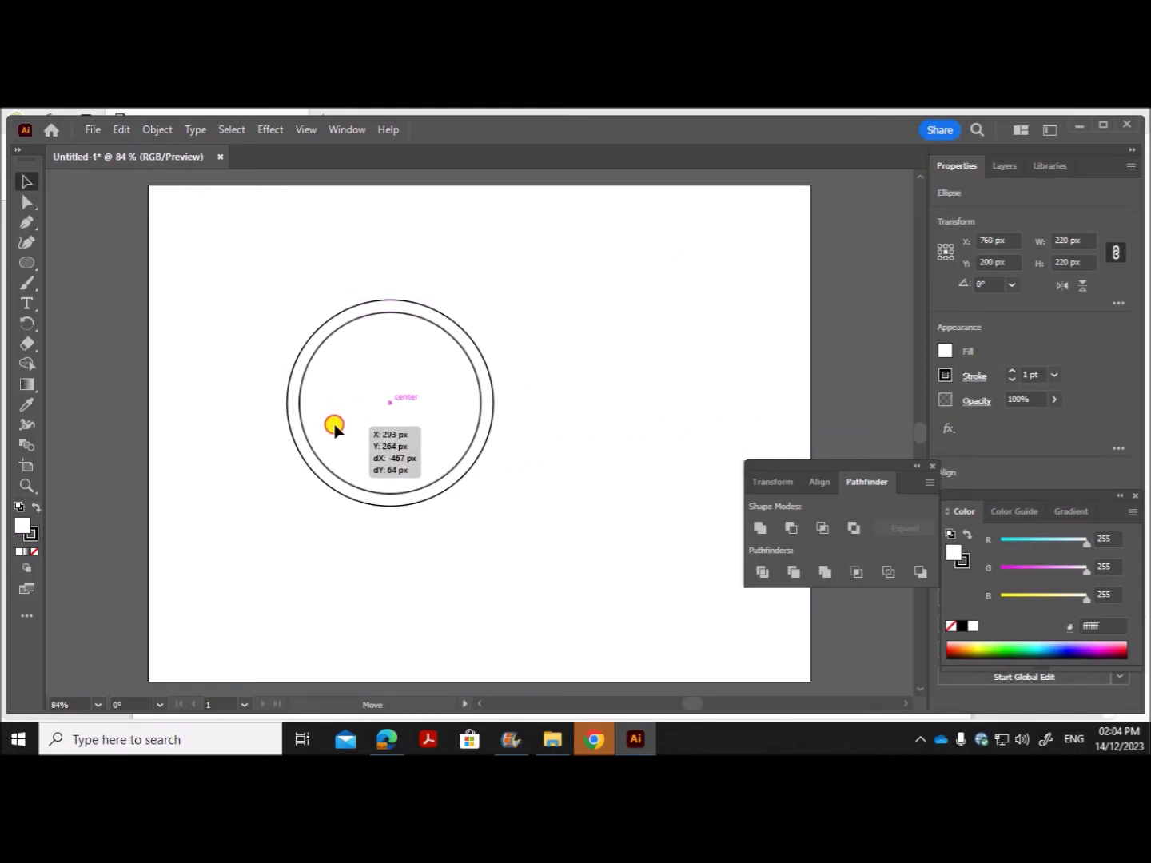
left_click_drag(336, 429, 335, 429)
left_click(562, 551)
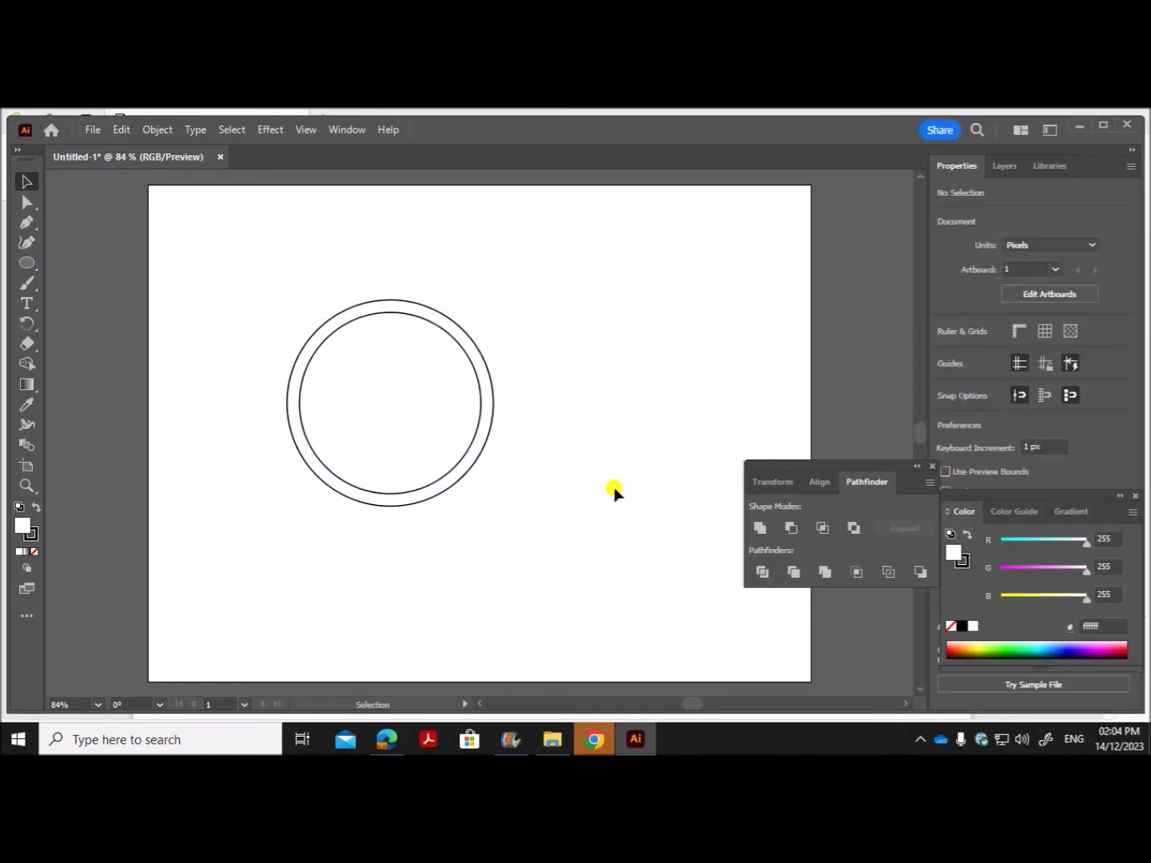
Subtract the inner circle with Pathfinder Minus Front and position the resulting ring
left_click_drag(298, 275, 479, 507)
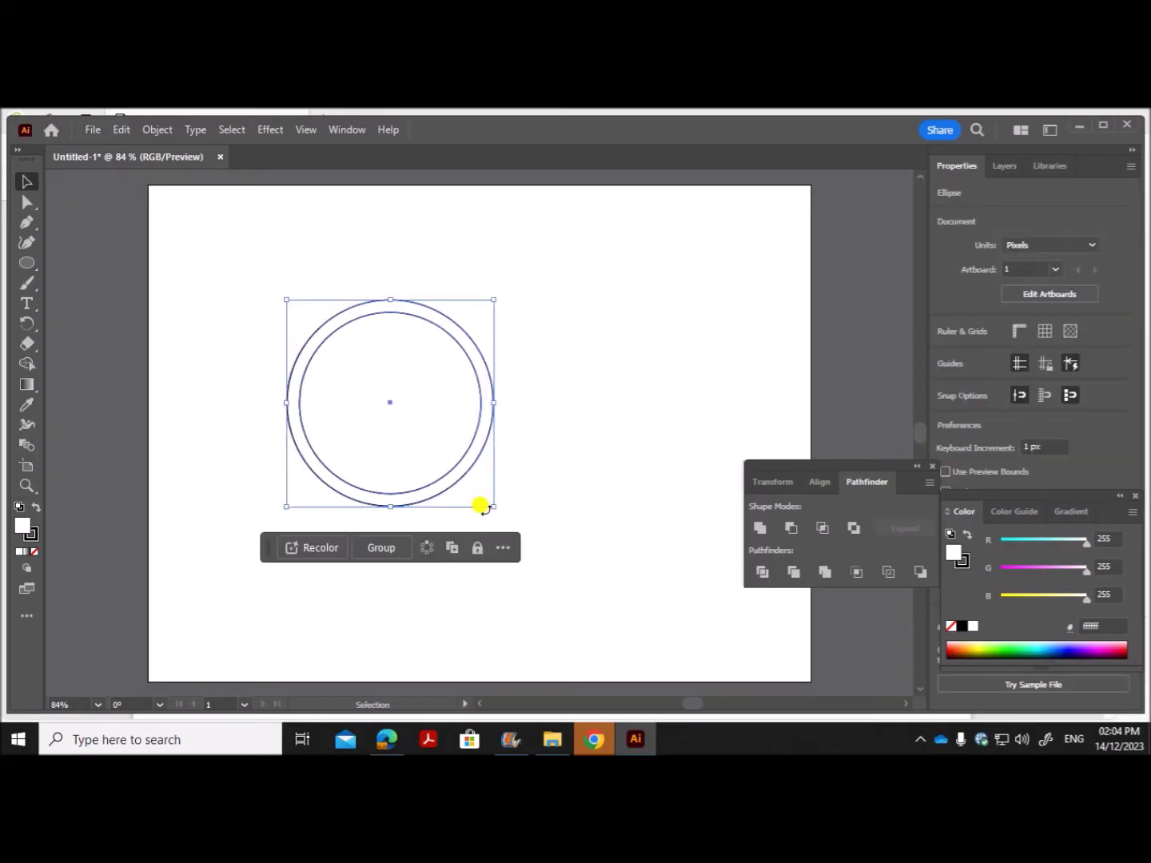
left_click(874, 409)
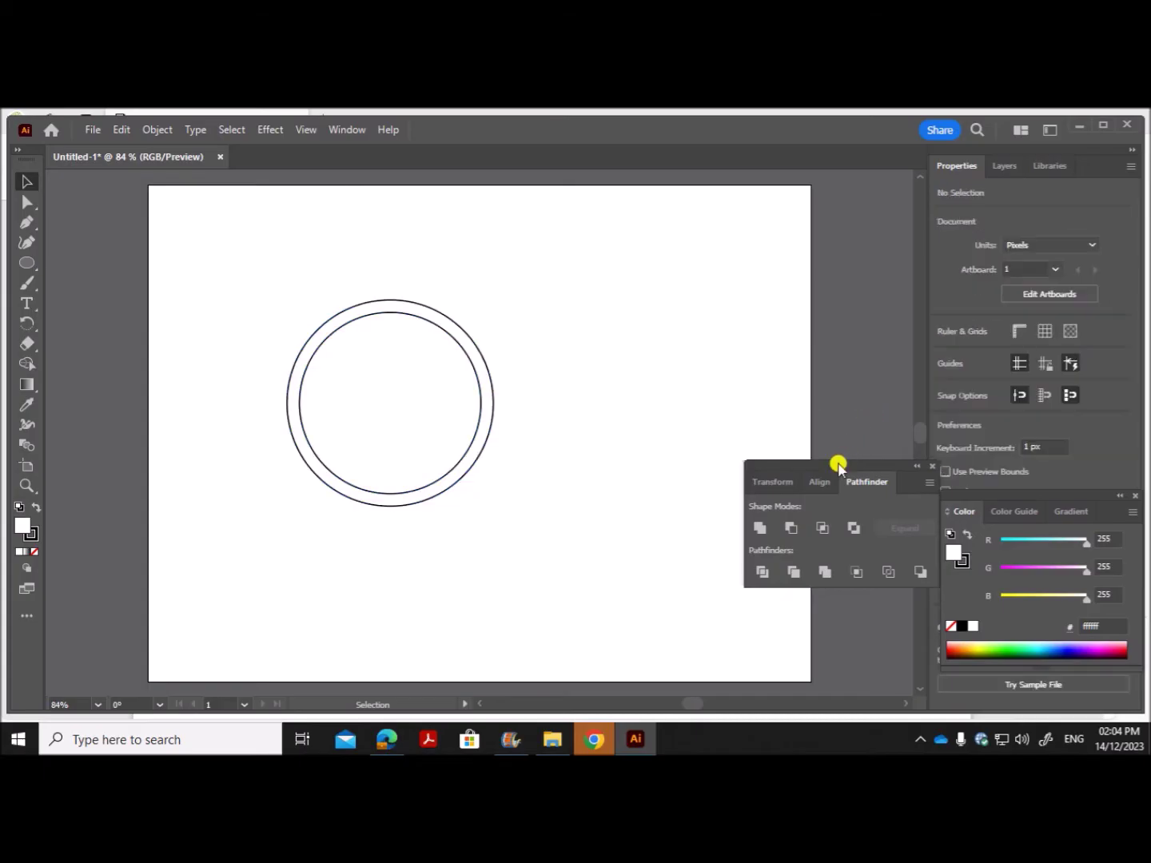
left_click_drag(319, 270, 502, 473)
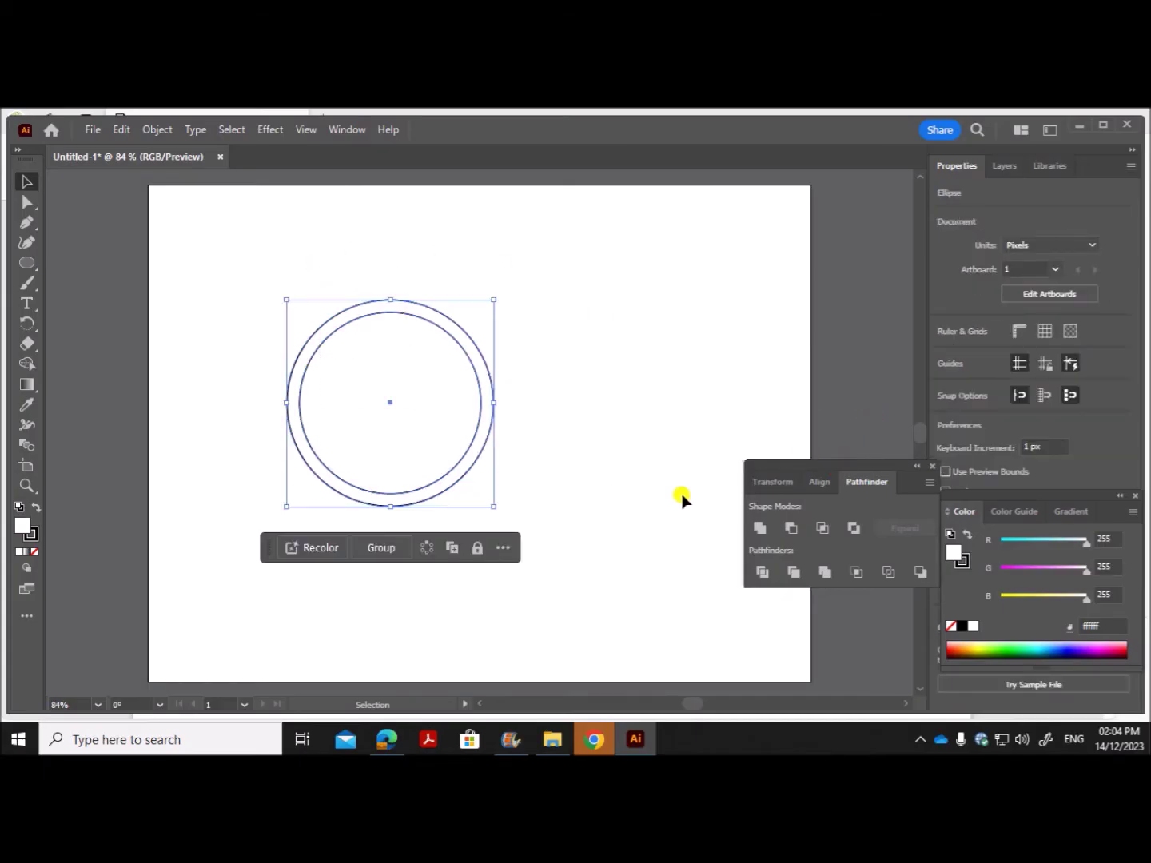
left_click_drag(796, 464, 816, 395)
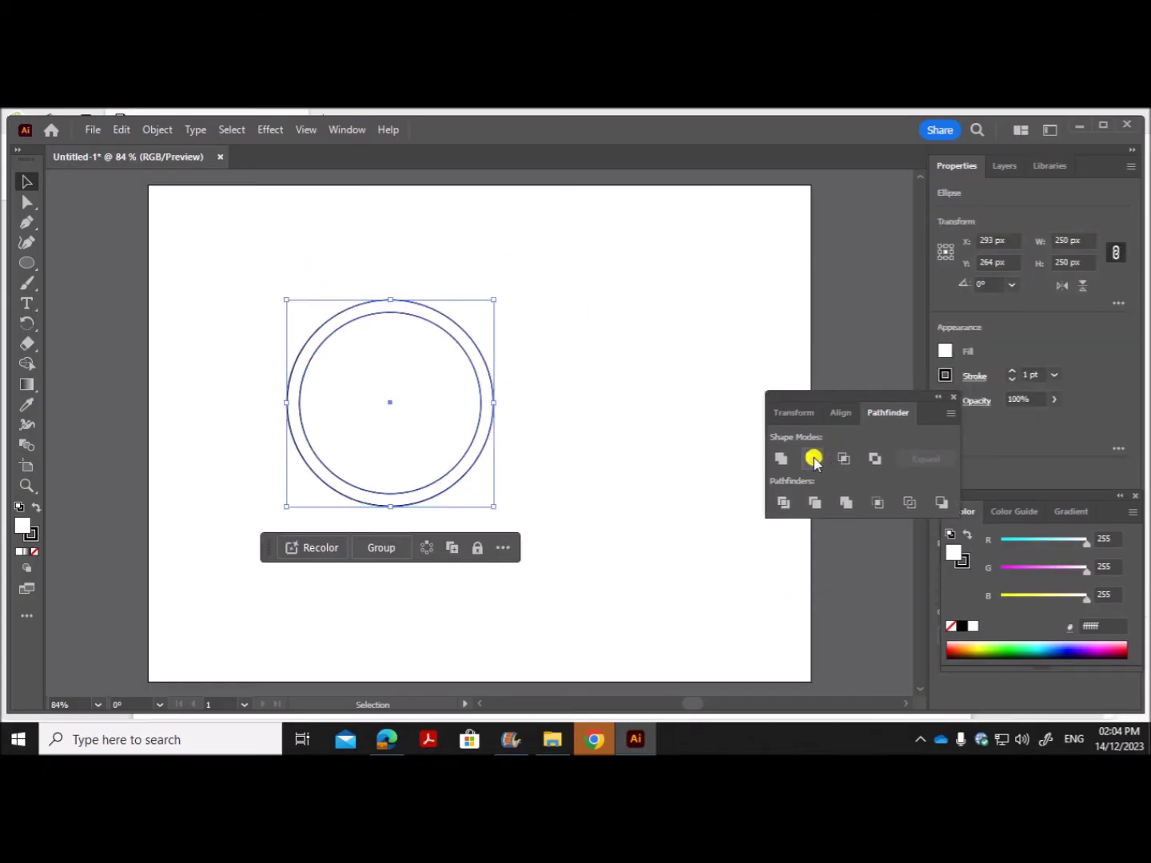
left_click(812, 459)
left_click(600, 507)
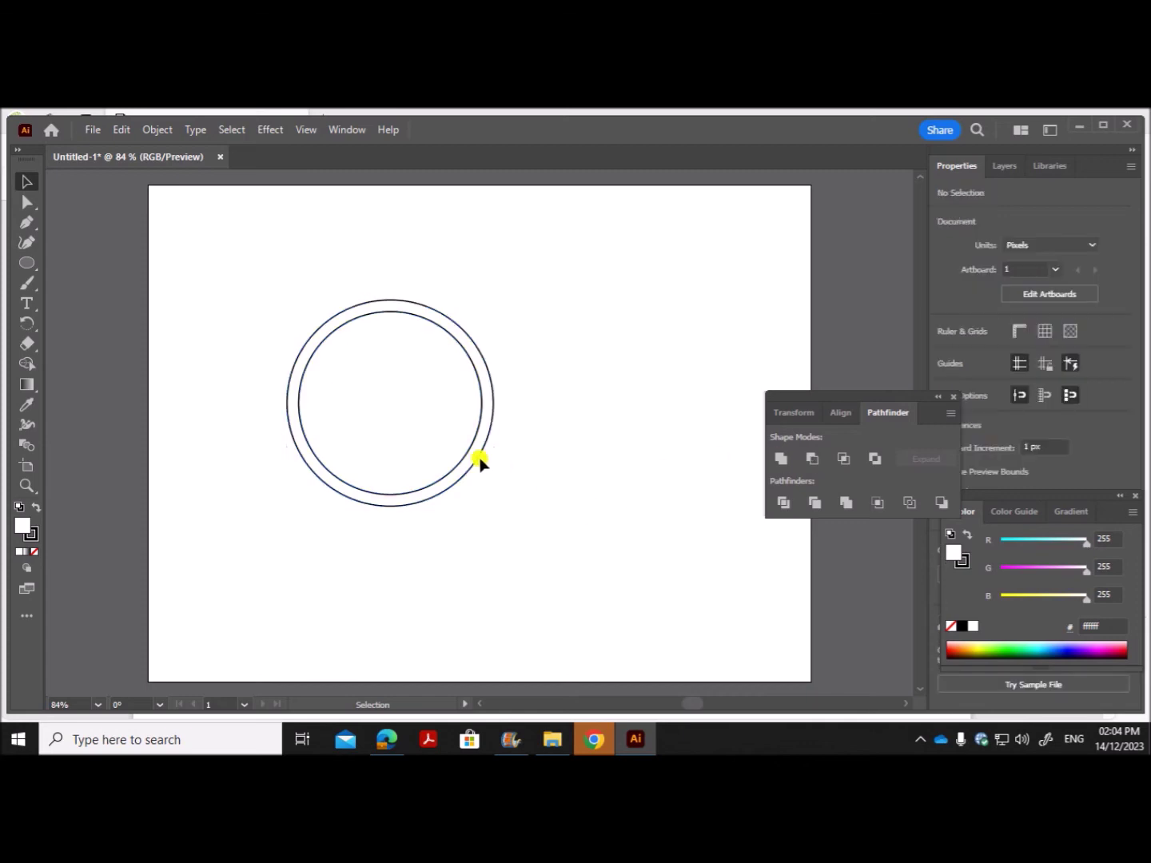
left_click_drag(475, 456, 457, 423)
left_click(505, 449)
left_click(593, 533)
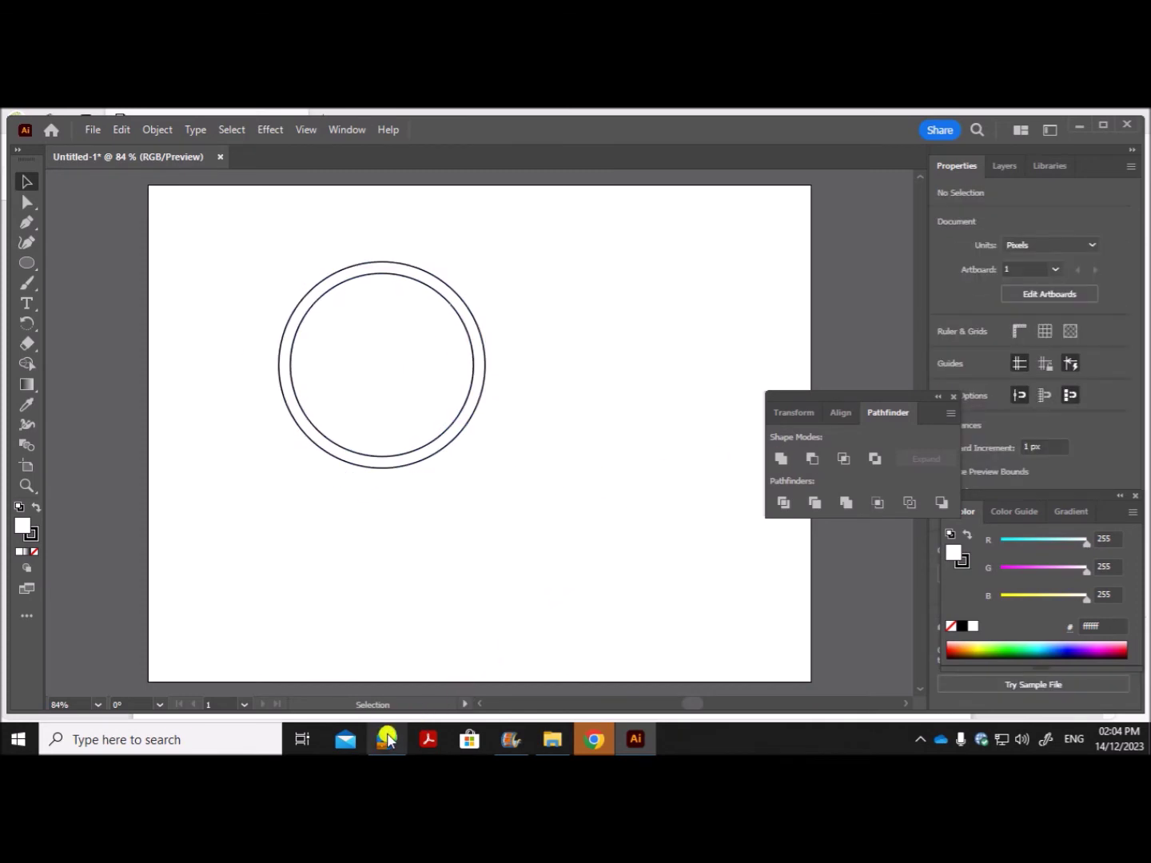
left_click(386, 739)
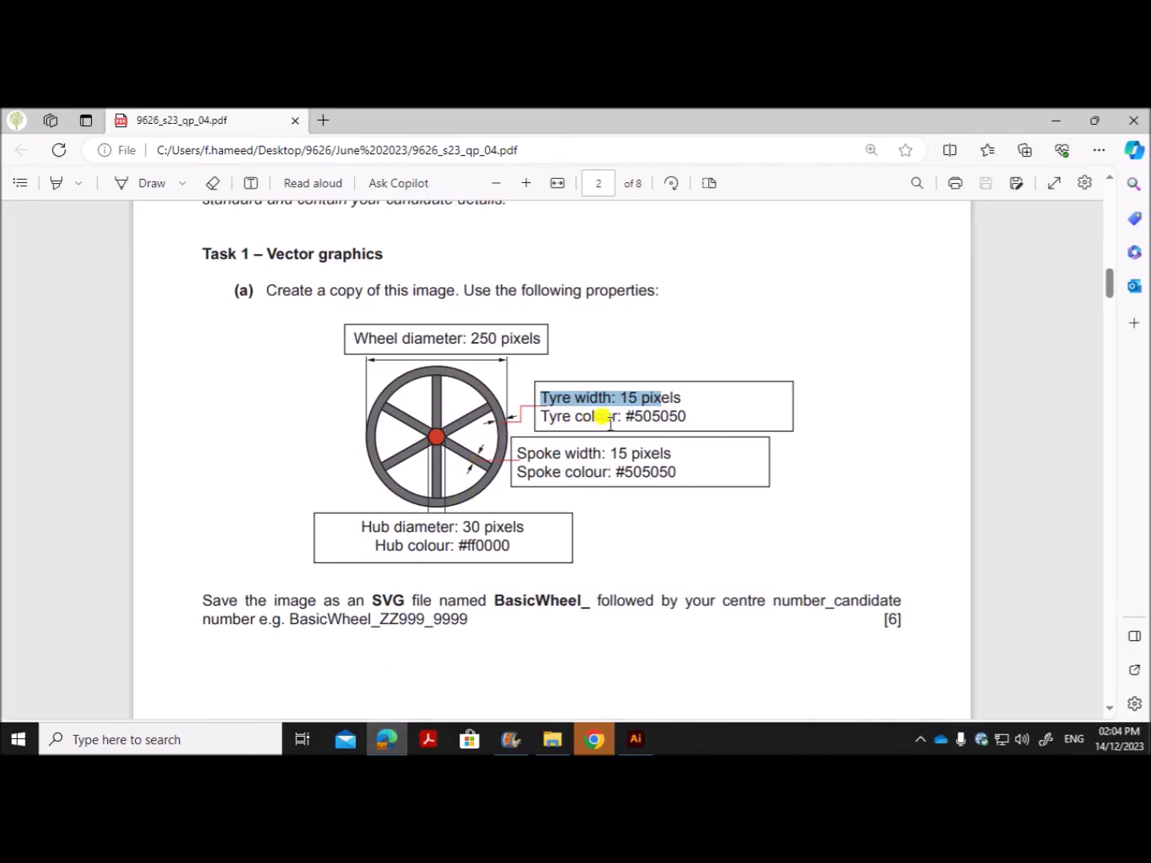
left_click_drag(627, 416, 685, 414)
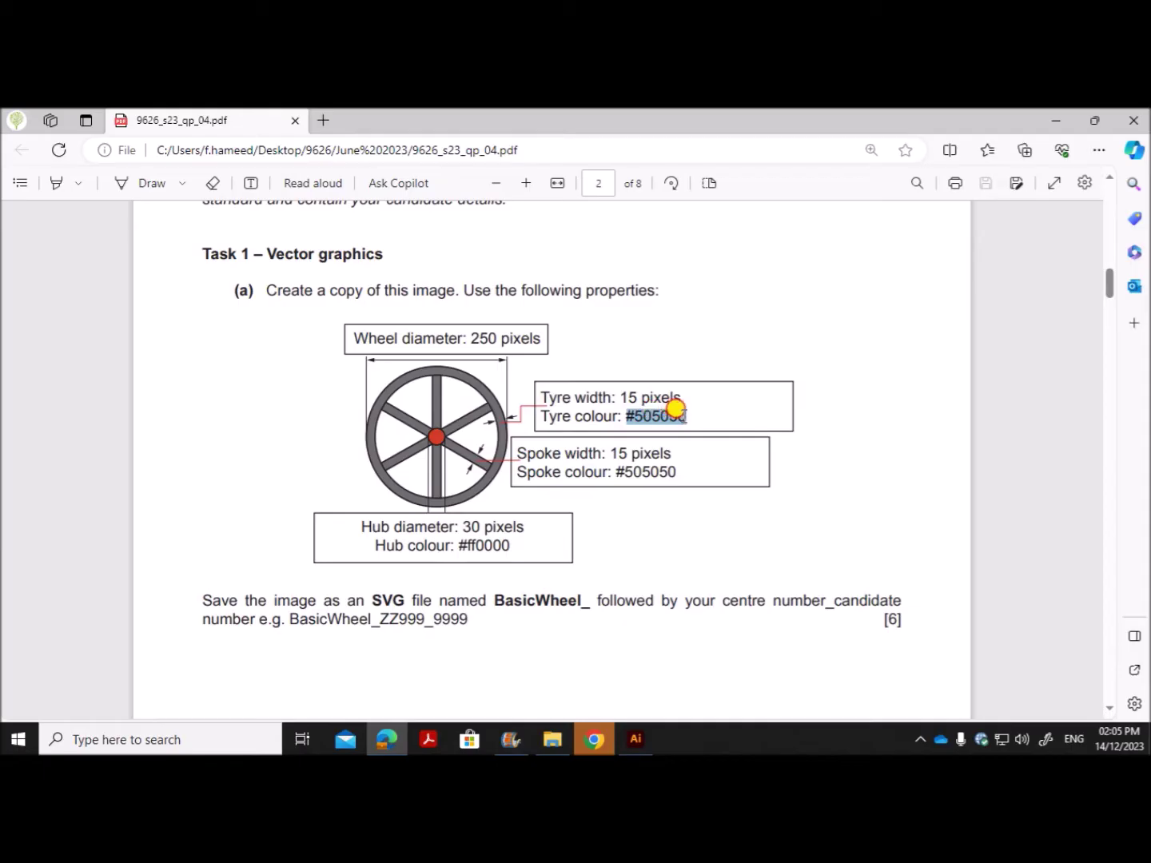
left_click(636, 740)
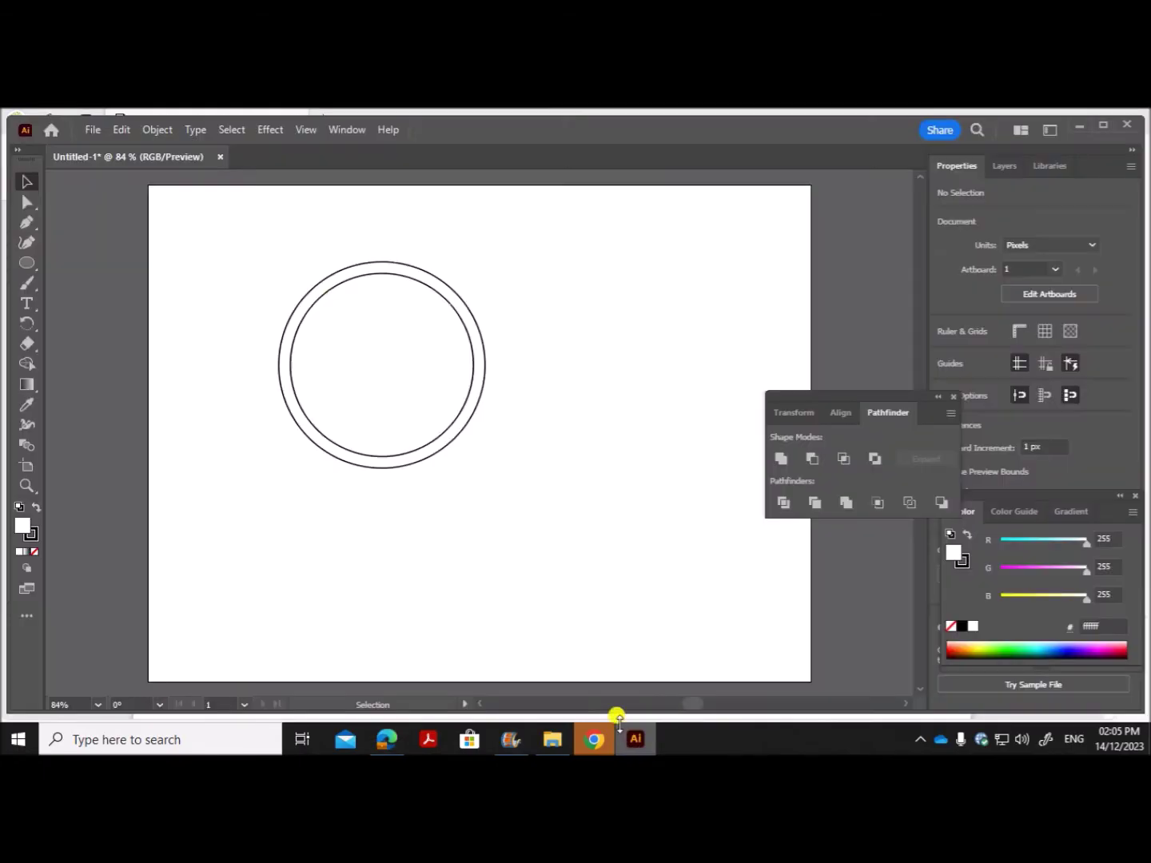
Give the ring a #505050 fill in the colour picker and shift it toward the top-left
left_click(437, 457)
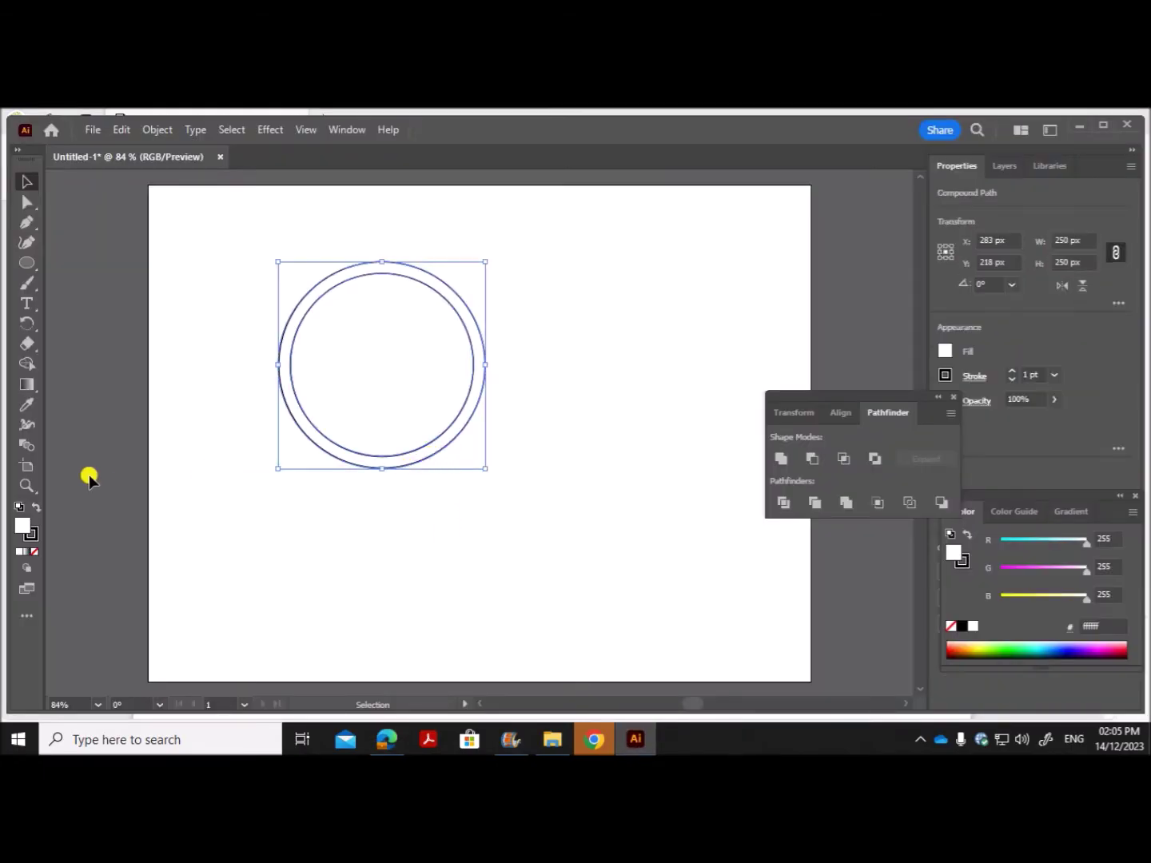
double_click(20, 524)
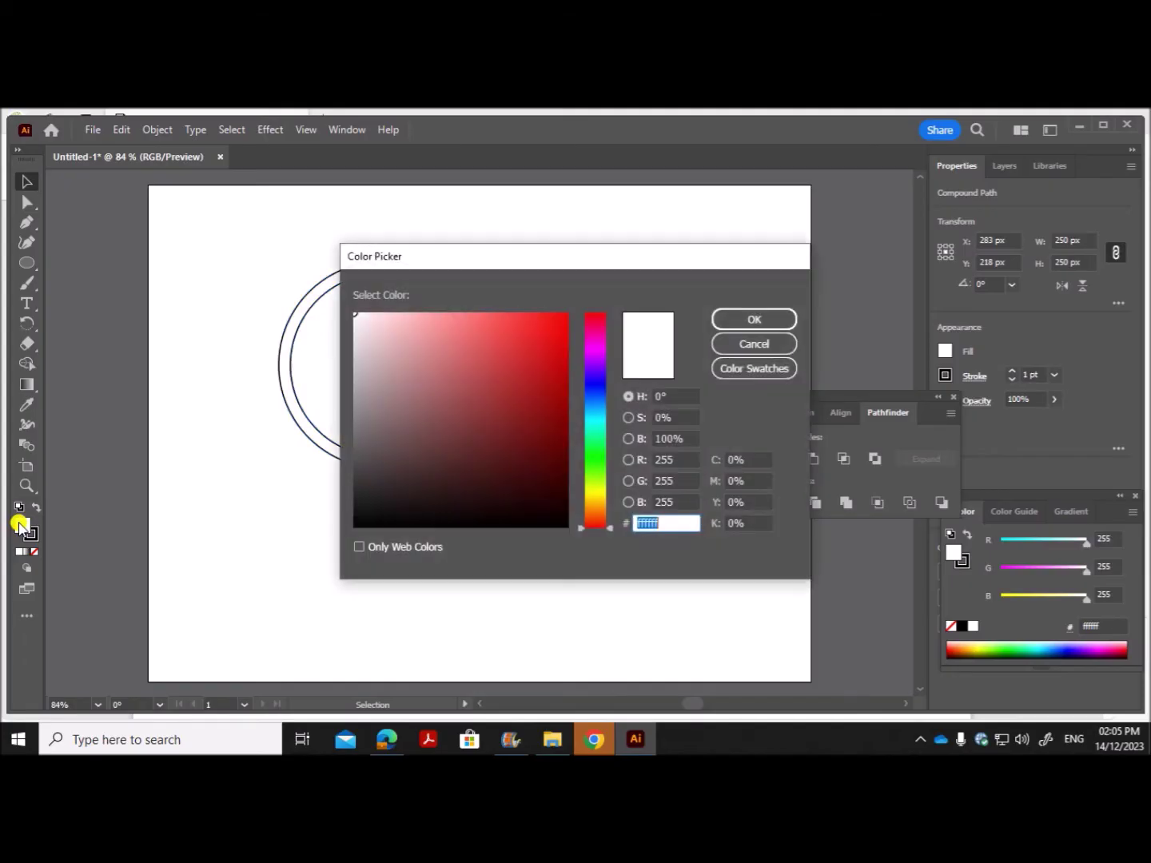
left_click_drag(655, 255, 548, 231)
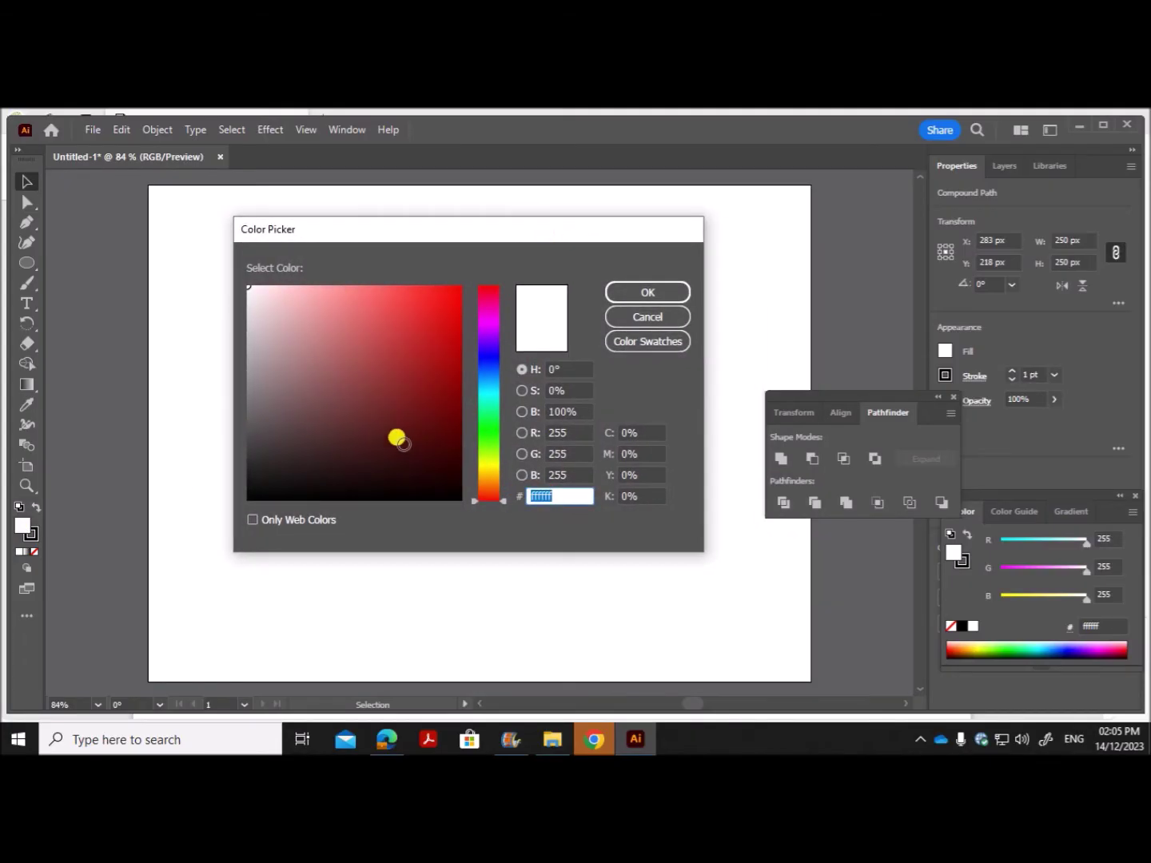
type("505050")
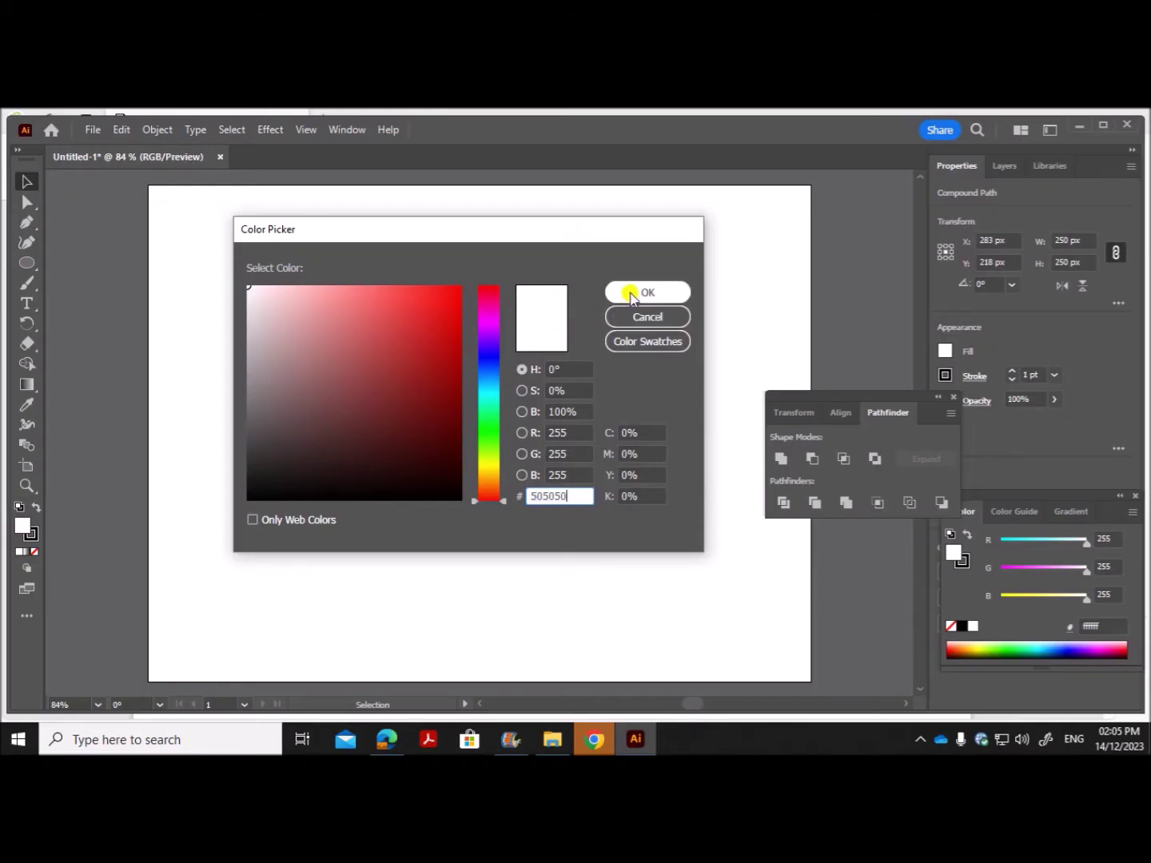
left_click(629, 293)
left_click(569, 395)
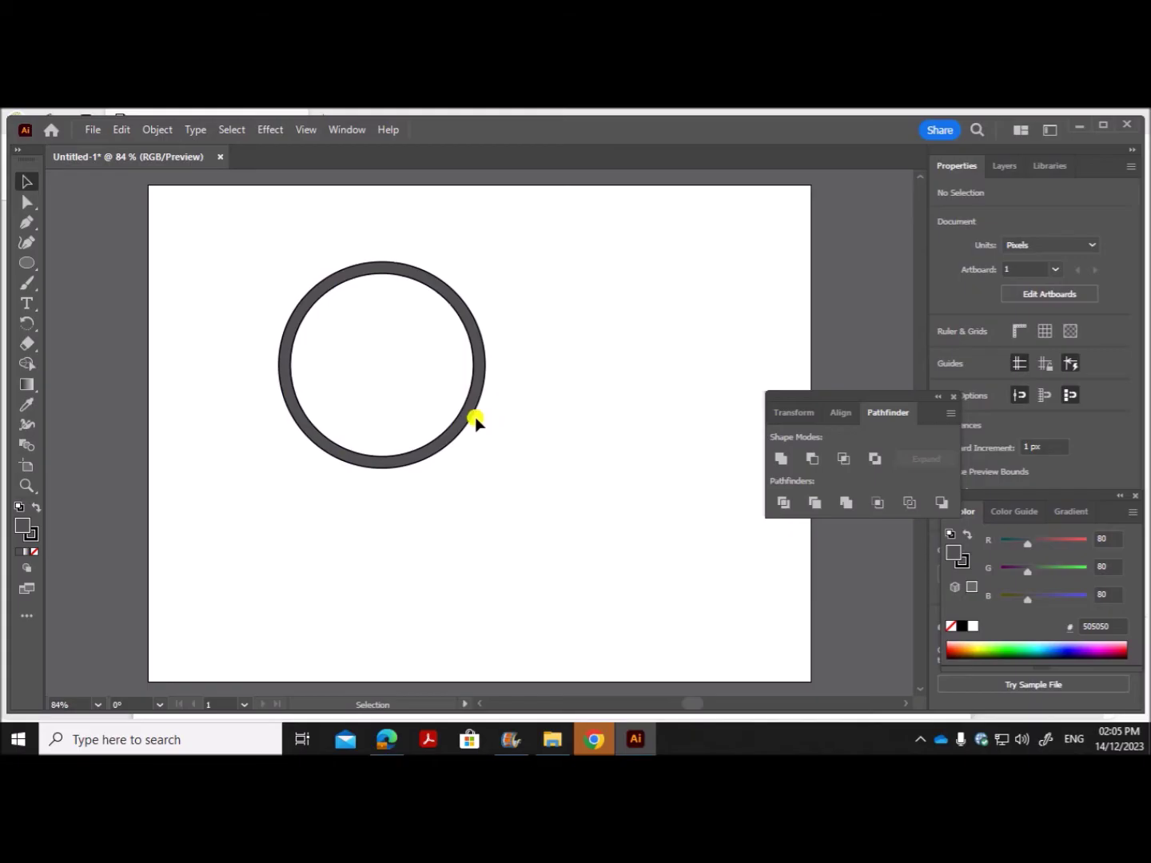
left_click_drag(470, 417, 372, 394)
left_click(506, 449)
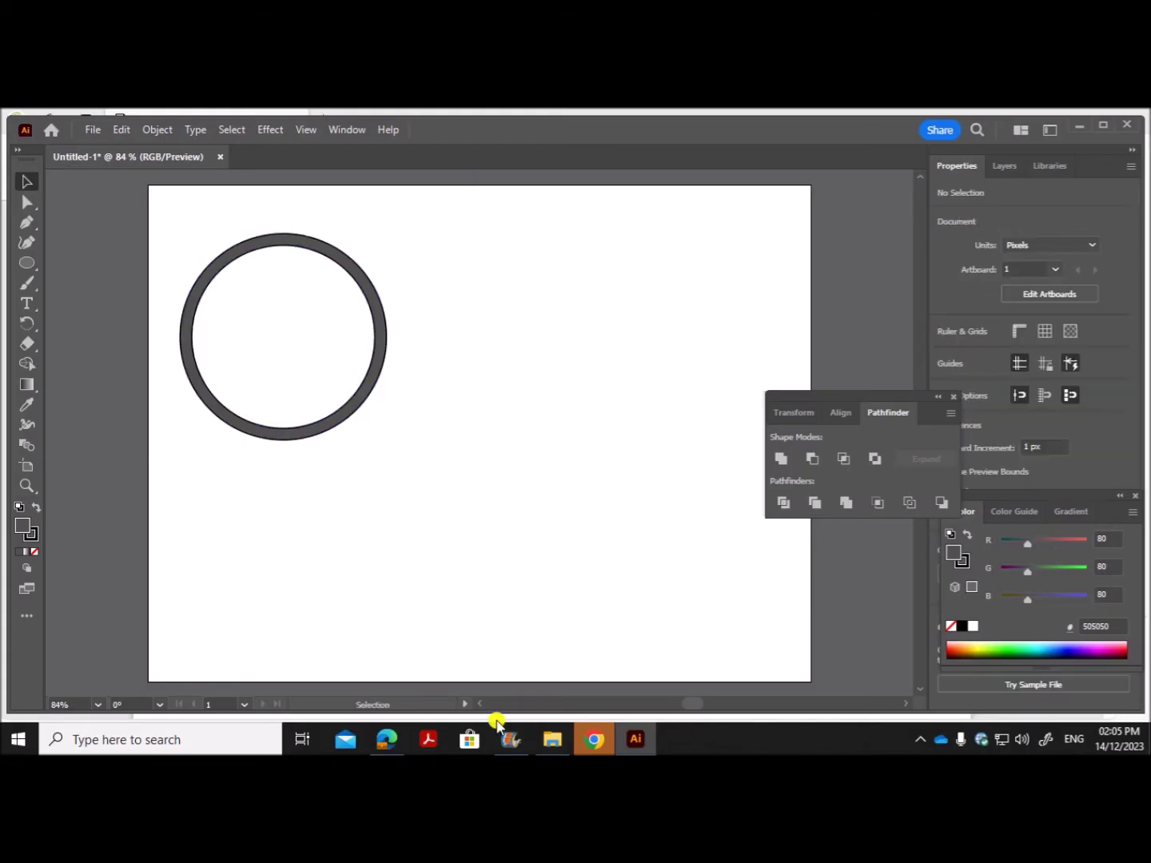
Check the spoke specs in the exam PDF: 15 px width and #505050 colour
left_click(387, 739)
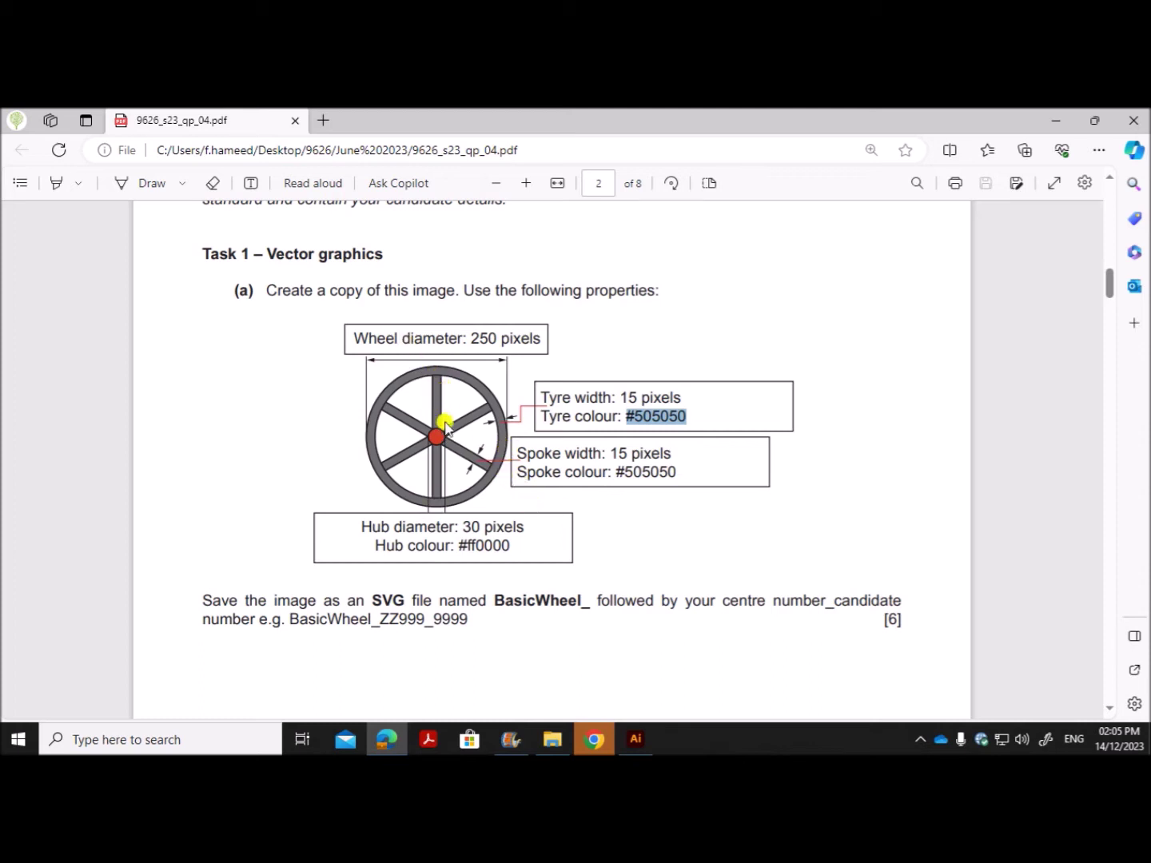
left_click_drag(612, 452, 673, 453)
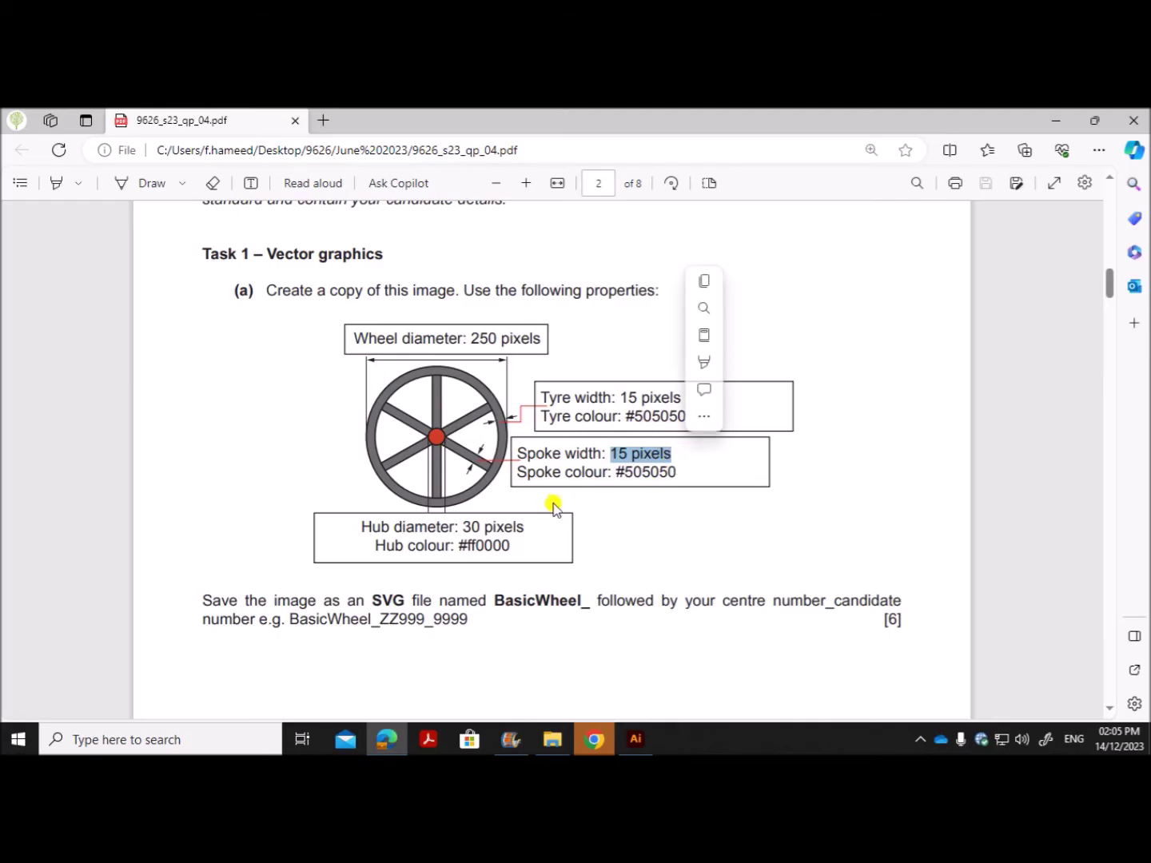
left_click(612, 469)
left_click_drag(614, 470, 675, 460)
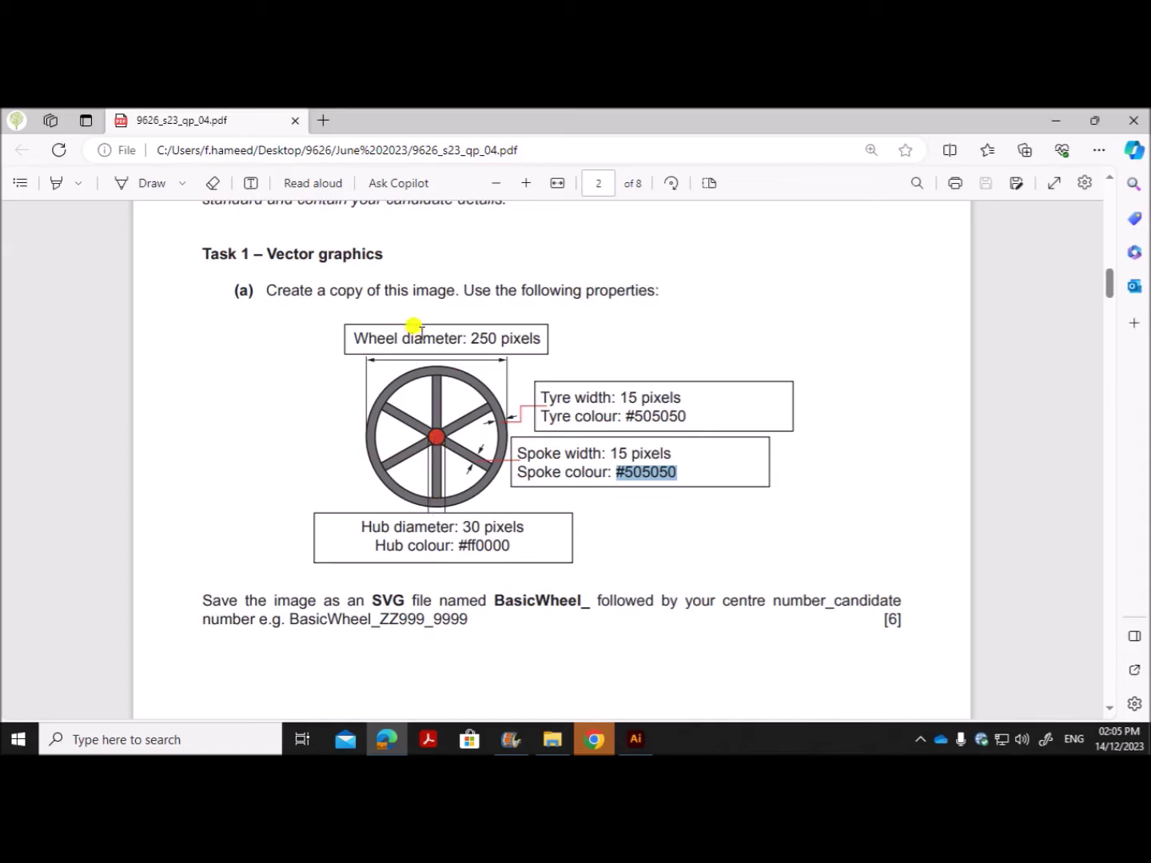
Draw a 15 x 250 px rectangle with the Rectangle Tool
left_click(636, 738)
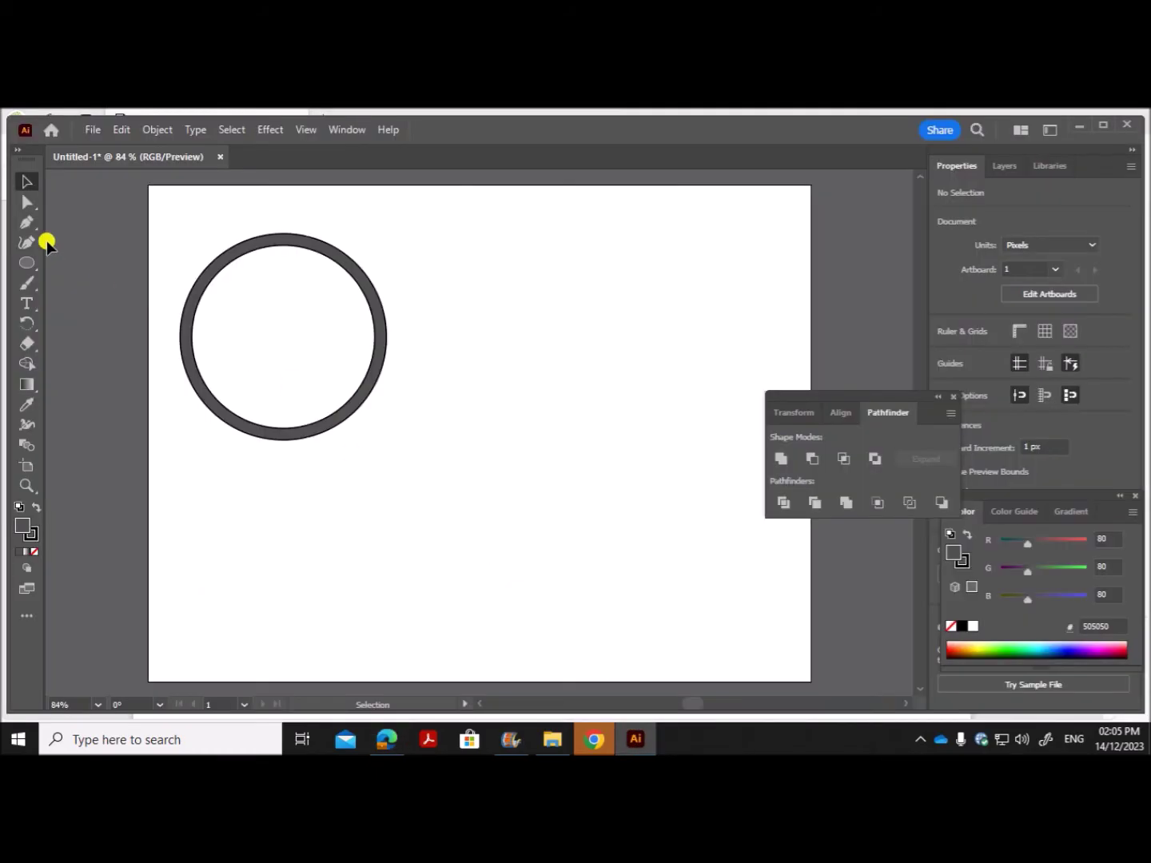
left_click(25, 262)
left_click(81, 270)
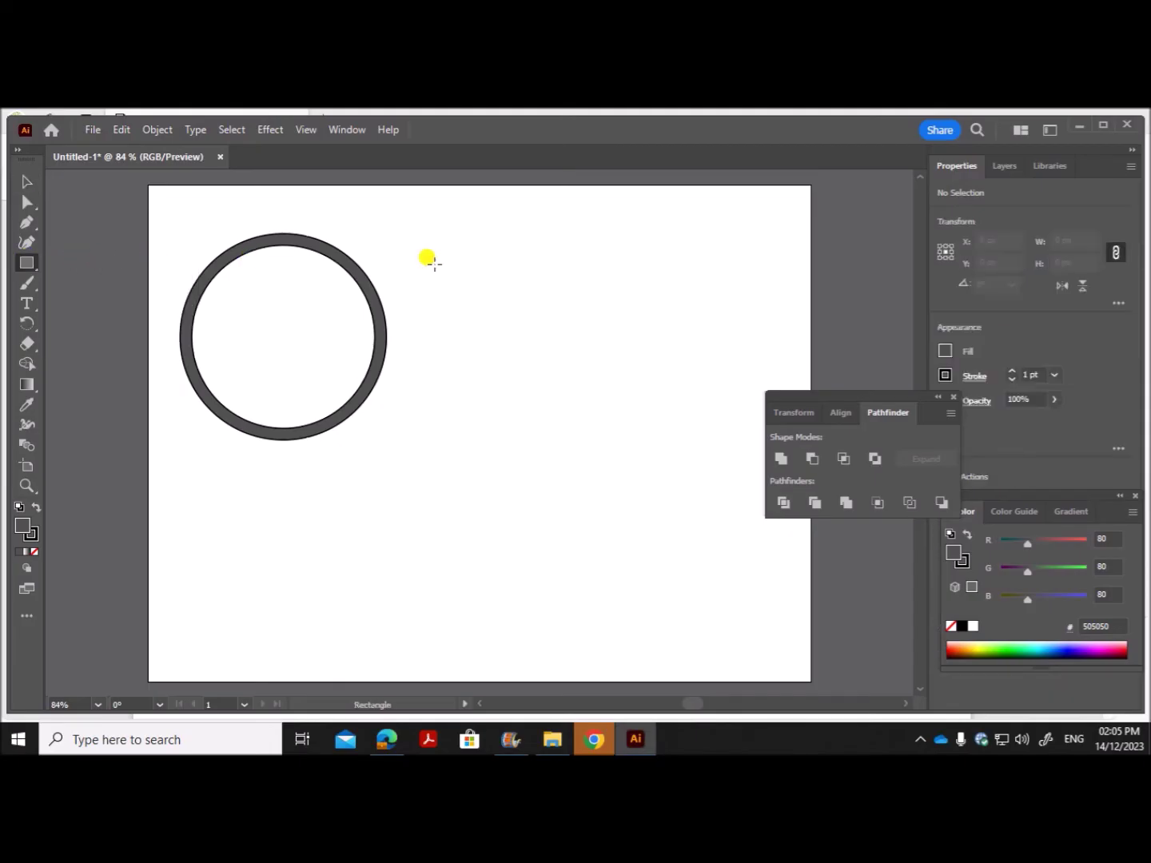
left_click(471, 287)
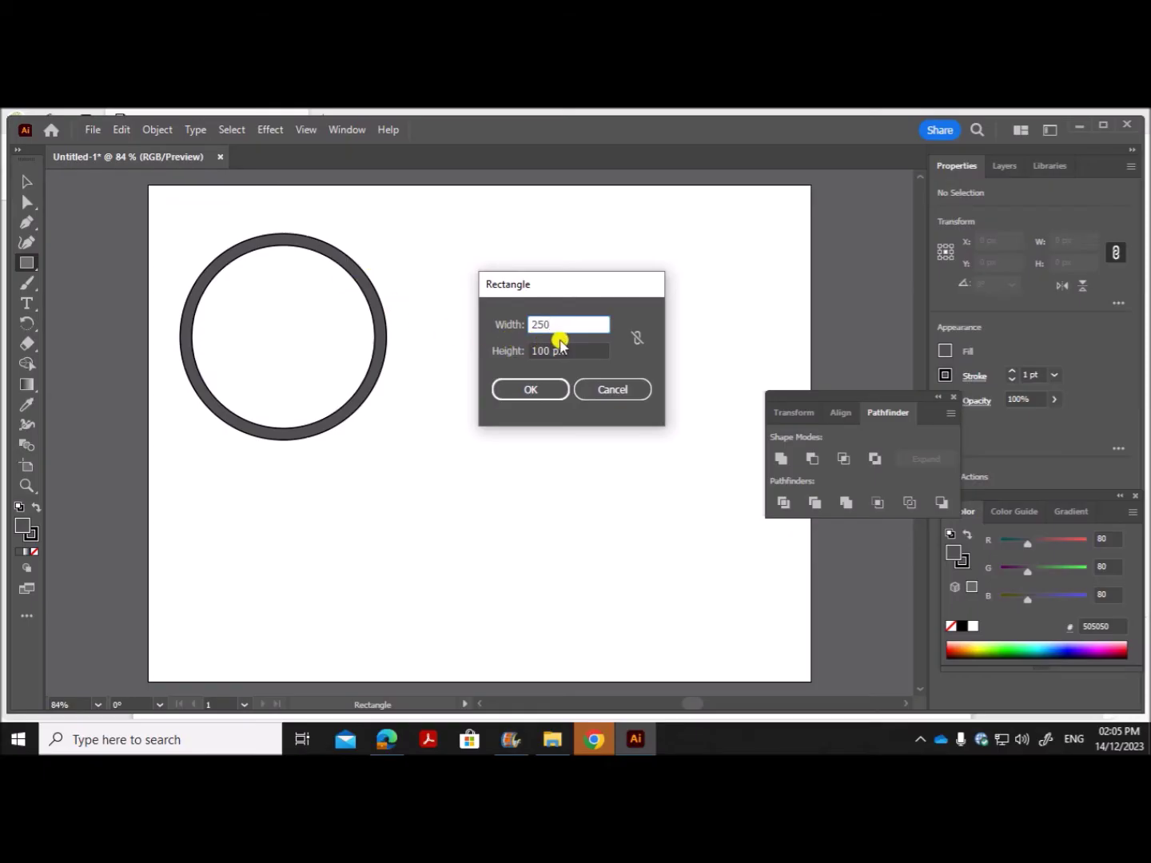
key("Tab")
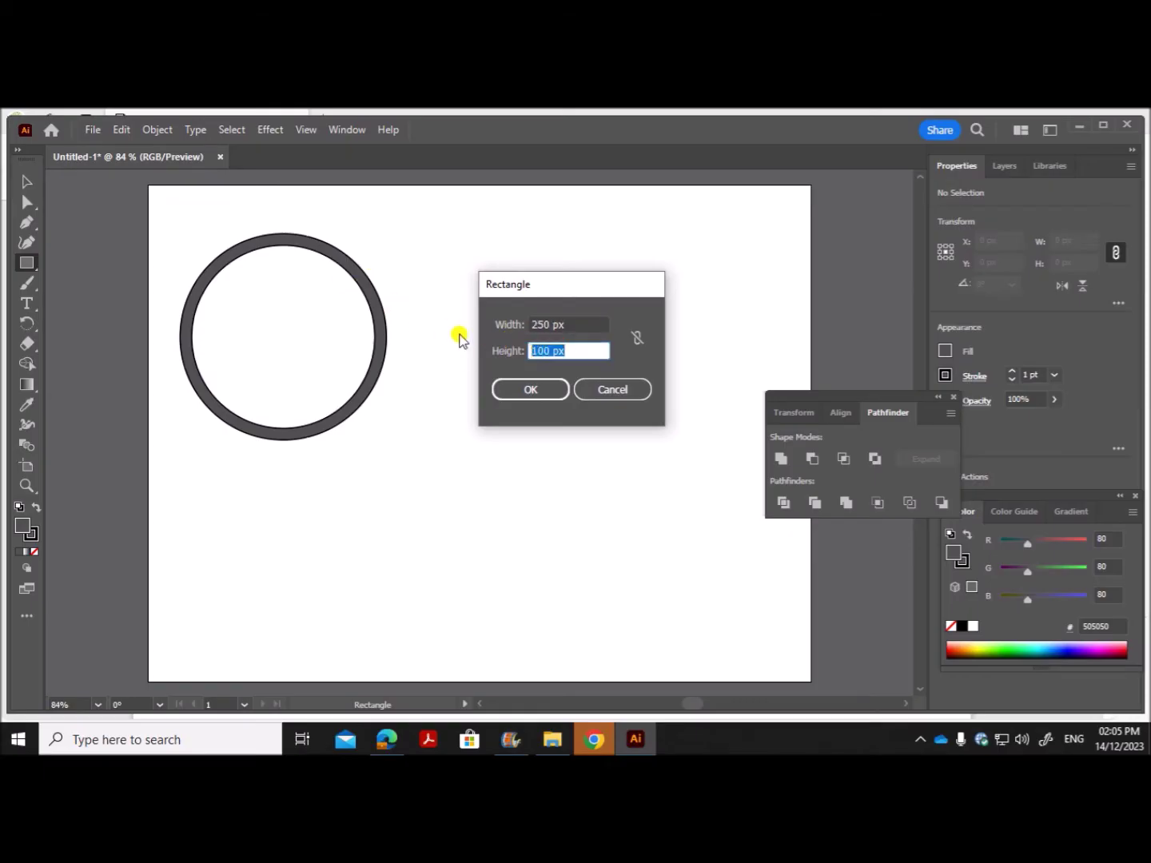
type("5")
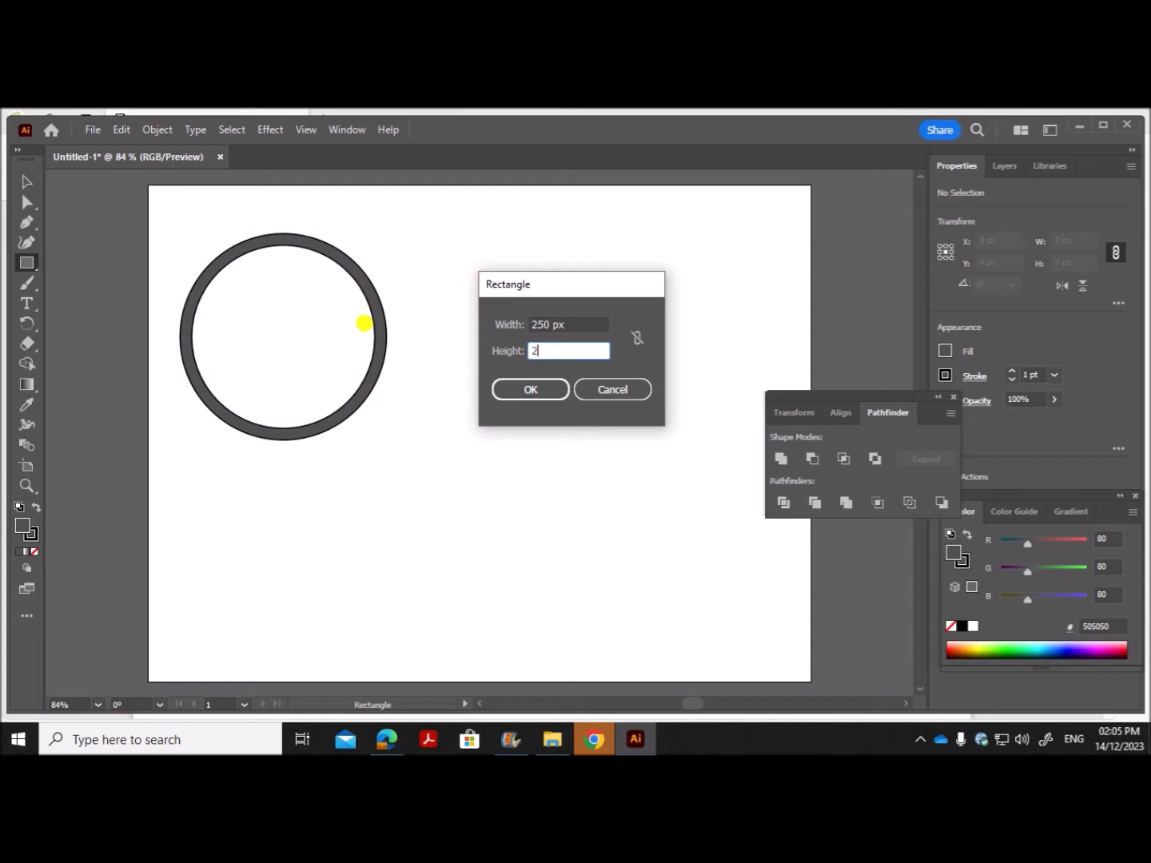
type("0")
left_click(512, 320)
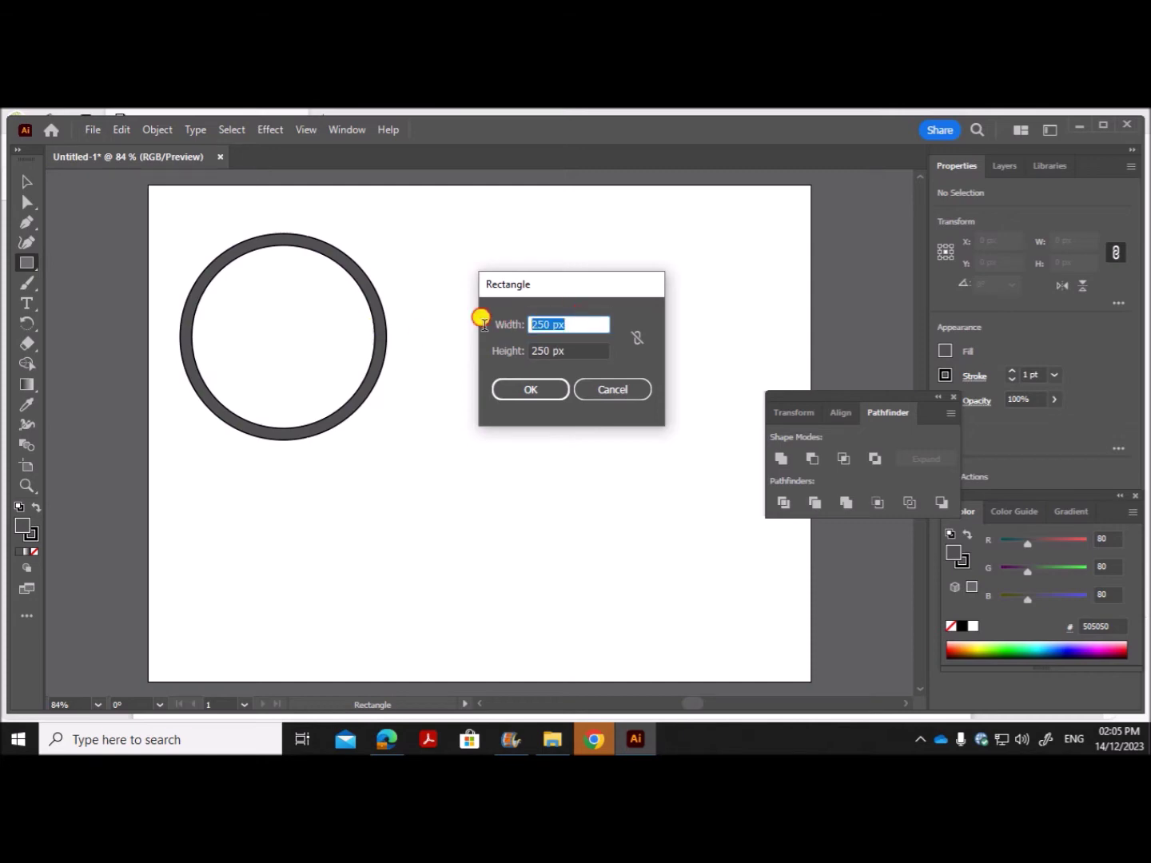
type("15")
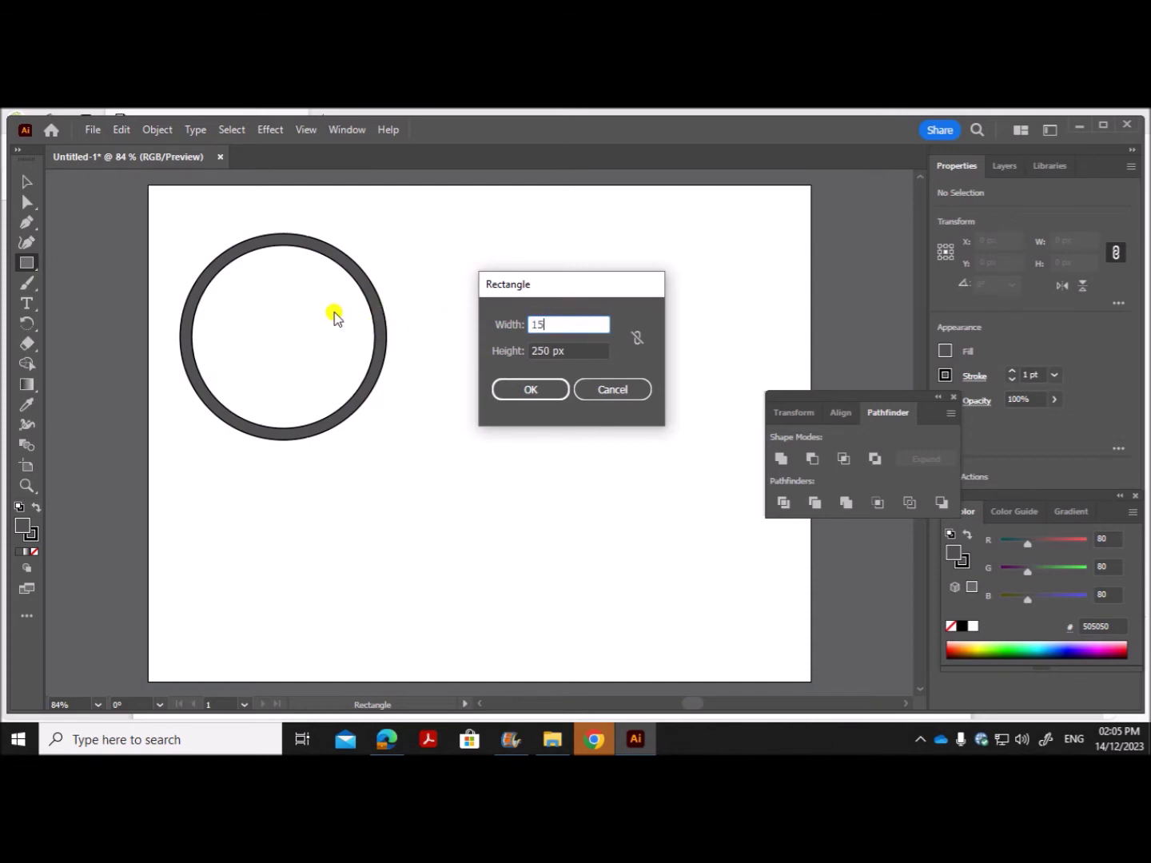
left_click(497, 390)
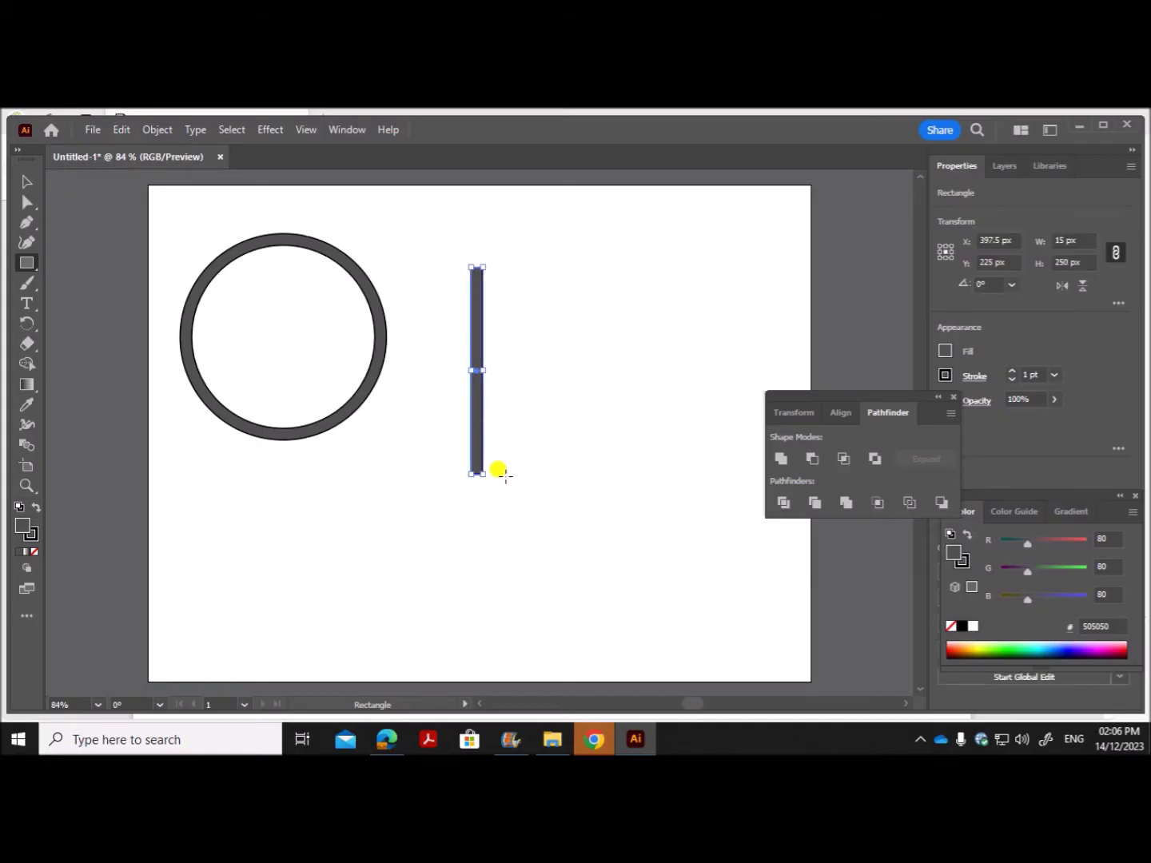
Move the bar to the right of the ring and select it
left_click(26, 182)
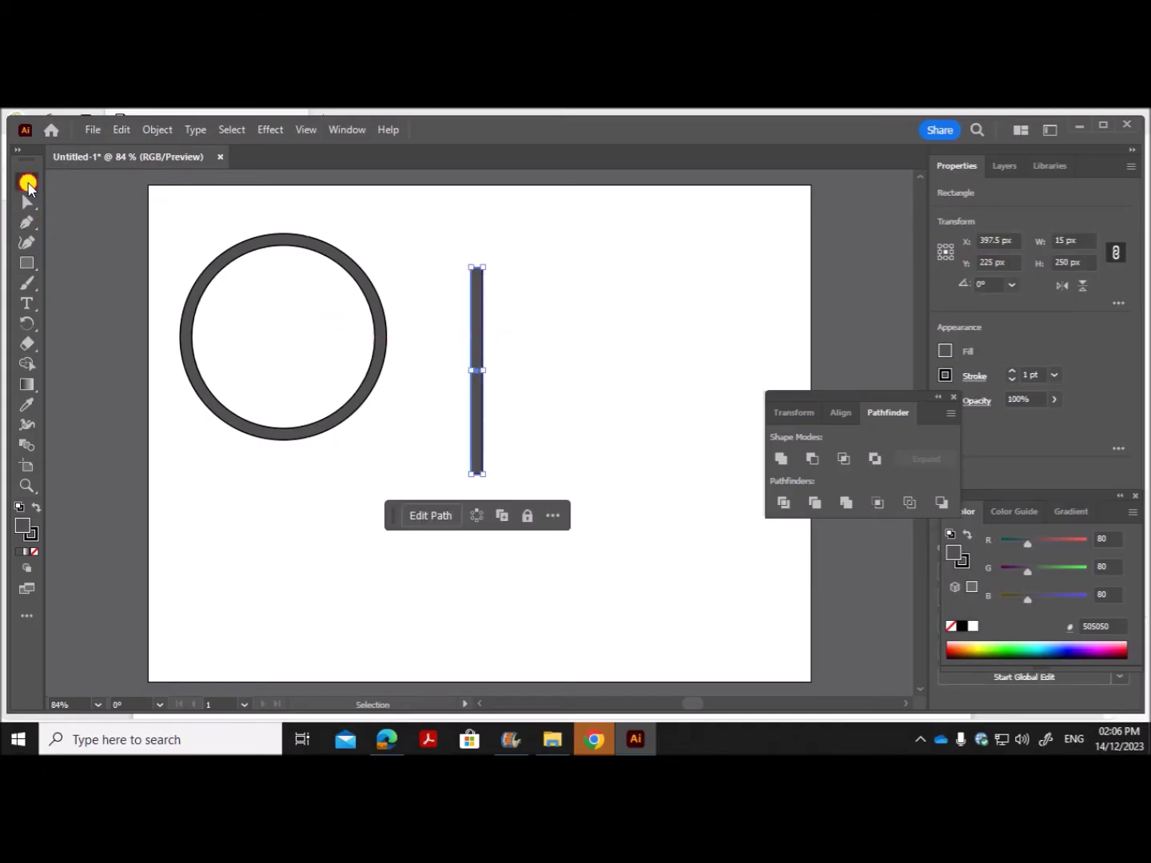
left_click_drag(478, 400, 608, 407)
left_click(558, 561)
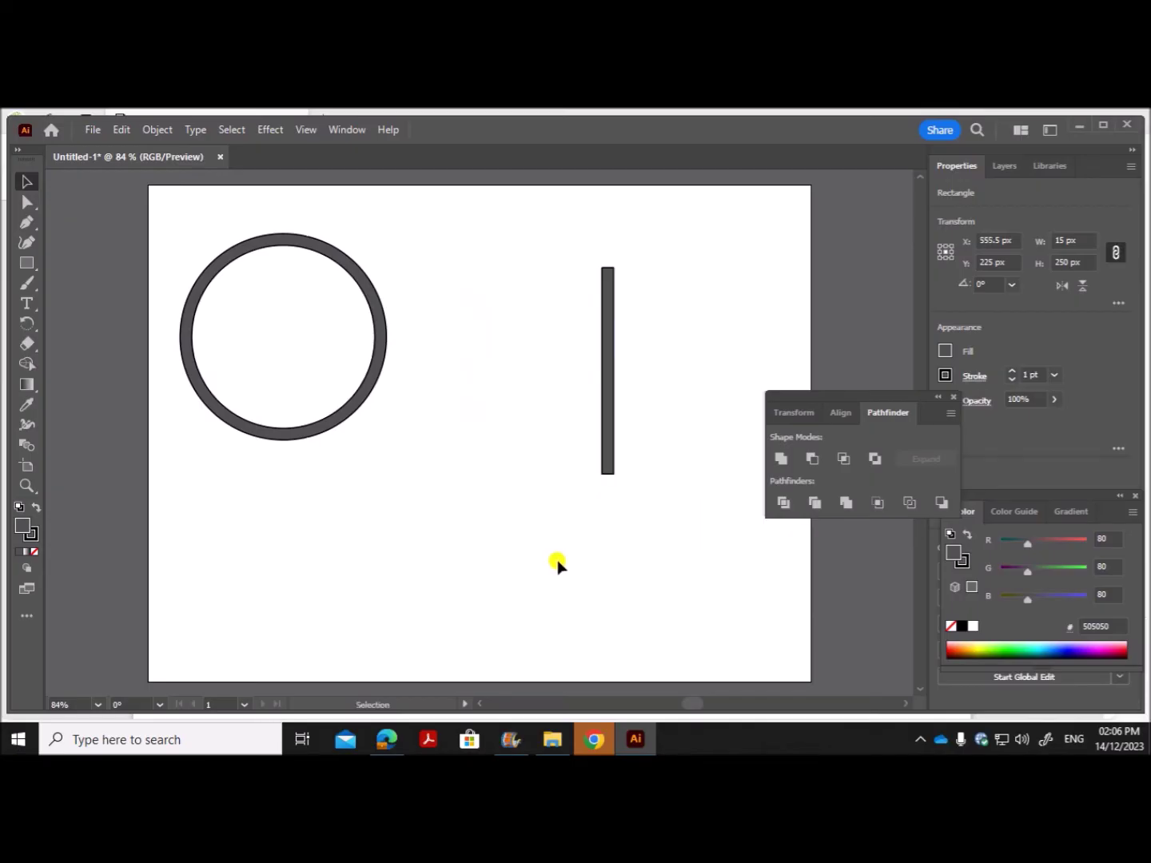
left_click(605, 443)
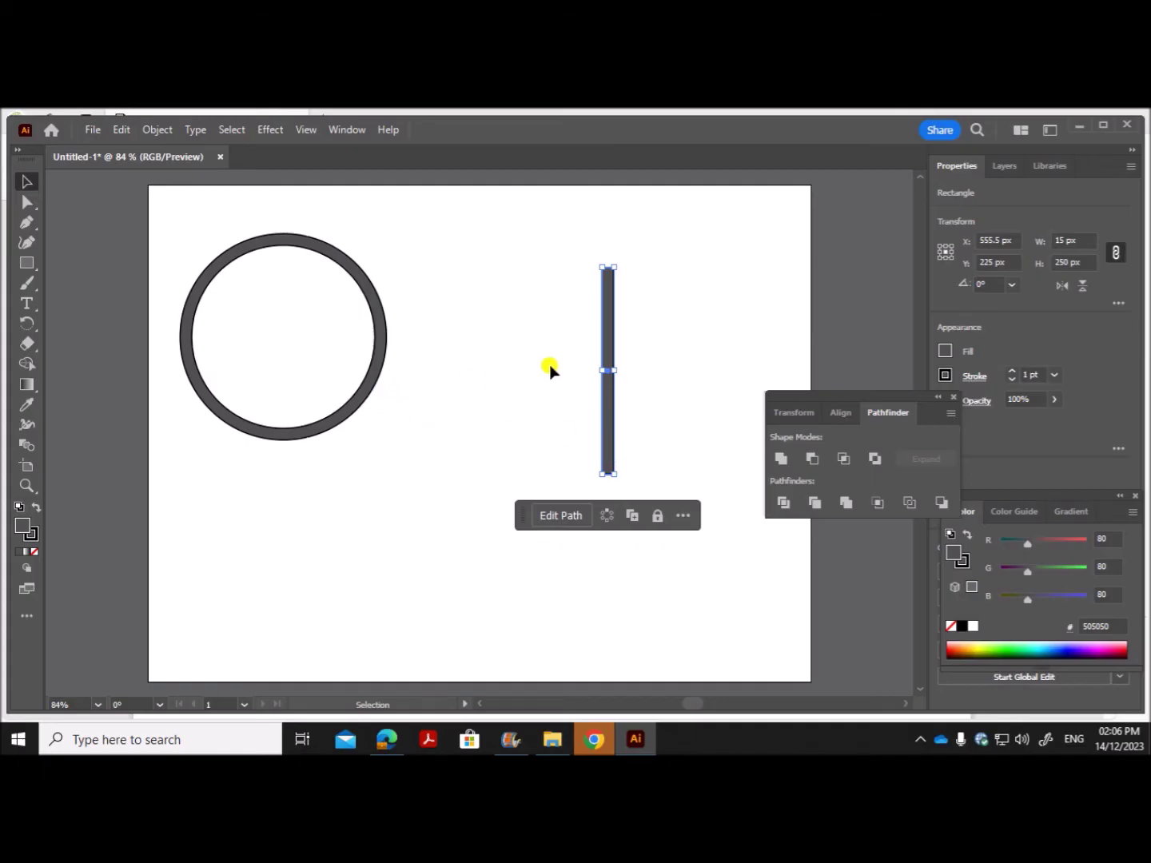
left_click(25, 326)
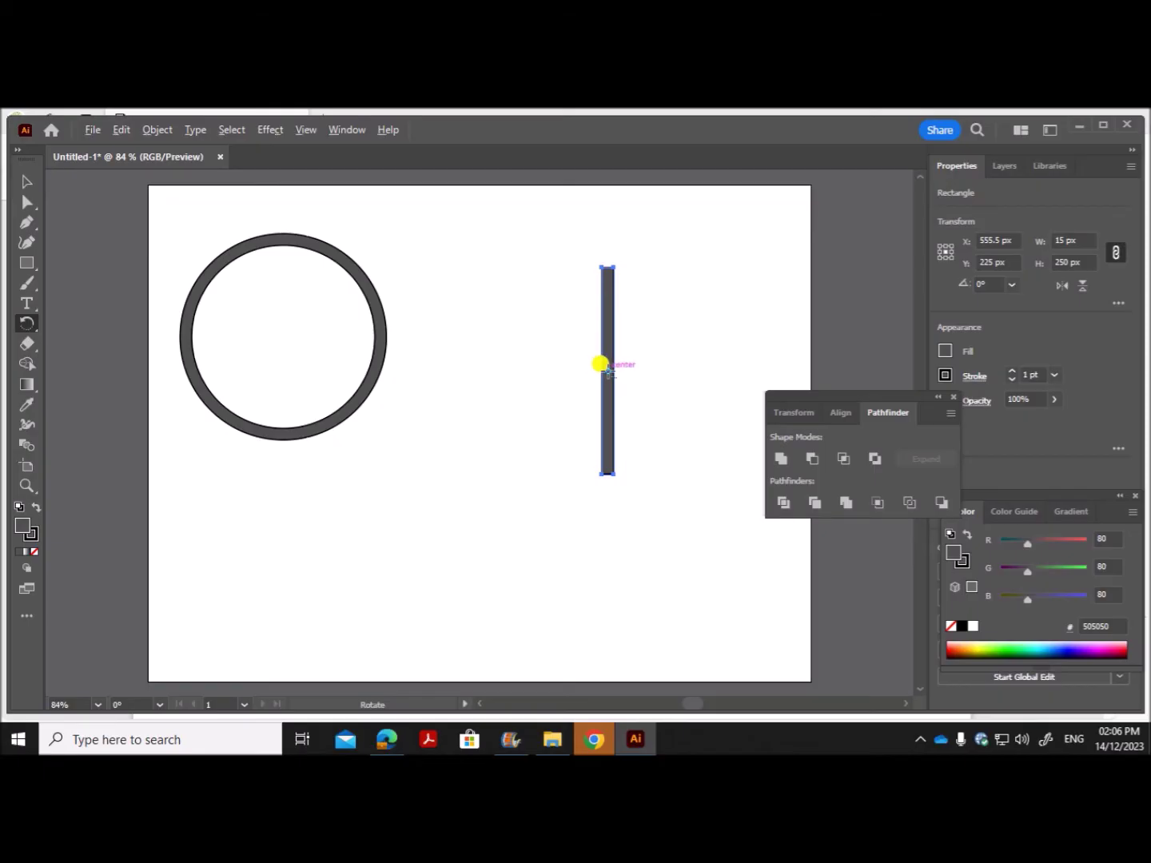
Copy the bar rotated 120°, then repeat with Ctrl+D for a third bar at 240°
left_click(608, 372, "alt")
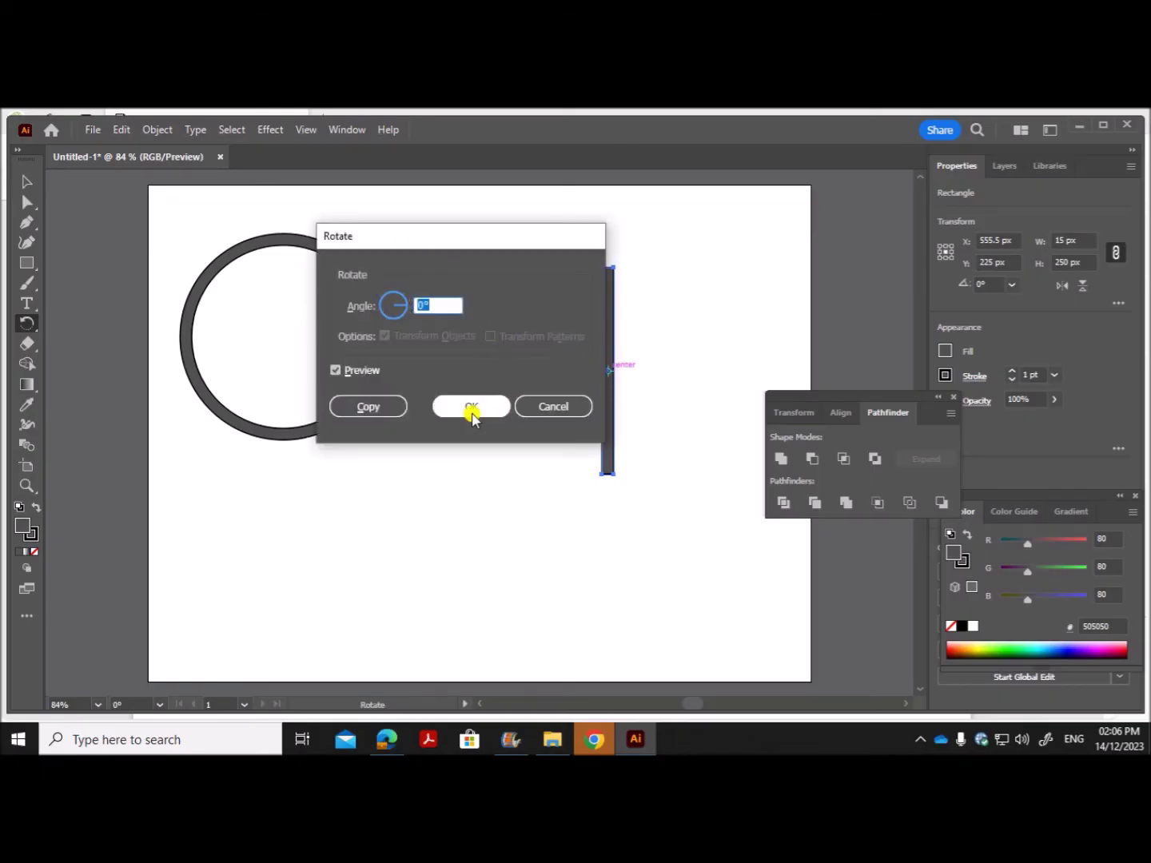
left_click_drag(464, 248, 421, 314)
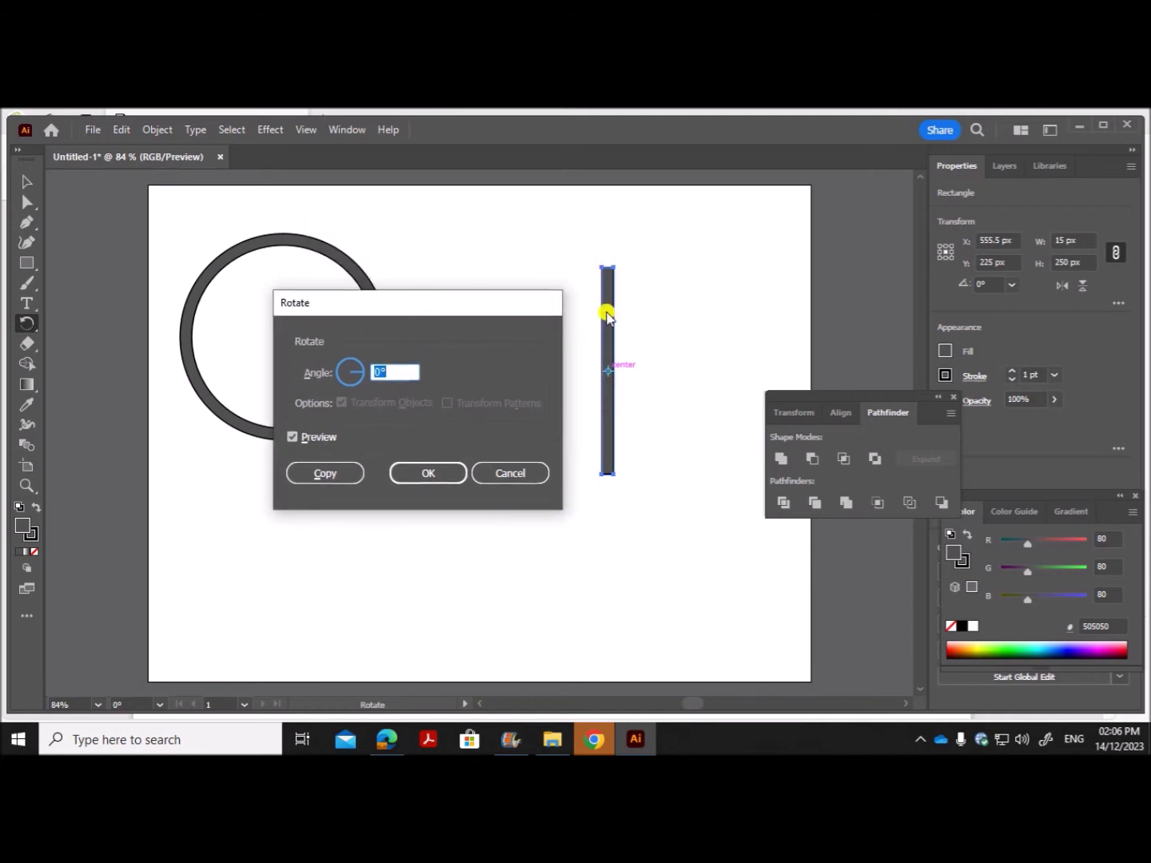
left_click(396, 737)
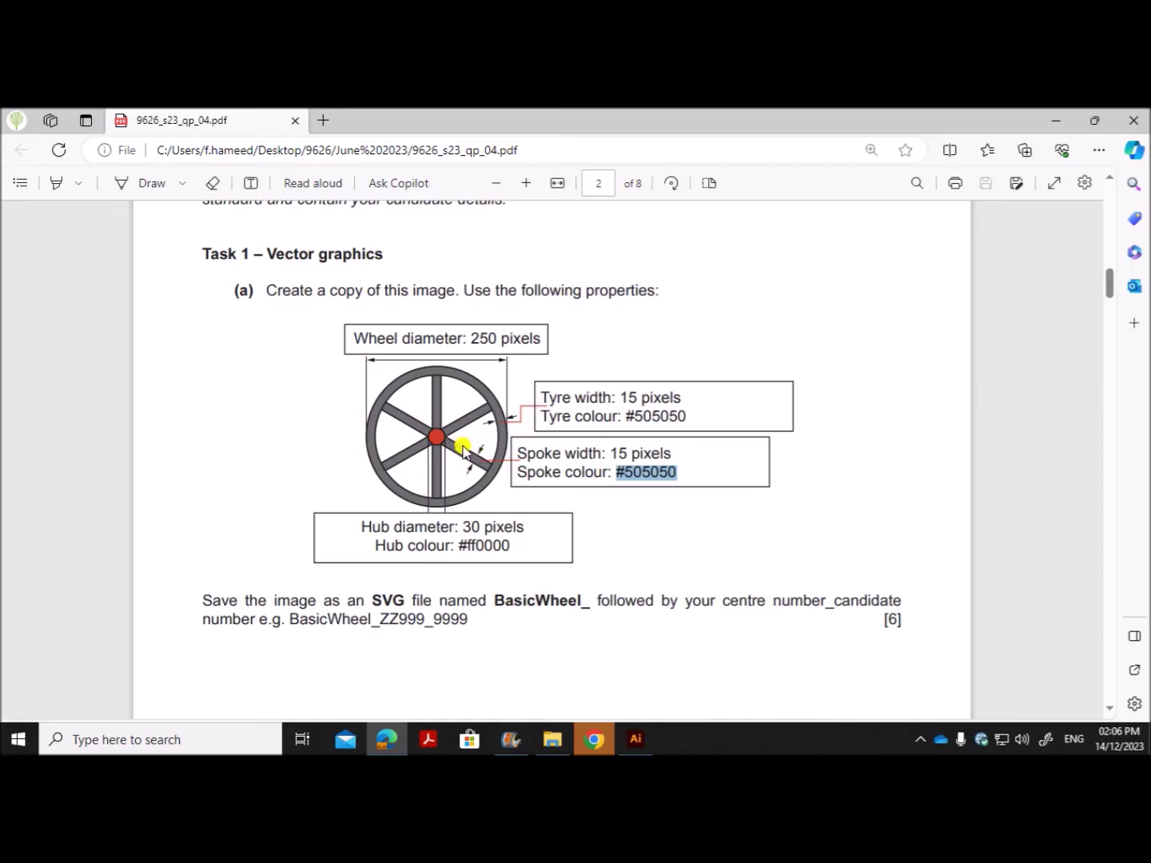
left_click(635, 741)
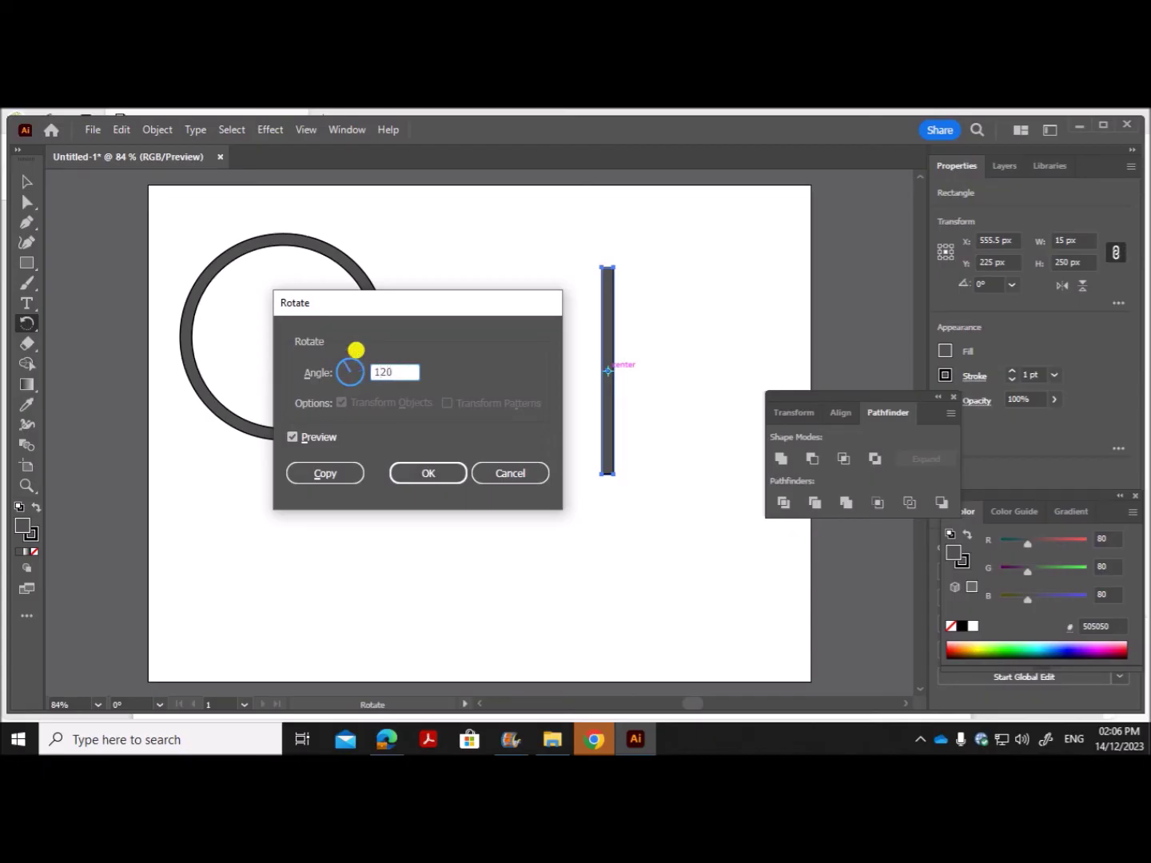
left_click(323, 475)
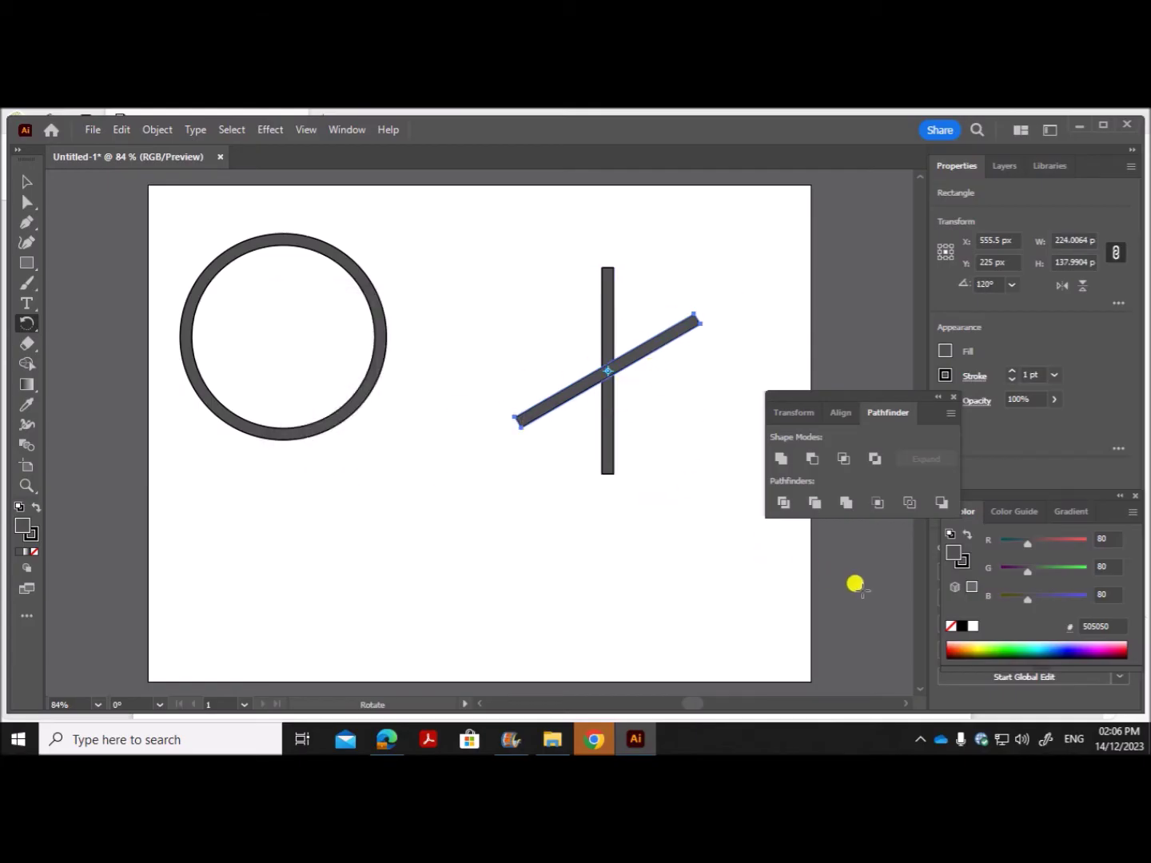
key("ctrl")
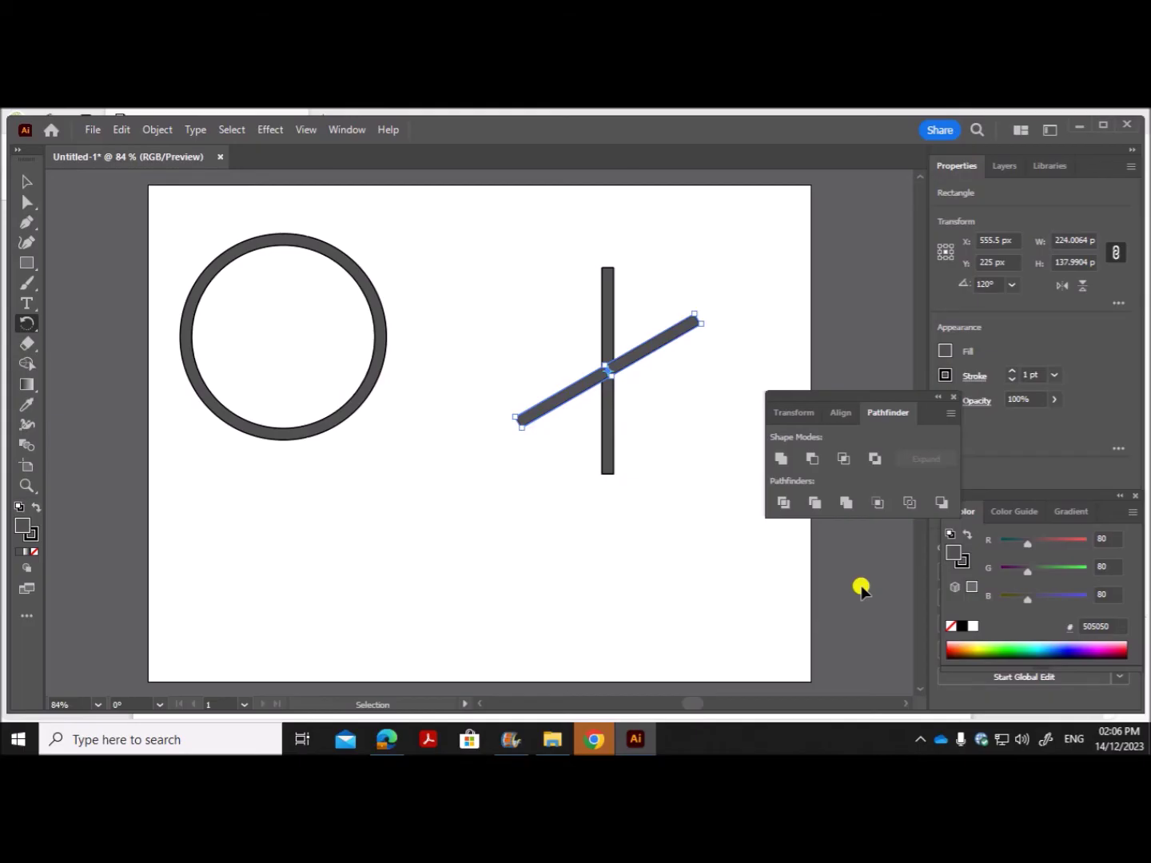
key("ctrl+d")
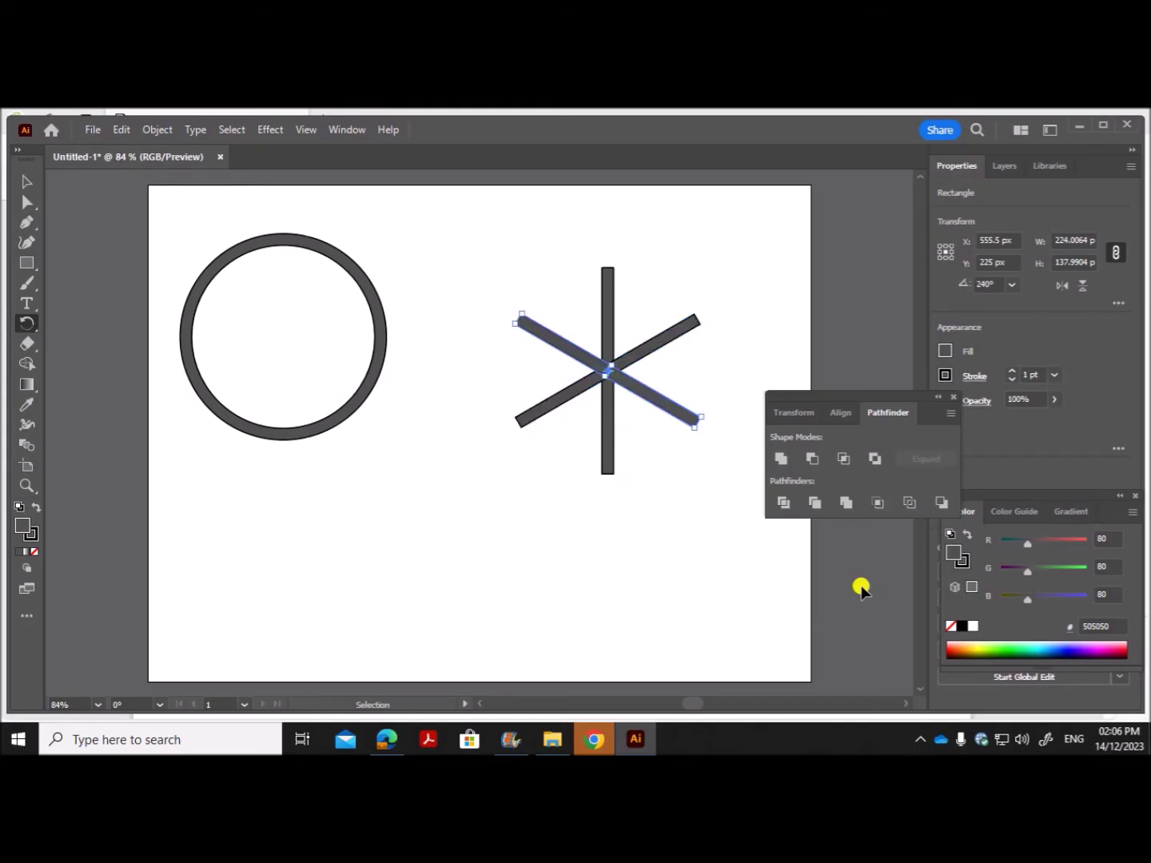
left_click(26, 182)
left_click(687, 552)
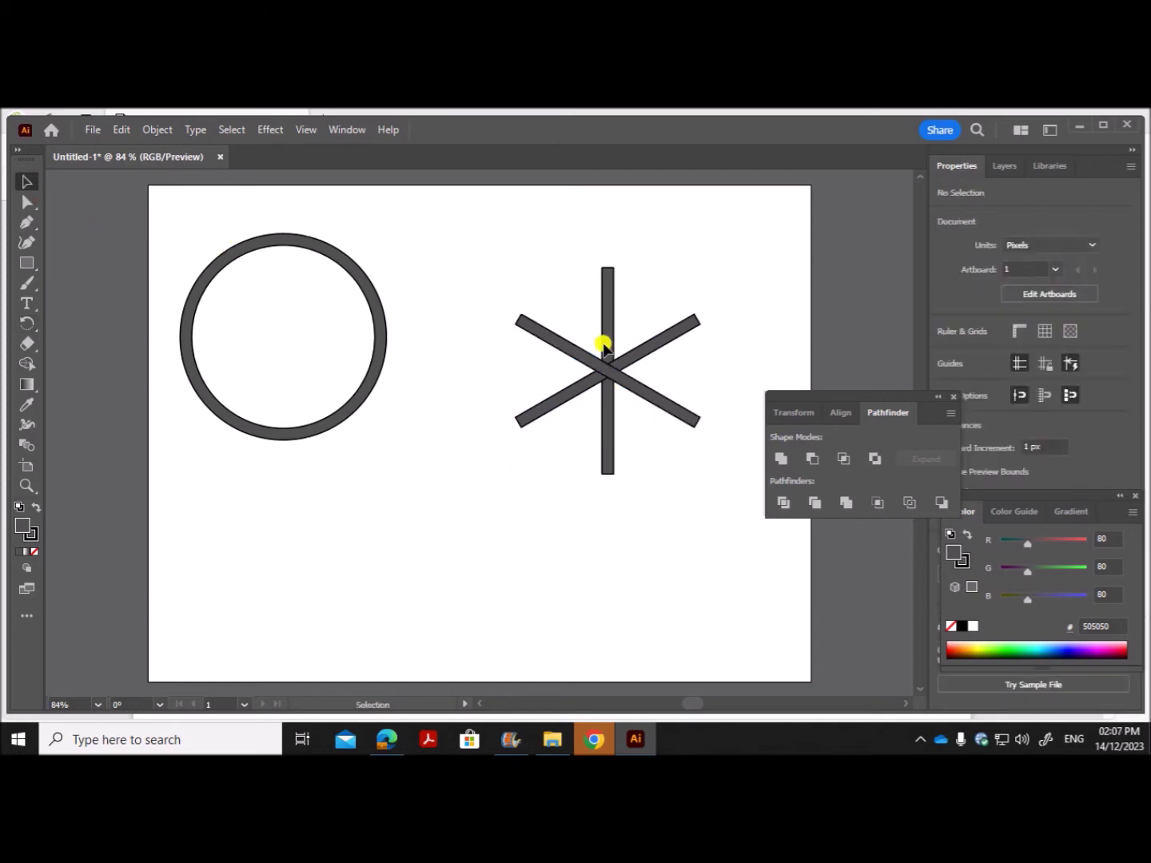
Group the three crossing bars into one spoke group
left_click_drag(507, 256, 673, 464)
right_click(620, 376)
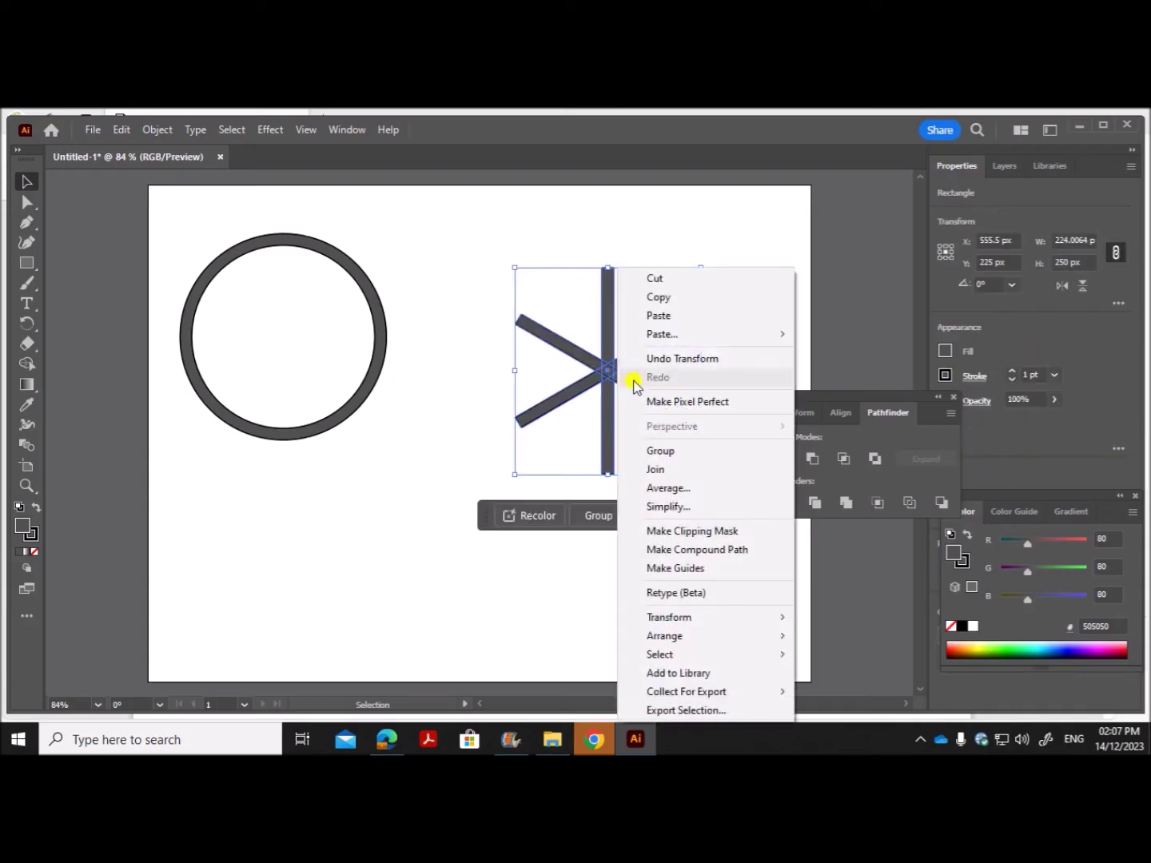
left_click(693, 450)
left_click(621, 600)
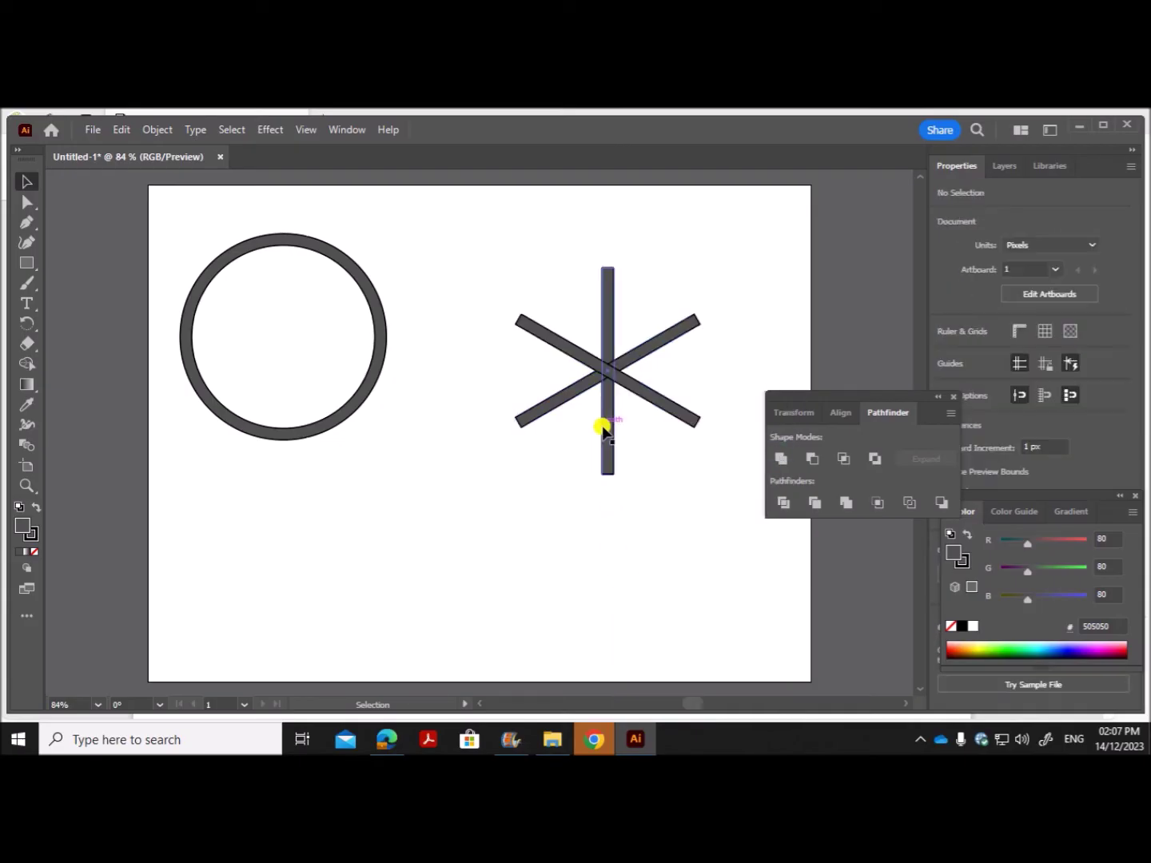
Move the spoke group onto the grey ring's centre and compare it with the task PDF
left_click_drag(606, 376, 282, 346)
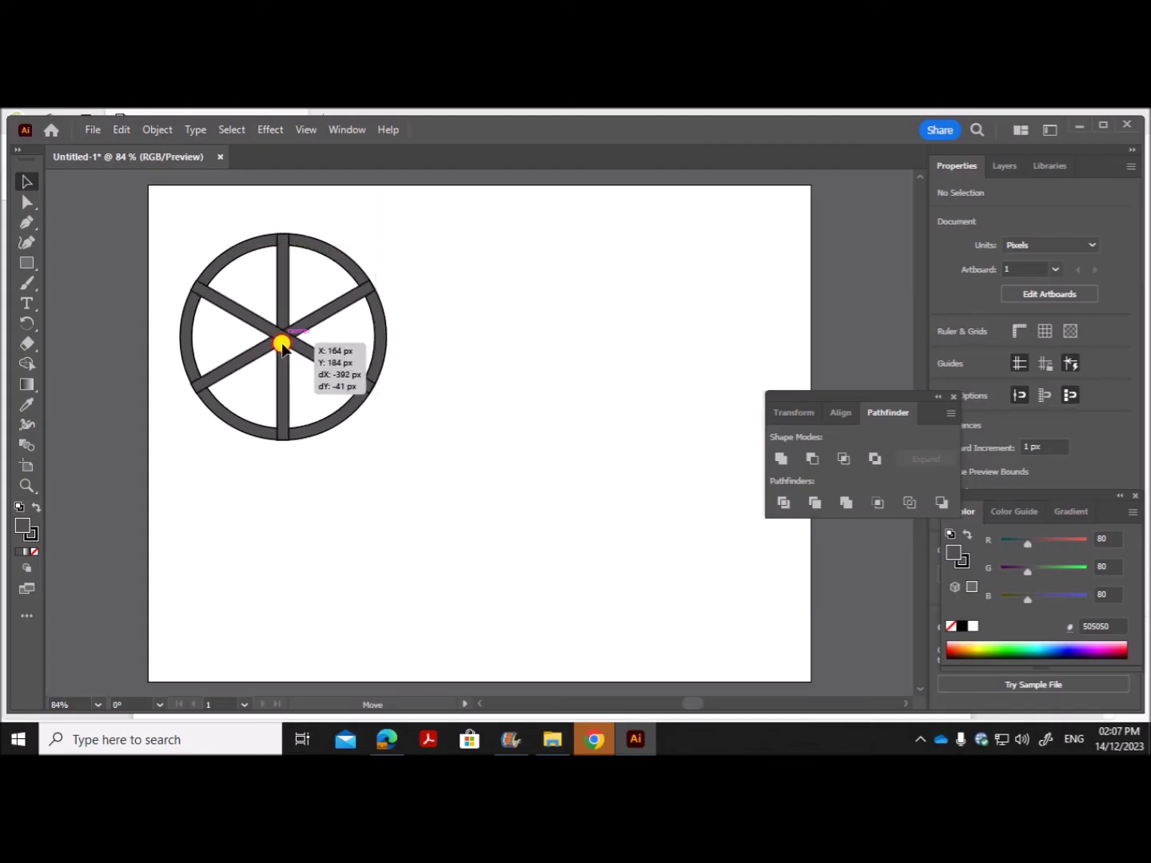
left_click_drag(281, 345, 282, 346)
left_click(496, 424)
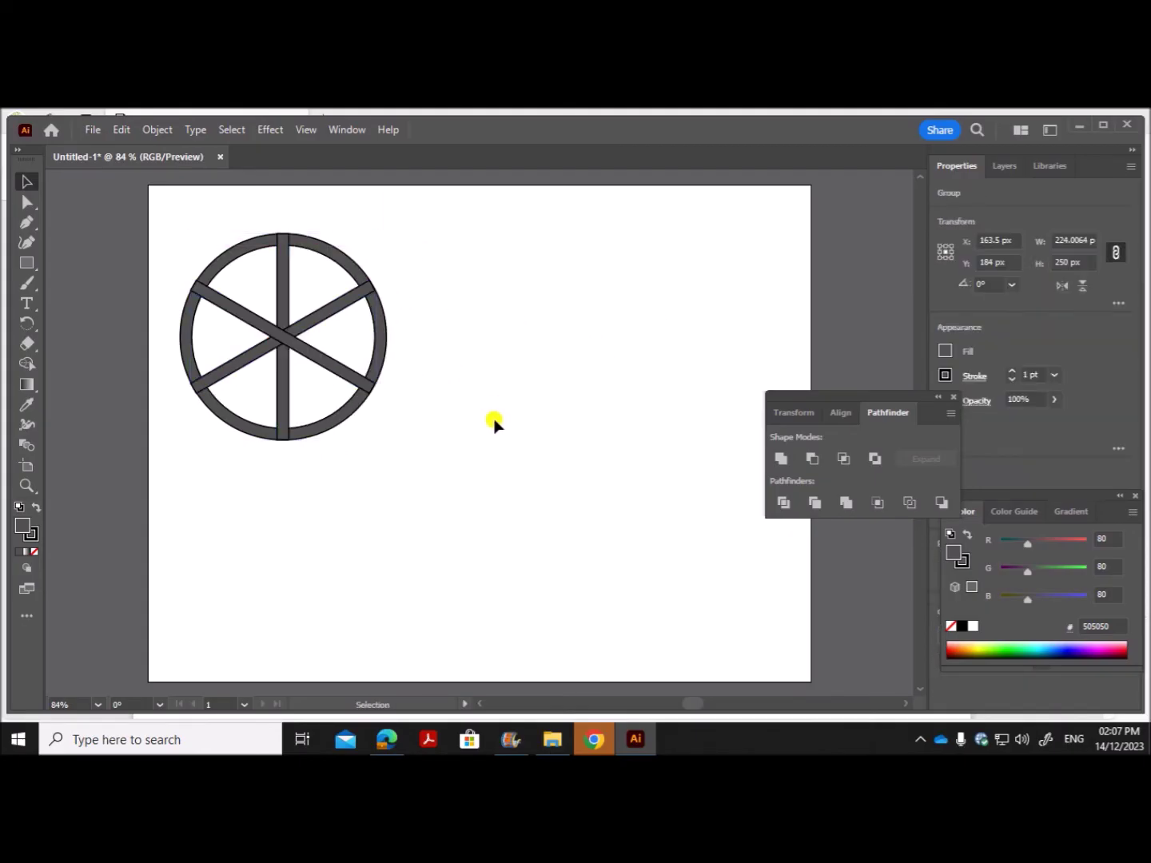
left_click(384, 742)
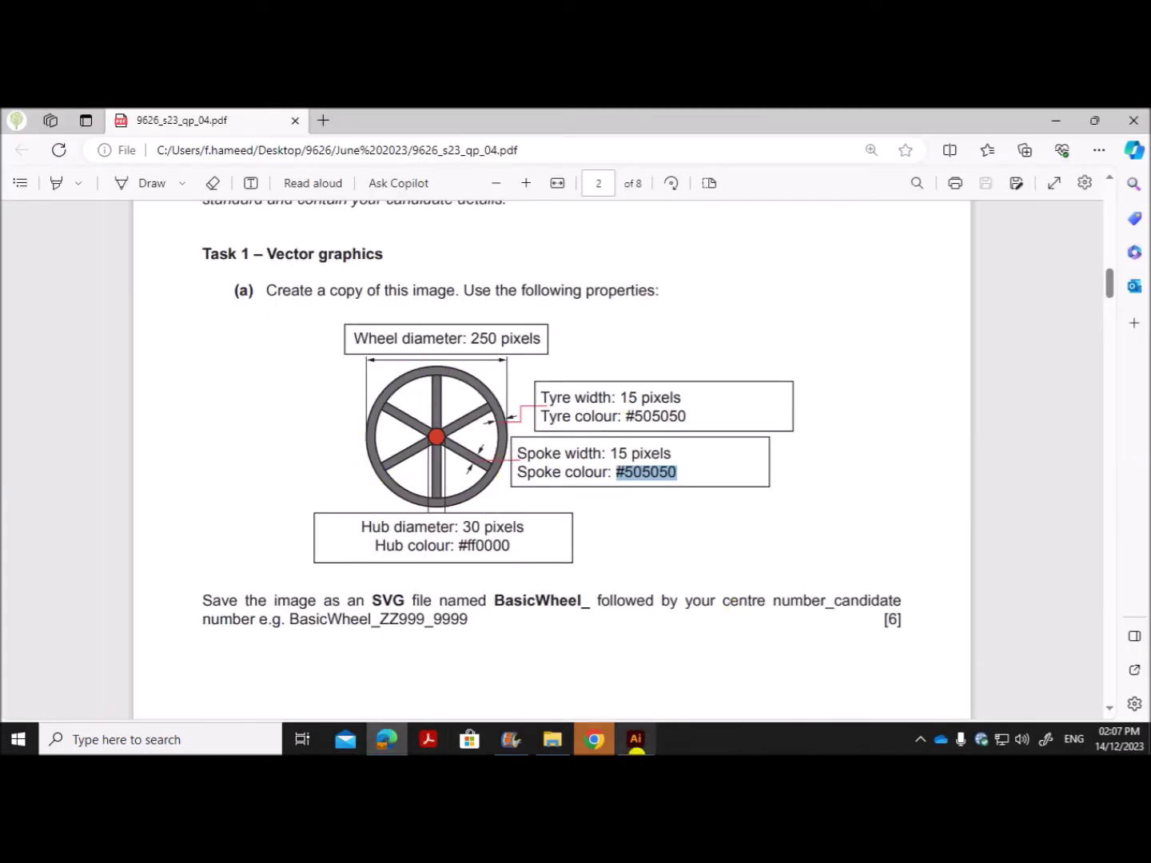
left_click(634, 743)
Bring the grey ring in front of the spokes, then check the task PDF again
left_click(342, 413)
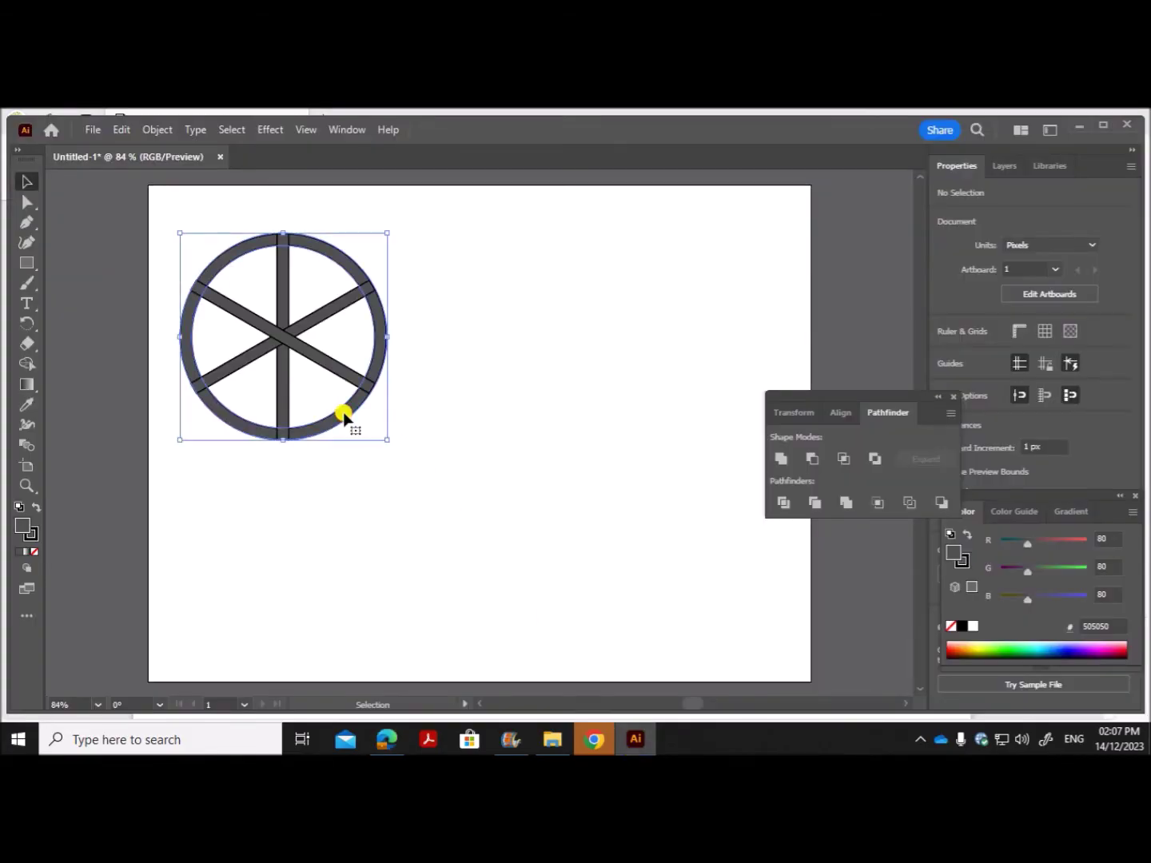
right_click(341, 413)
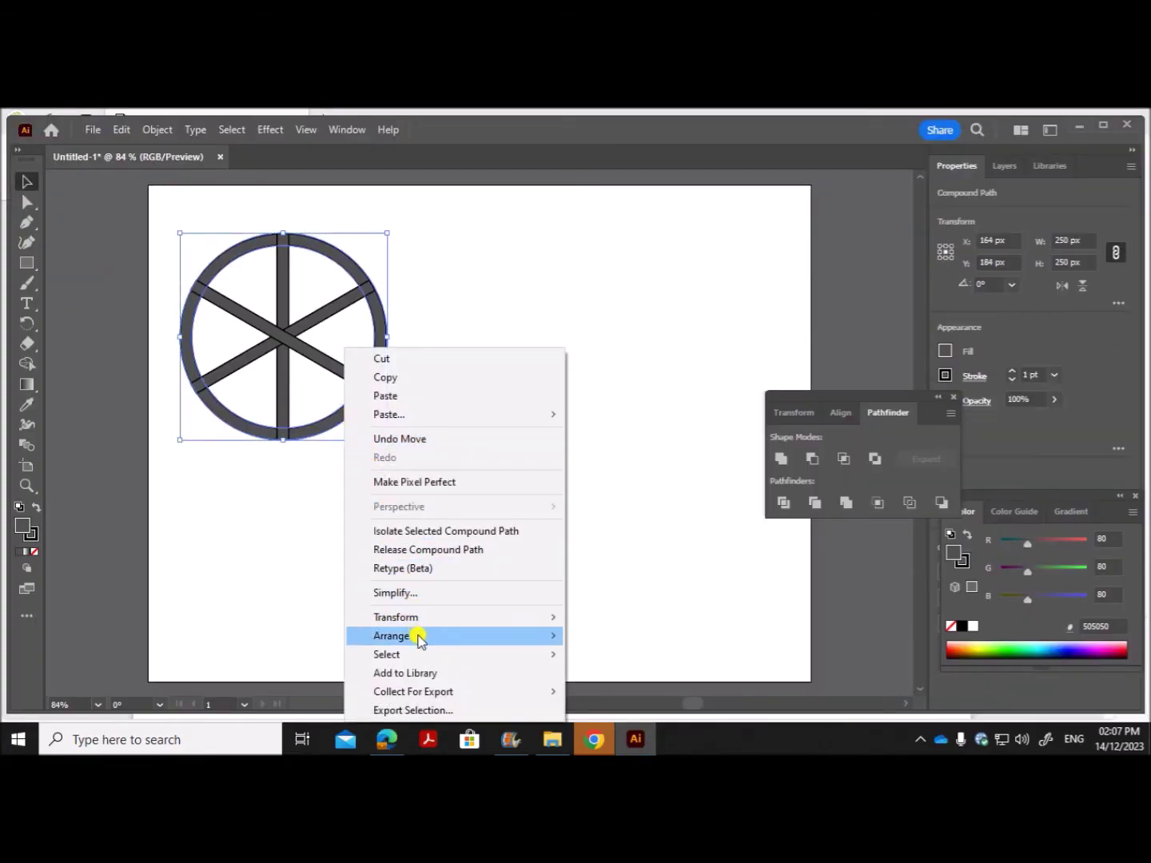
mouse_move(446, 640)
left_click(592, 636)
left_click(580, 467)
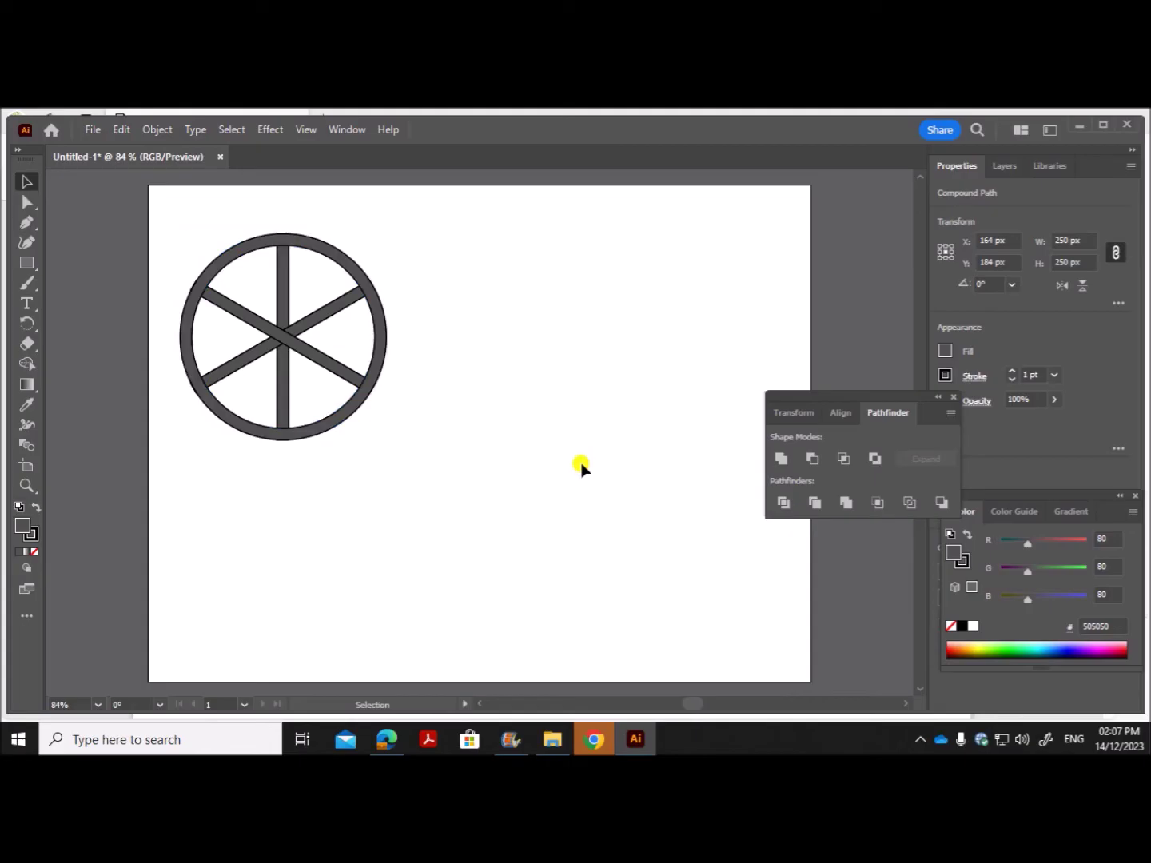
left_click(395, 740)
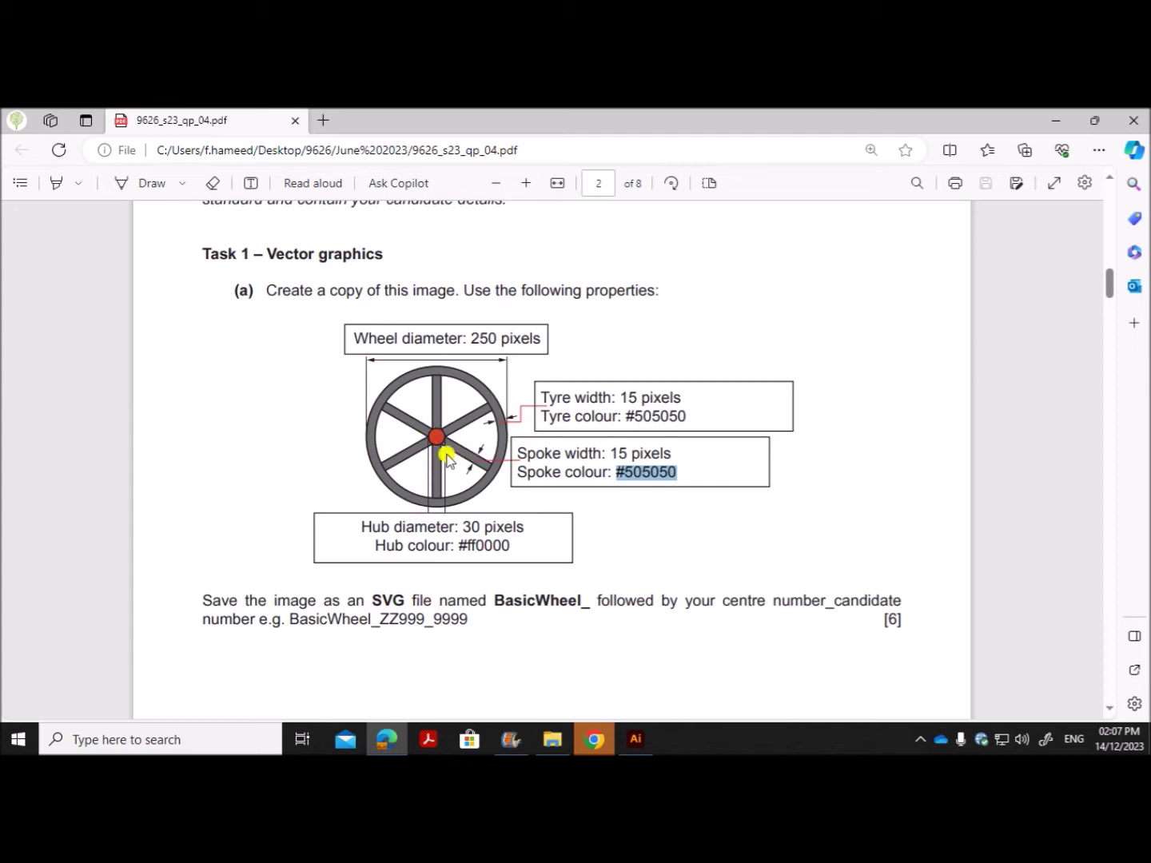
left_click(636, 738)
Draw a 30 px by 30 px circle with the Ellipse Tool
left_click(27, 261)
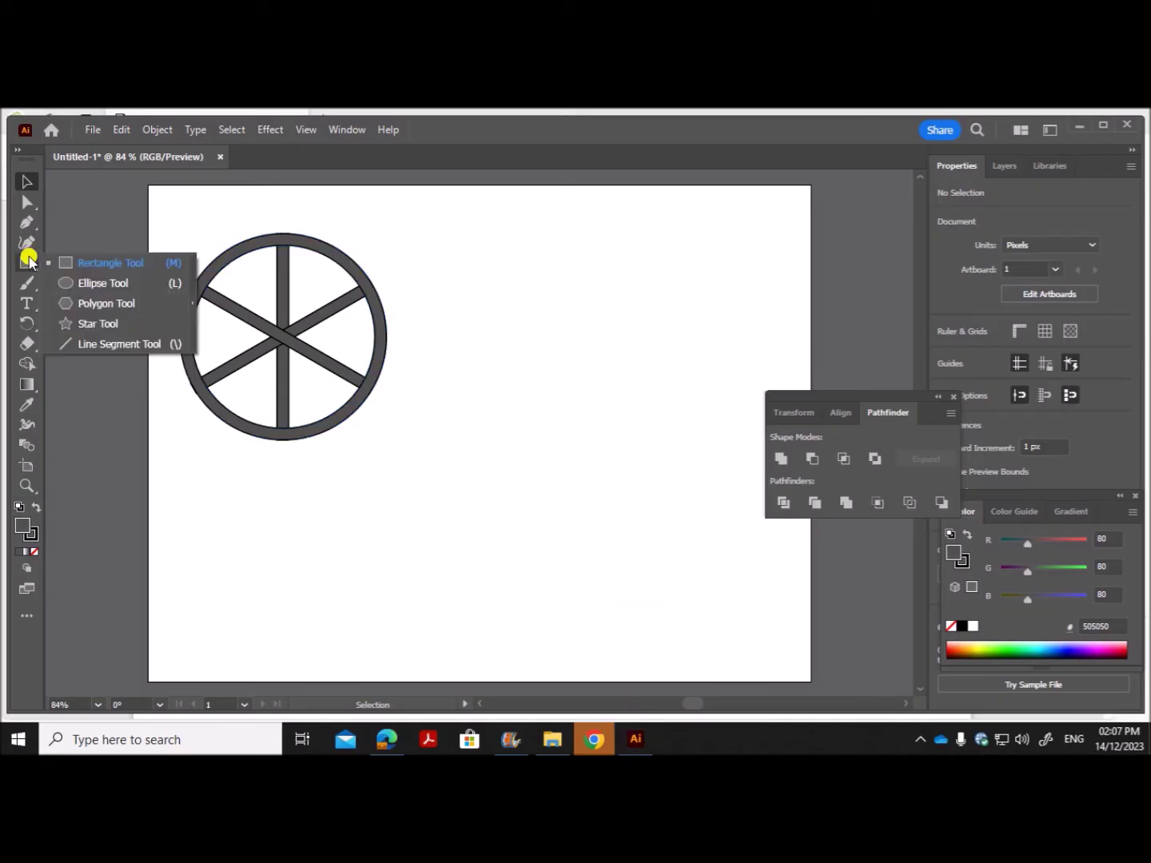
left_click(85, 283)
left_click(533, 362)
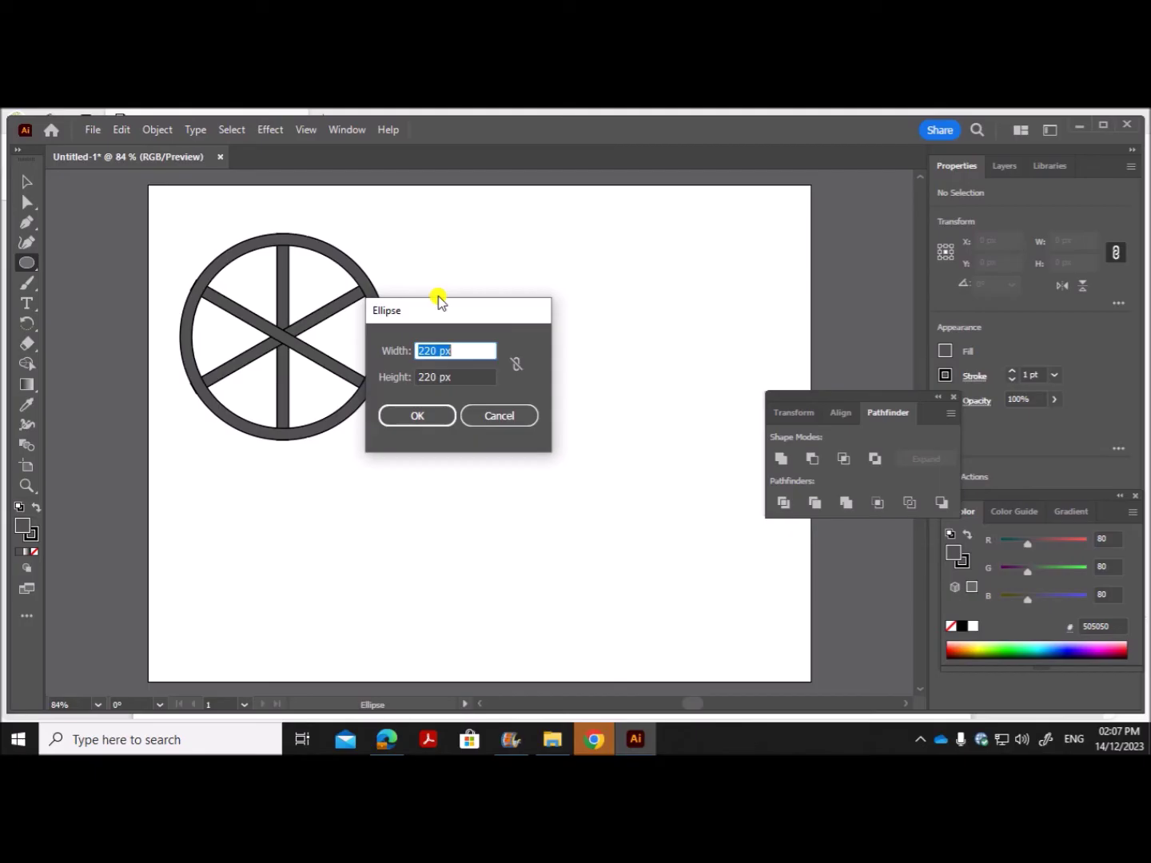
type("30 px")
key("Tab")
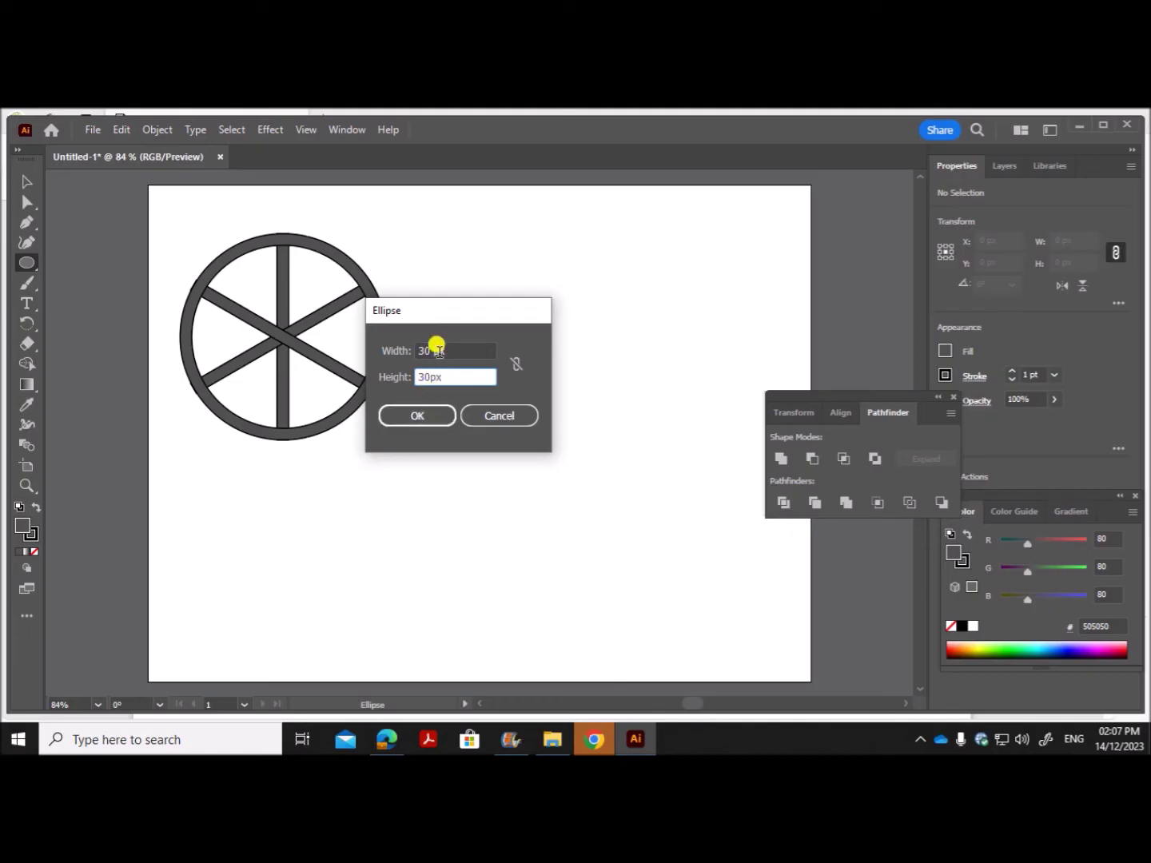
left_click(420, 416)
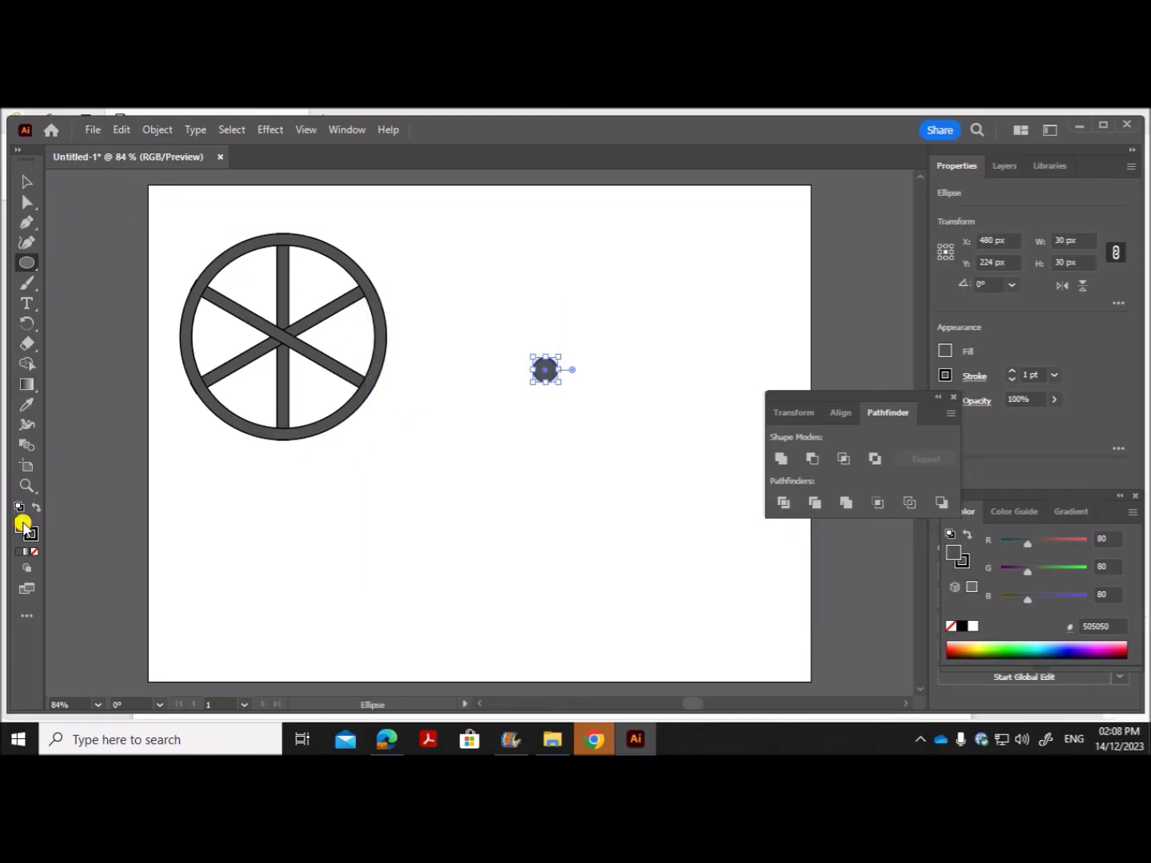
Give the small circle a red ff0000 fill
double_click(23, 525)
type("ff0000")
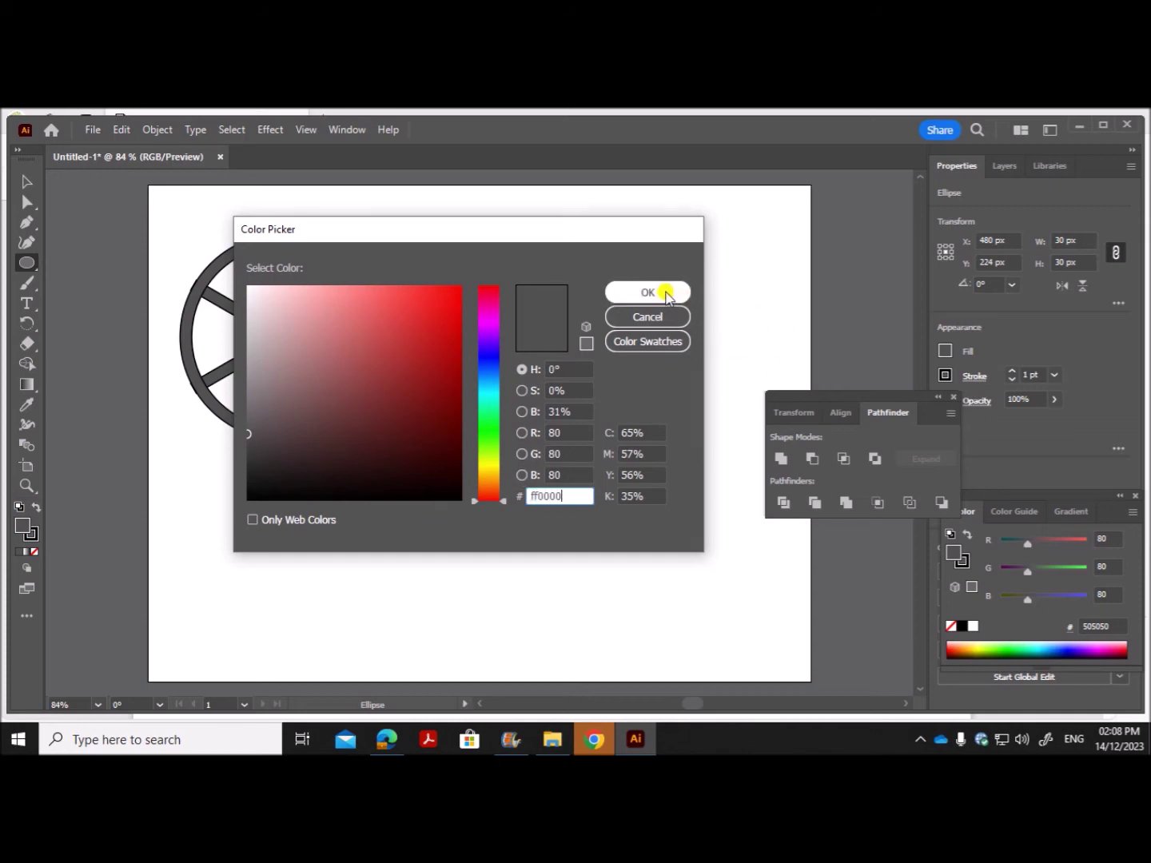
left_click(662, 290)
Move the red circle onto the wheel's centre and check it against the task PDF
left_click(26, 183)
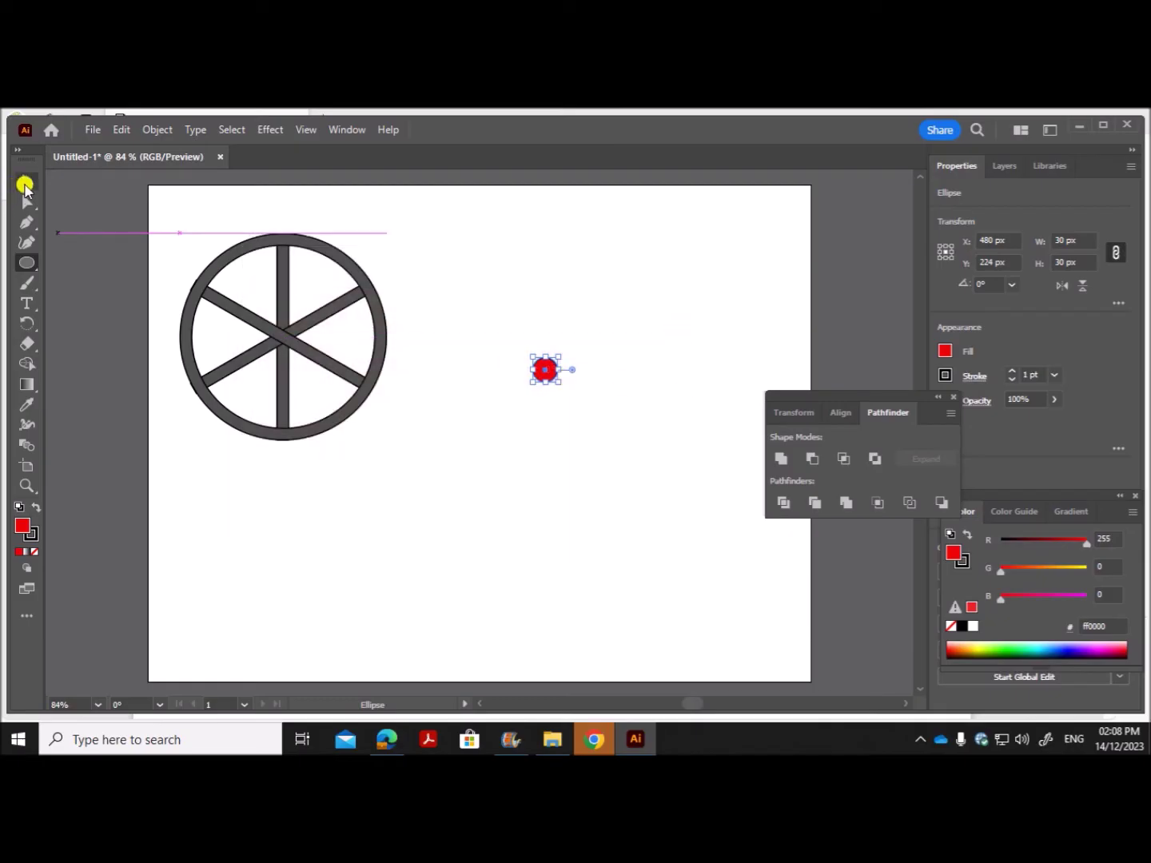
left_click_drag(542, 375, 279, 344)
left_click(576, 407)
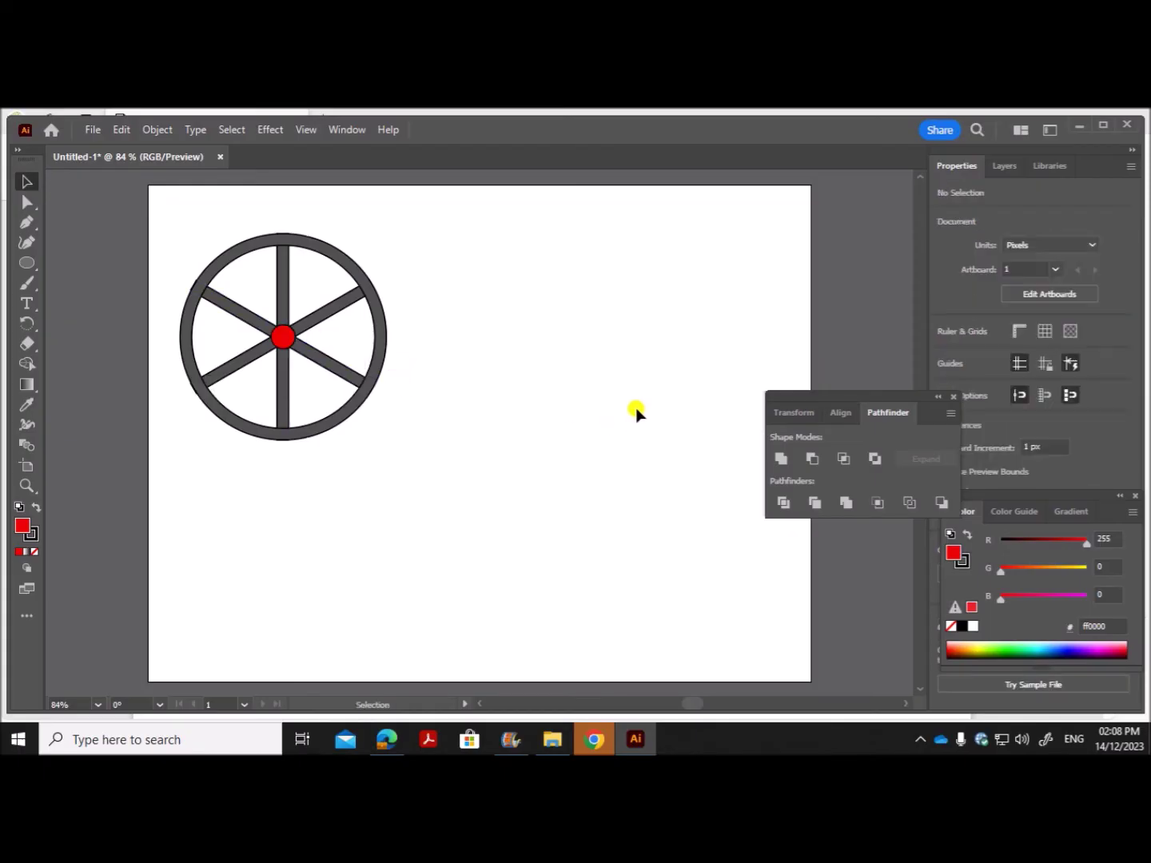
left_click(386, 739)
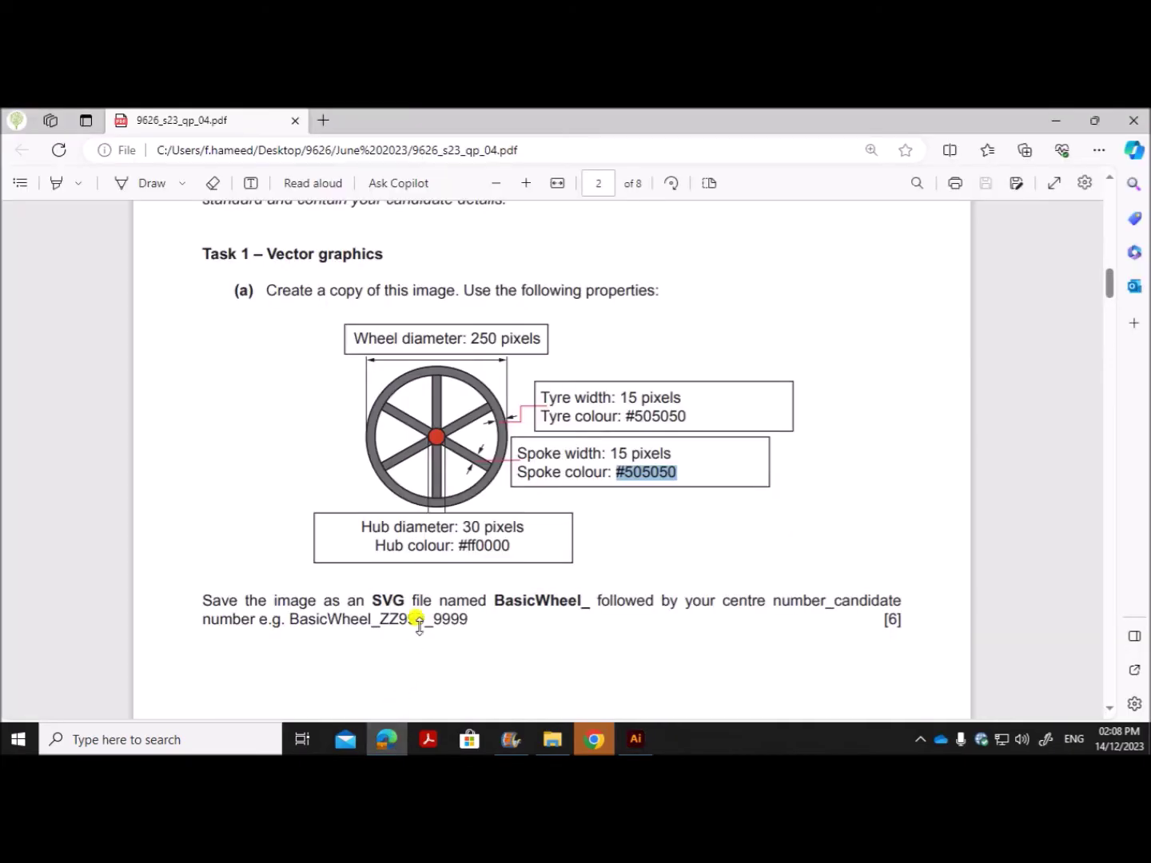
scroll(670, 621, "down", 1)
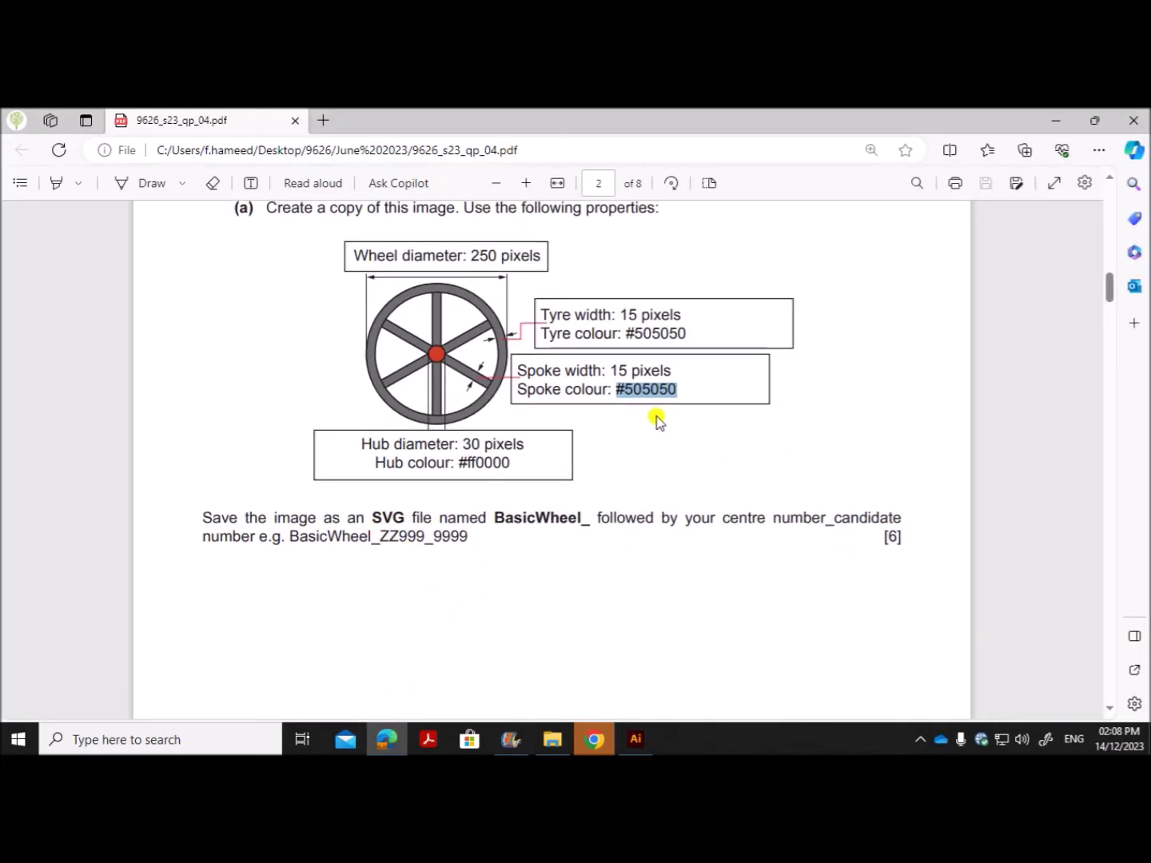
left_click(636, 738)
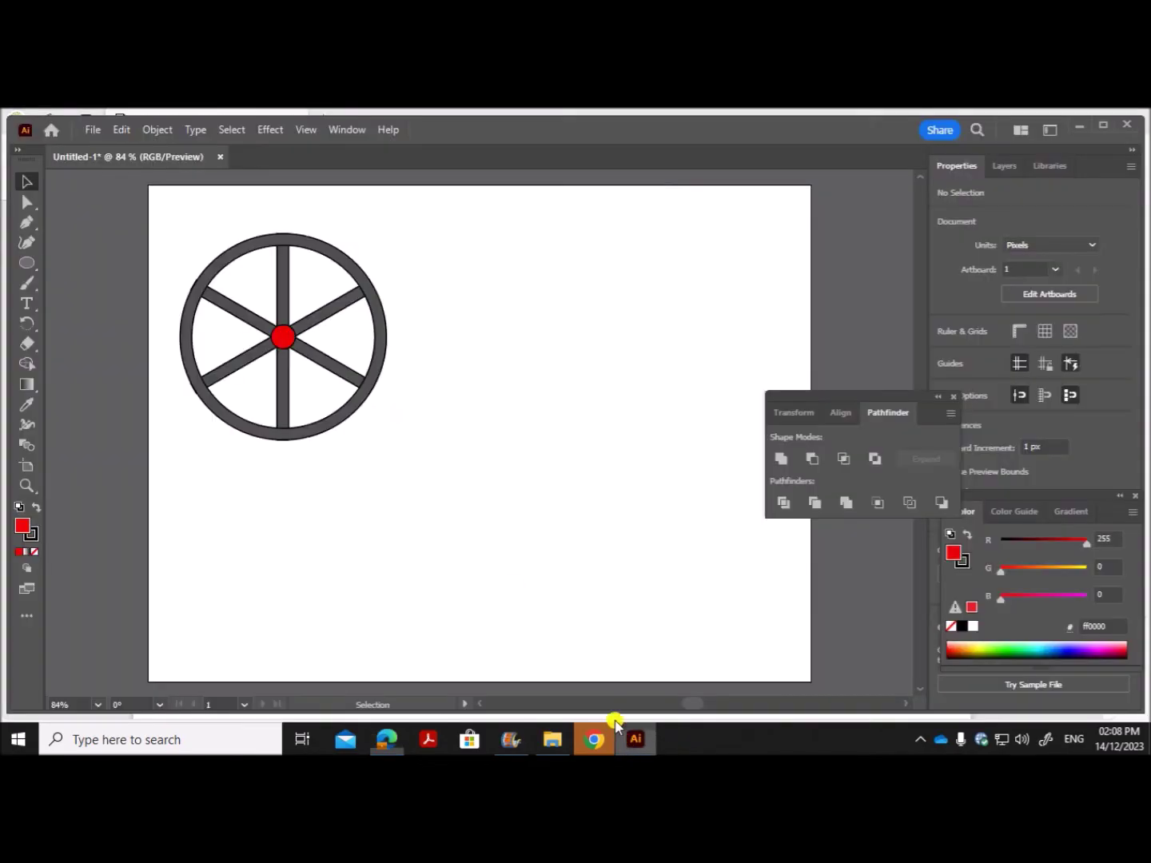
Group the rim, spokes and red hub into one wheel object
left_click_drag(342, 372, 396, 440)
right_click(284, 346)
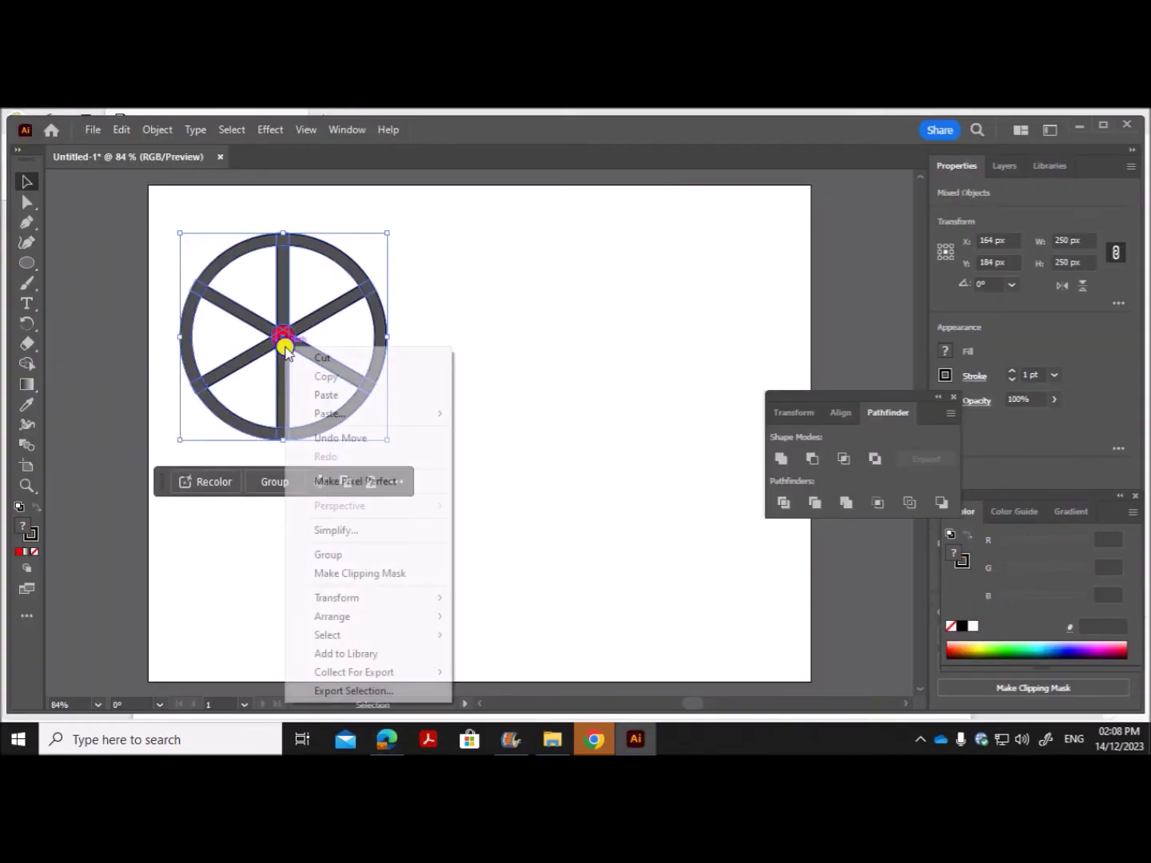
left_click(347, 555)
left_click(496, 504)
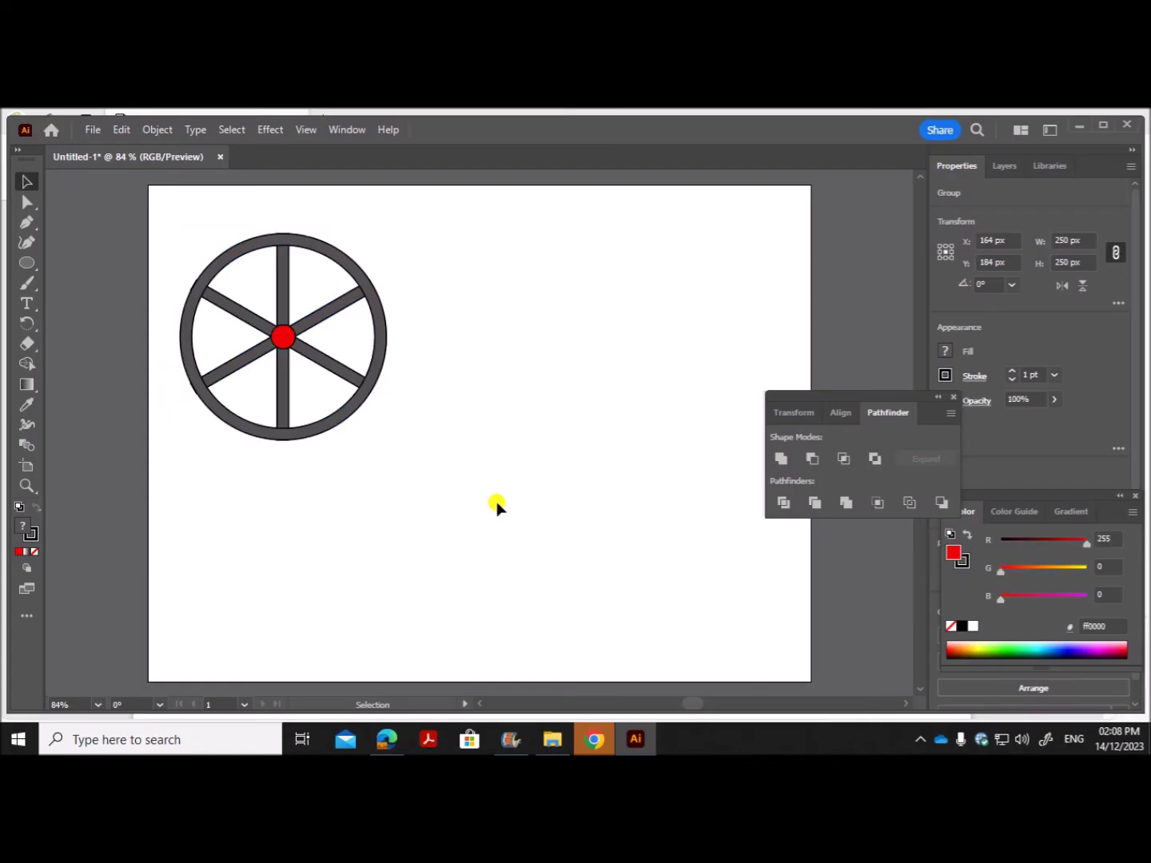
Start File > Export and copy the BasicWheel_ file name from the task PDF
left_click(89, 133)
mouse_move(148, 498)
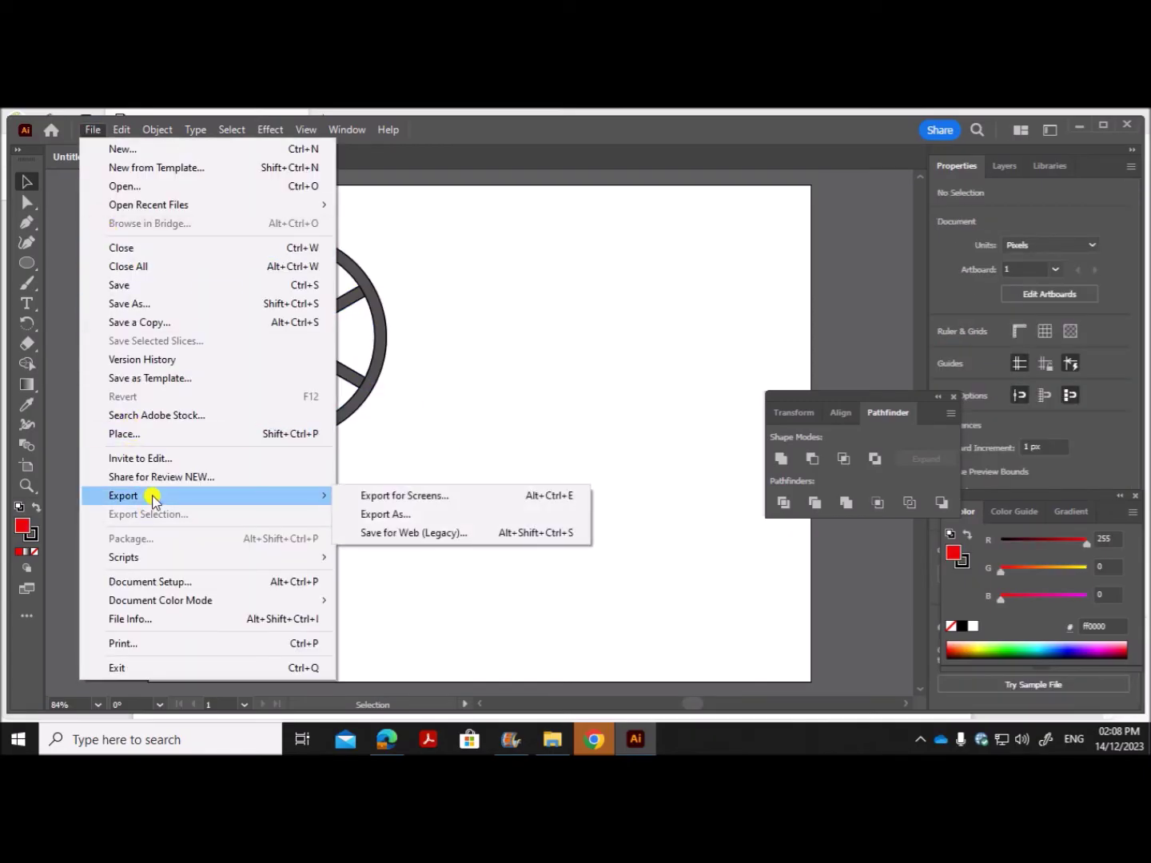
left_click(374, 511)
left_click(387, 740)
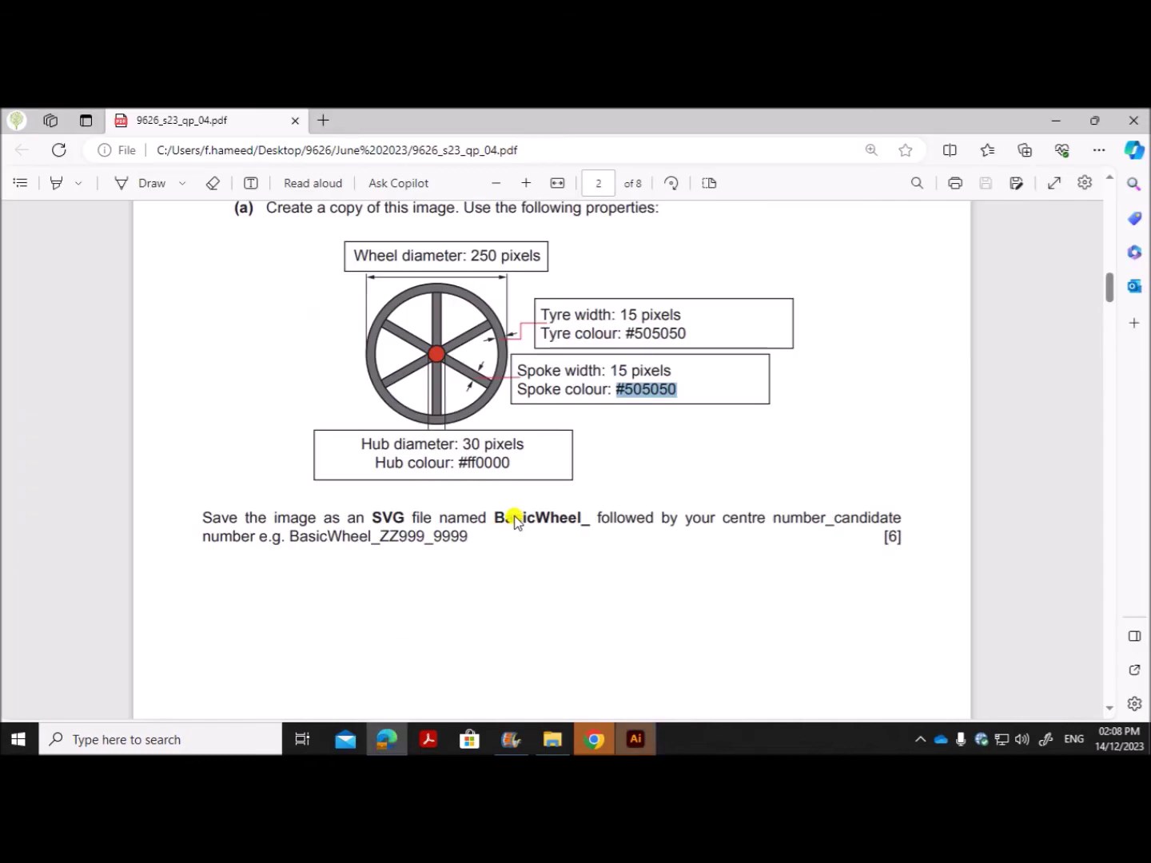
left_click_drag(491, 512, 592, 515)
key("ctrl+c")
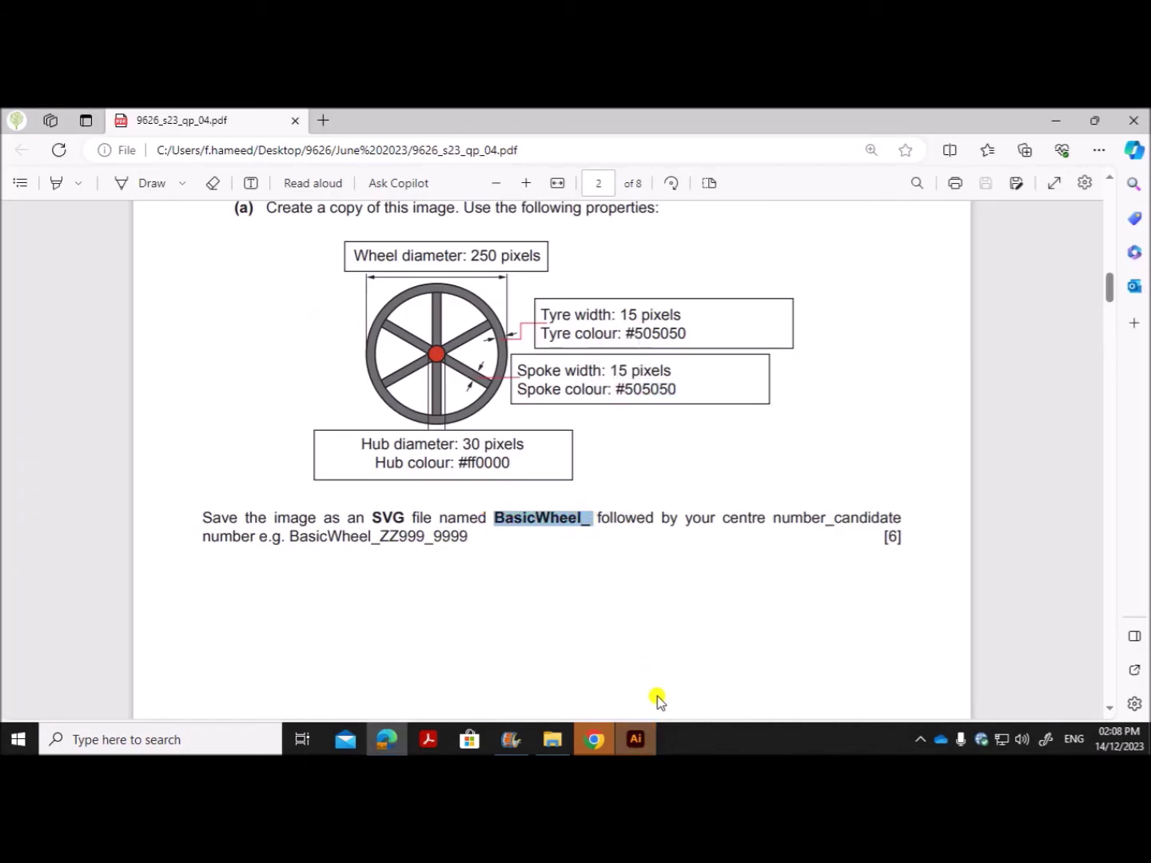
left_click(626, 745)
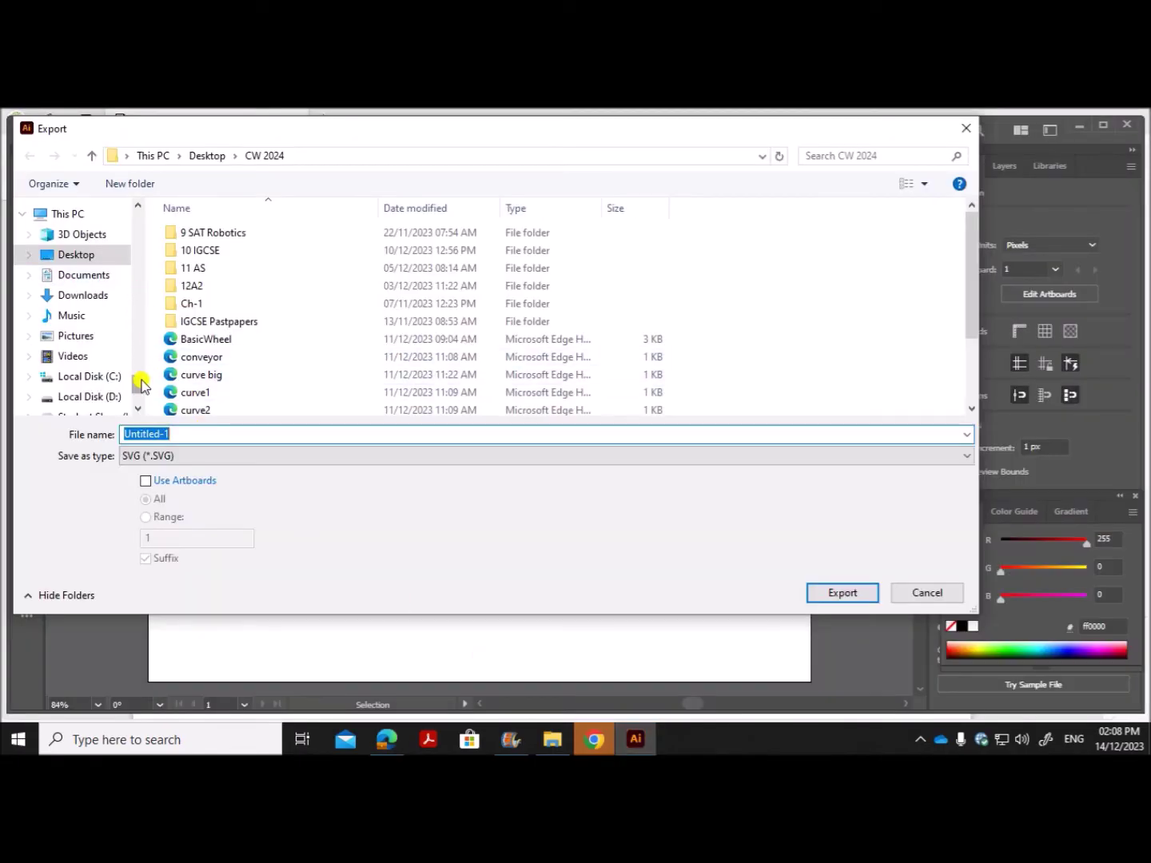
Export as SVG named BasicWheel into June 2023 P4 > Examination, accepting SVG Options
scroll(69, 268, "down", 5)
scroll(134, 216, "up", 10)
scroll(104, 388, "down", 1)
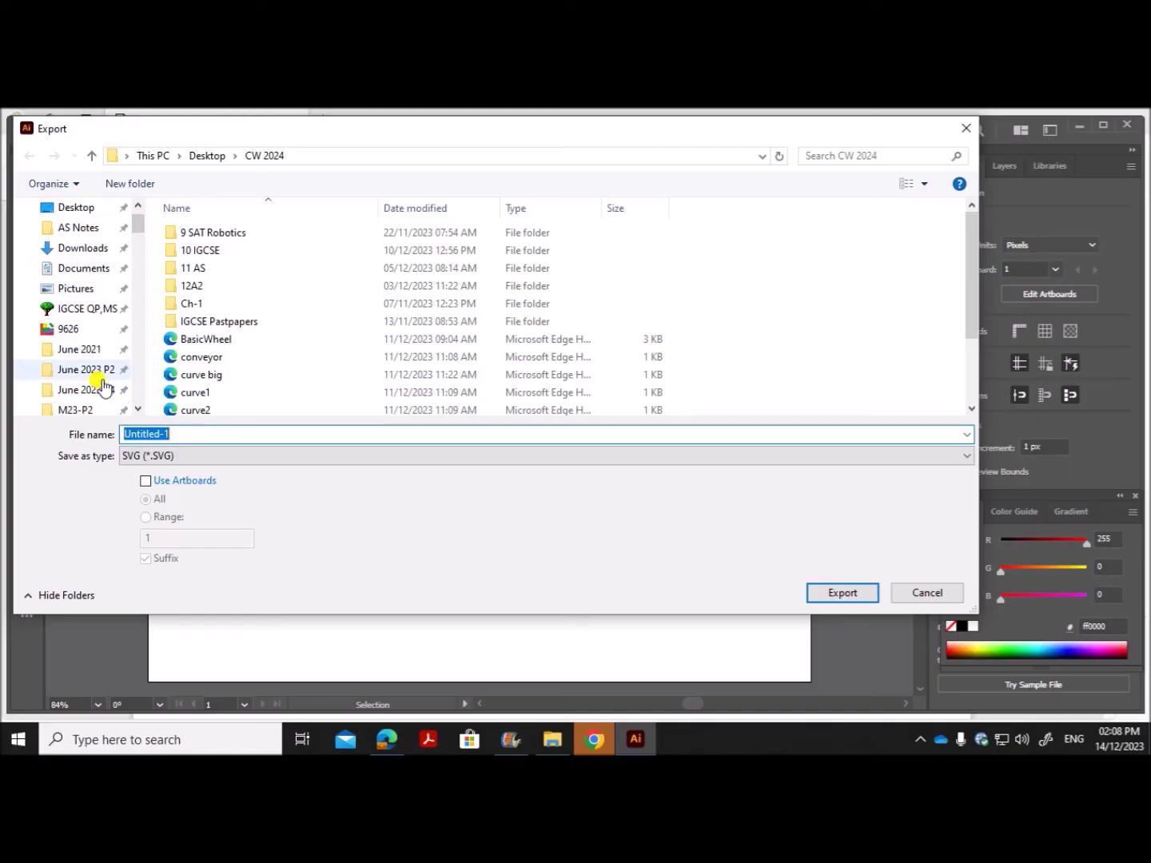
left_click(73, 390)
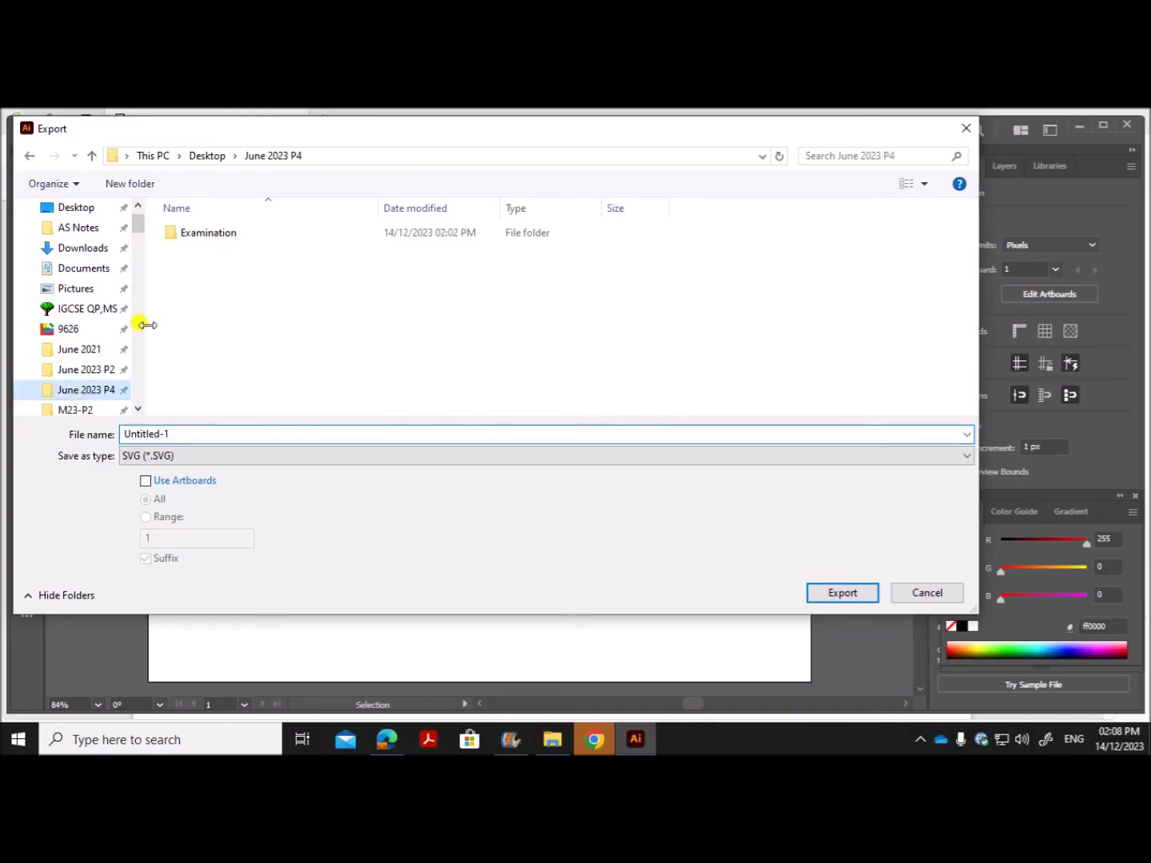
double_click(205, 240)
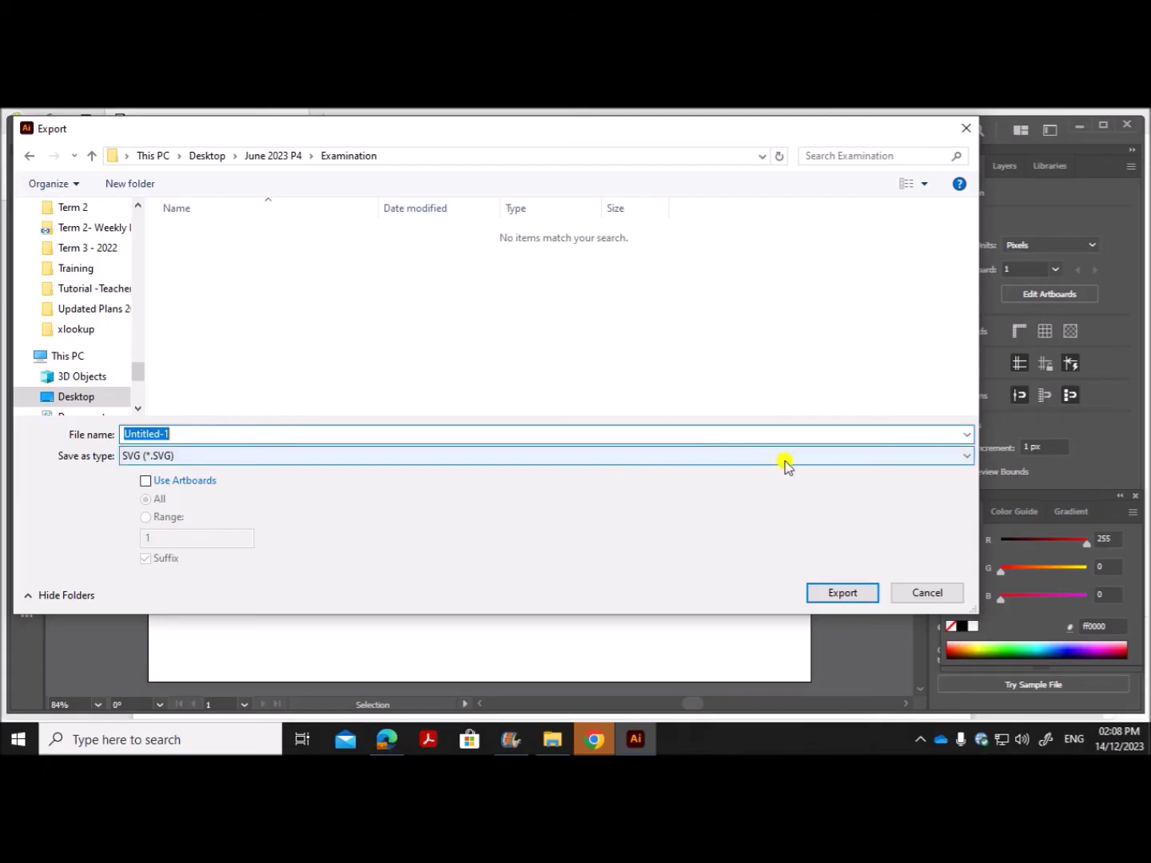
type("BasicWheel_ZZ123_1234")
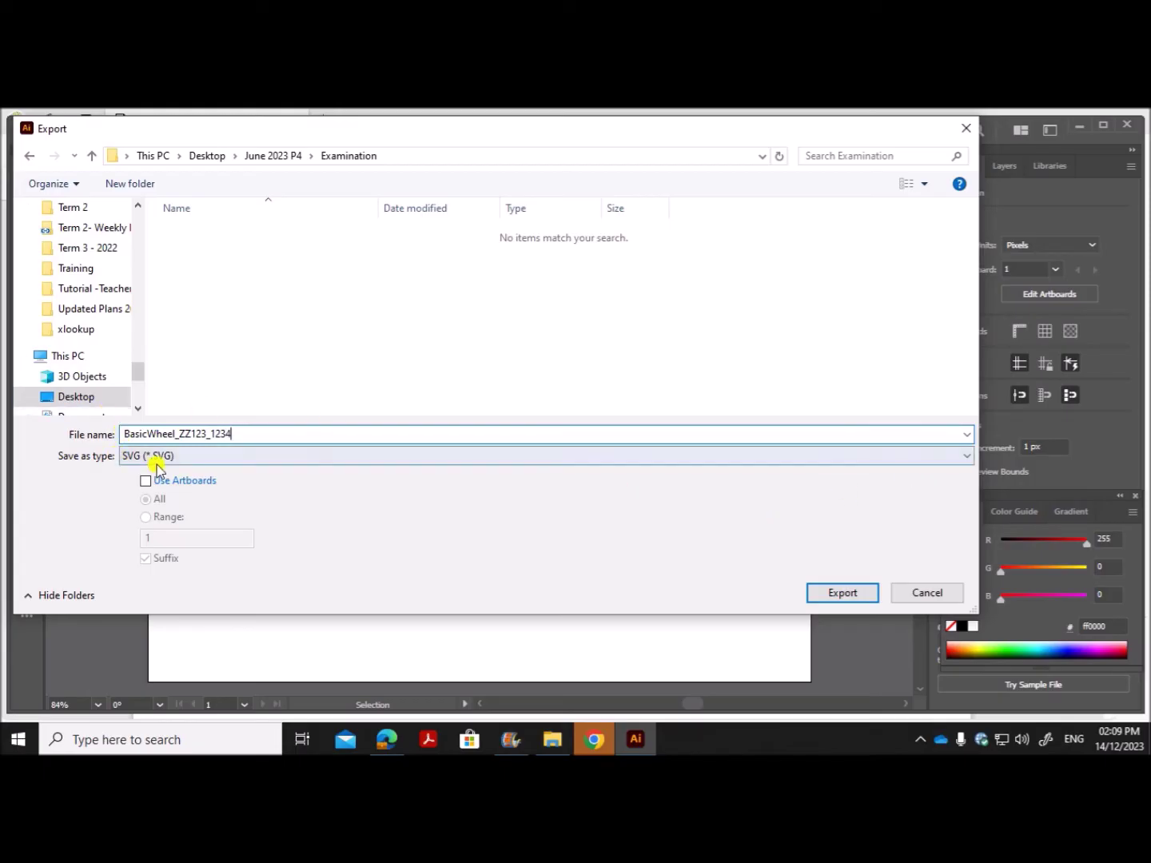
left_click(845, 594)
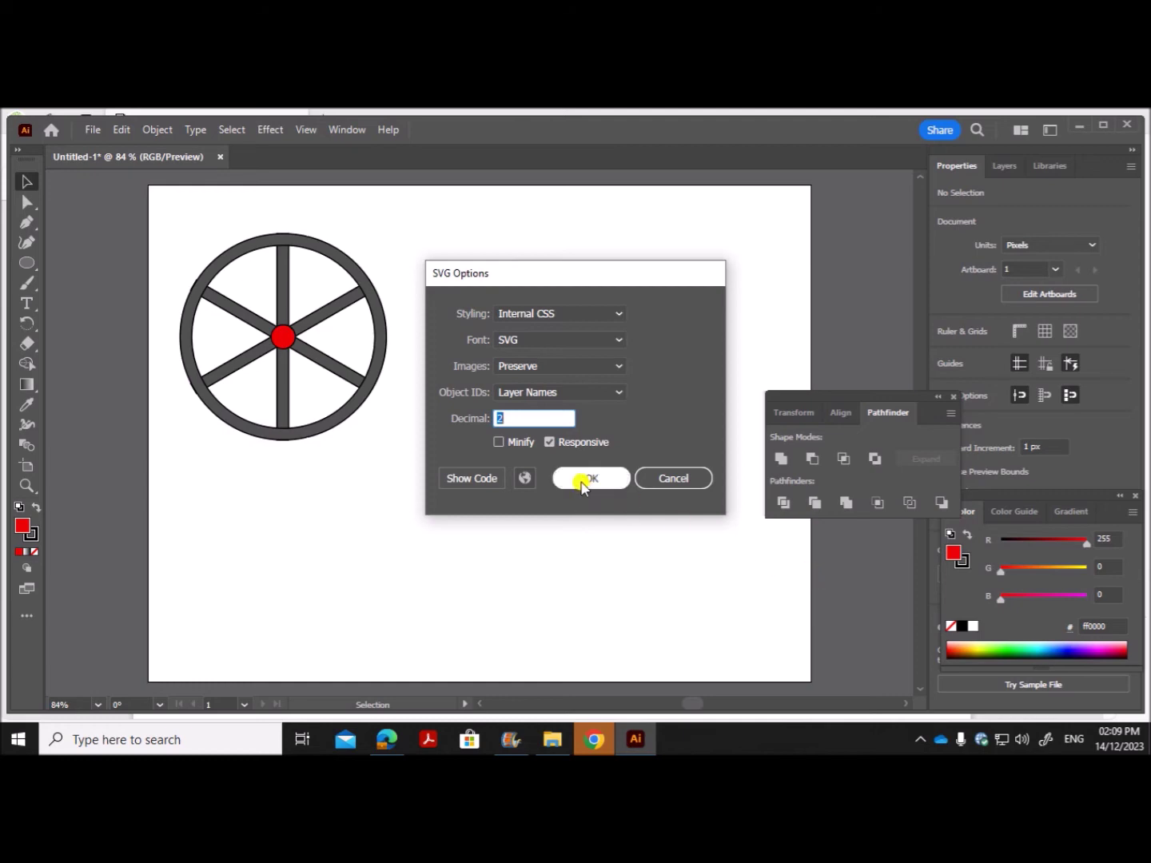
left_click(586, 476)
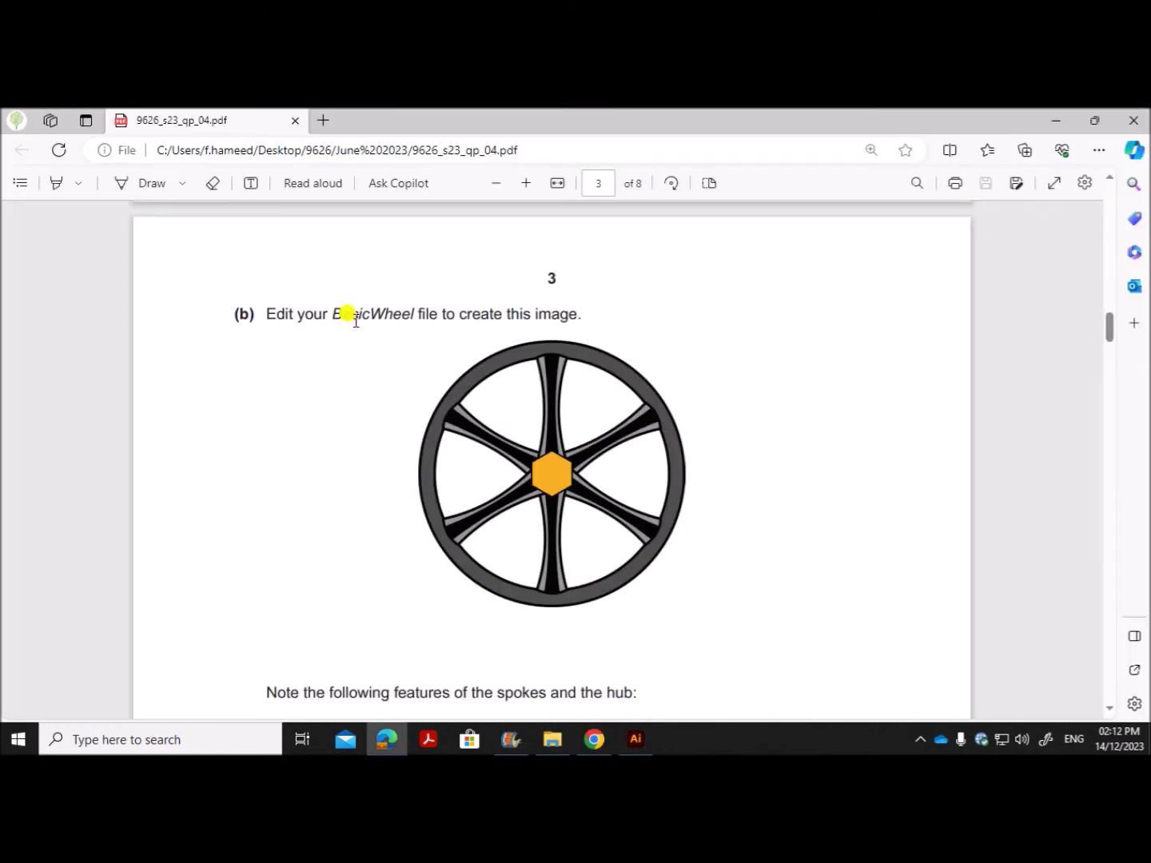
Scroll through part (b)'s NewWheel spoke and hub details in the PDF, then return to Illustrator
left_click_drag(378, 317, 581, 314)
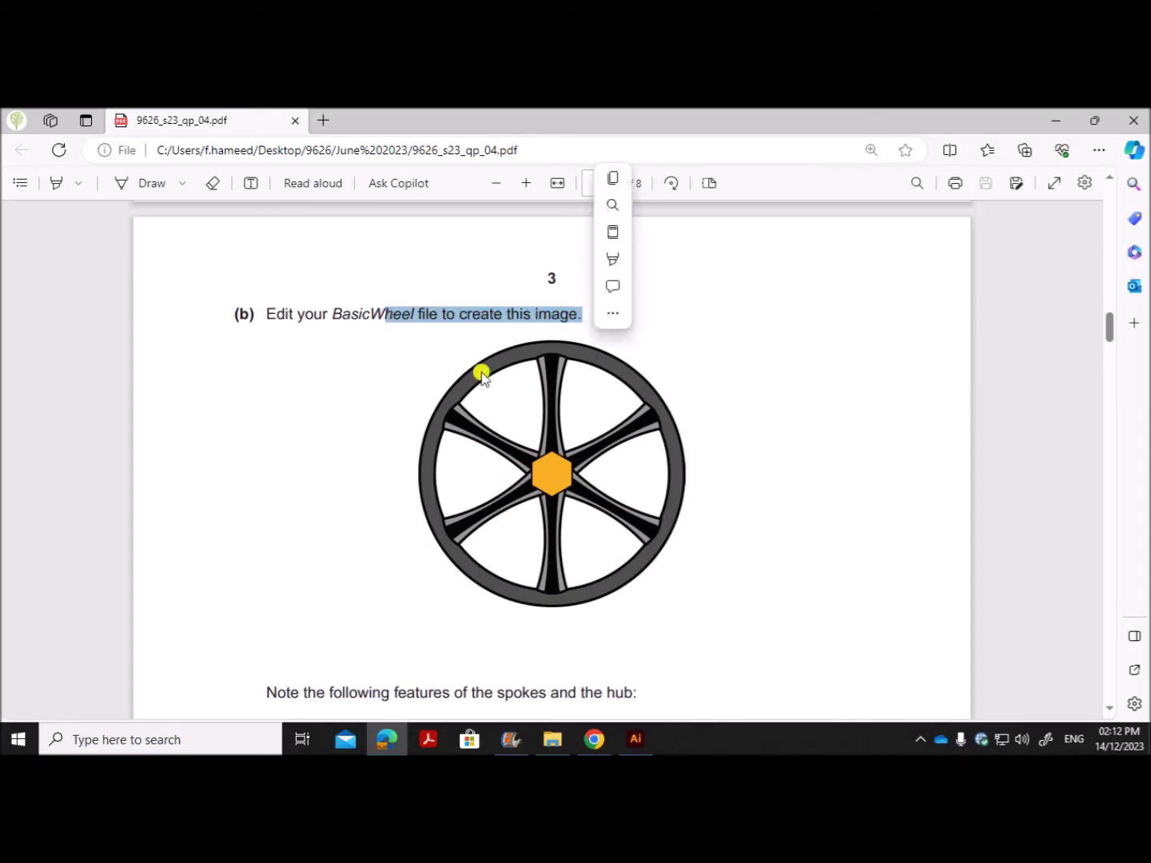
scroll(372, 490, "down", 1)
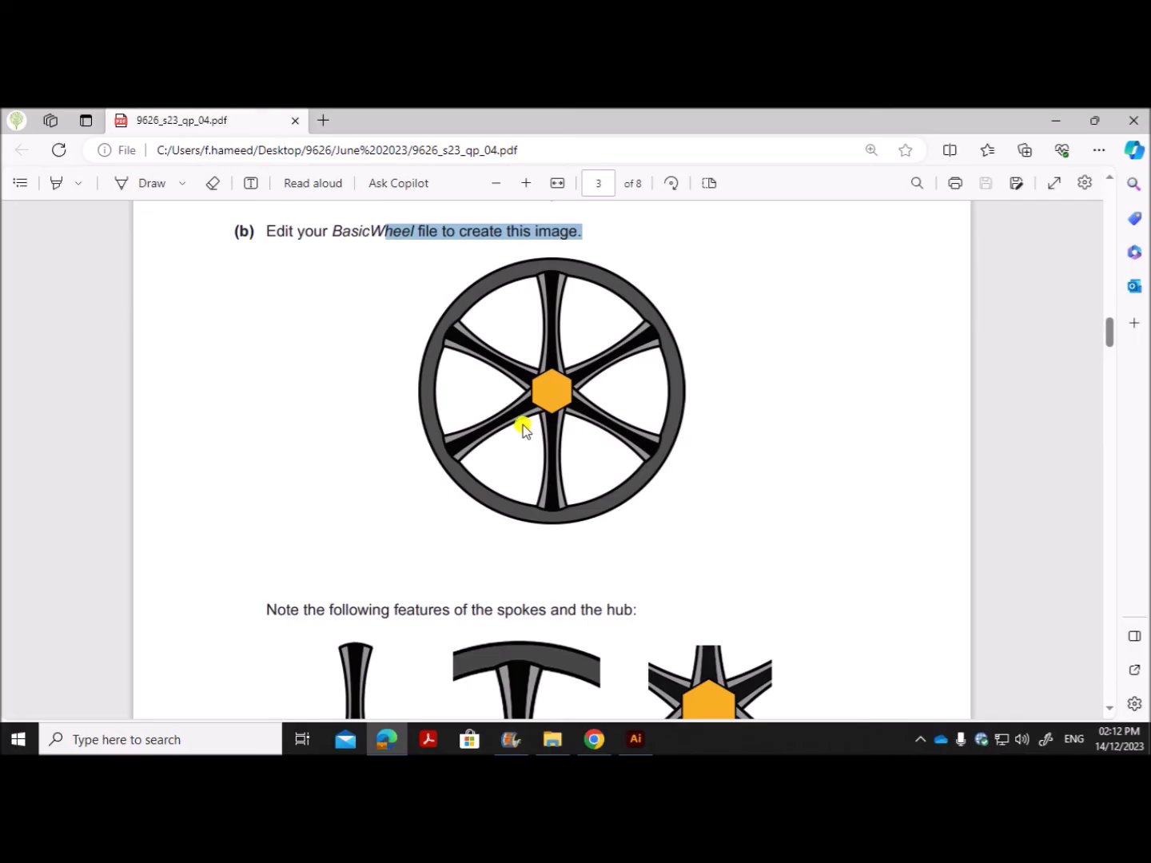
scroll(526, 423, "down", 2)
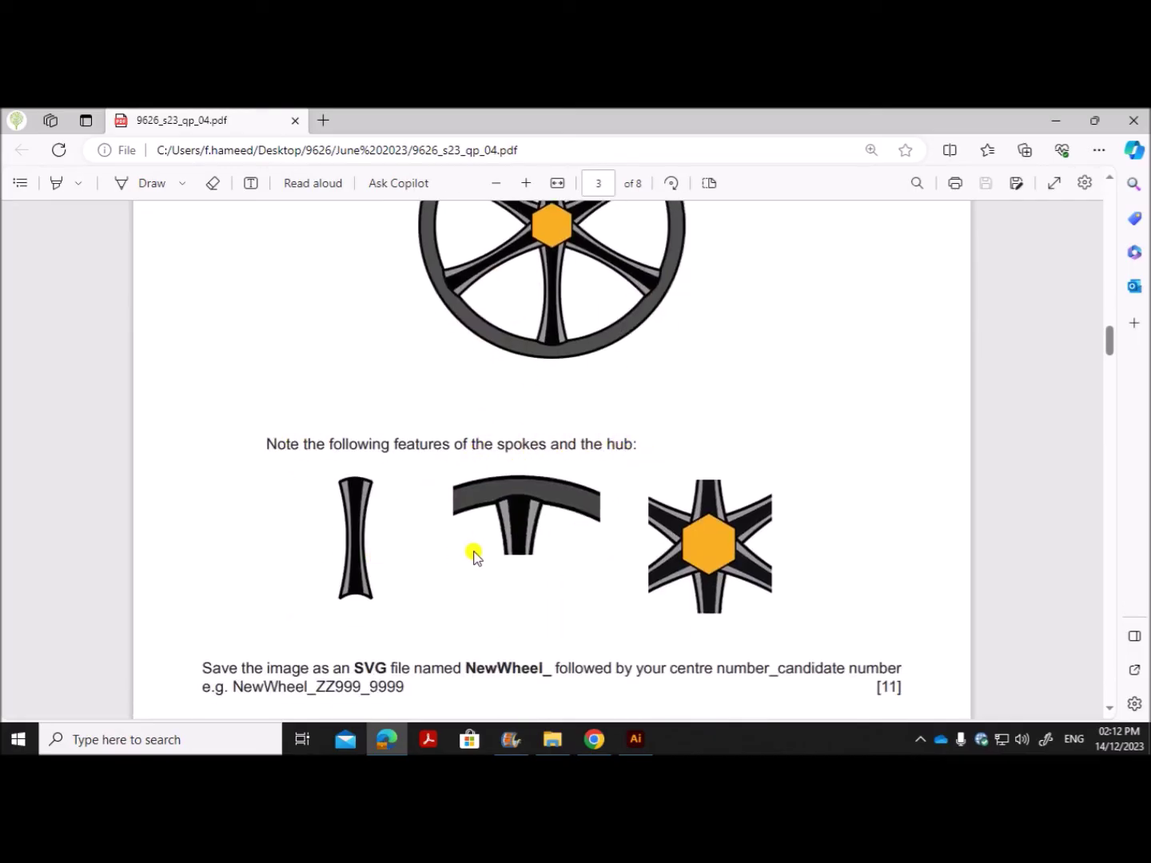
scroll(473, 558, "down", 2)
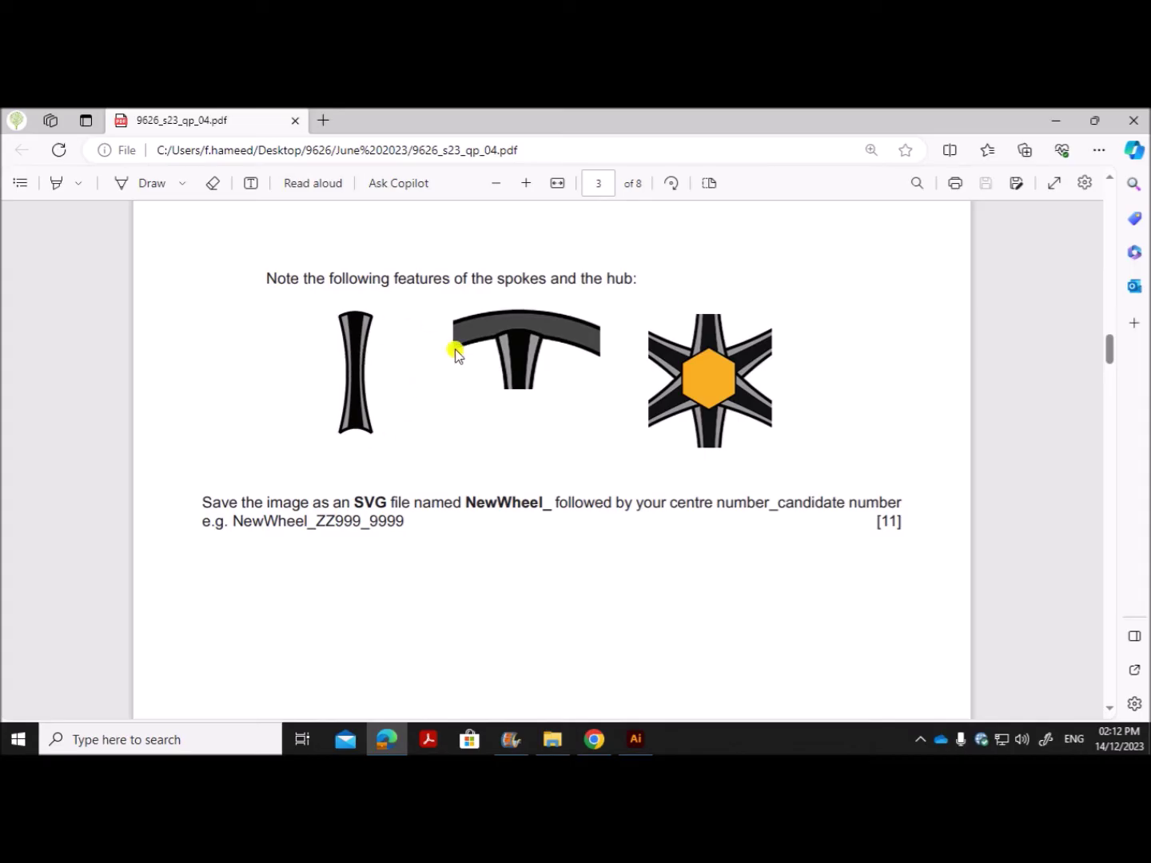
left_click(636, 739)
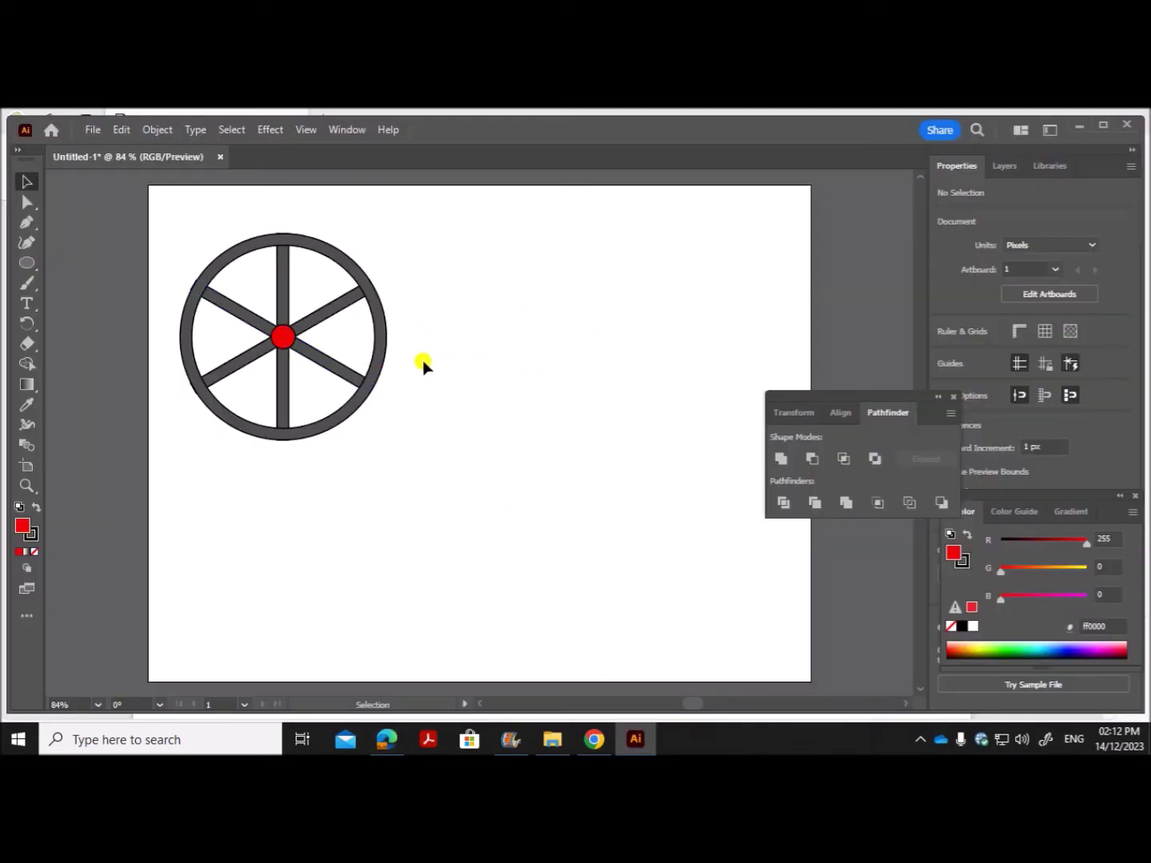
Ungroup the wheel and delete the red centre circle
right_click(330, 371)
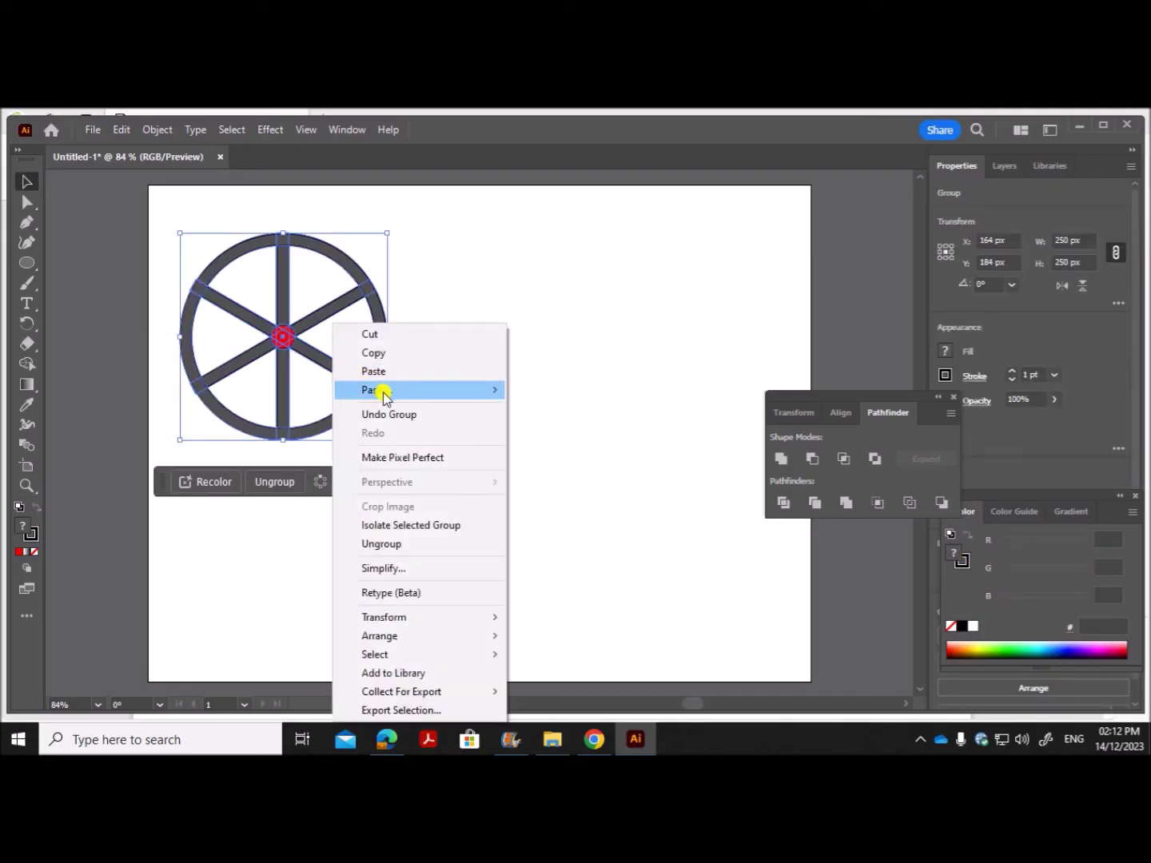
left_click(393, 545)
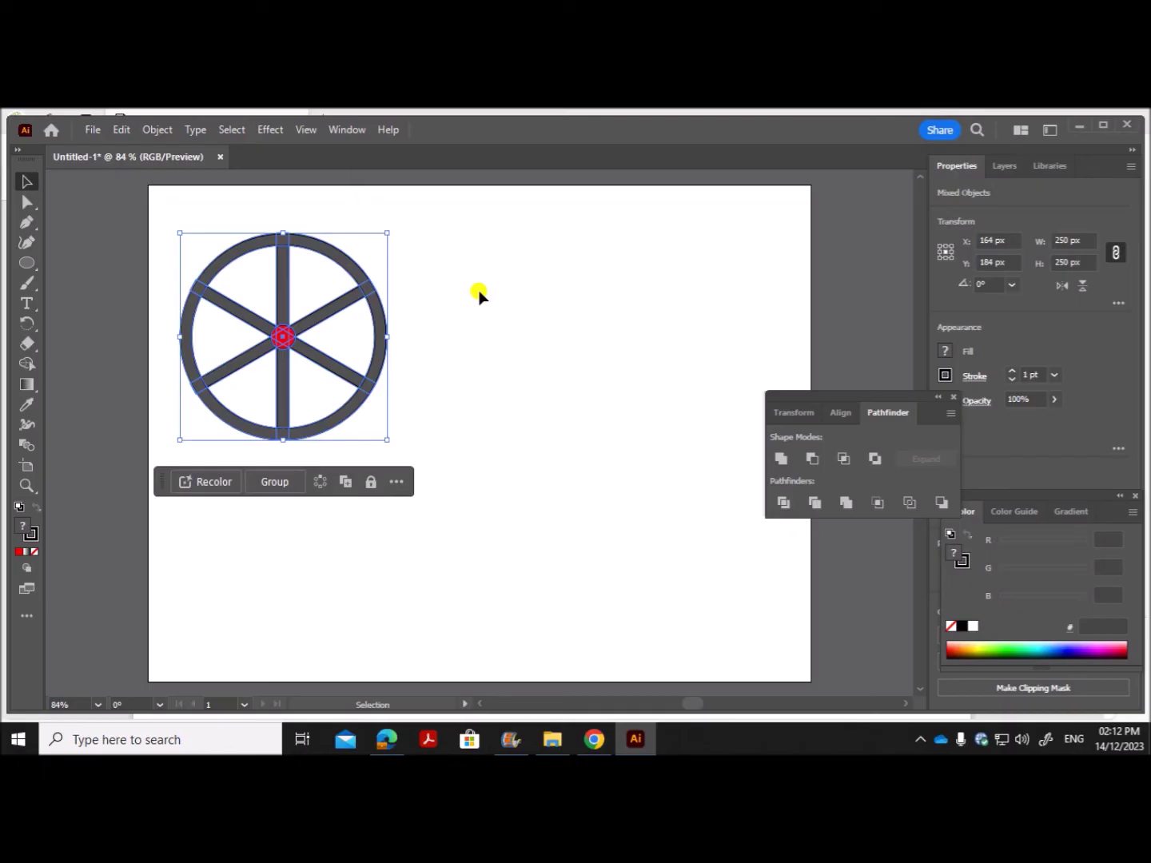
left_click(443, 308)
left_click(281, 334)
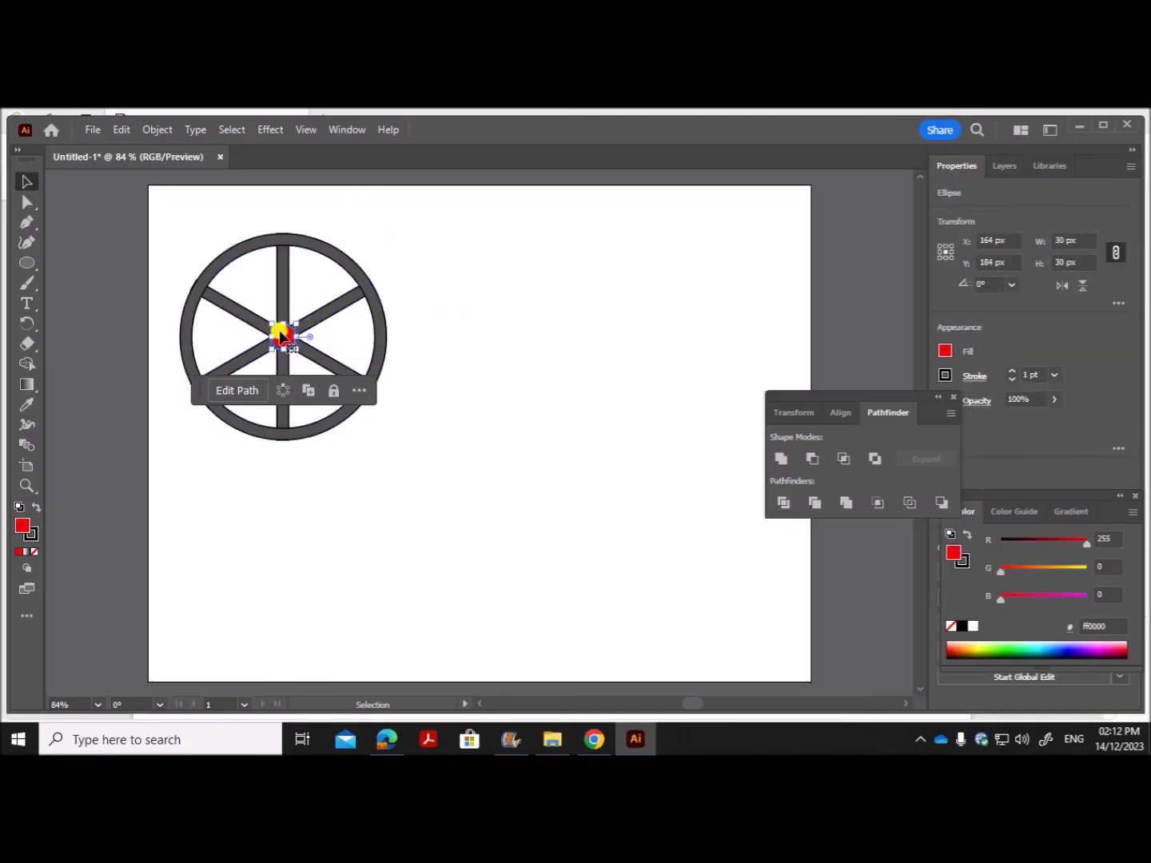
key("Delete")
Move the spokes to the right of the rim and ungroup them into separate bars
left_click_drag(307, 356, 605, 356)
right_click(605, 355)
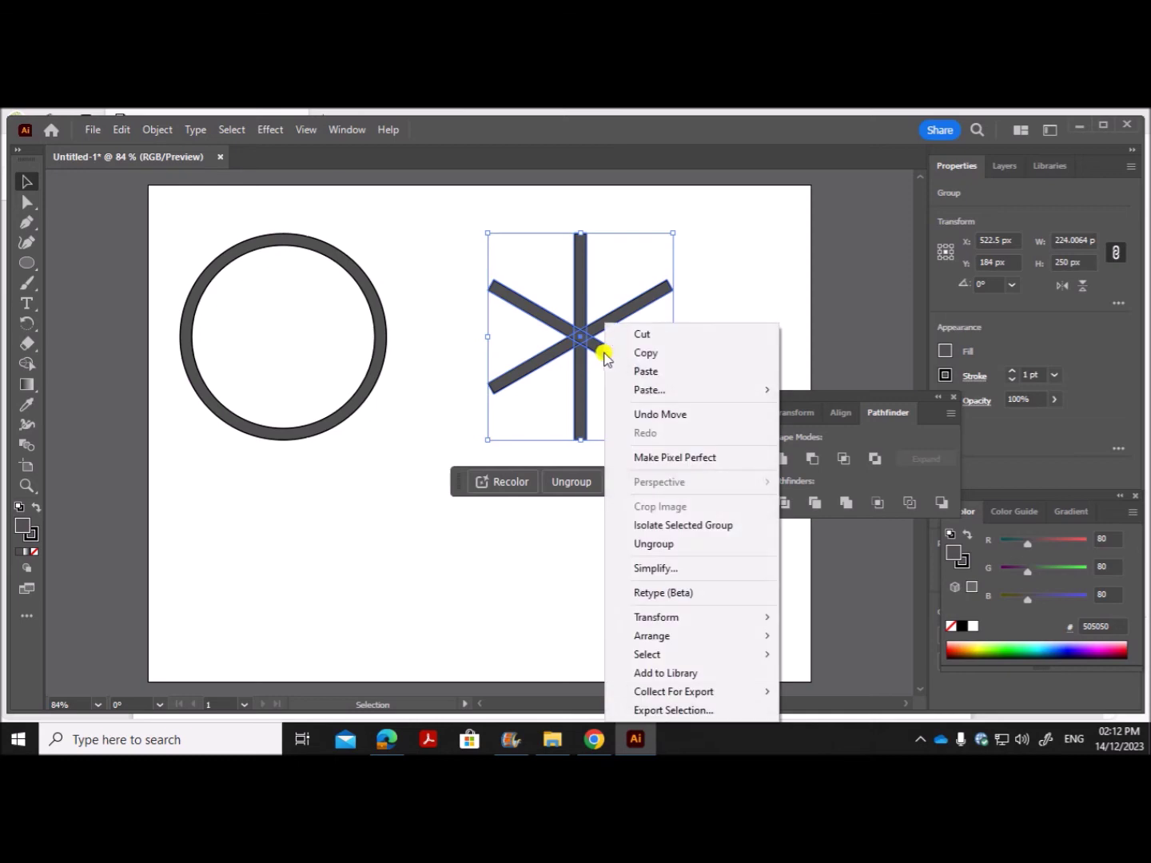
left_click(652, 543)
left_click(571, 516)
mouse_move(572, 382)
left_mouse_down()
mouse_move(544, 455)
mouse_move(577, 558)
left_mouse_up()
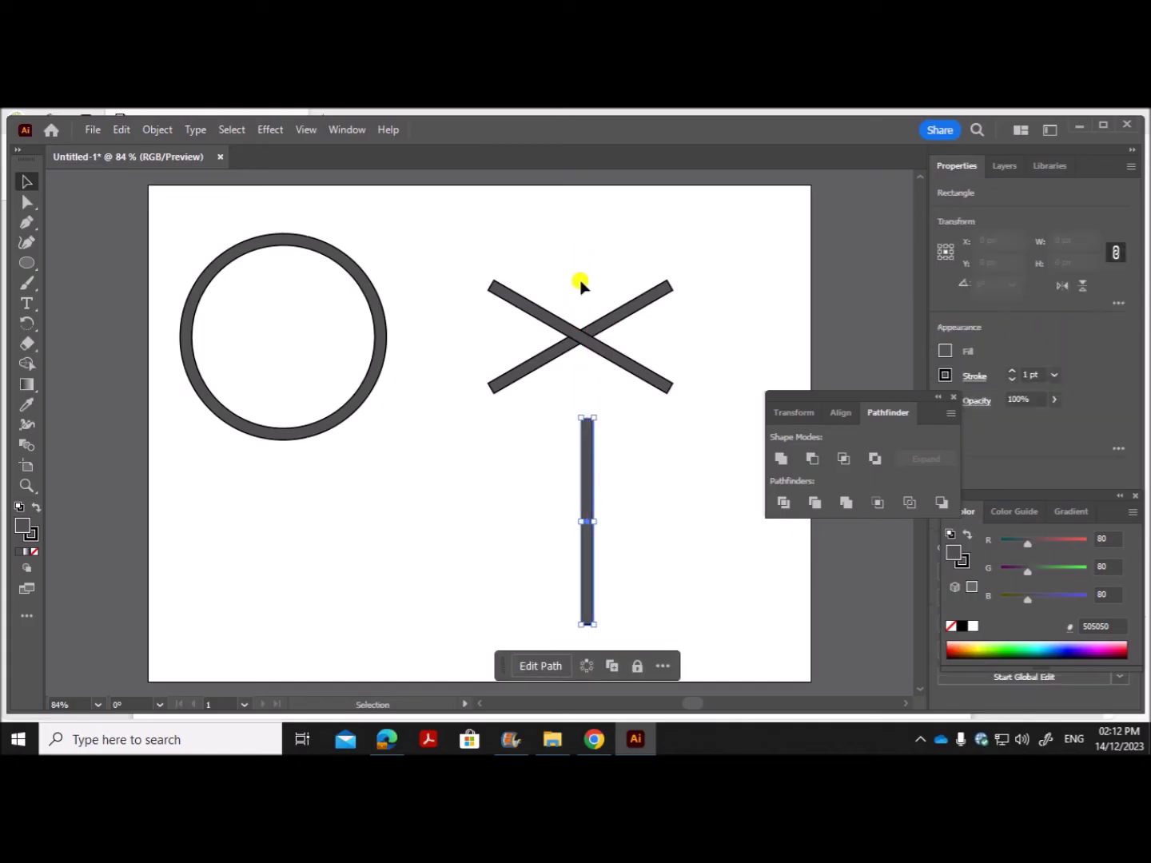
Delete both diagonal spokes, leaving the upright 15 × 250 px bar repositioned
left_click(572, 335)
key("Delete")
left_click(571, 340)
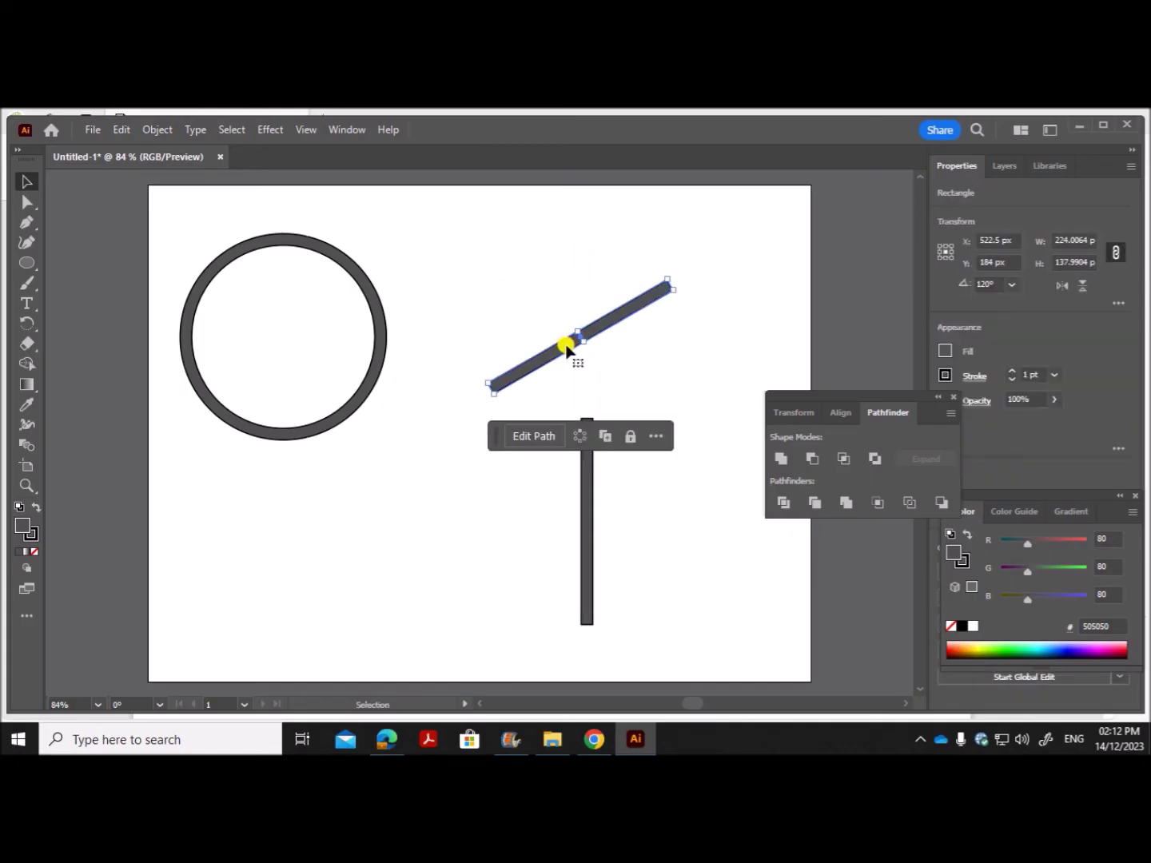
key("Delete")
left_click_drag(586, 476, 574, 313)
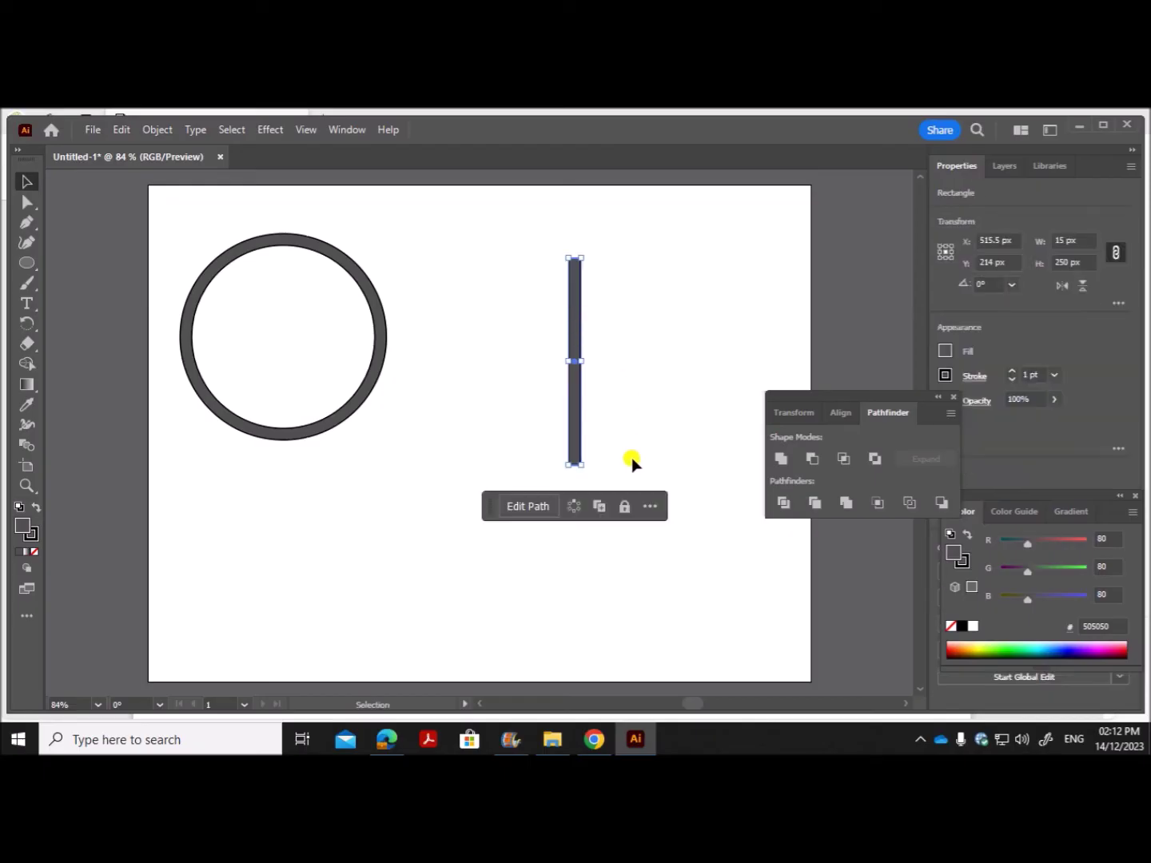
left_click(387, 740)
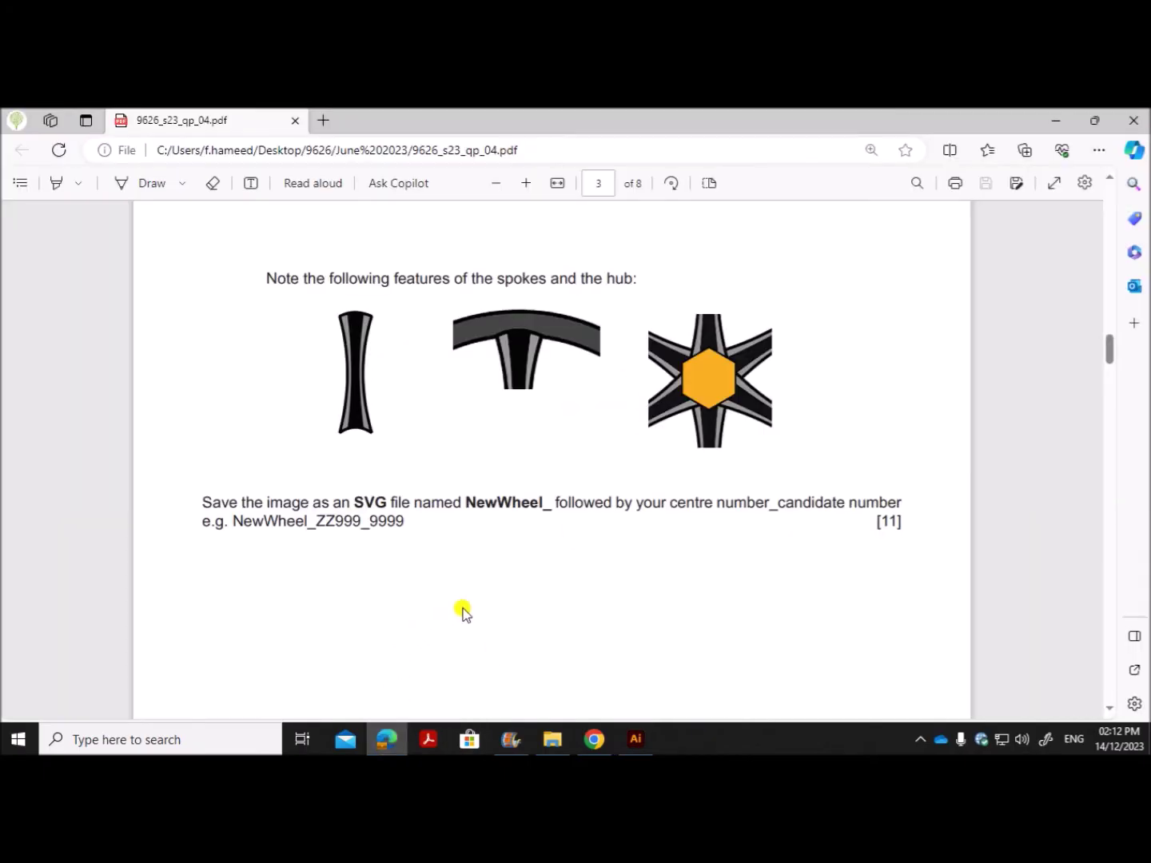
Scroll the question paper to the tapered spoke images, then return to Illustrator
scroll(558, 637, "up", 1)
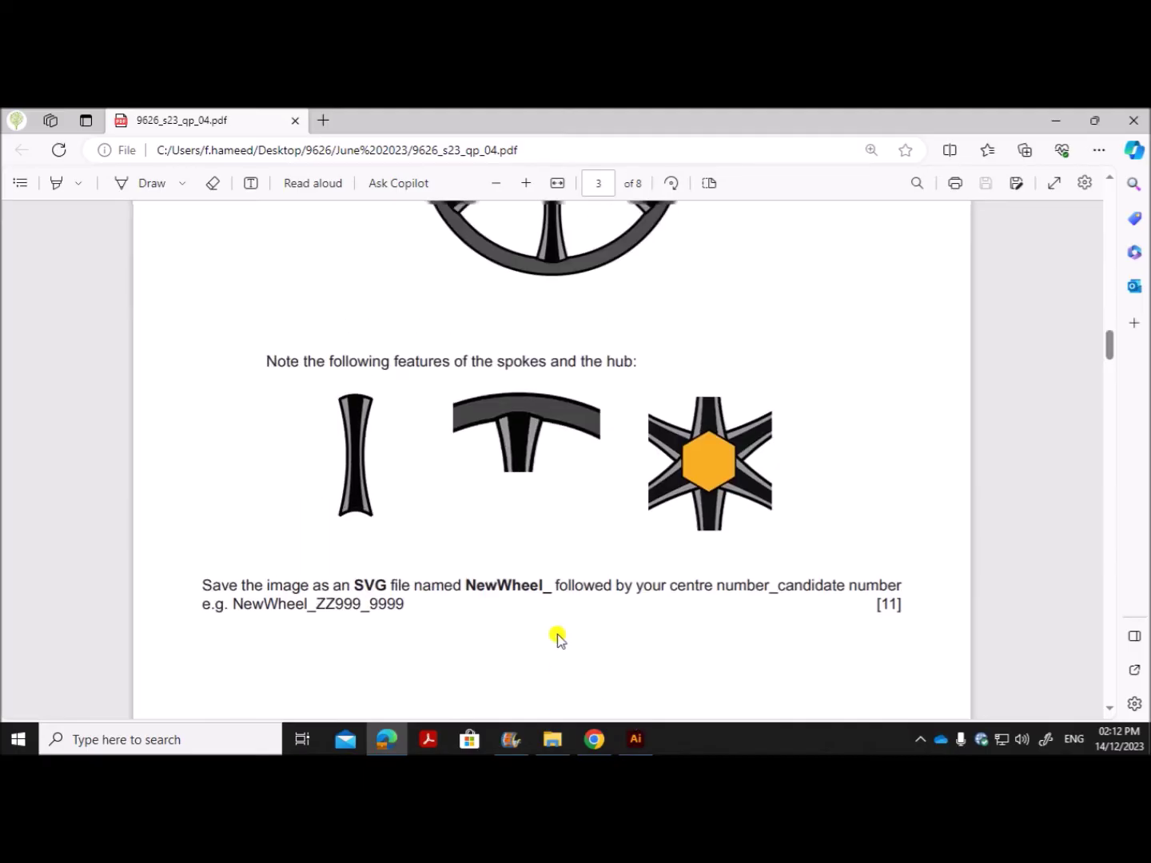
scroll(557, 634, "up", 1)
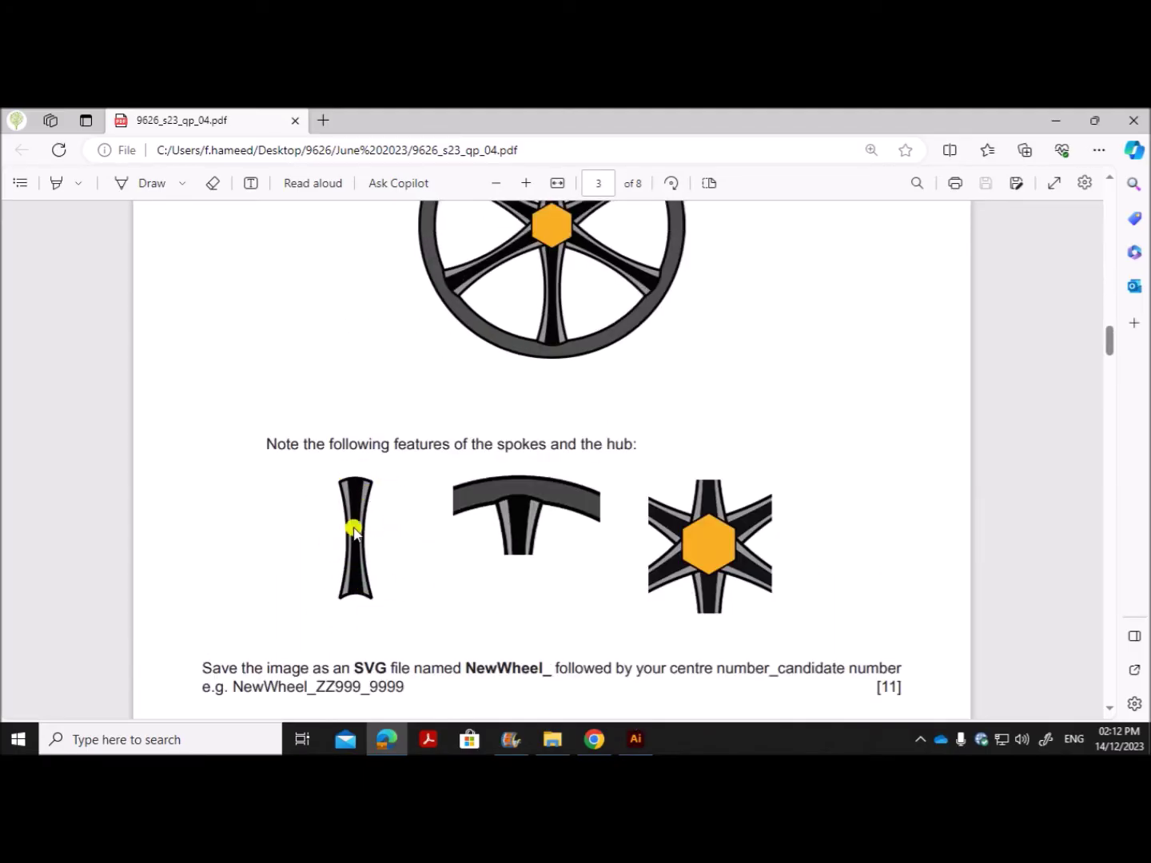
scroll(372, 573, "up", 2)
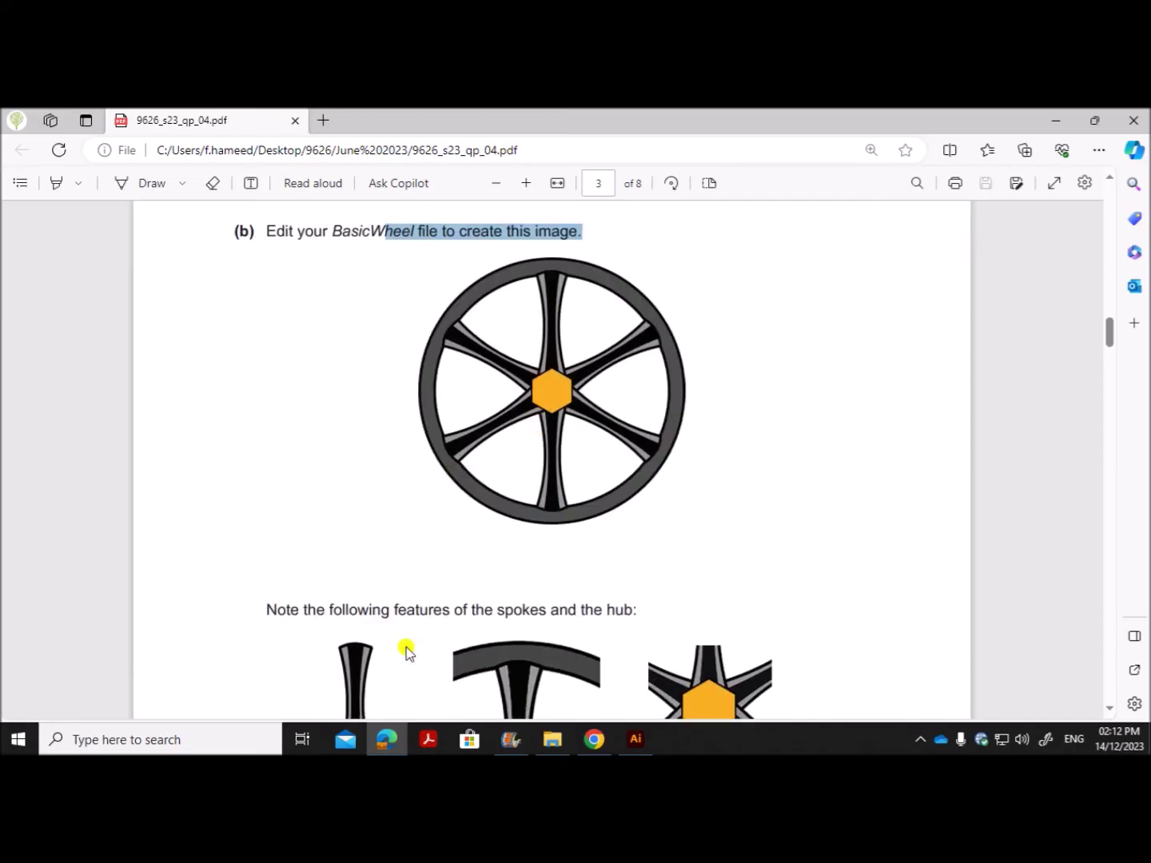
scroll(406, 647, "down", 1)
left_click(637, 742)
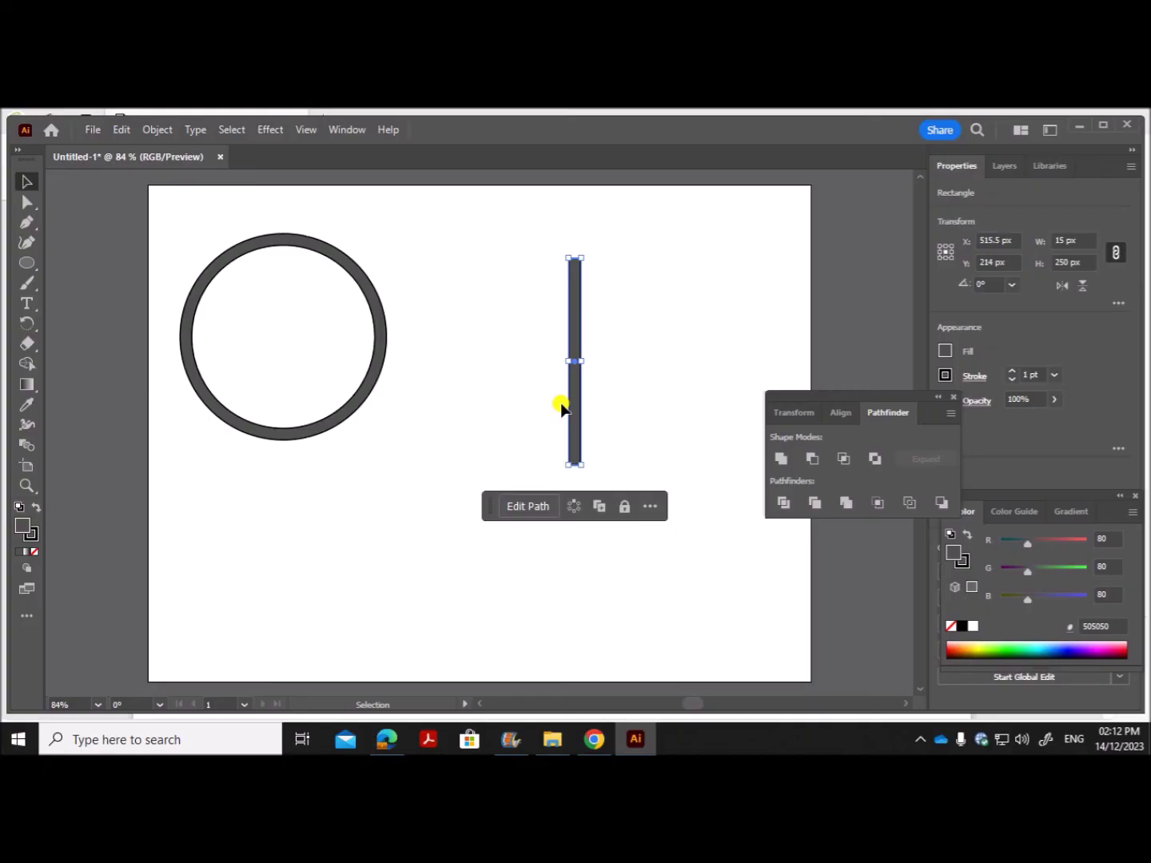
Delete the long spoke and draw a 15 × 125 px rectangle beside the rim
key("Delete")
left_click(26, 263)
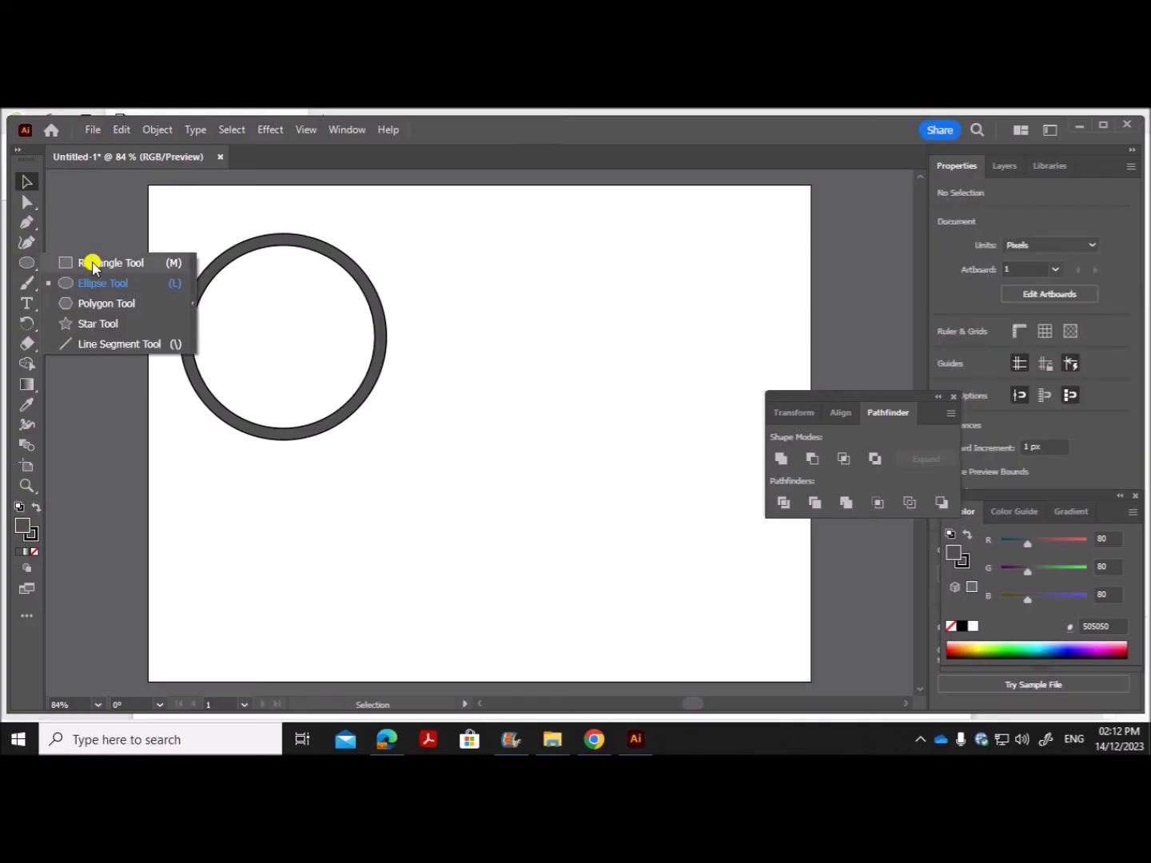
left_click(92, 263)
left_click(501, 258)
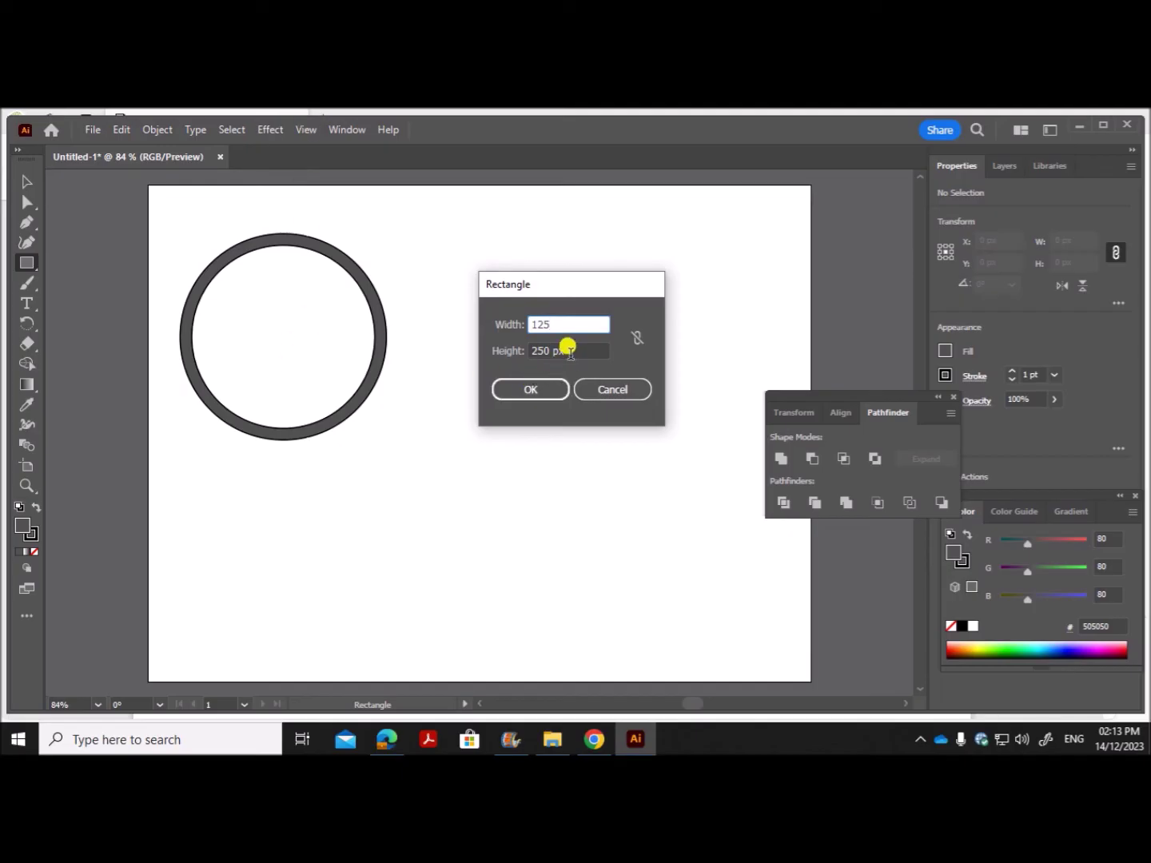
left_click_drag(551, 341, 528, 352)
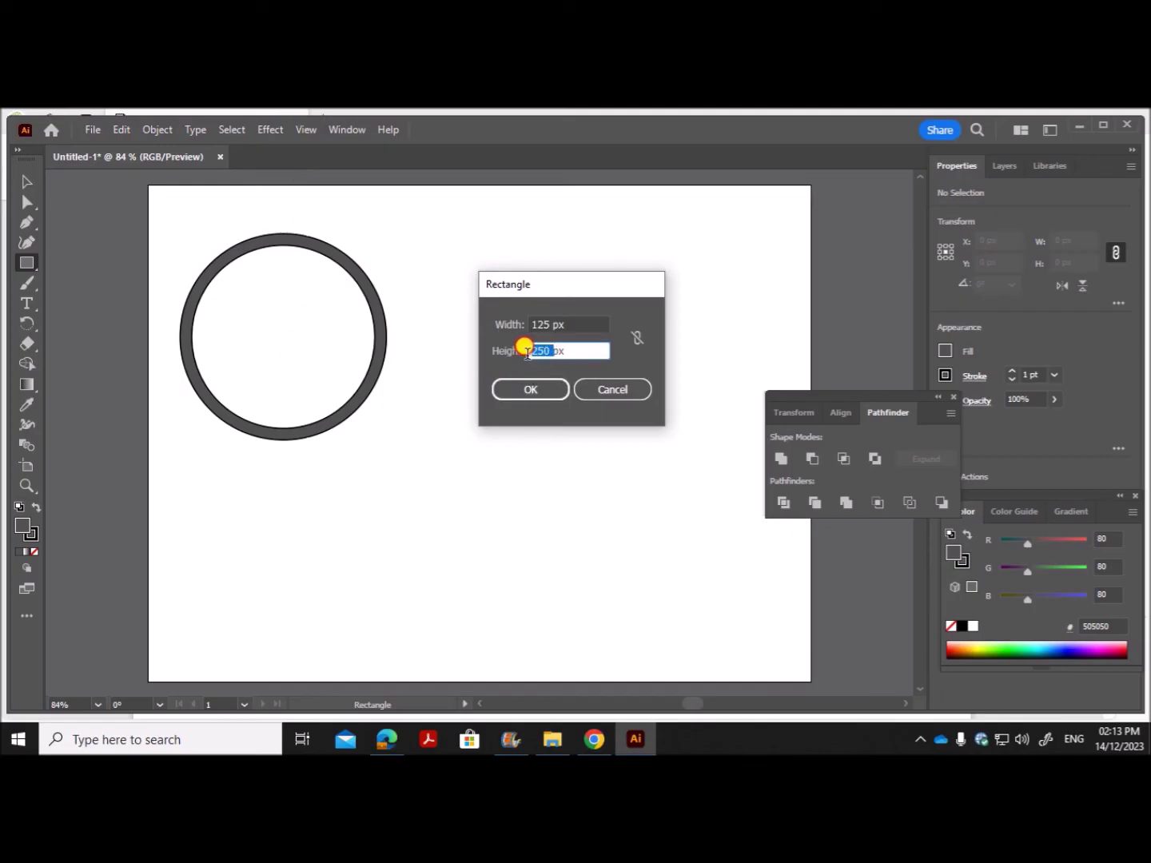
key("shift+Tab")
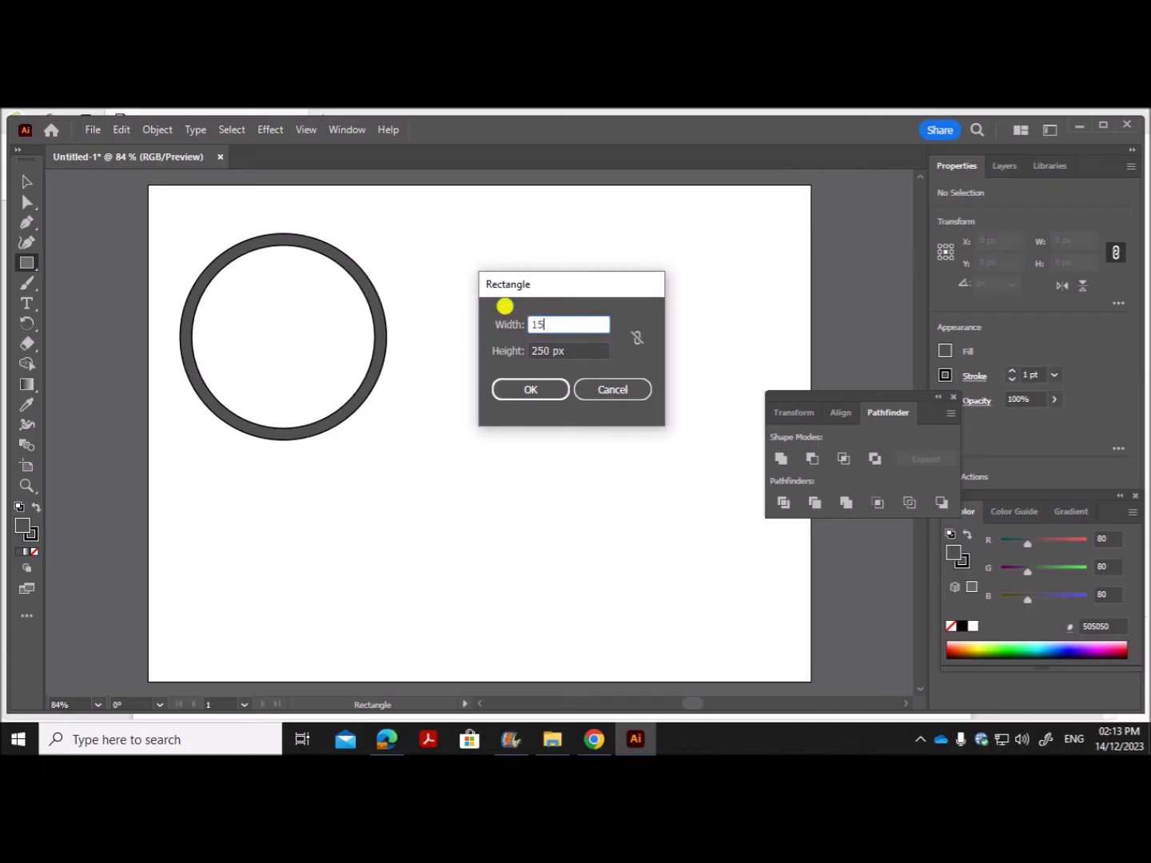
key("Tab")
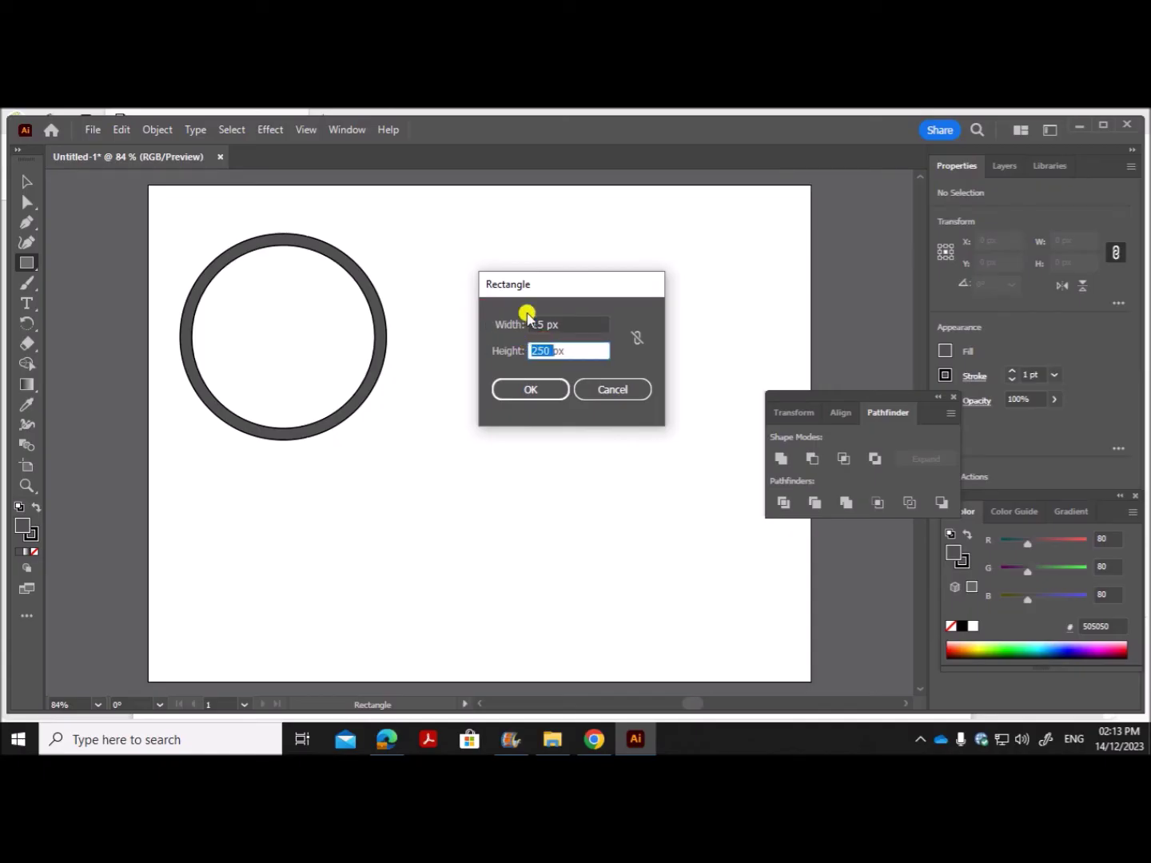
type("125px")
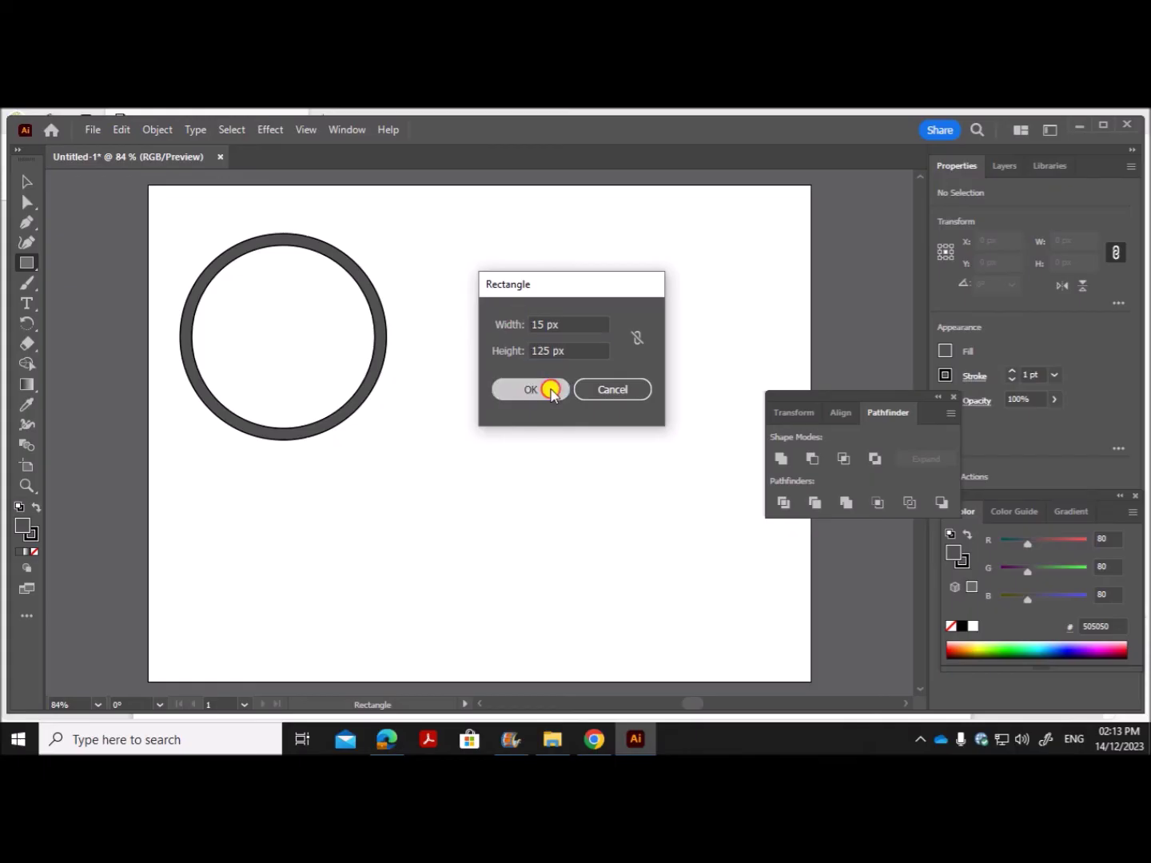
left_click(553, 389)
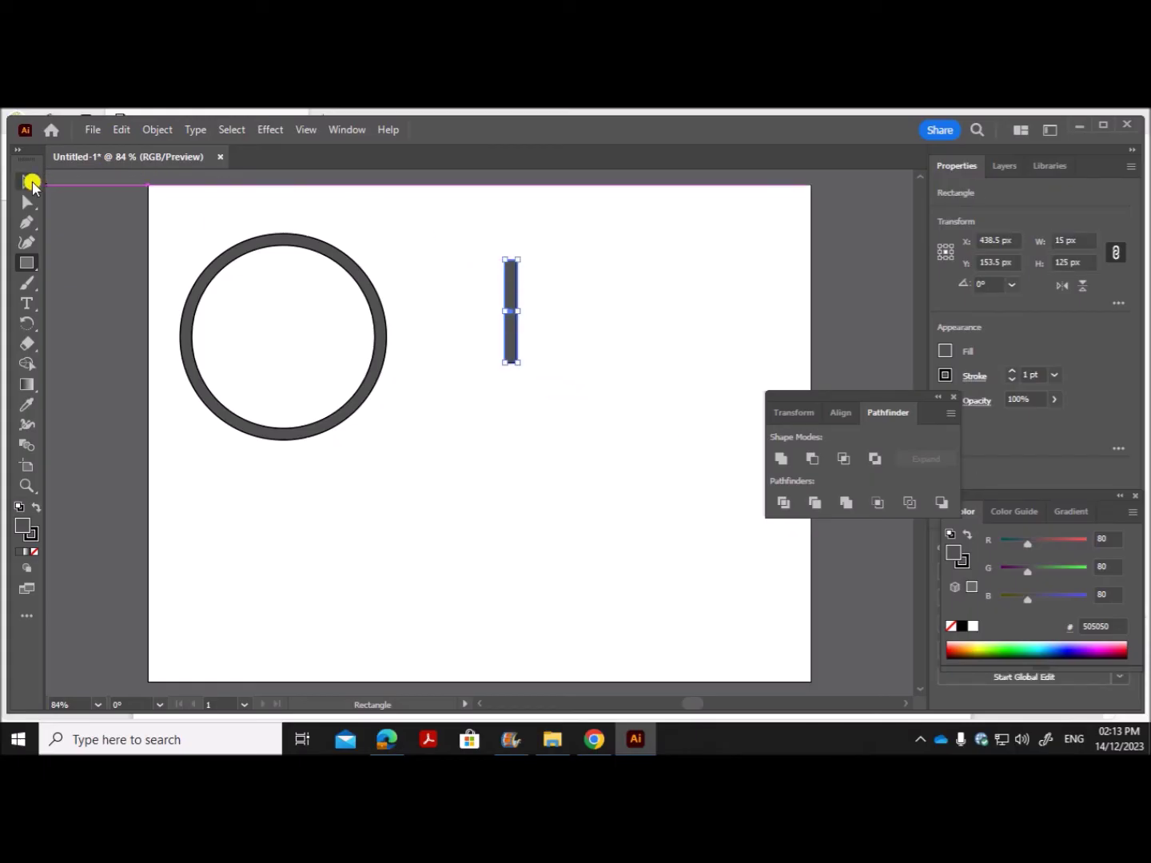
left_click(29, 182)
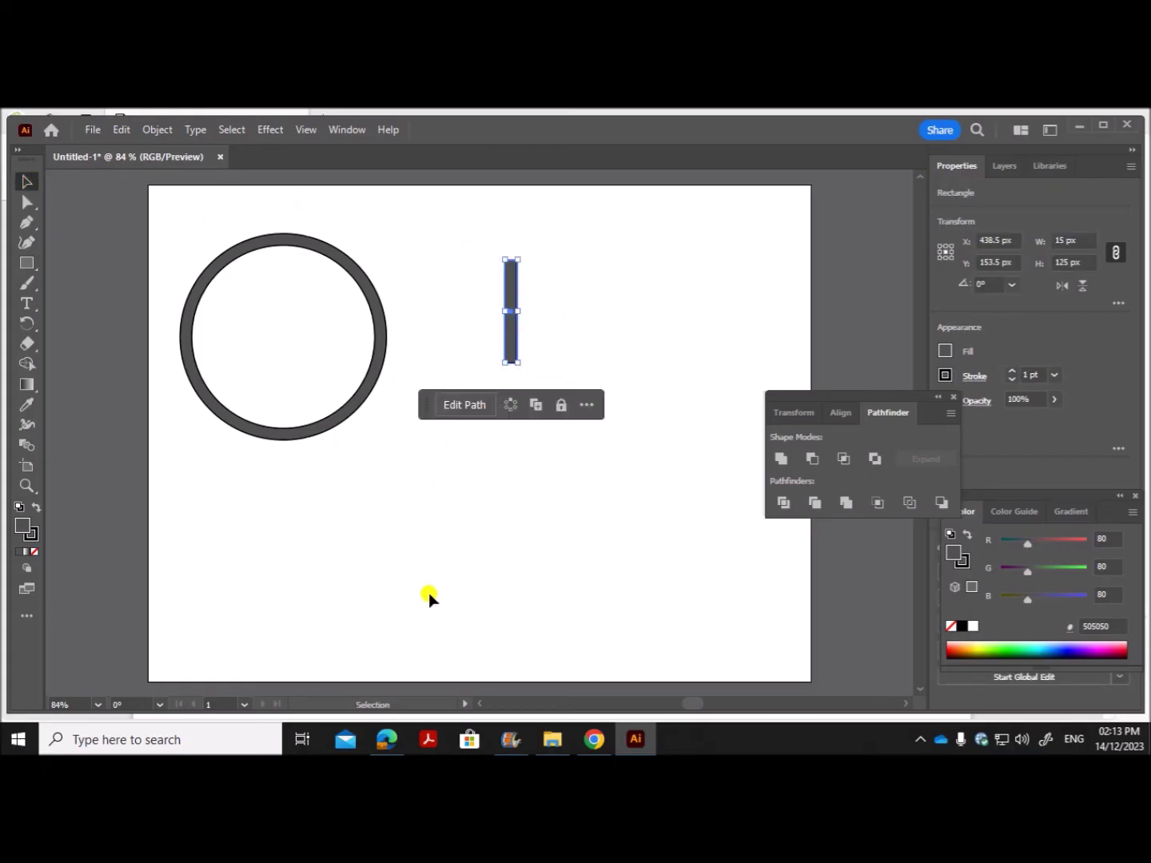
Widen the thin rectangle to 31 px by dragging its side handle
left_click(386, 739)
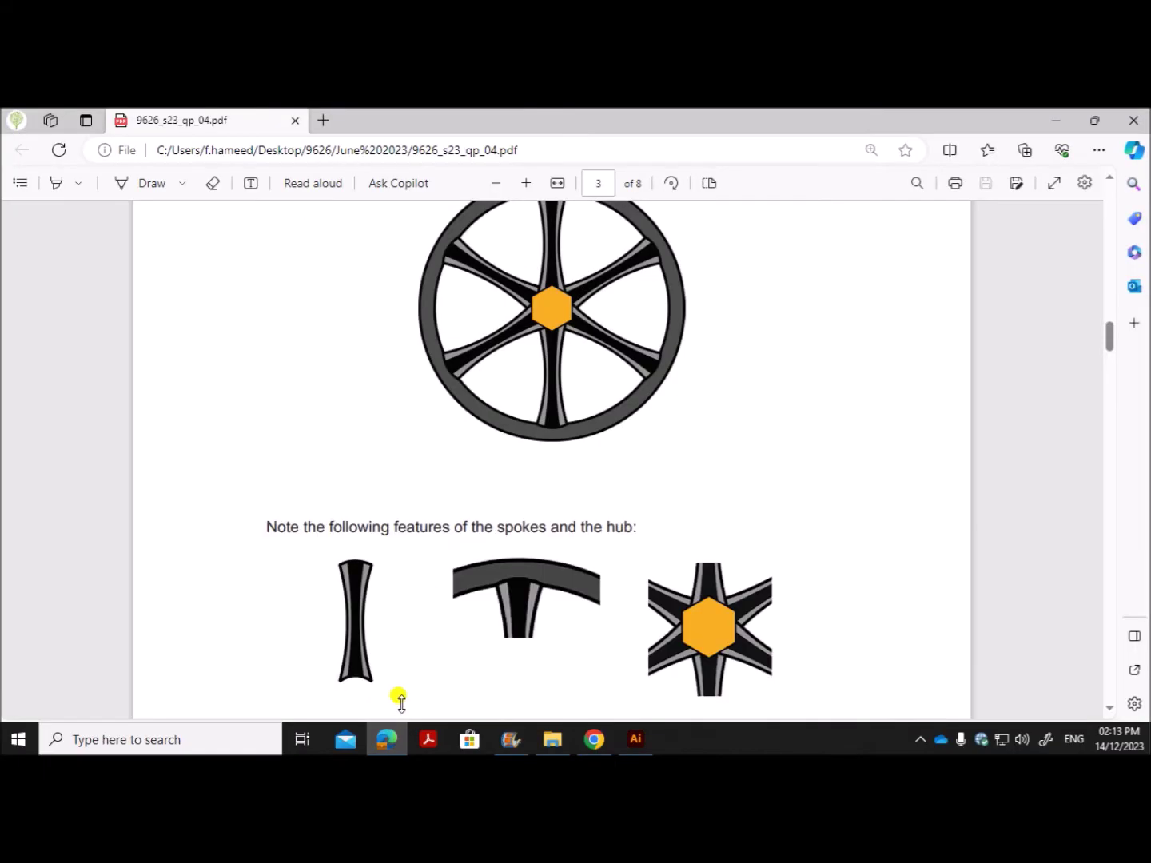
left_click(652, 745)
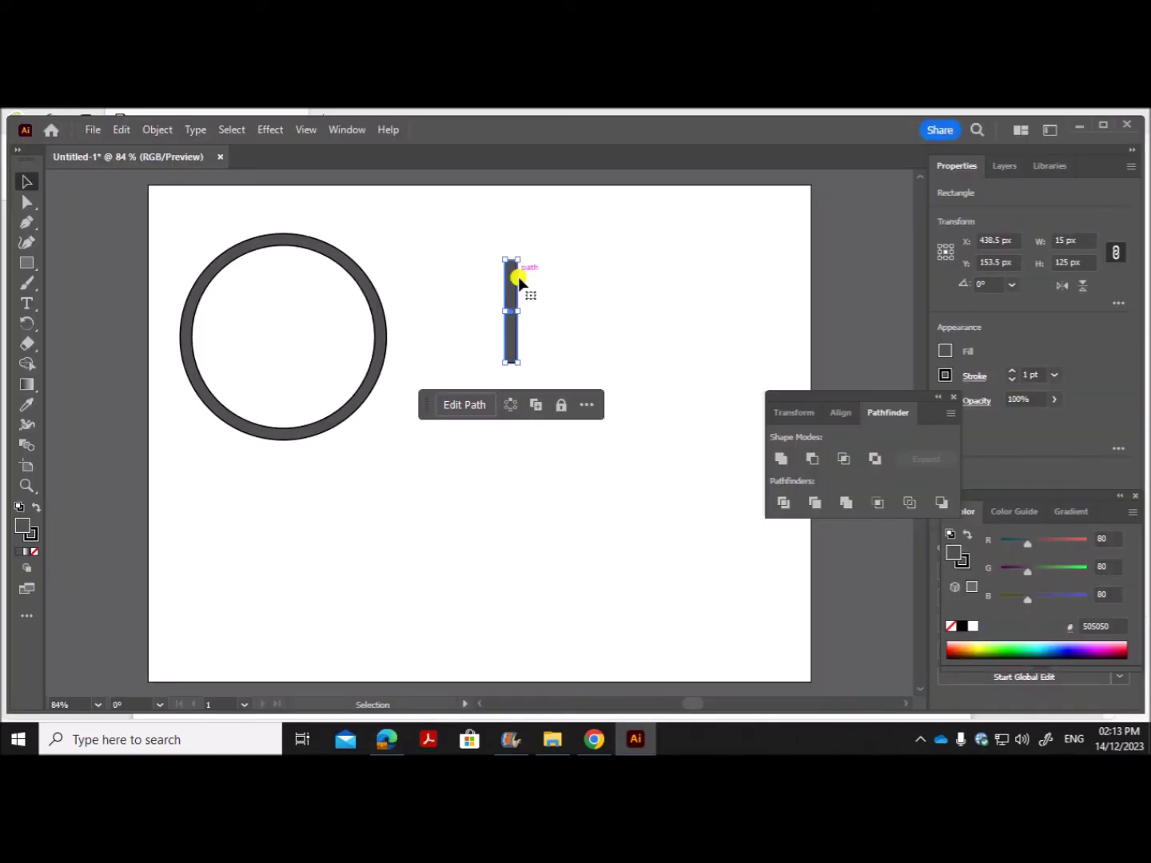
left_click_drag(520, 312, 532, 316)
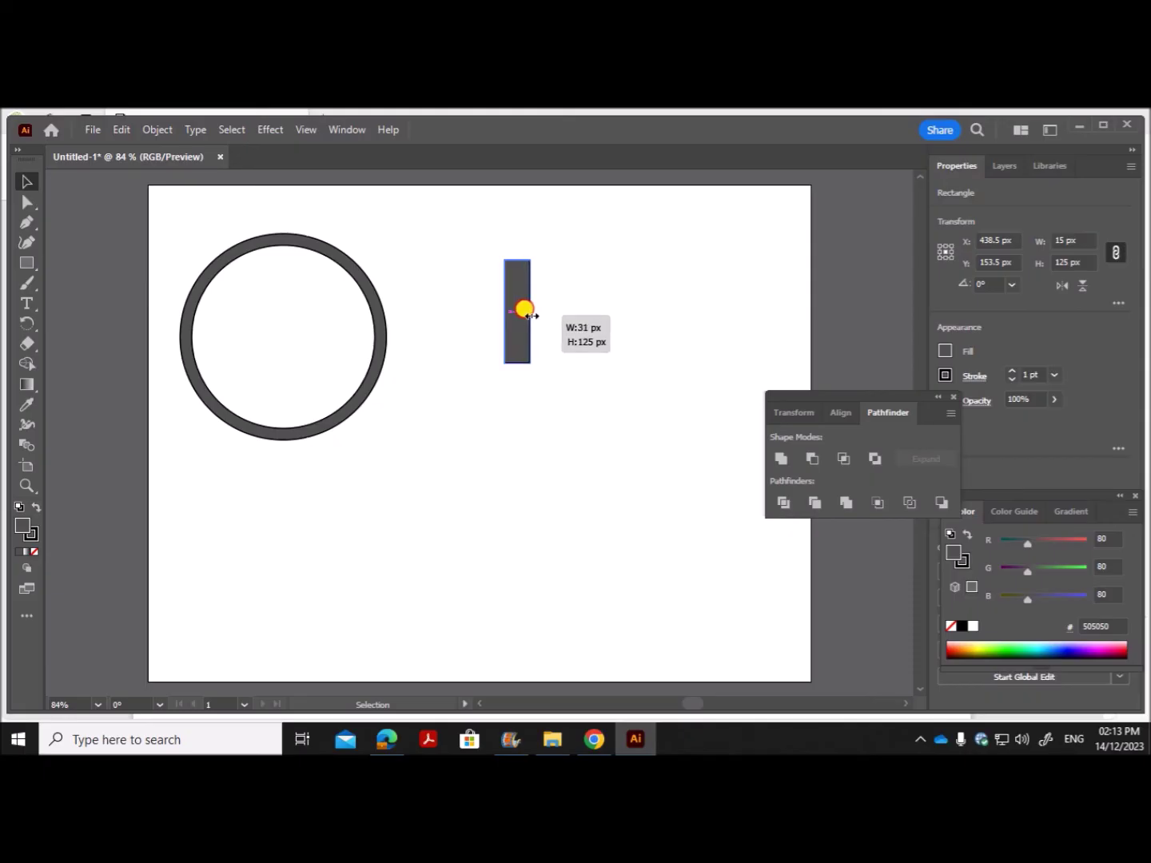
left_click_drag(531, 316, 531, 315)
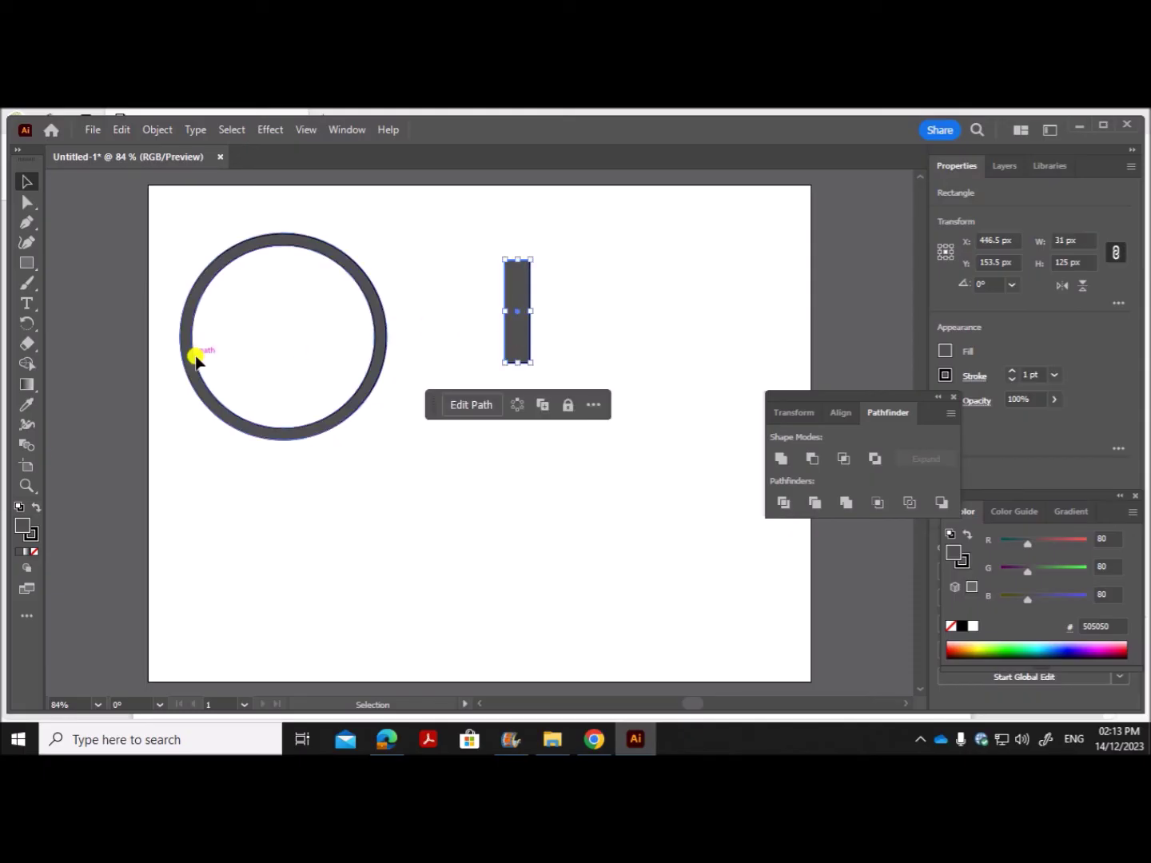
Fill the rectangle light grey a5a4a4 and Alt-drag a copy below right
double_click(23, 528)
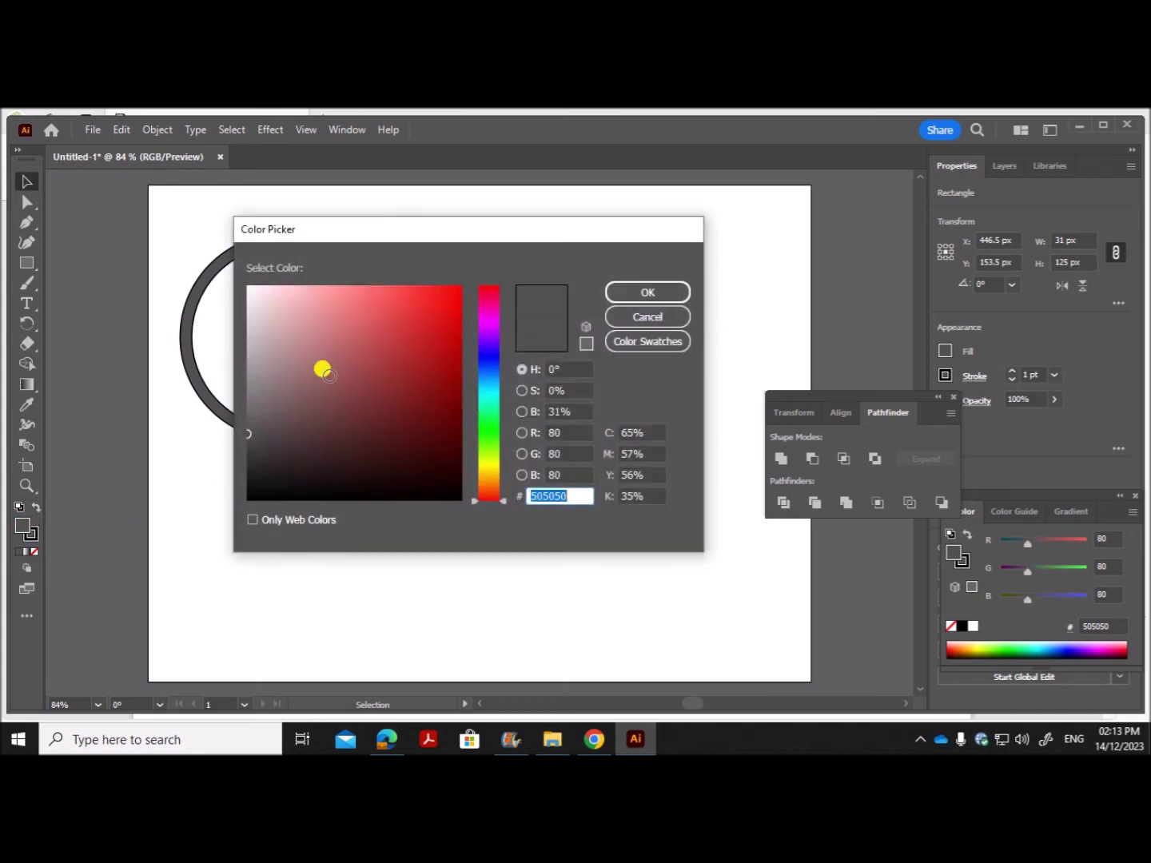
left_click(251, 357)
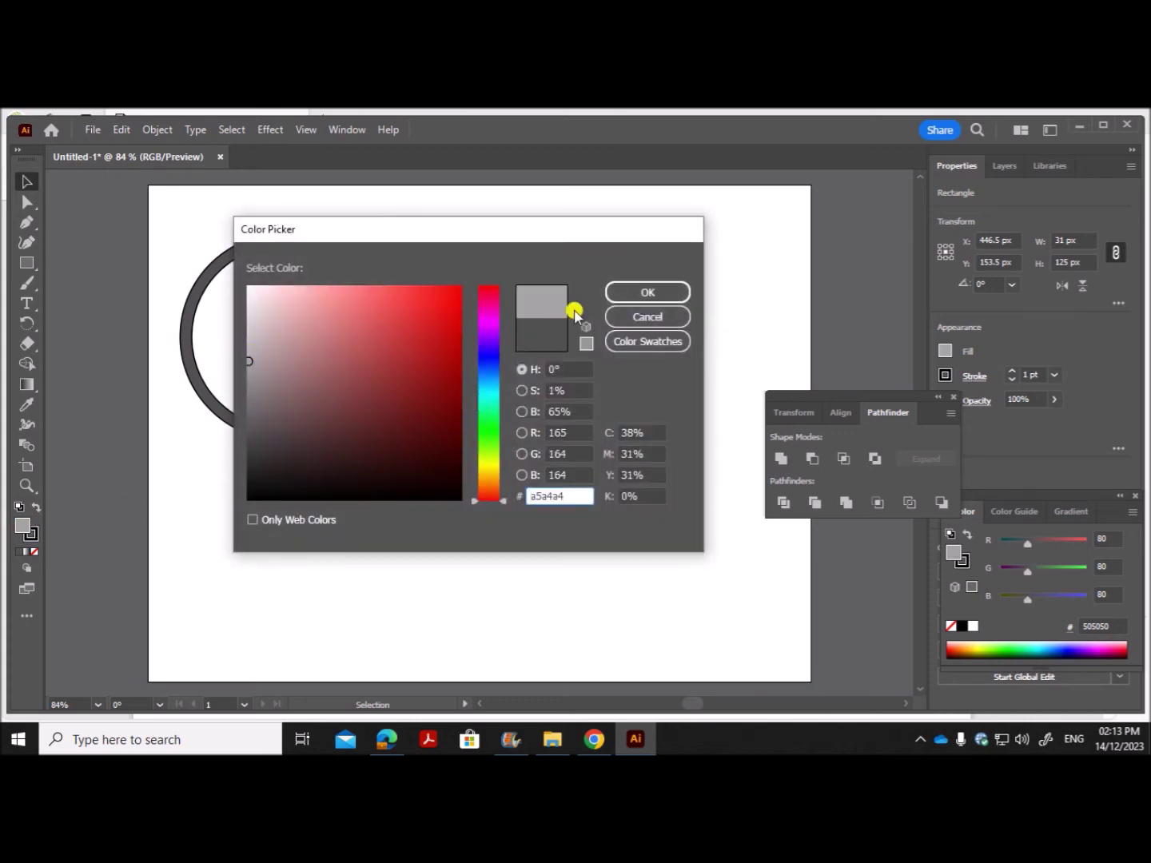
left_click(623, 291)
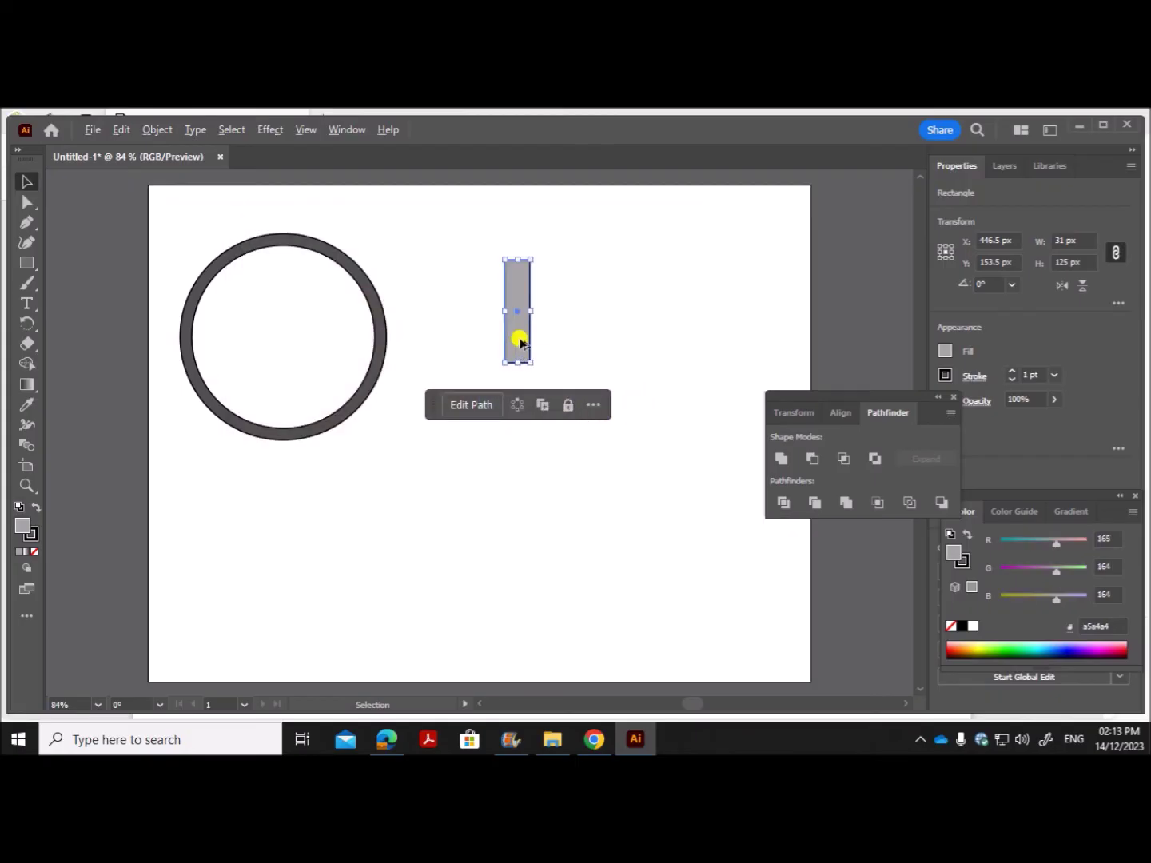
left_click_drag(520, 339, 632, 517, "alt")
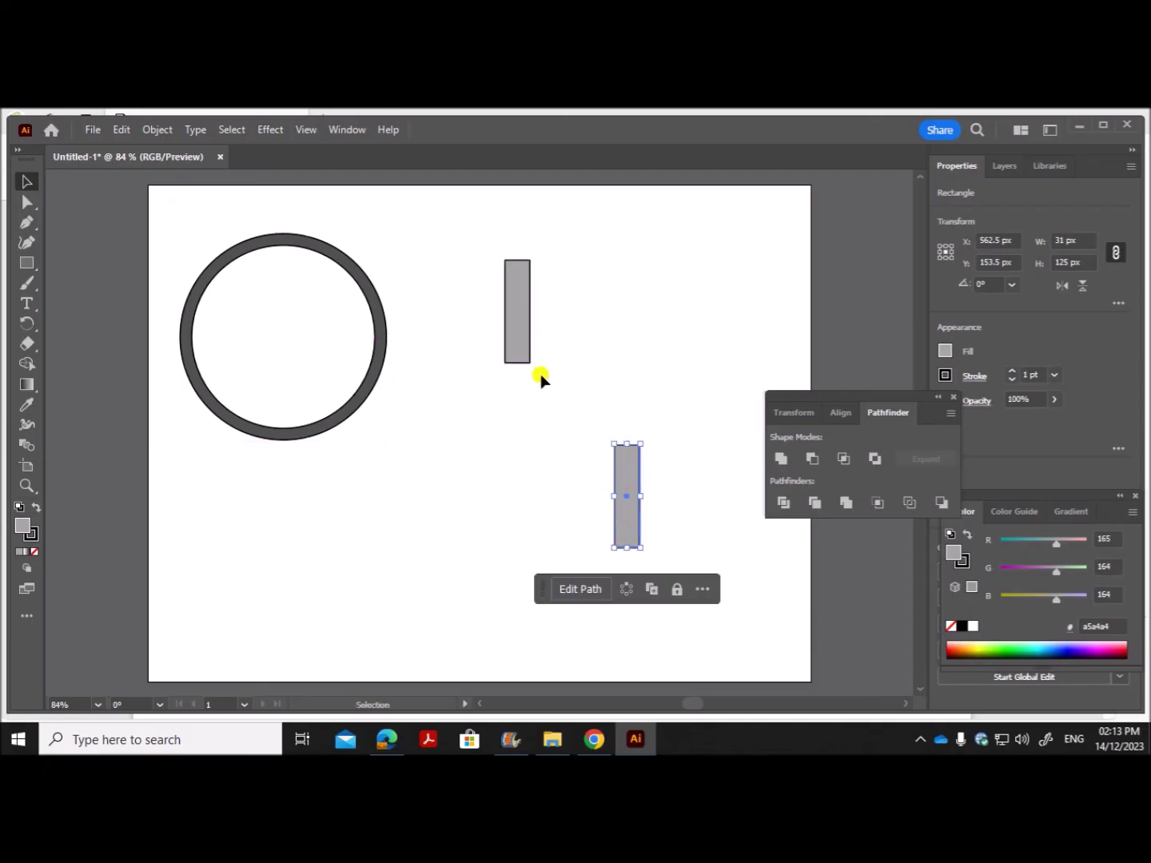
Curve the upper rectangle's top edge into a rounded end with the Curvature tool
left_click(522, 330)
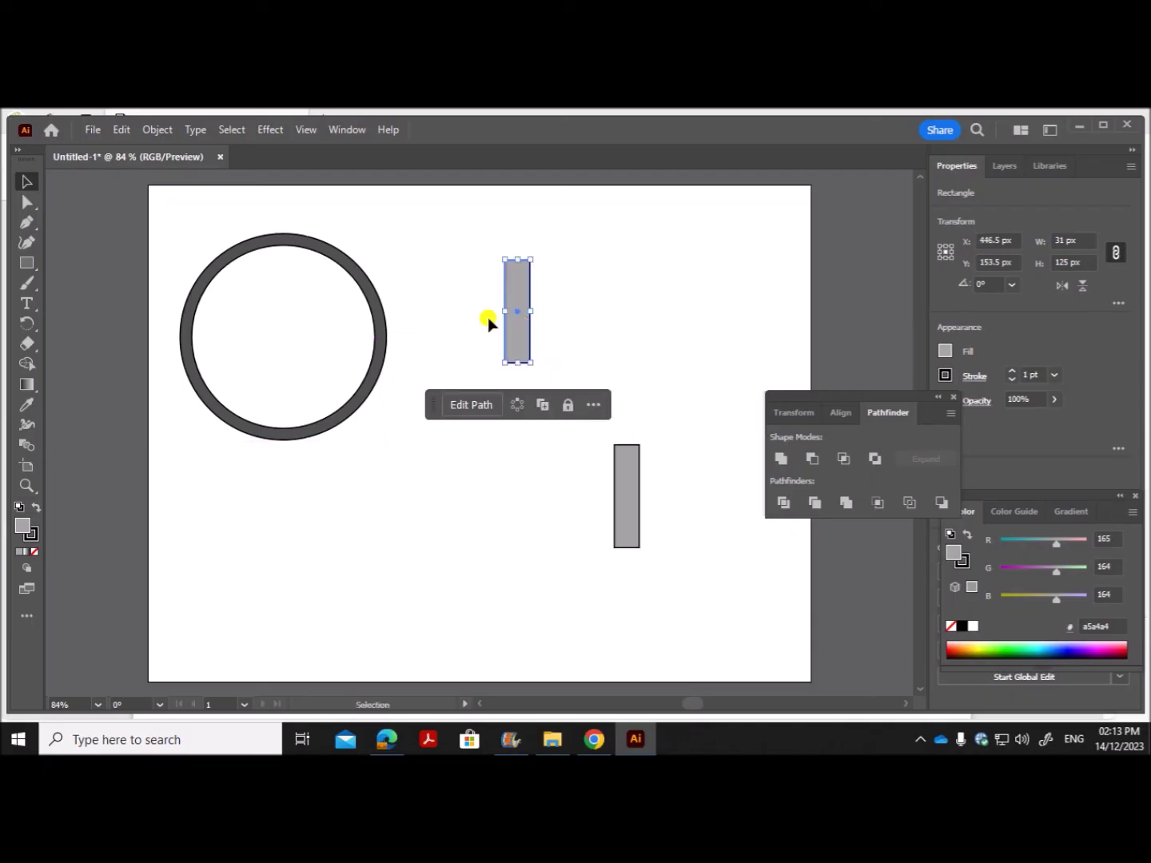
left_click(27, 245)
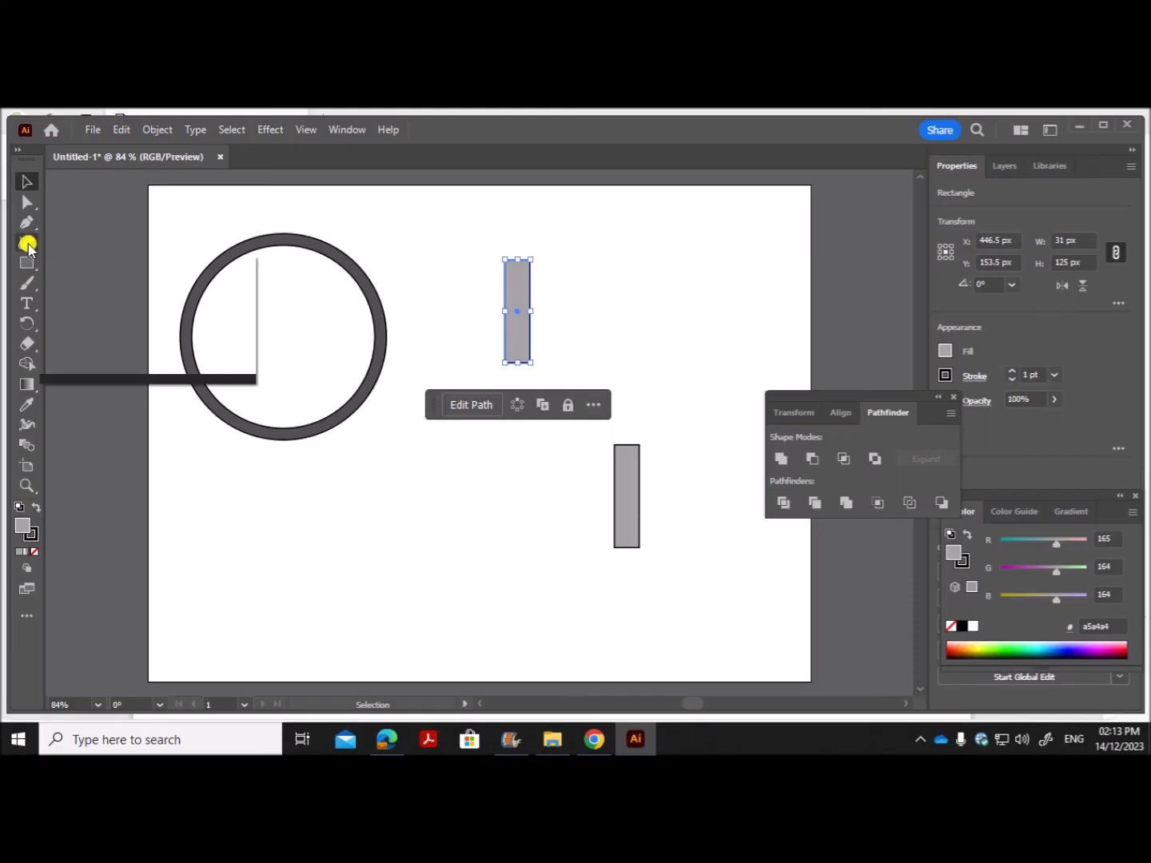
left_click(28, 244)
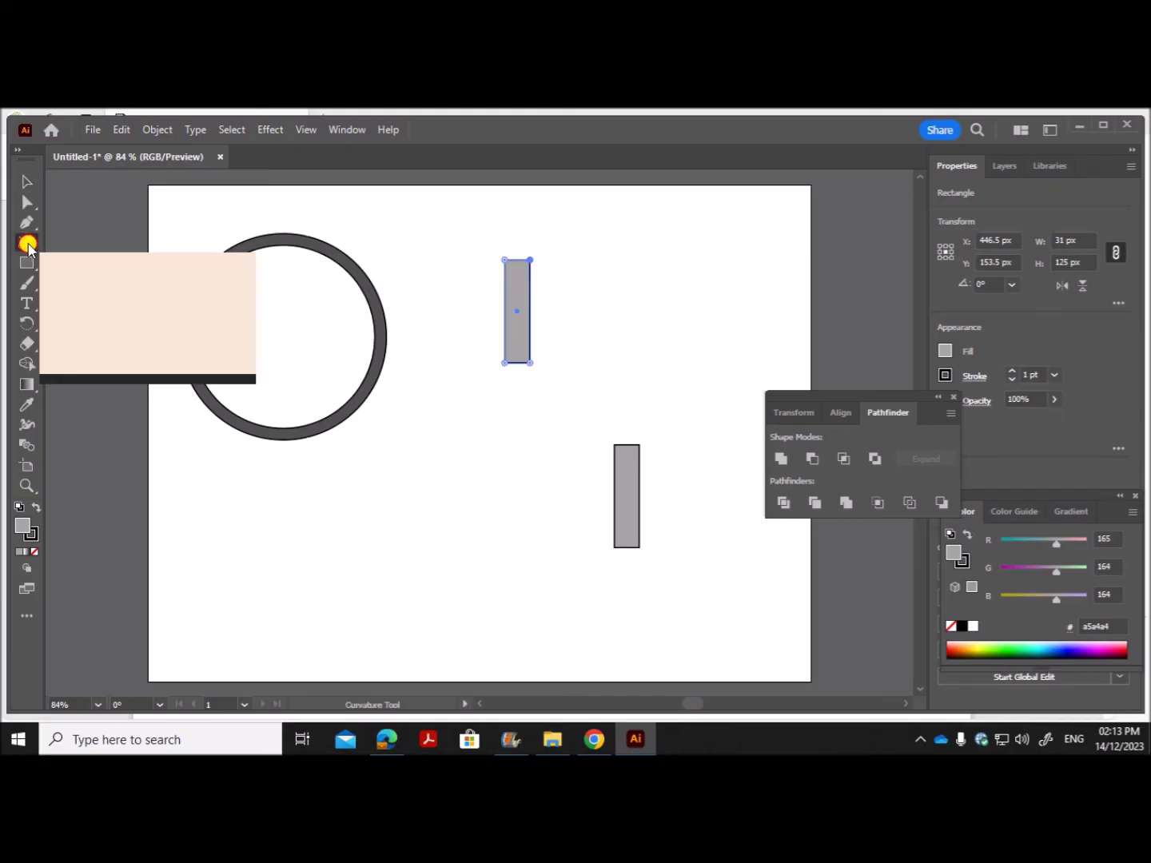
left_click(517, 259)
left_click_drag(516, 257, 516, 256)
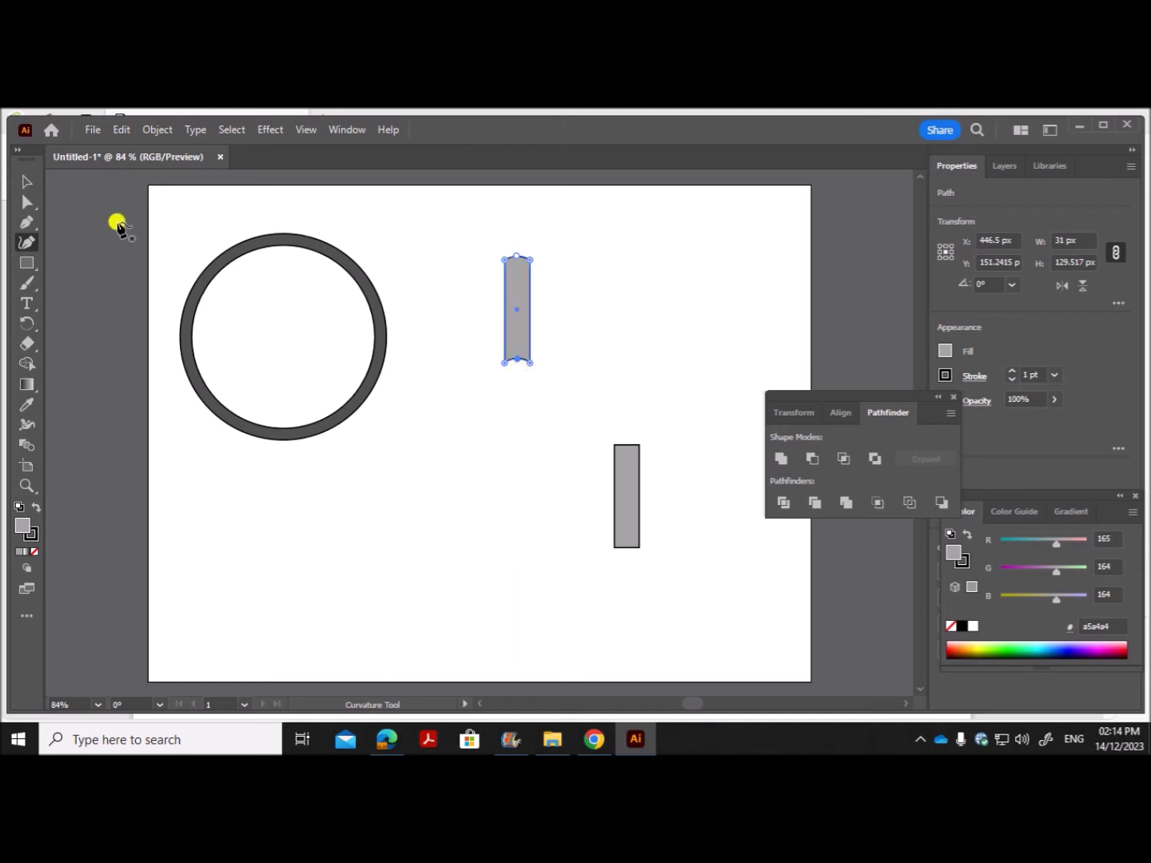
left_click(27, 183)
left_click(441, 475)
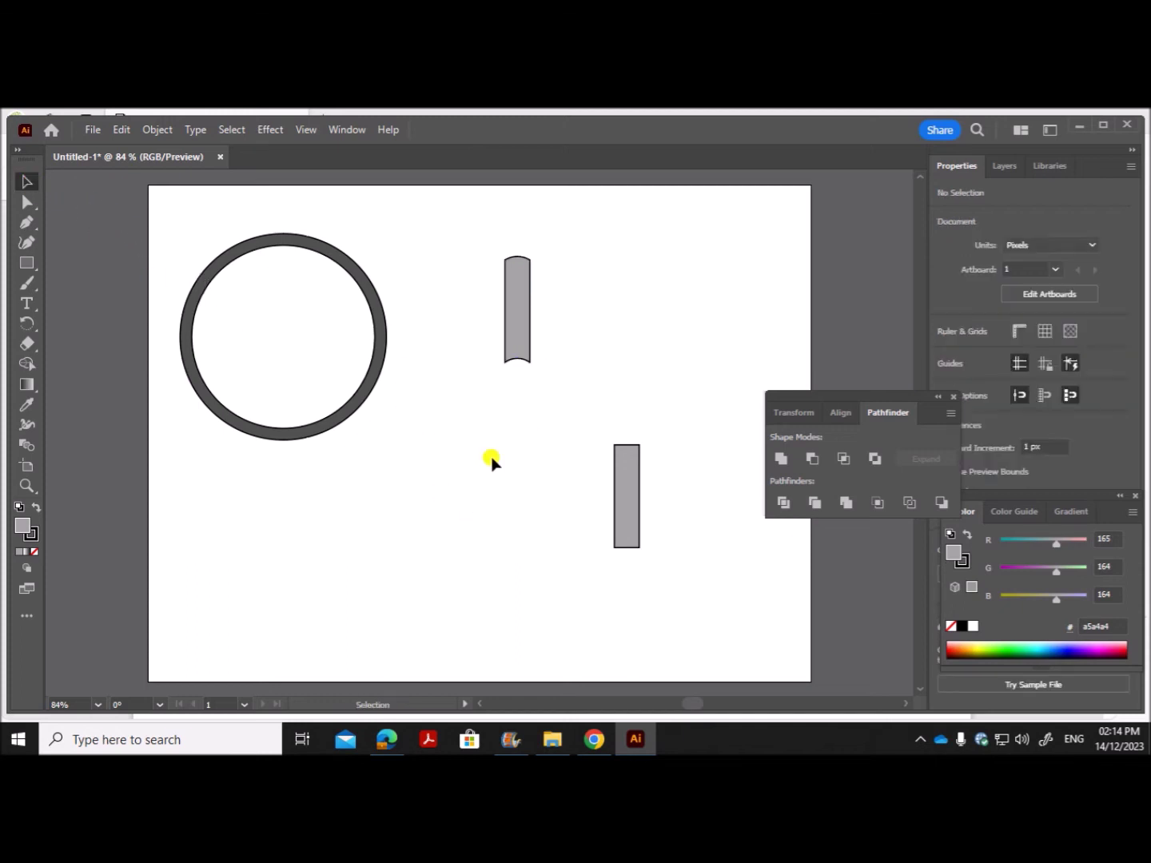
Bend both long sides of the spoke inward, matching the reference wheel diagram
left_click(514, 314)
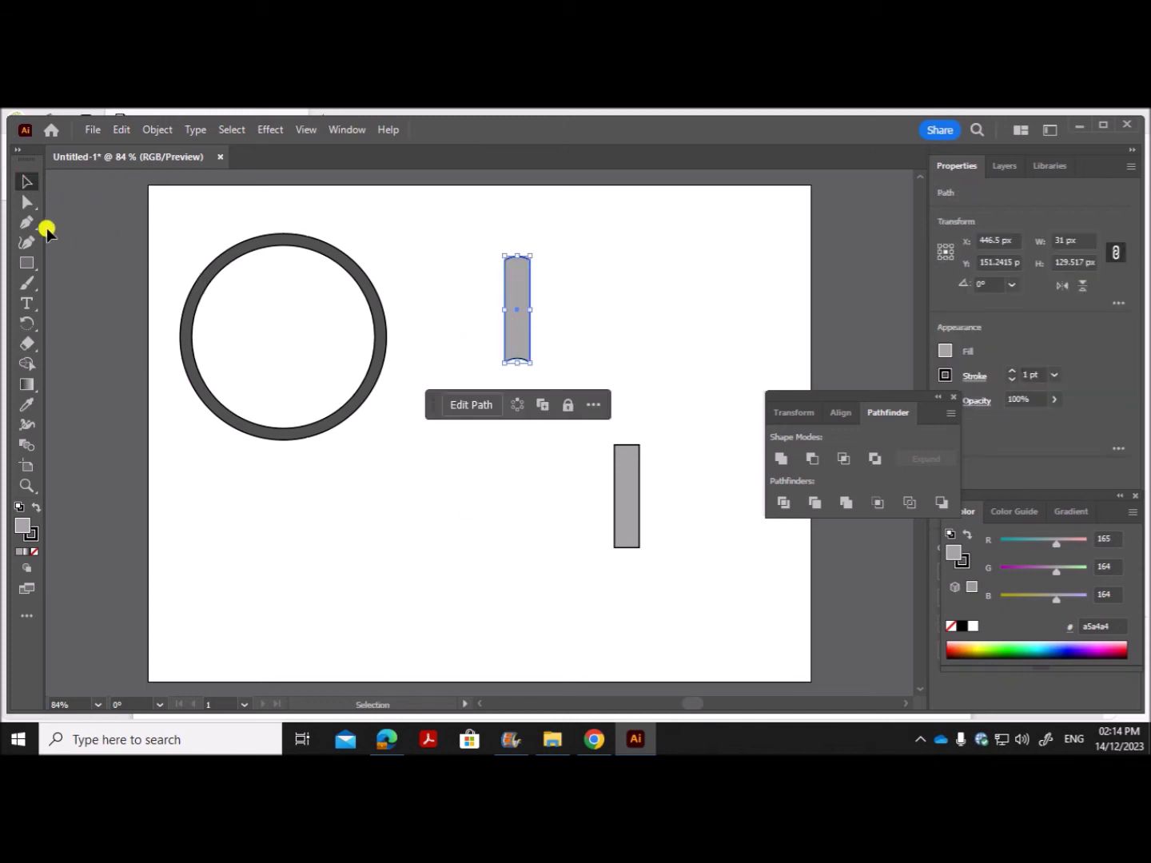
left_click(27, 241)
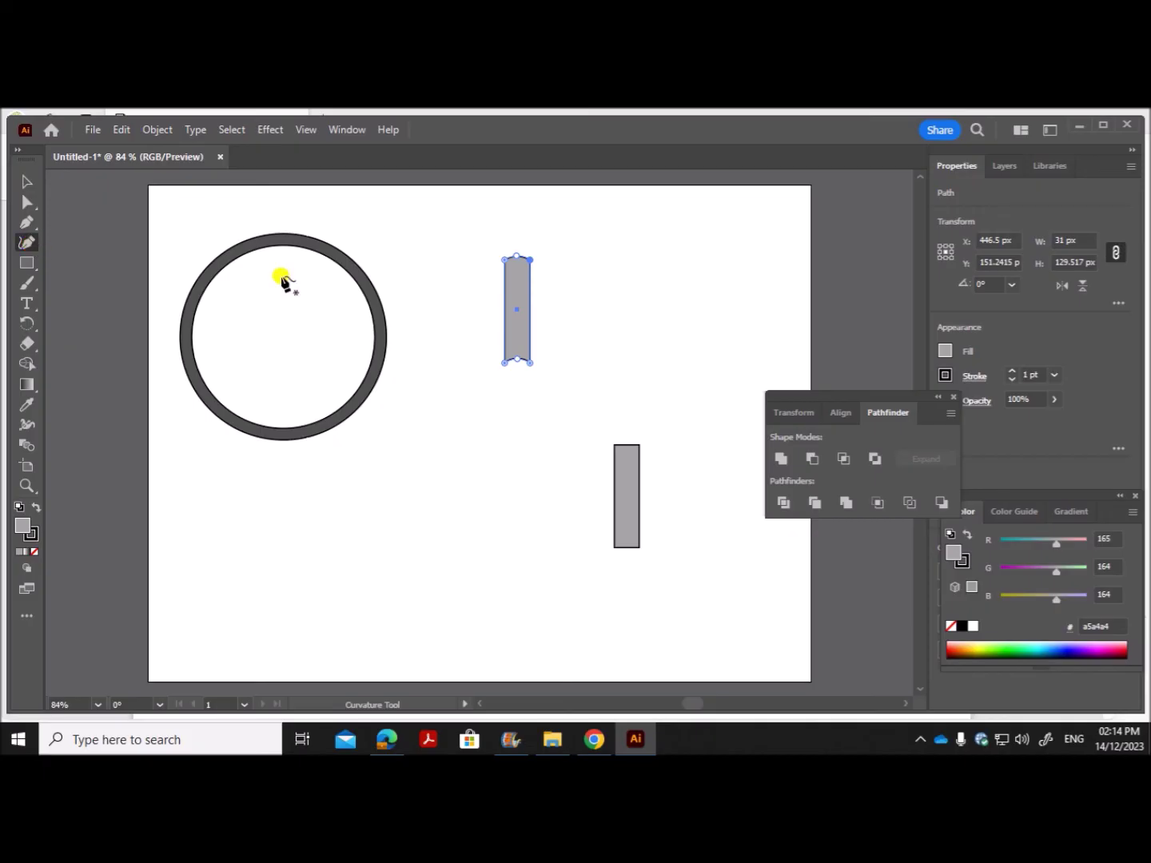
left_click(387, 740)
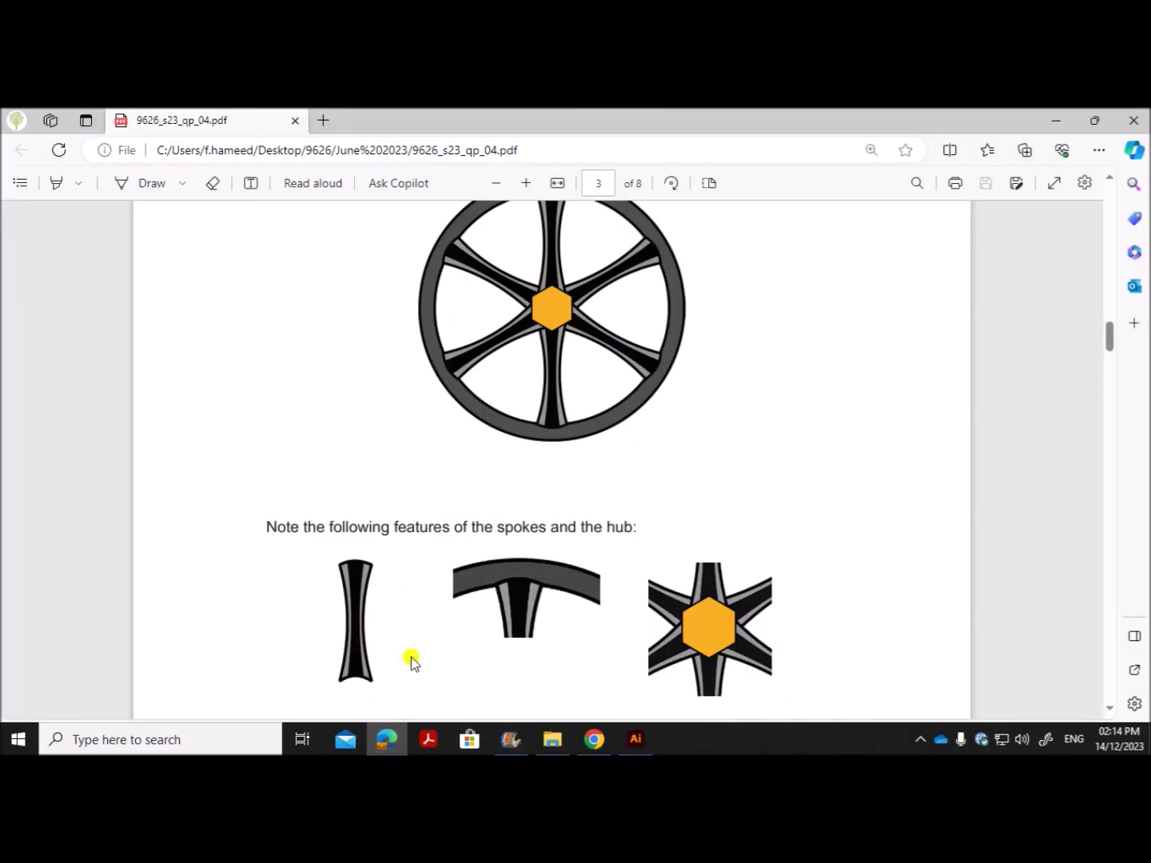
left_click(635, 740)
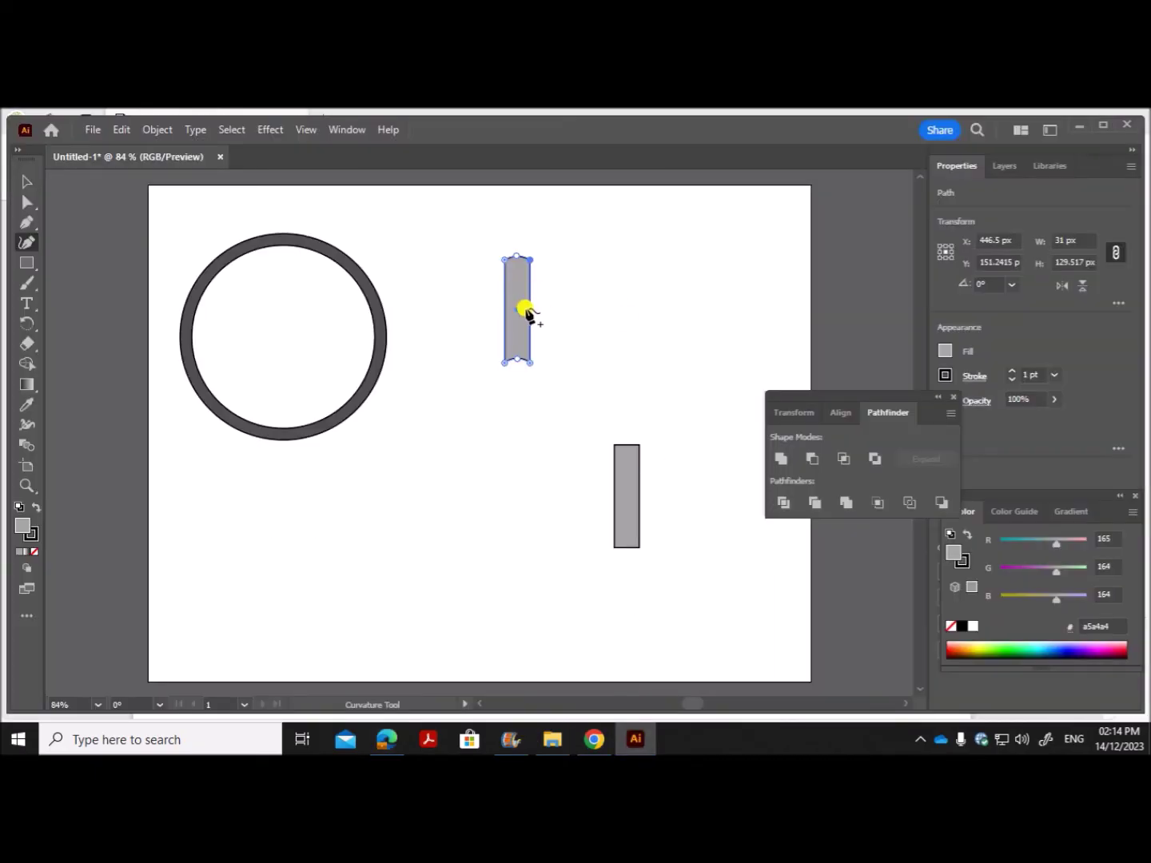
left_click_drag(526, 312, 524, 311)
left_click_drag(507, 310, 510, 311)
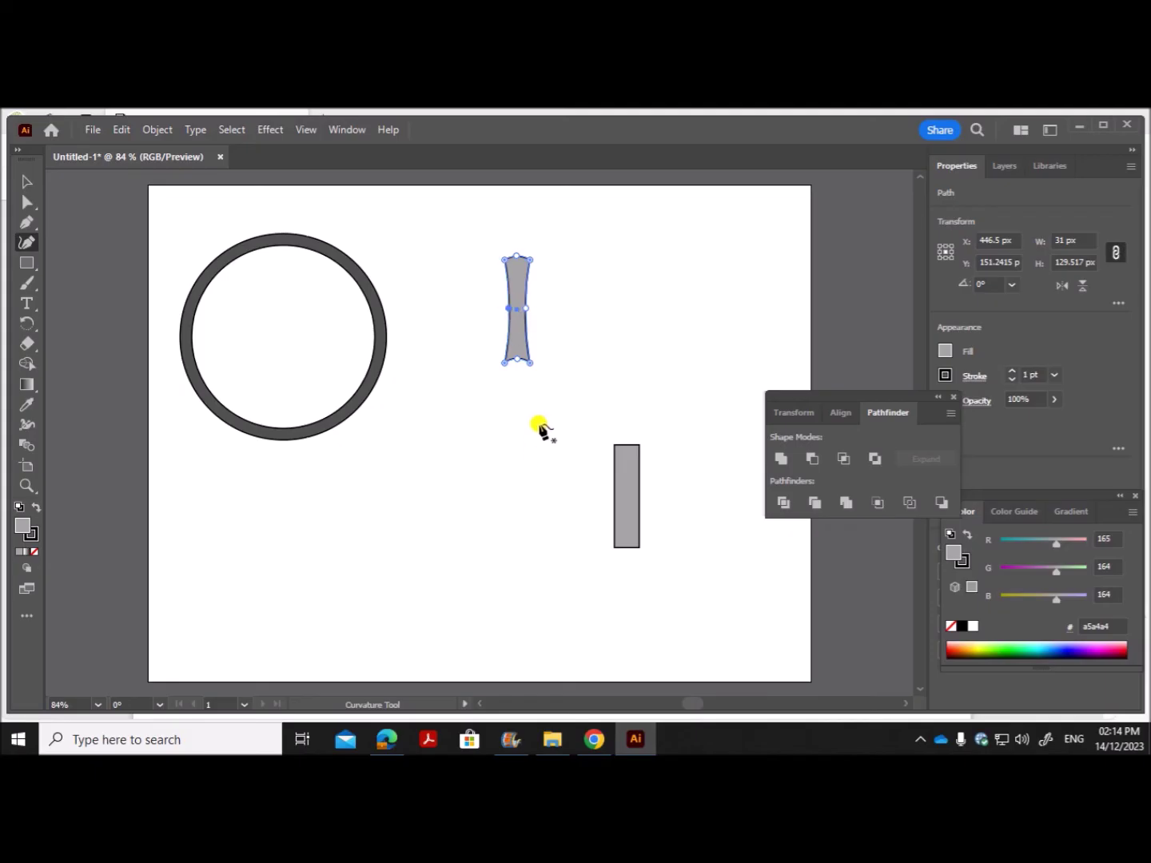
left_click(25, 183)
left_click(609, 272)
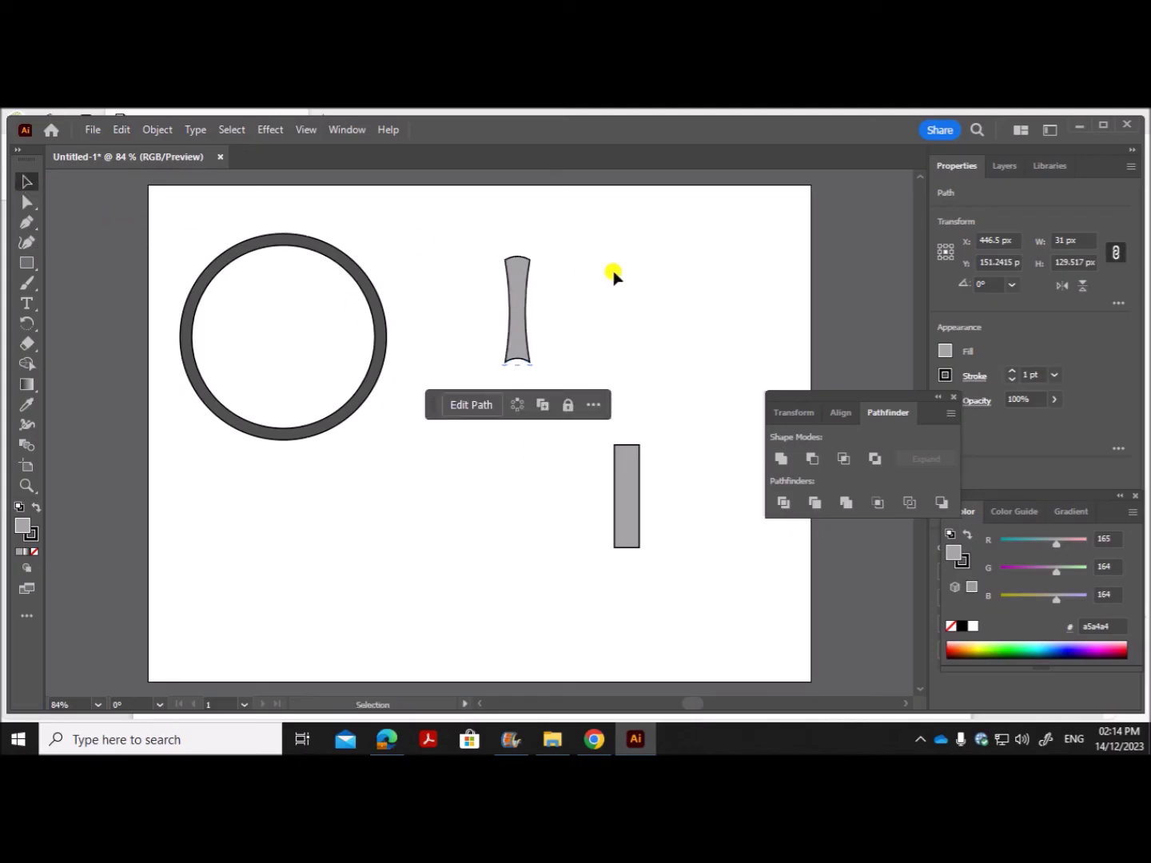
Narrow the lower grey rectangle to 15 × 125 px and fill it Black
left_click(628, 490)
left_click_drag(638, 496, 629, 496)
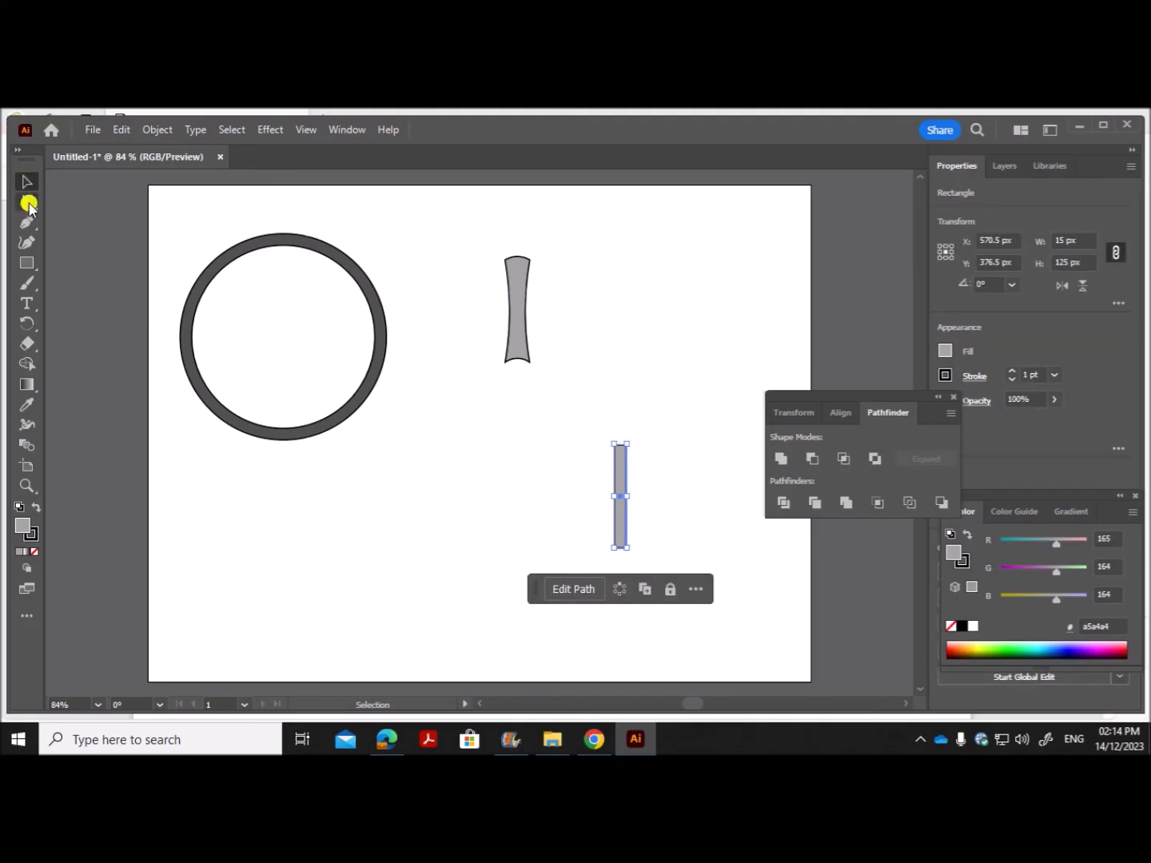
double_click(26, 529)
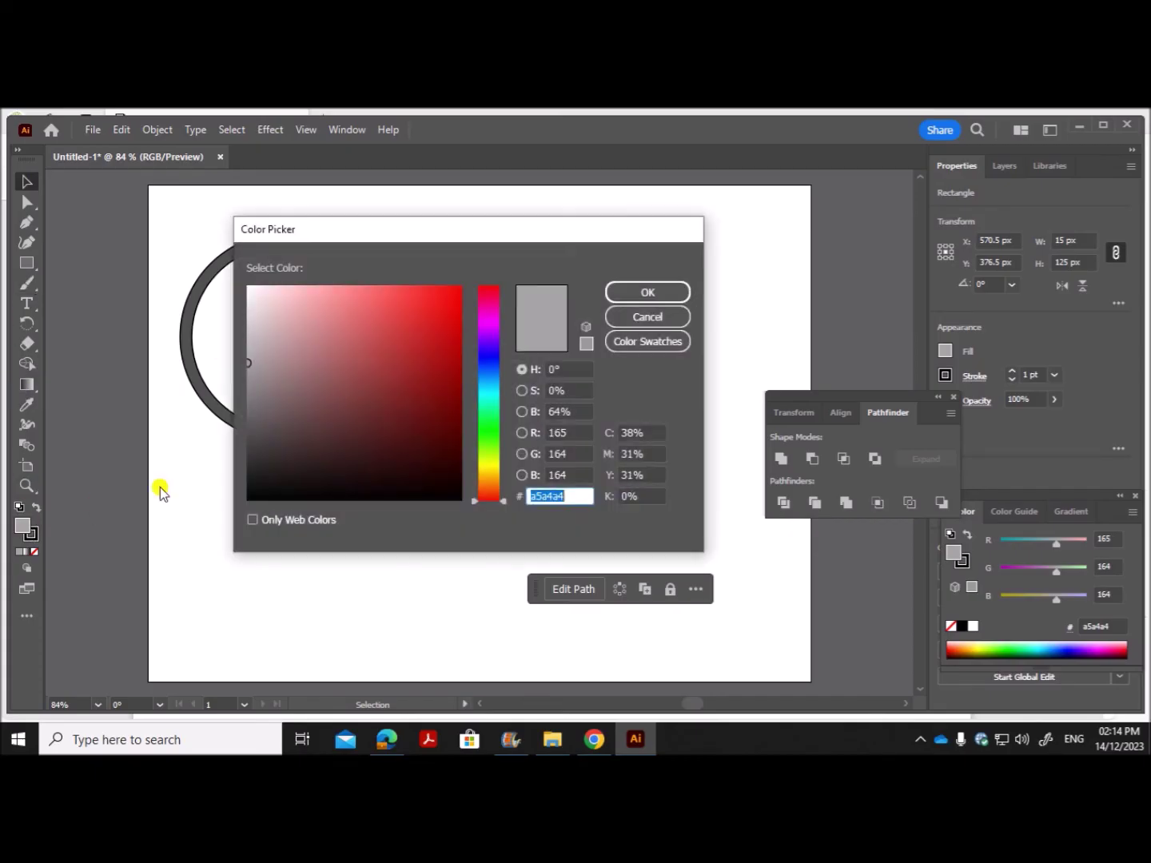
left_click(627, 342)
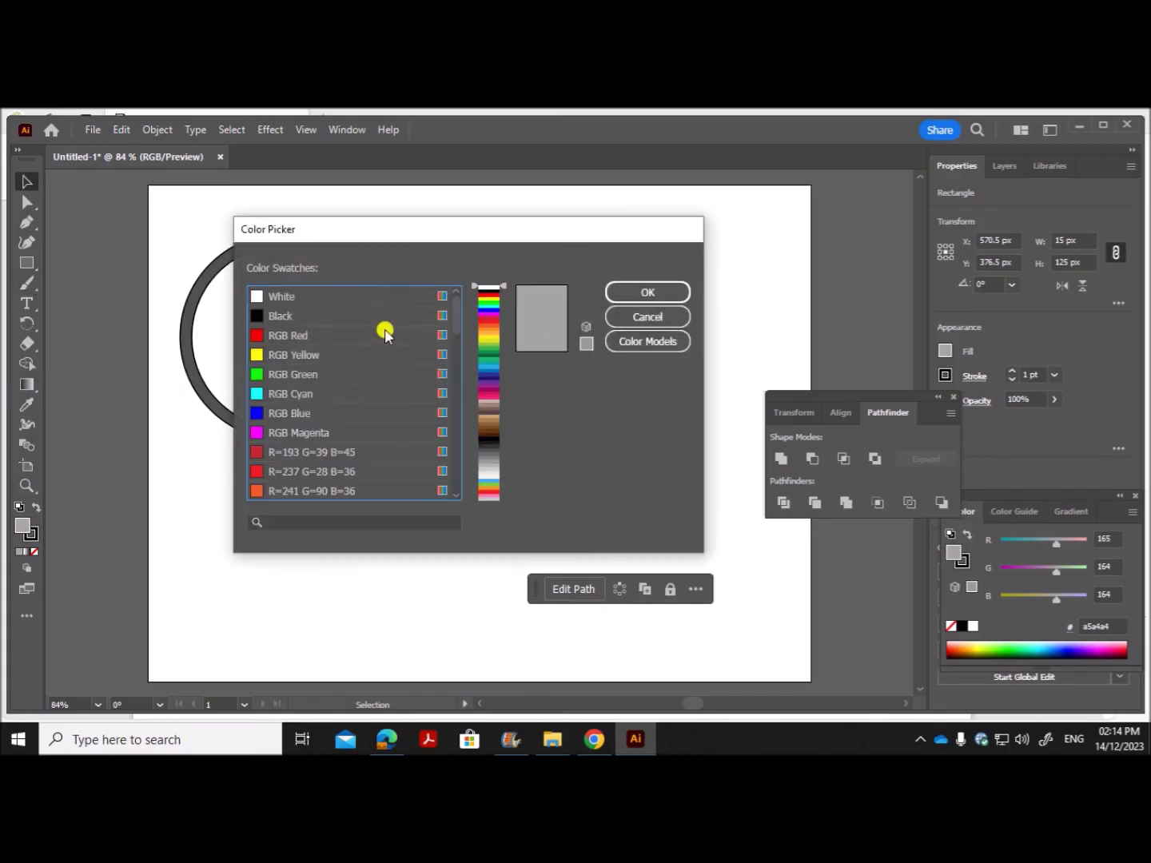
left_click(332, 316)
left_click(649, 293)
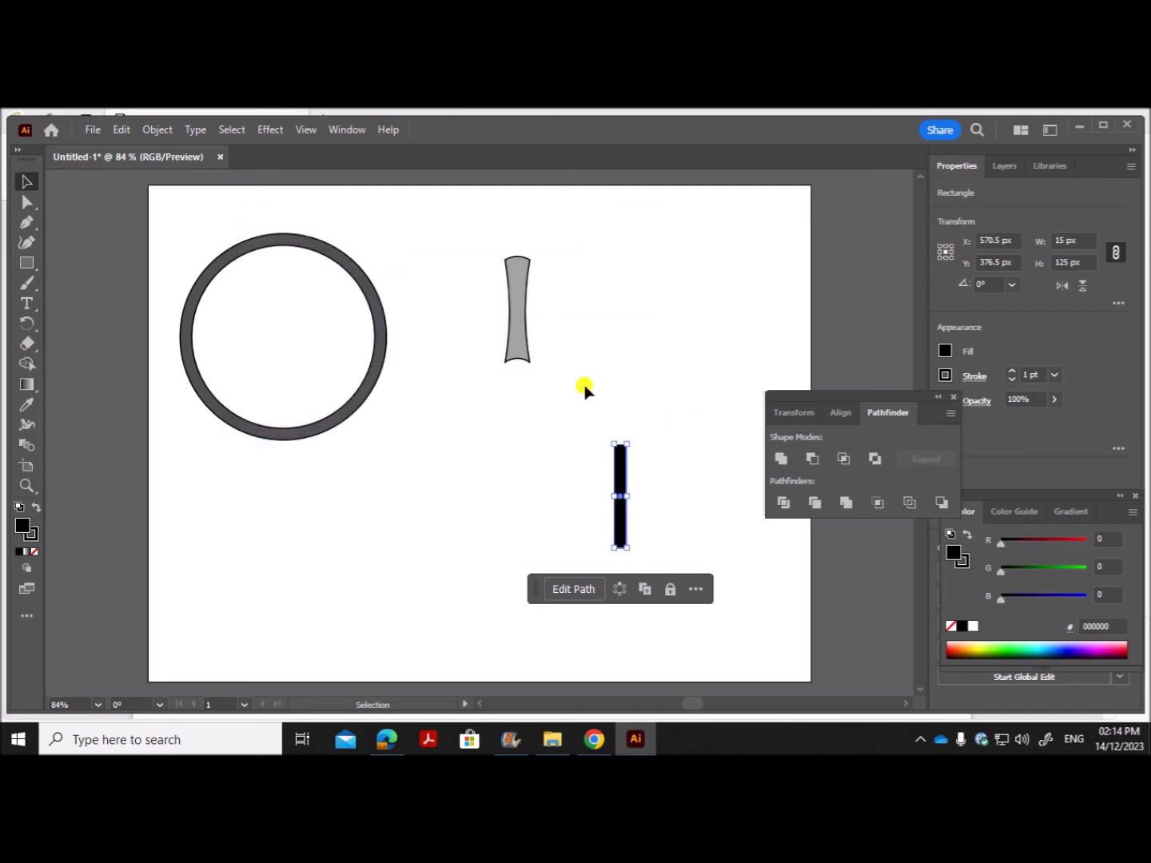
Try pinching the black bar's sides with the Curvature tool, undo it, and zoom to 150%
left_click(26, 247)
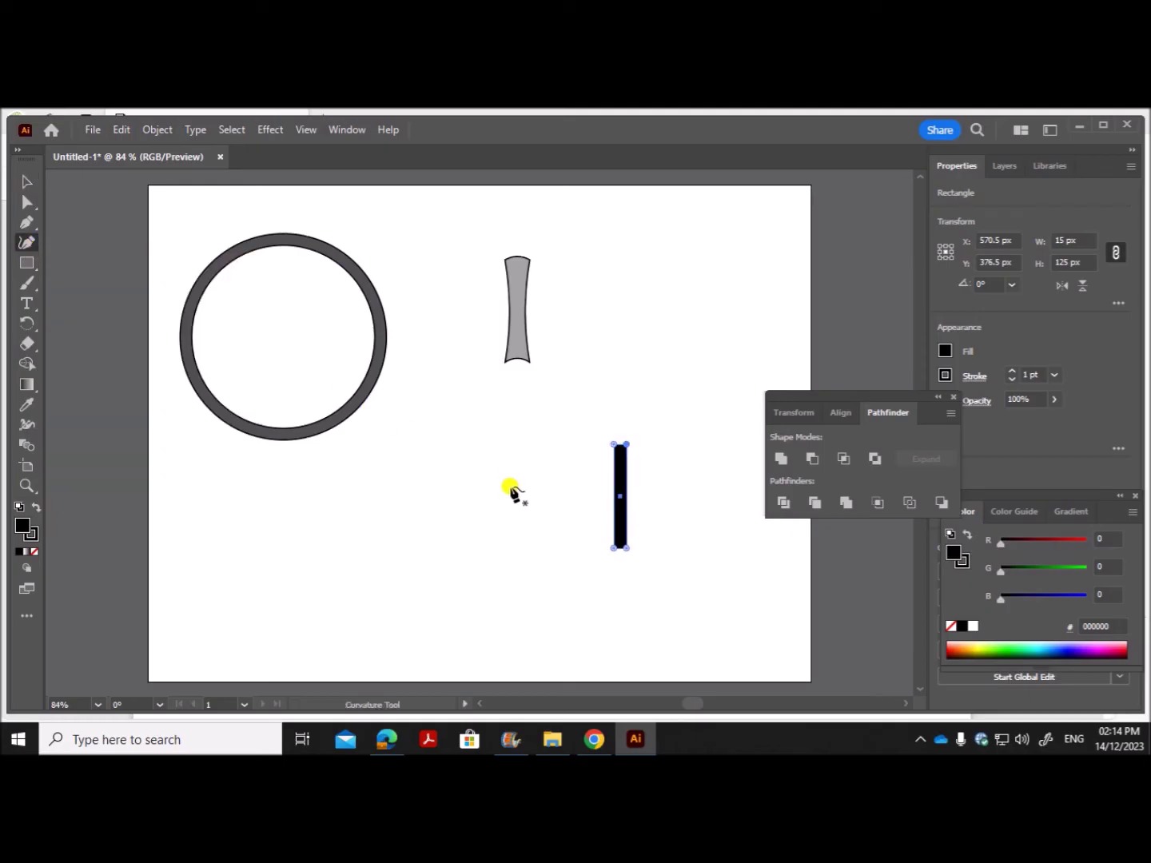
left_click(625, 495)
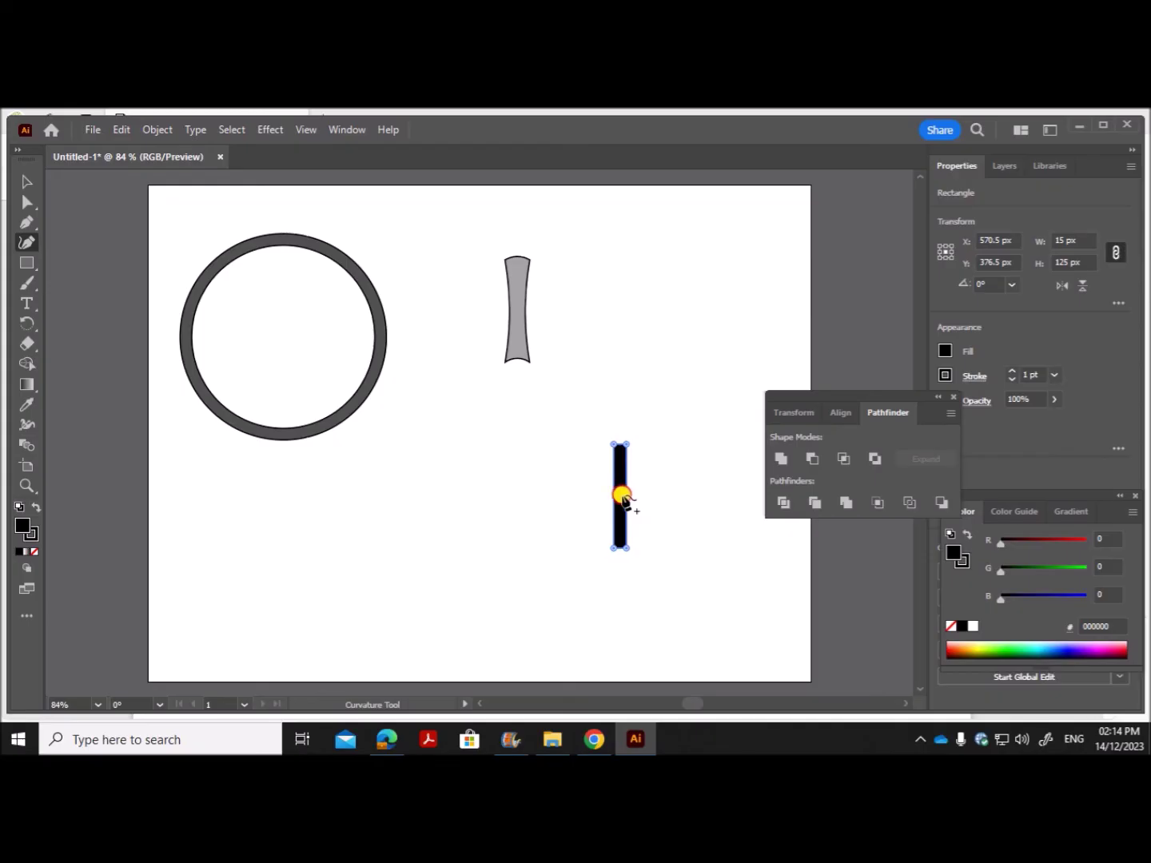
left_click_drag(622, 498, 621, 497)
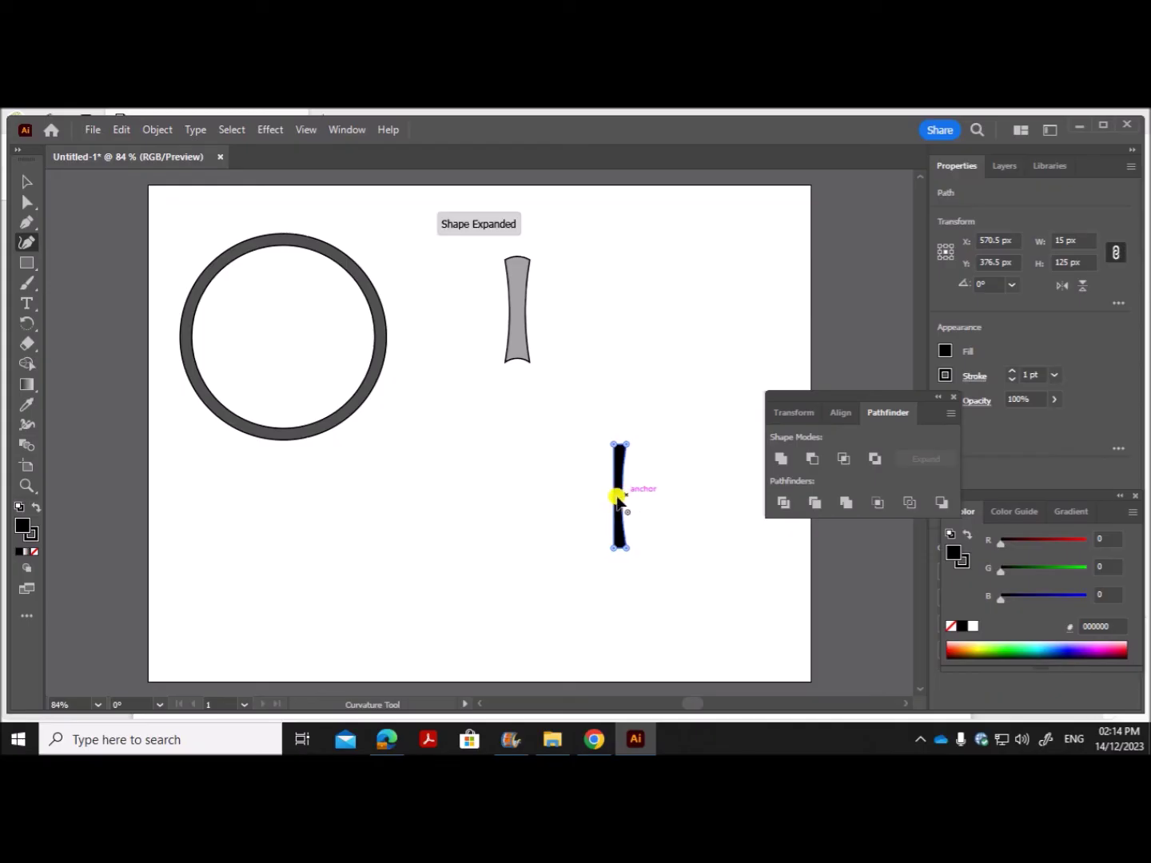
left_click_drag(619, 501, 617, 504)
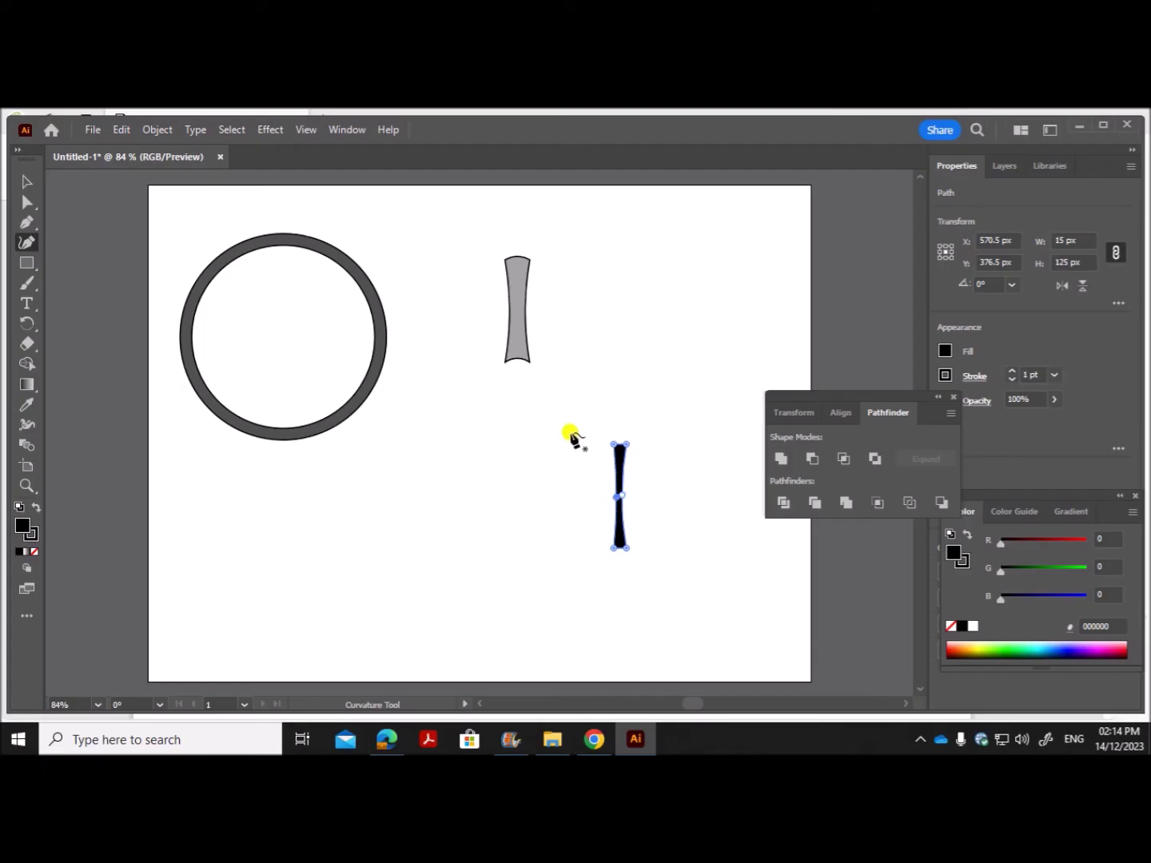
left_click(26, 182)
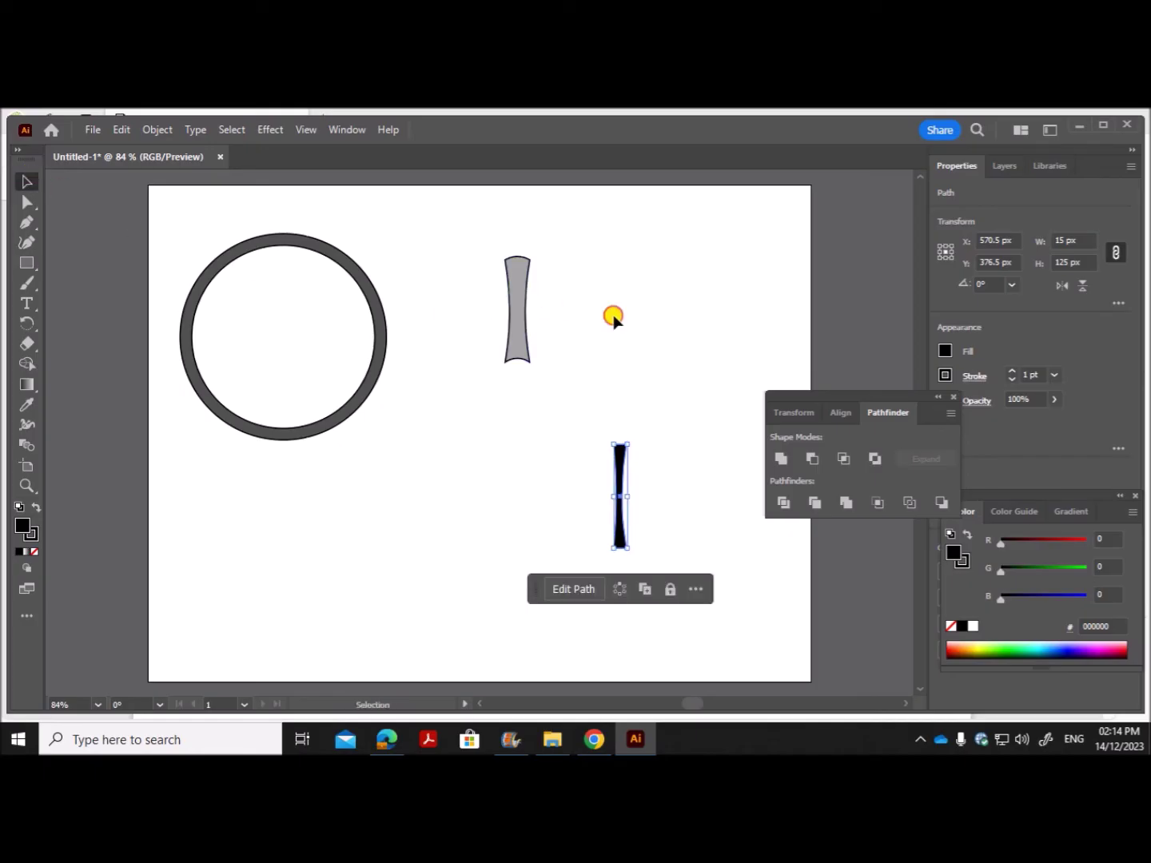
left_click(721, 329)
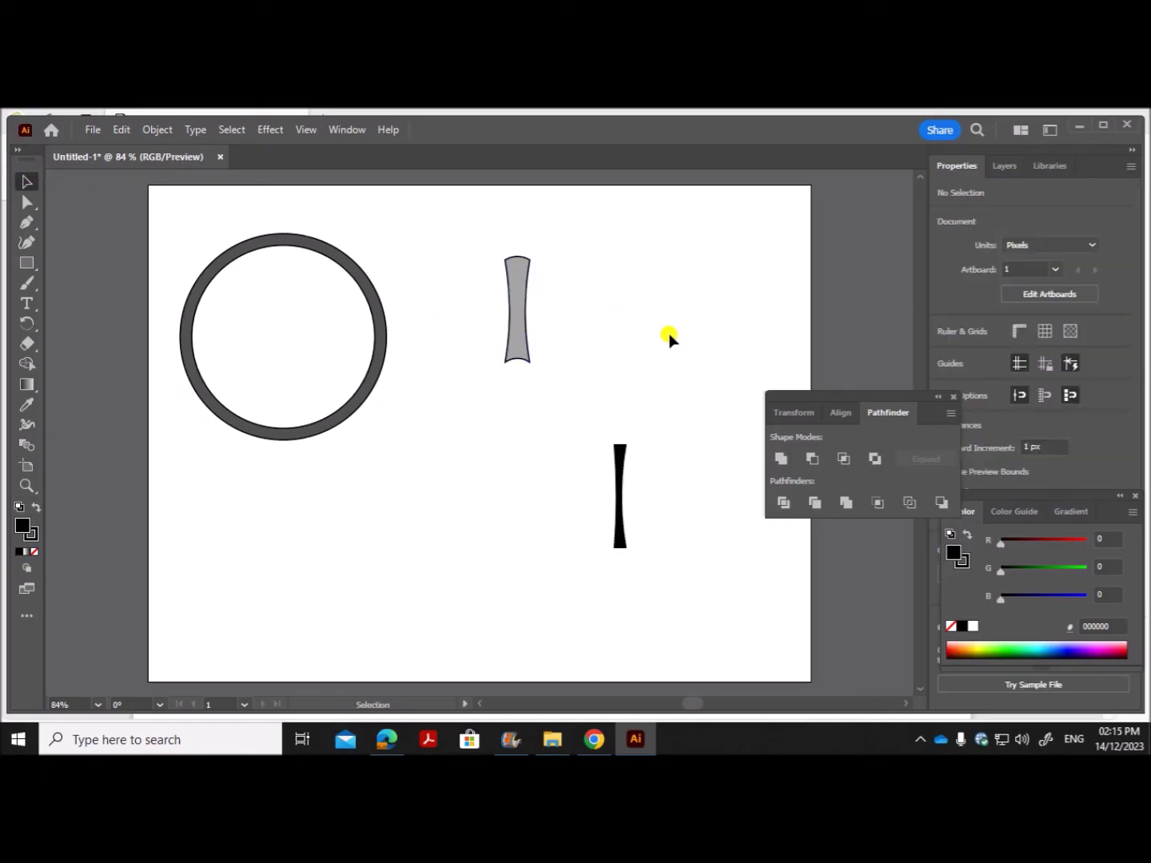
key("ctrl+z")
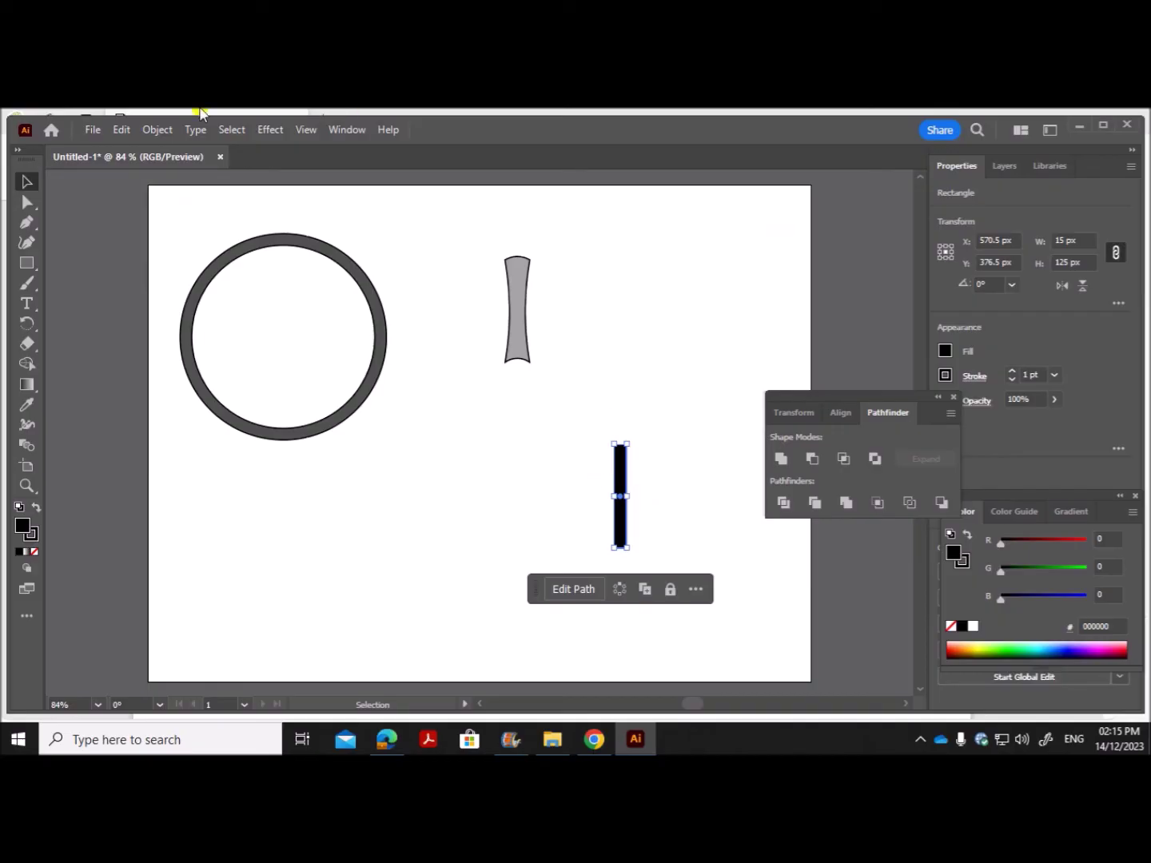
left_click(307, 129)
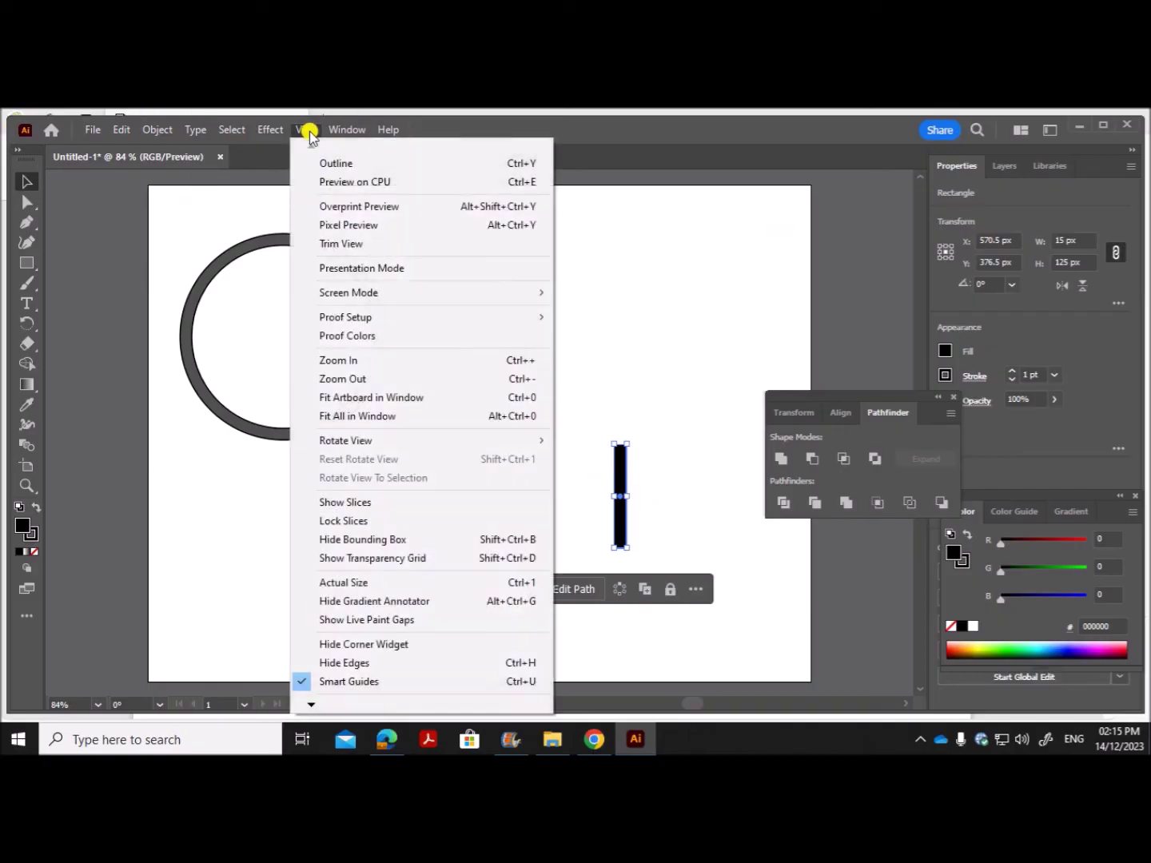
left_click(755, 300)
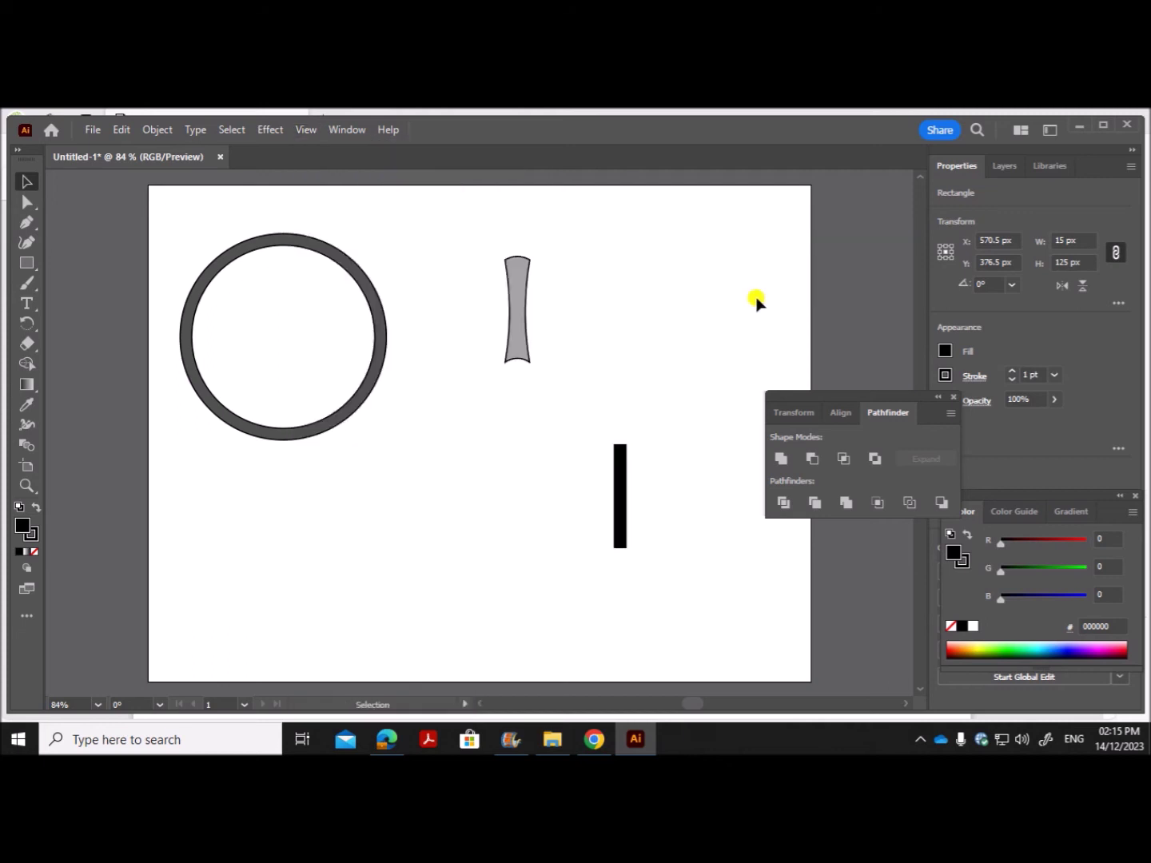
key("ctrl+equal")
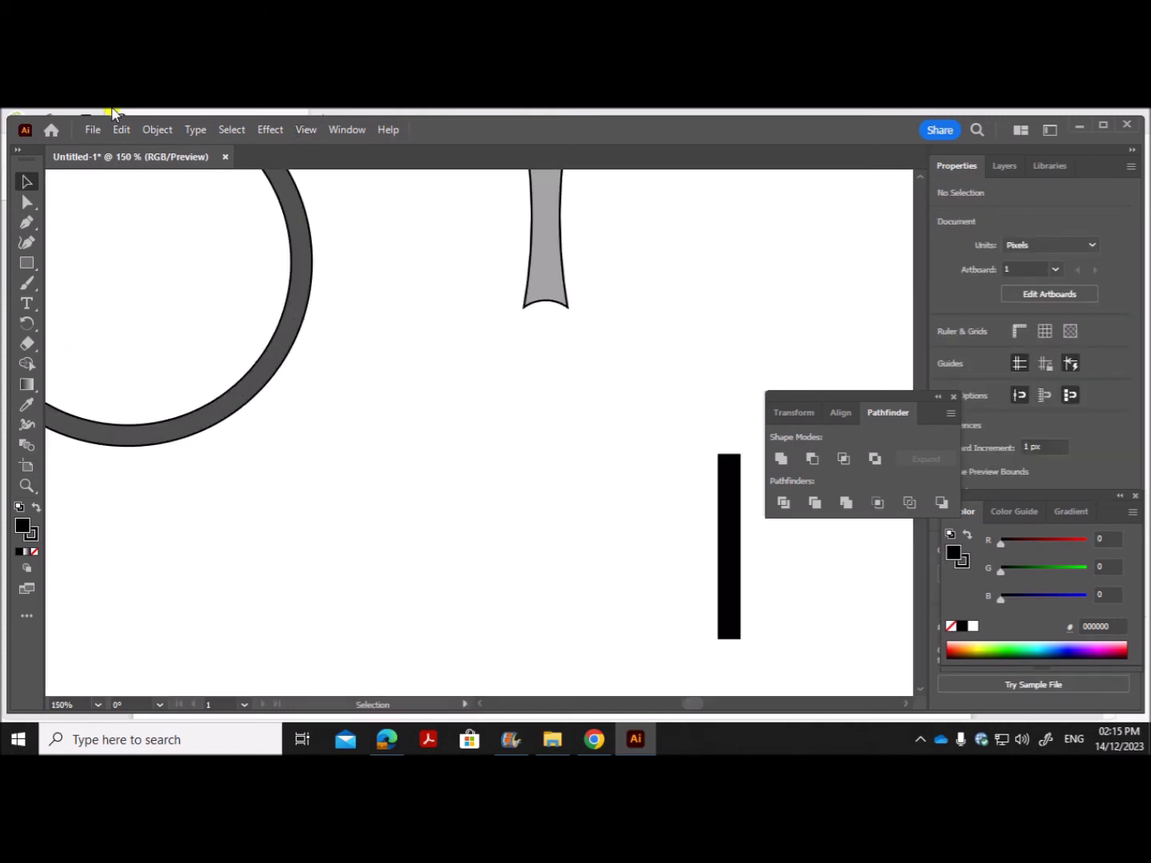
Drag the black bar's long sides inward with the Curvature tool so it tapers
mouse_move(696, 704)
left_mouse_down()
mouse_move(730, 709)
mouse_move(702, 711)
left_mouse_up()
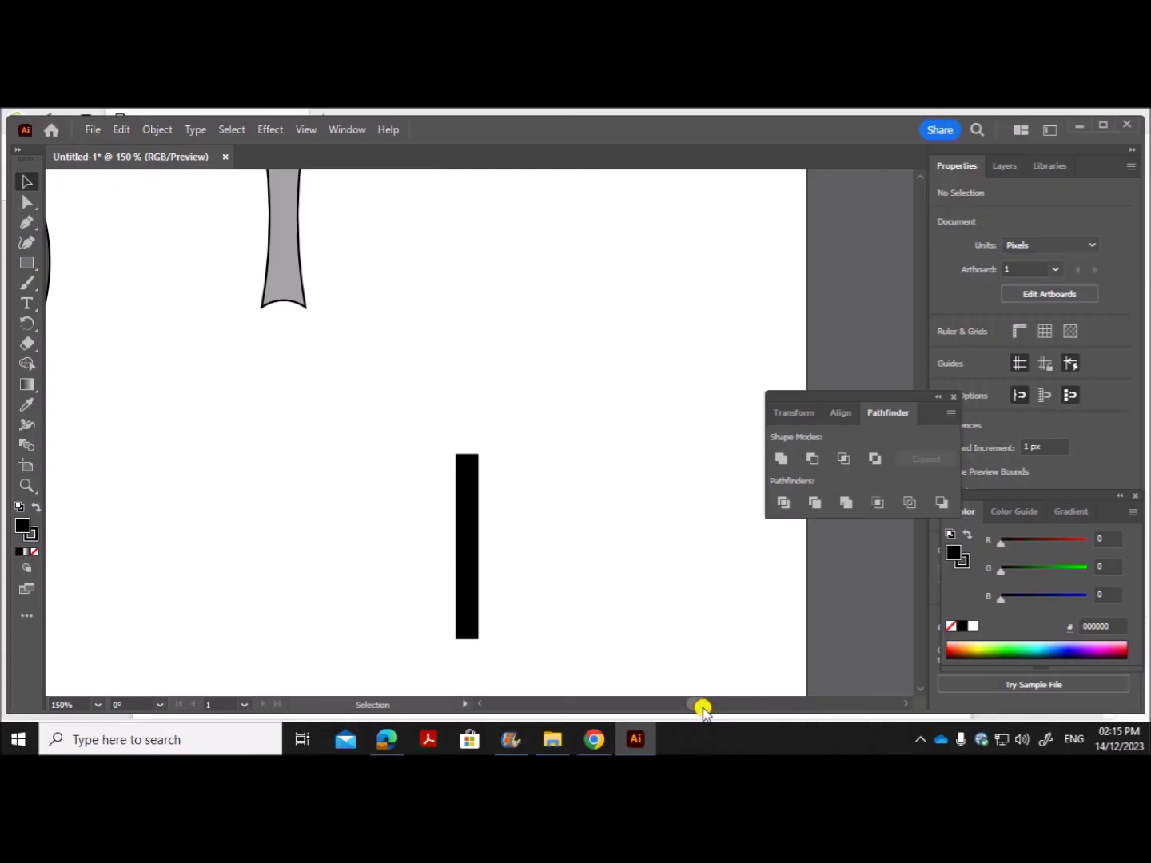
left_click(477, 534)
left_click(29, 241)
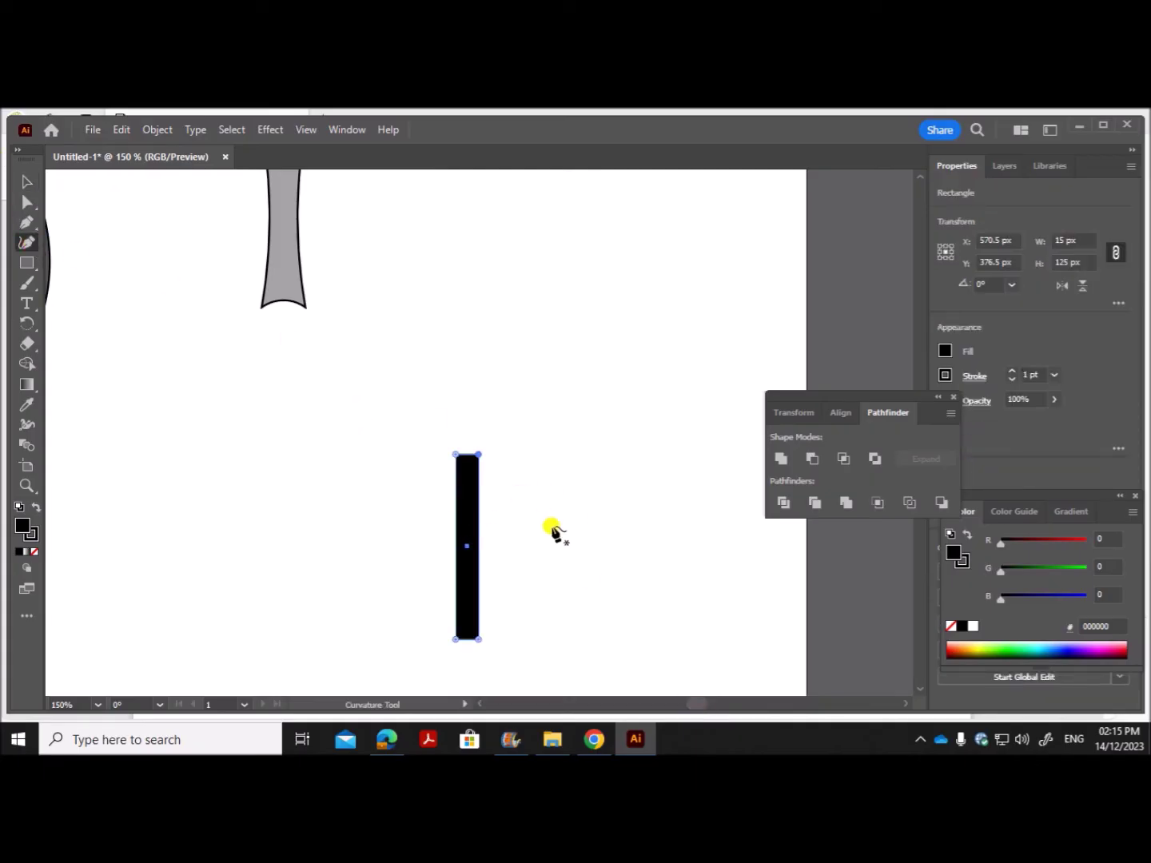
left_click_drag(478, 543, 459, 545)
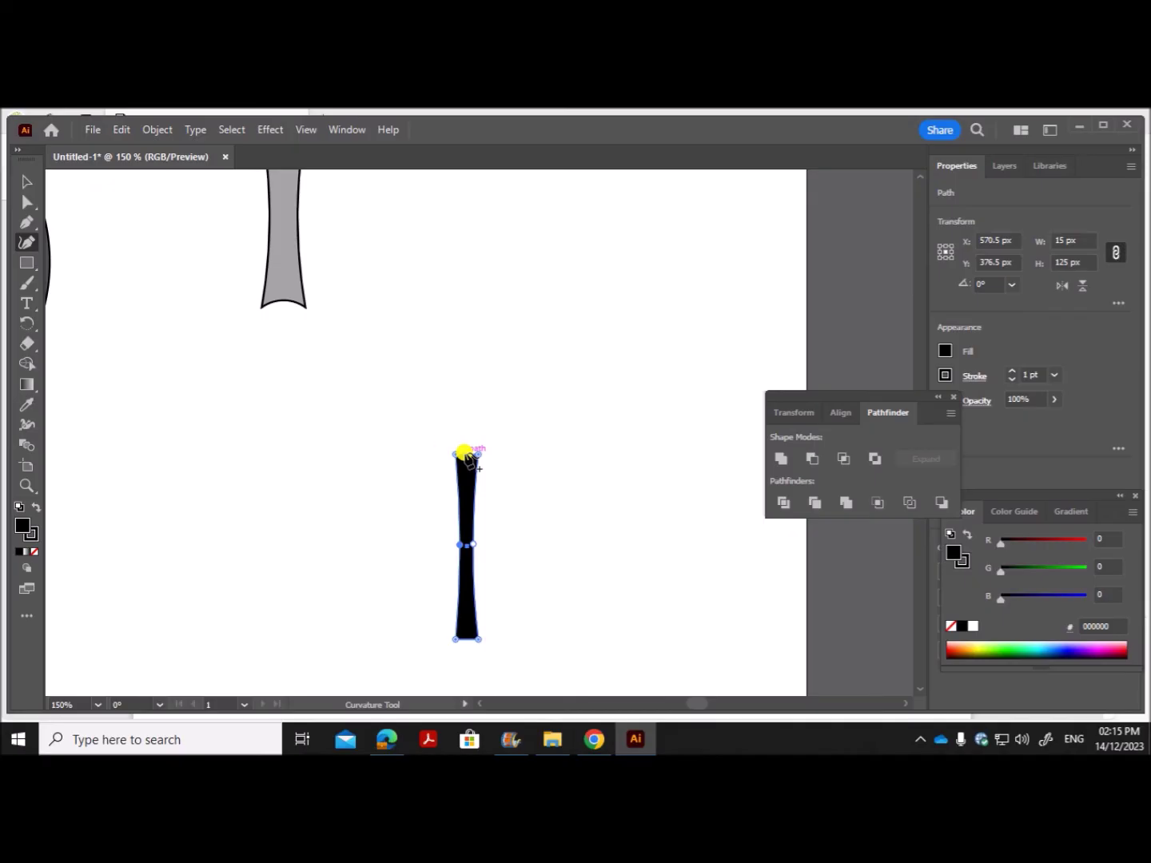
left_click(26, 181)
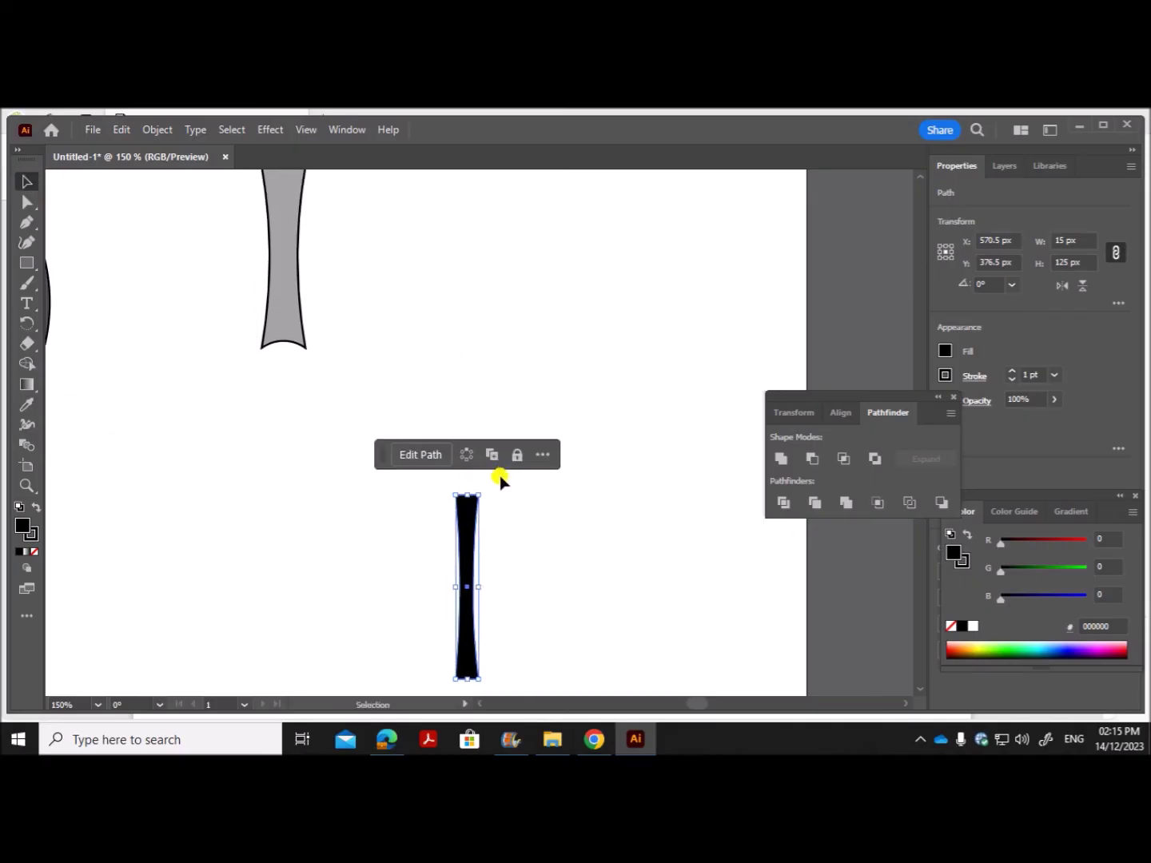
Move the black hourglass strip onto the grey spoke and centre it inside
left_click_drag(467, 524, 298, 230)
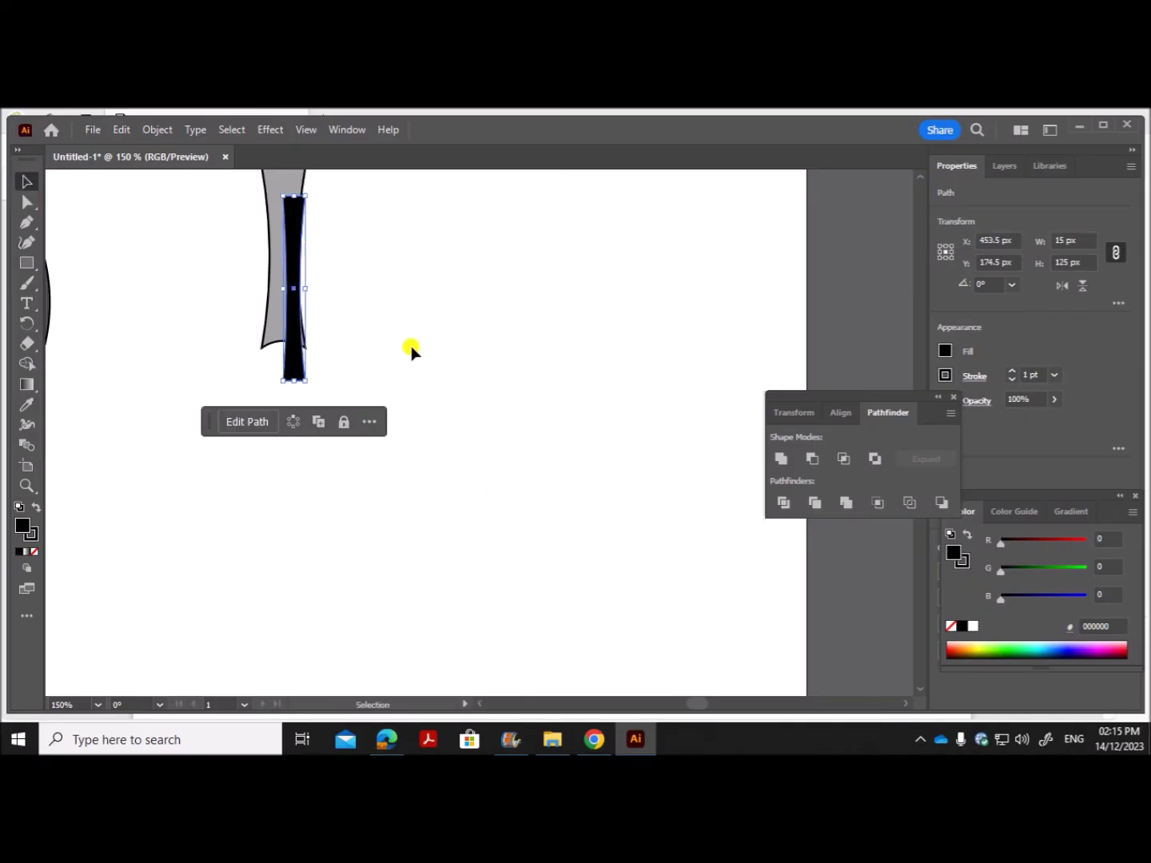
scroll(415, 355, "up", 3)
left_click_drag(299, 342, 291, 314)
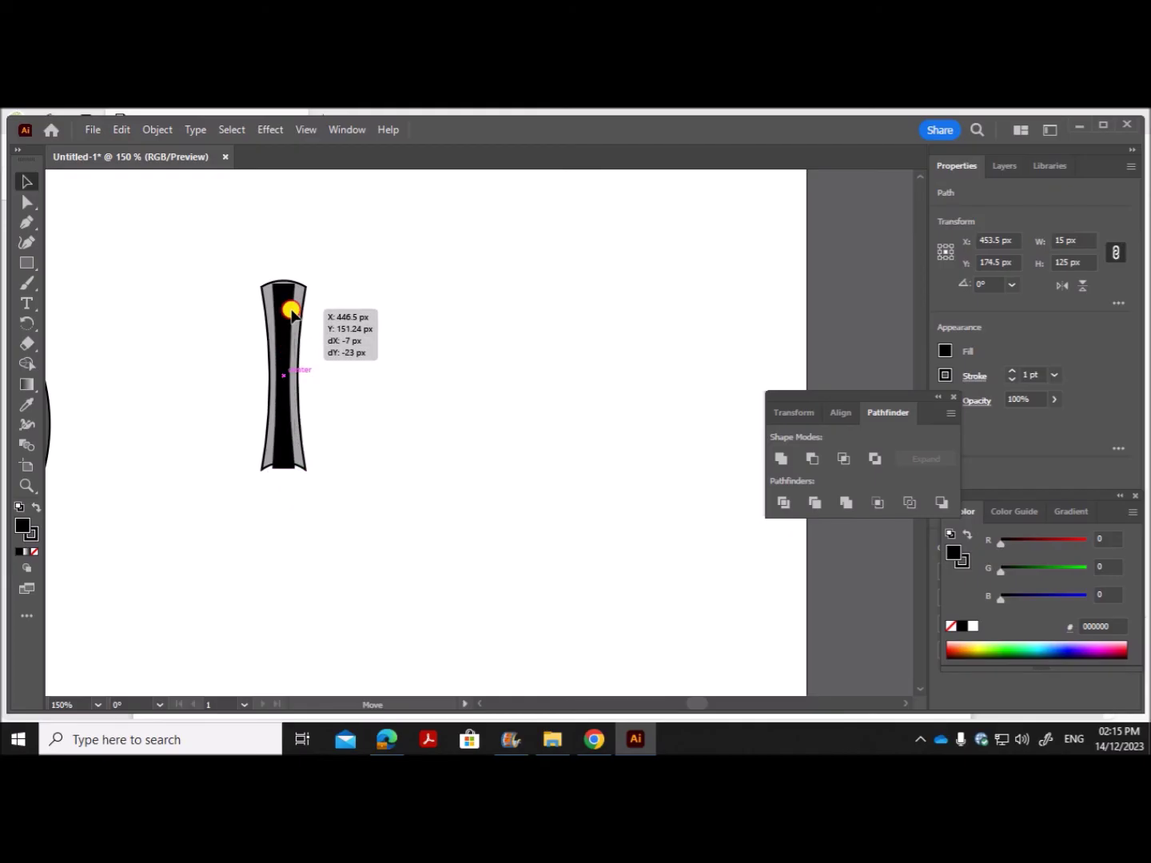
left_click_drag(290, 314, 292, 313)
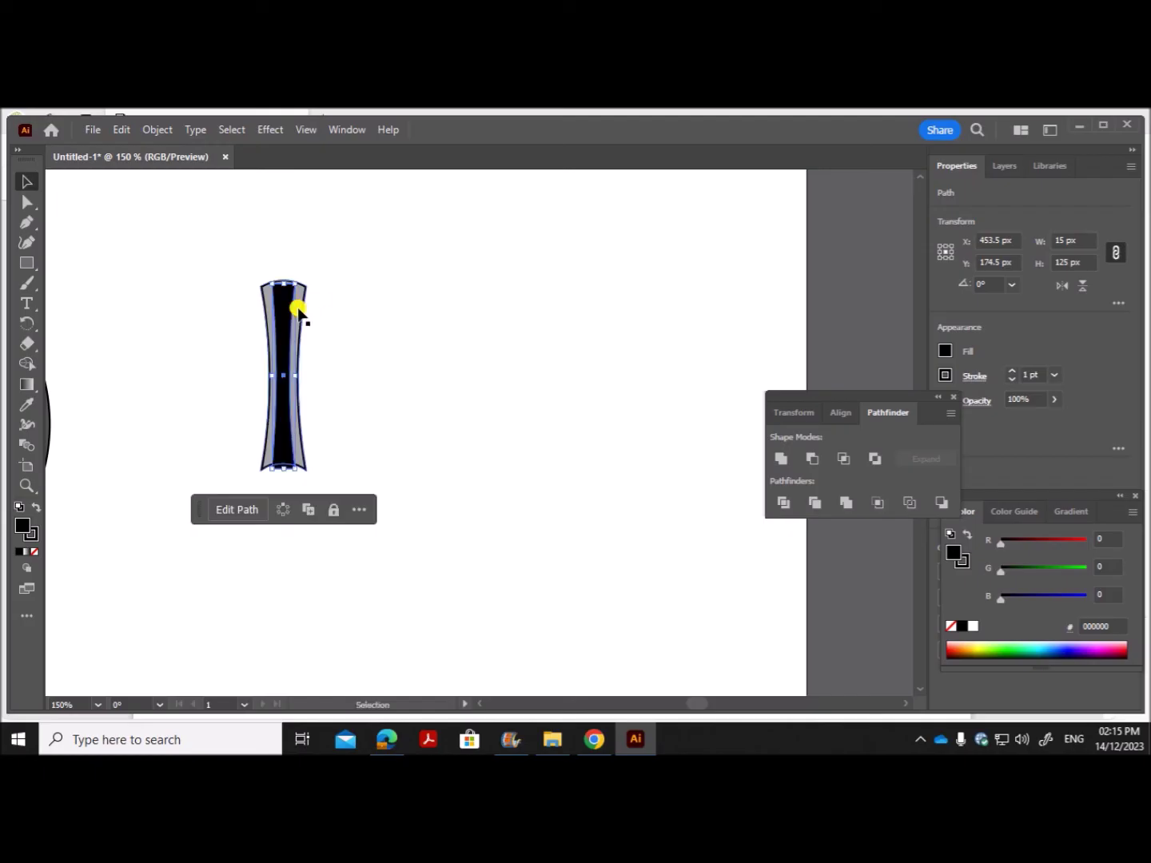
left_click(27, 241)
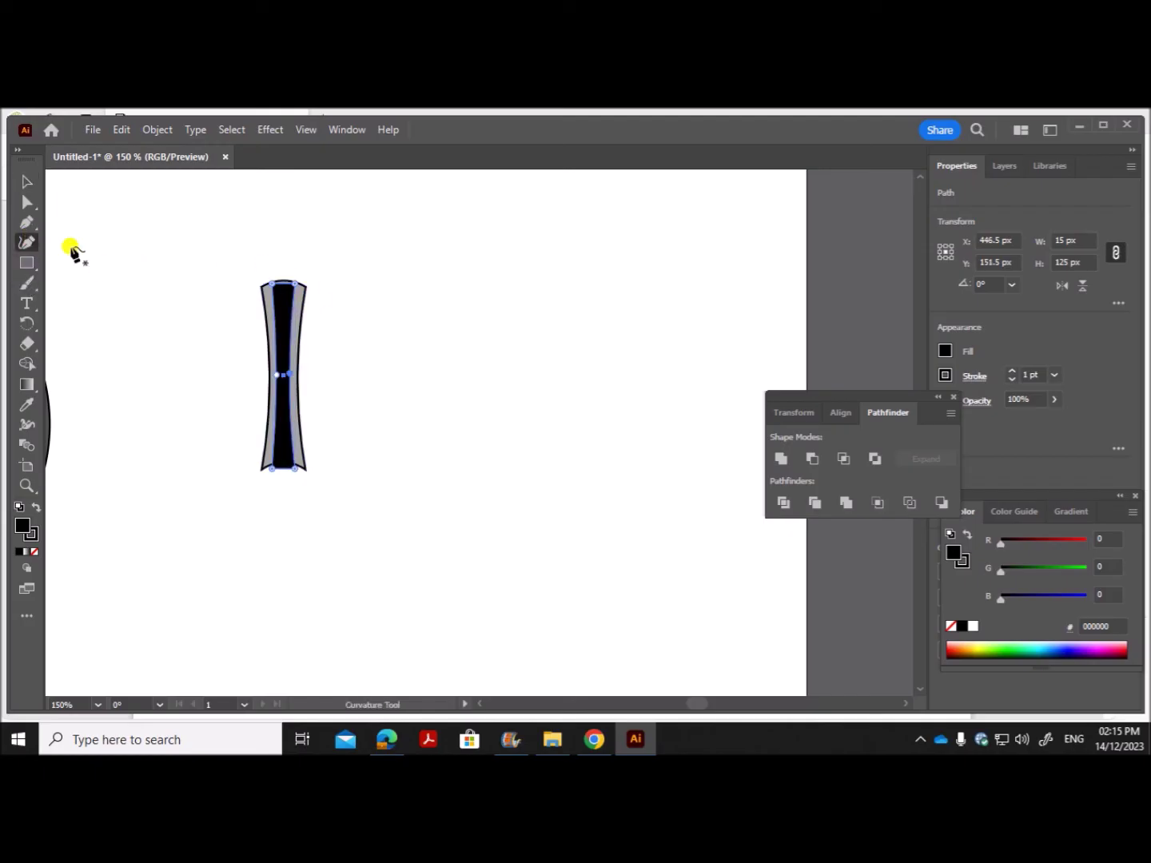
Reshape the top end of the black strip with the Curvature tool
left_click(281, 284)
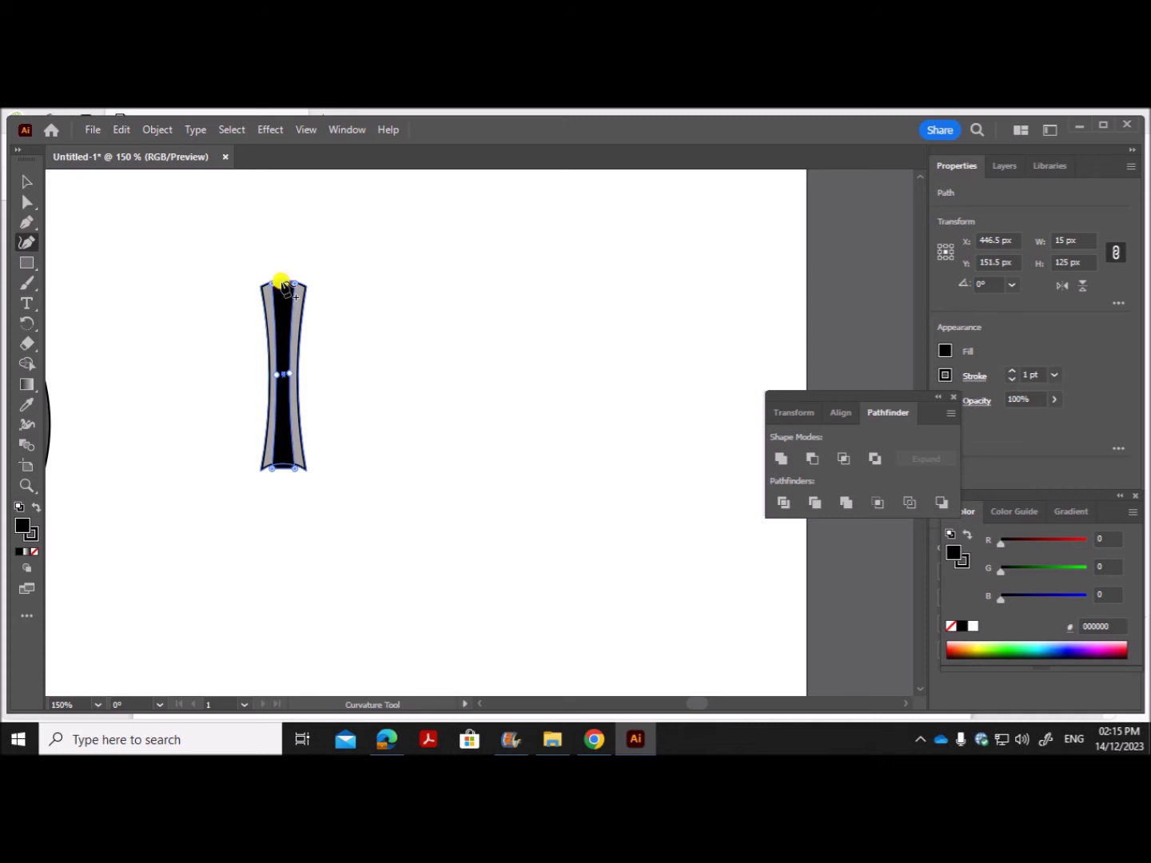
left_click(26, 182)
left_click(451, 424)
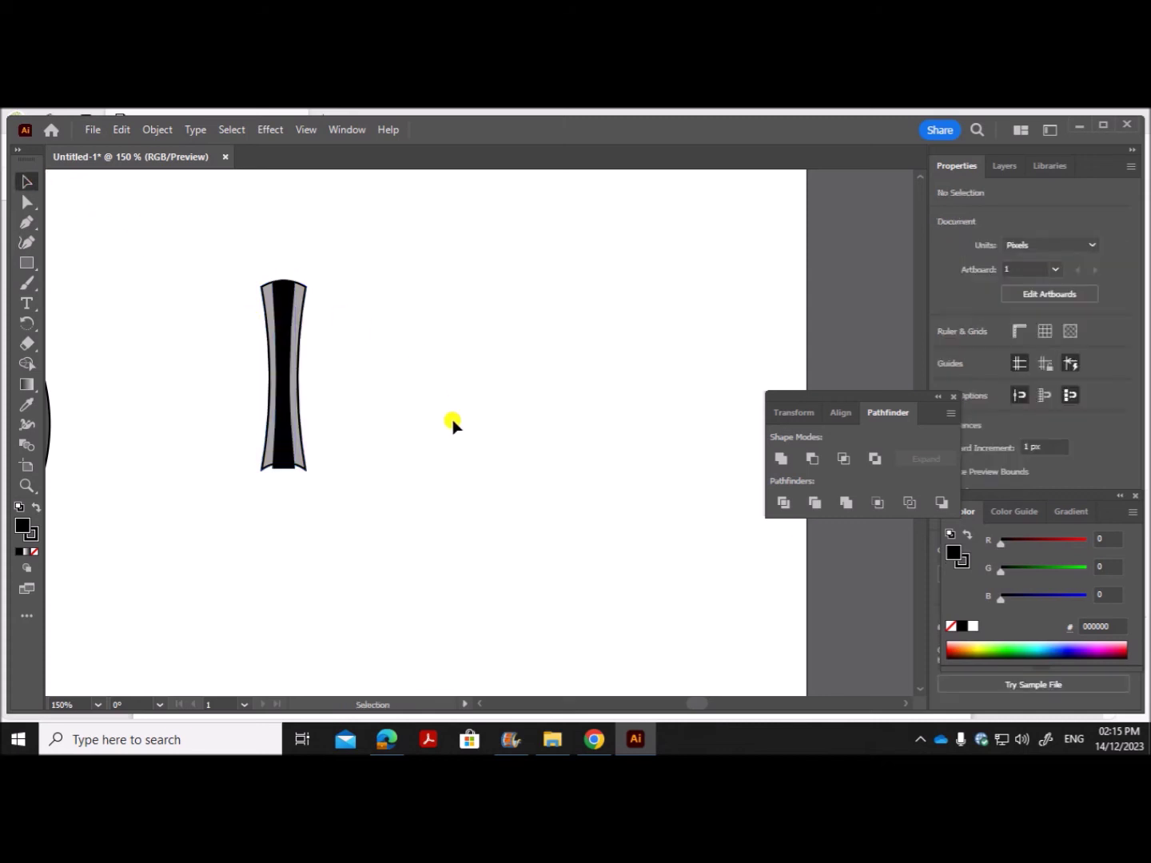
left_click(283, 455)
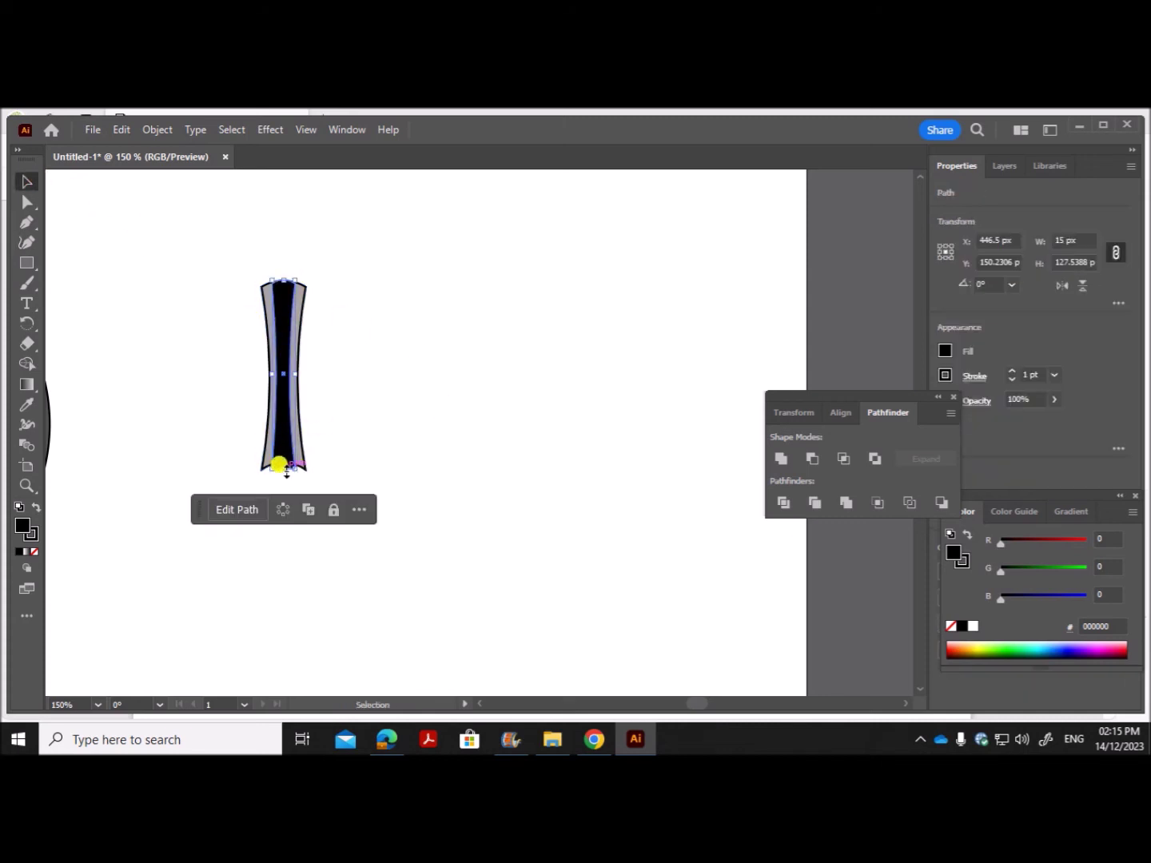
left_click(25, 242)
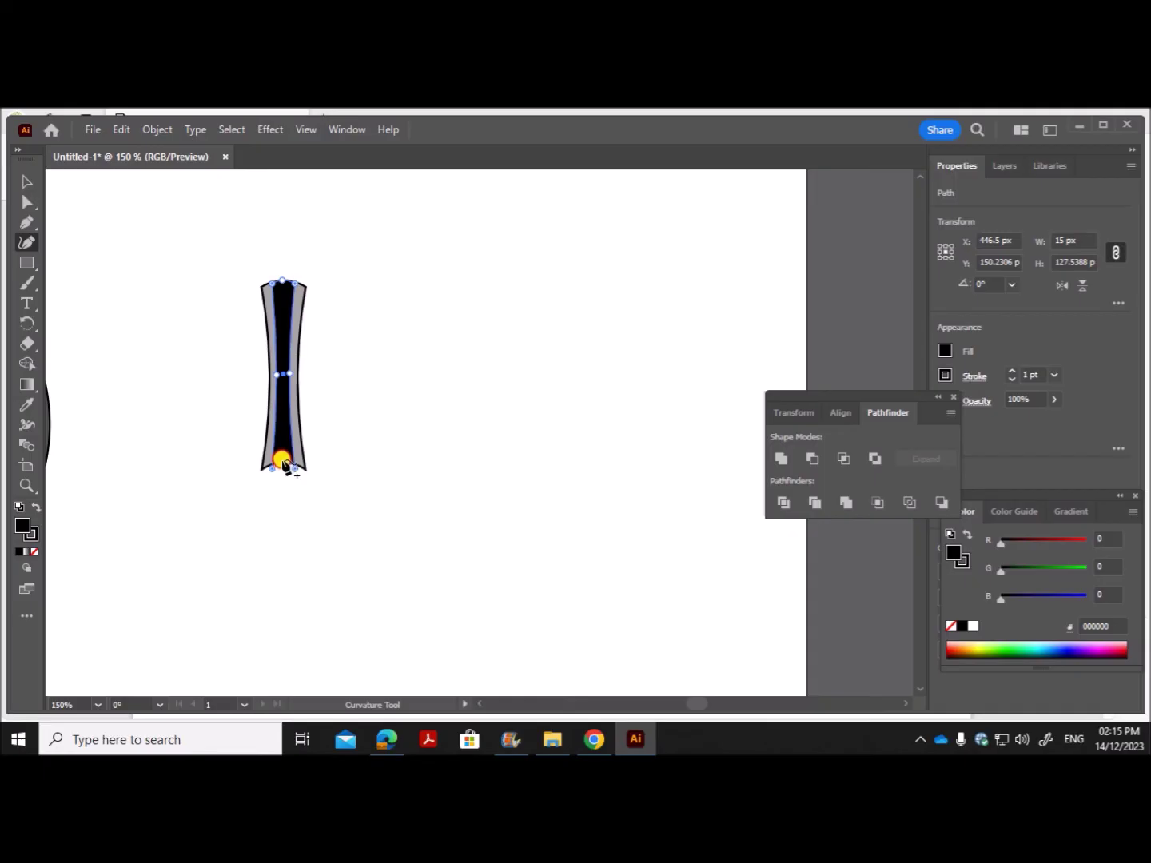
left_click(26, 181)
left_click(469, 368)
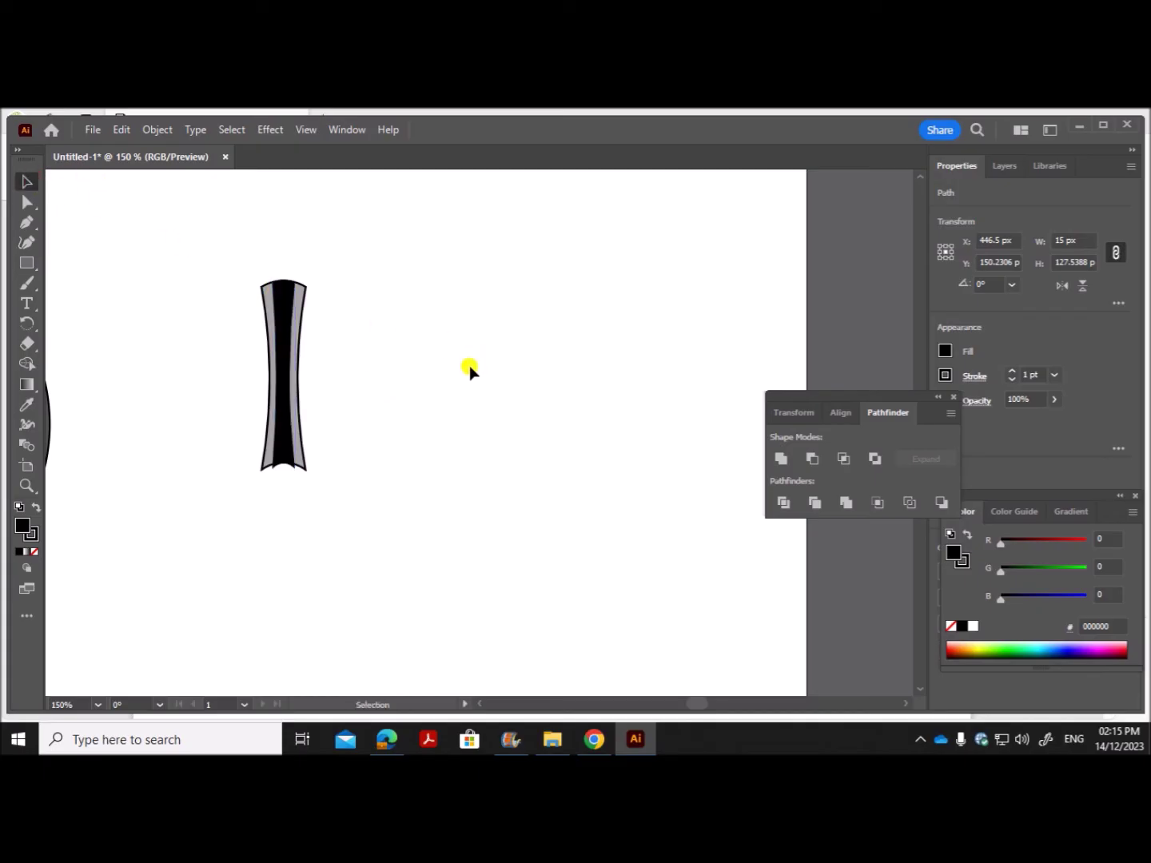
left_click(284, 458)
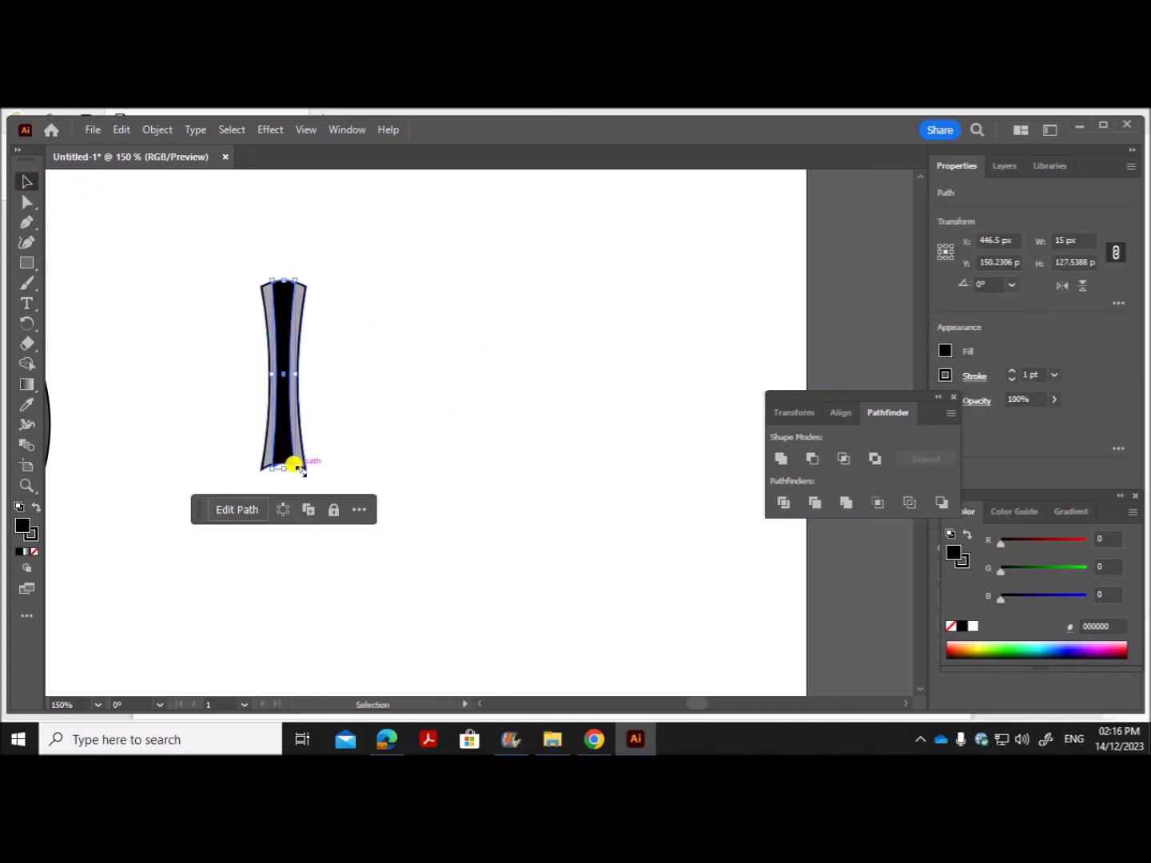
Shift the strip's bottom anchors to fit the spoke end, then compare against the reference PDF
left_click(28, 205)
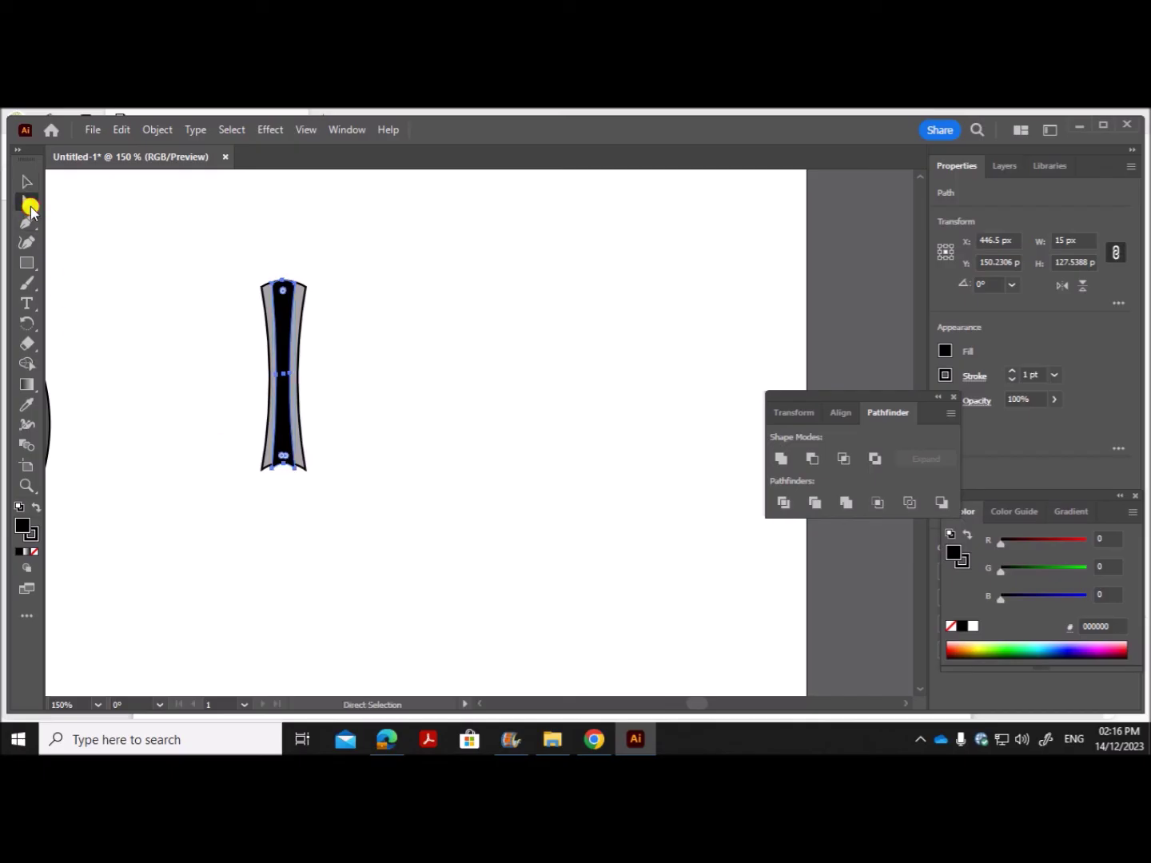
left_click_drag(295, 472, 289, 469)
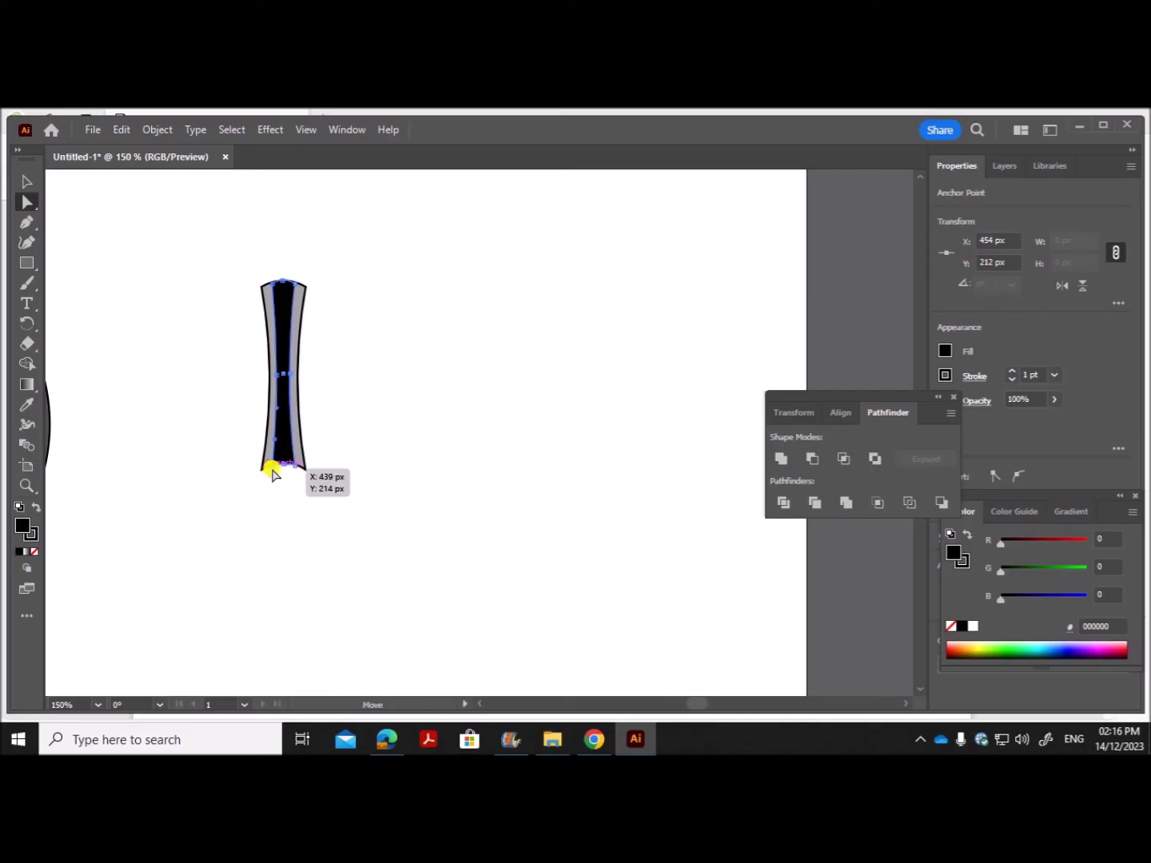
left_click_drag(272, 474, 267, 466)
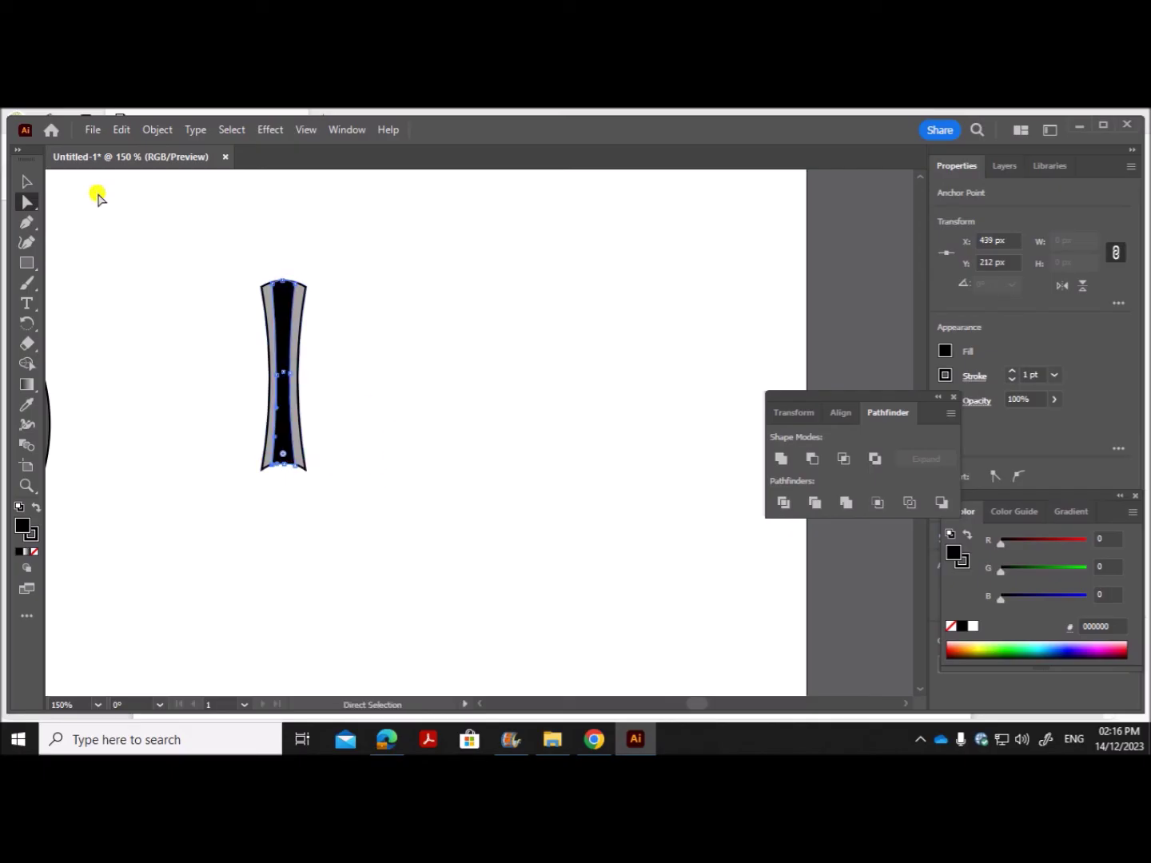
left_click(36, 183)
left_click(644, 433)
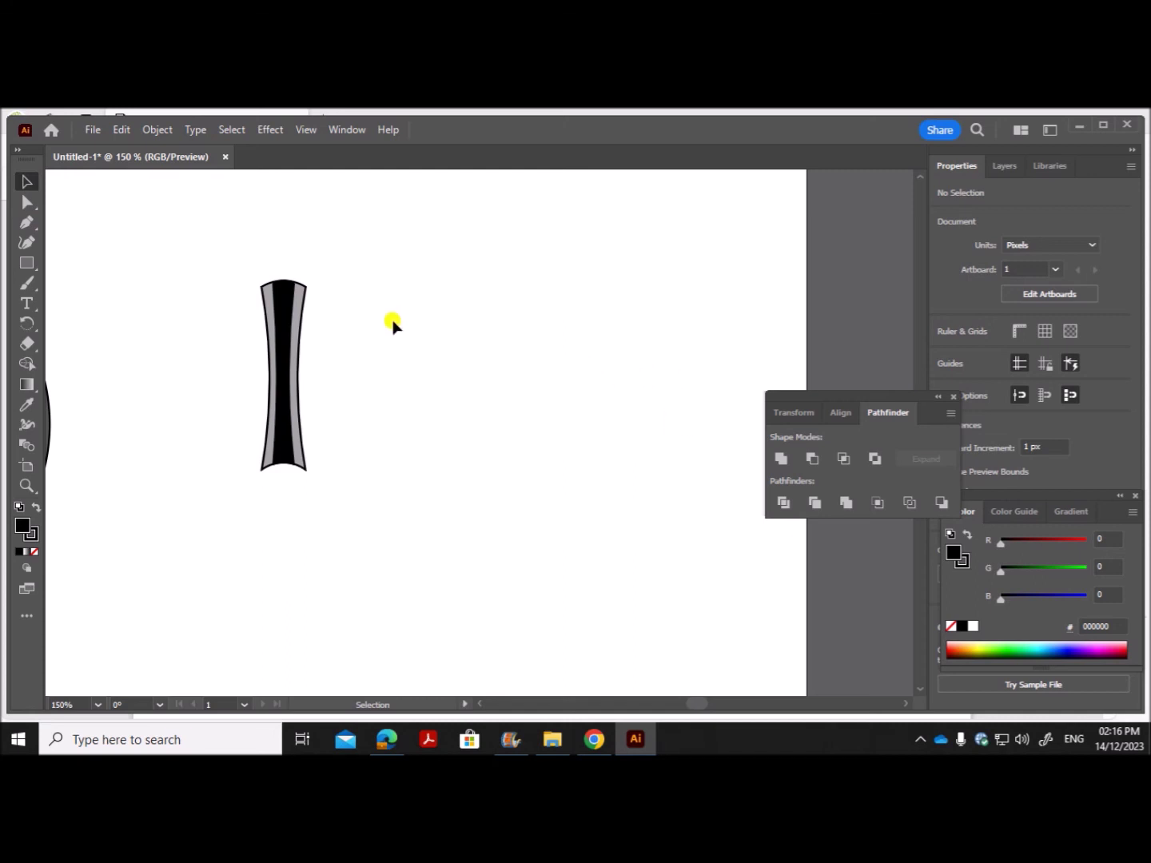
left_click(387, 739)
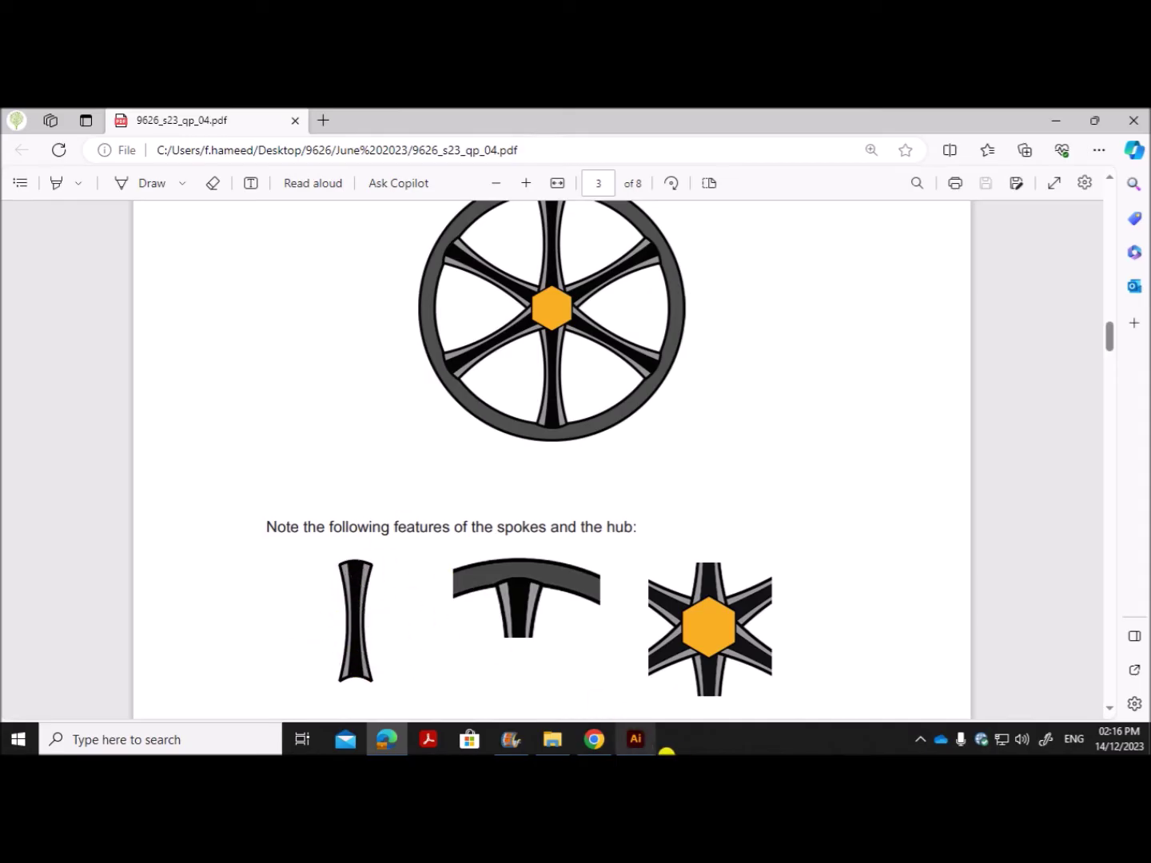
left_click(636, 739)
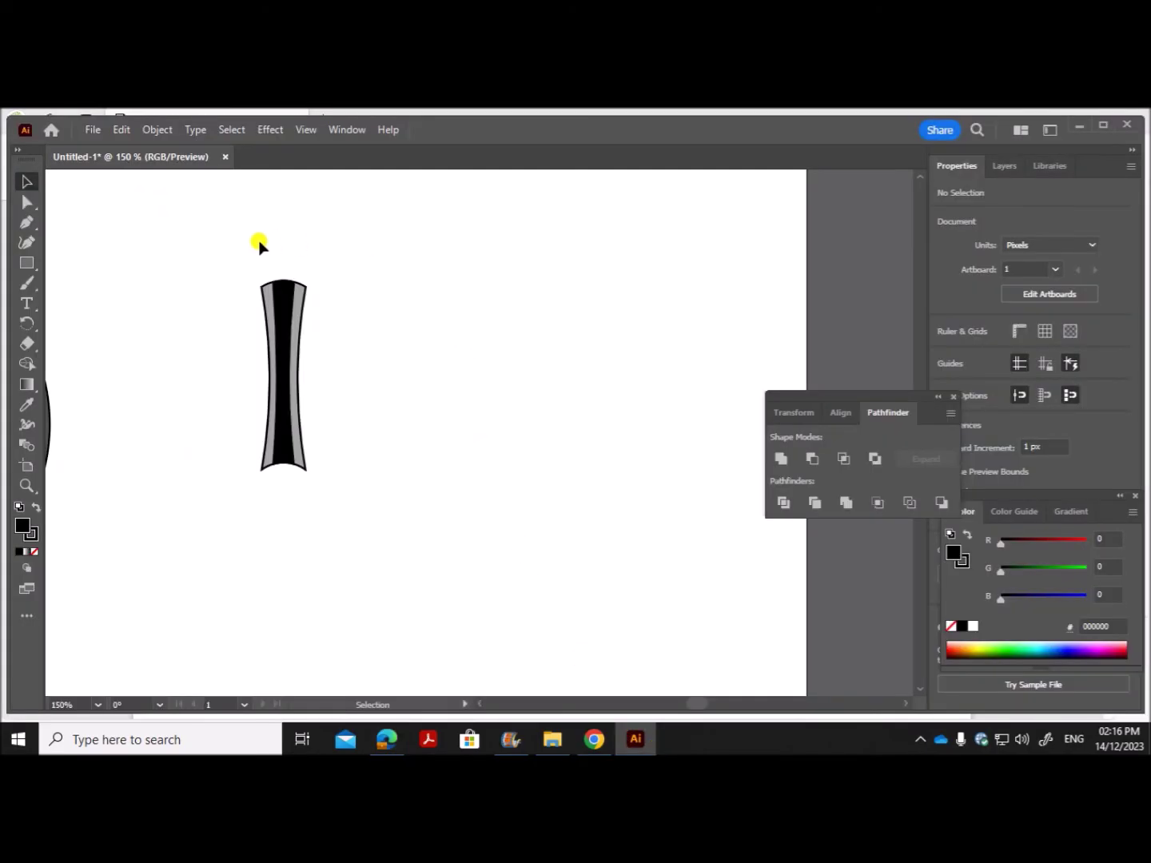
Group the grey and black spoke parts into one spoke
left_click(294, 373)
right_click(283, 385)
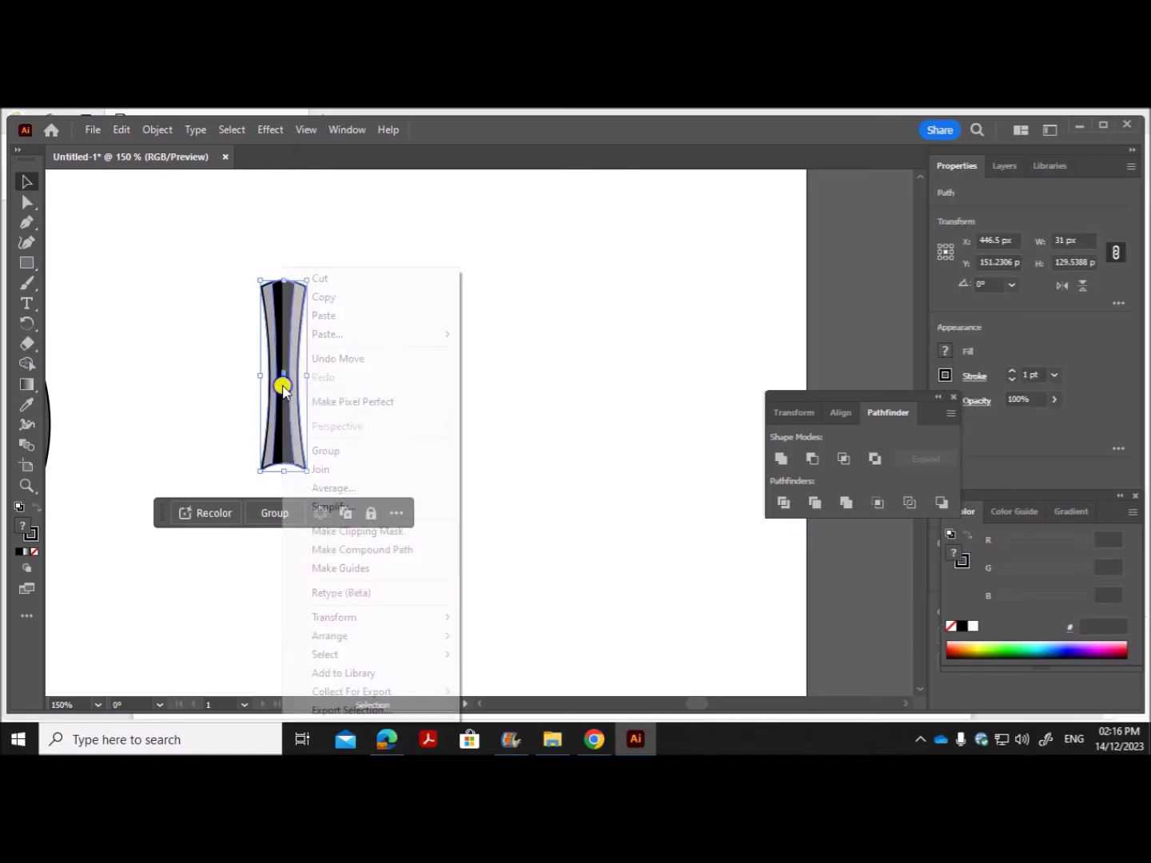
left_click(344, 459)
left_click(316, 404)
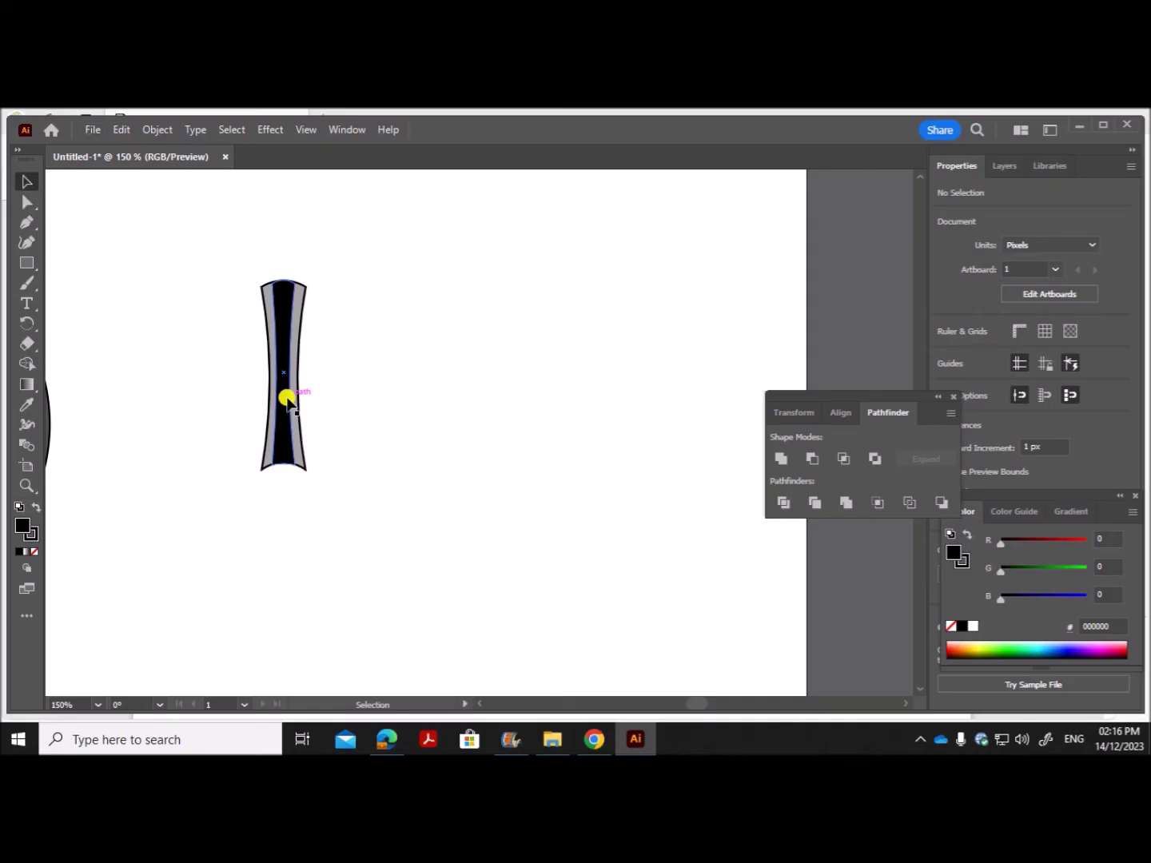
Alt-drag a copy of the spoke, rotate it 180°, and place it below the original
left_click(289, 430)
left_click_drag(278, 434, 379, 430)
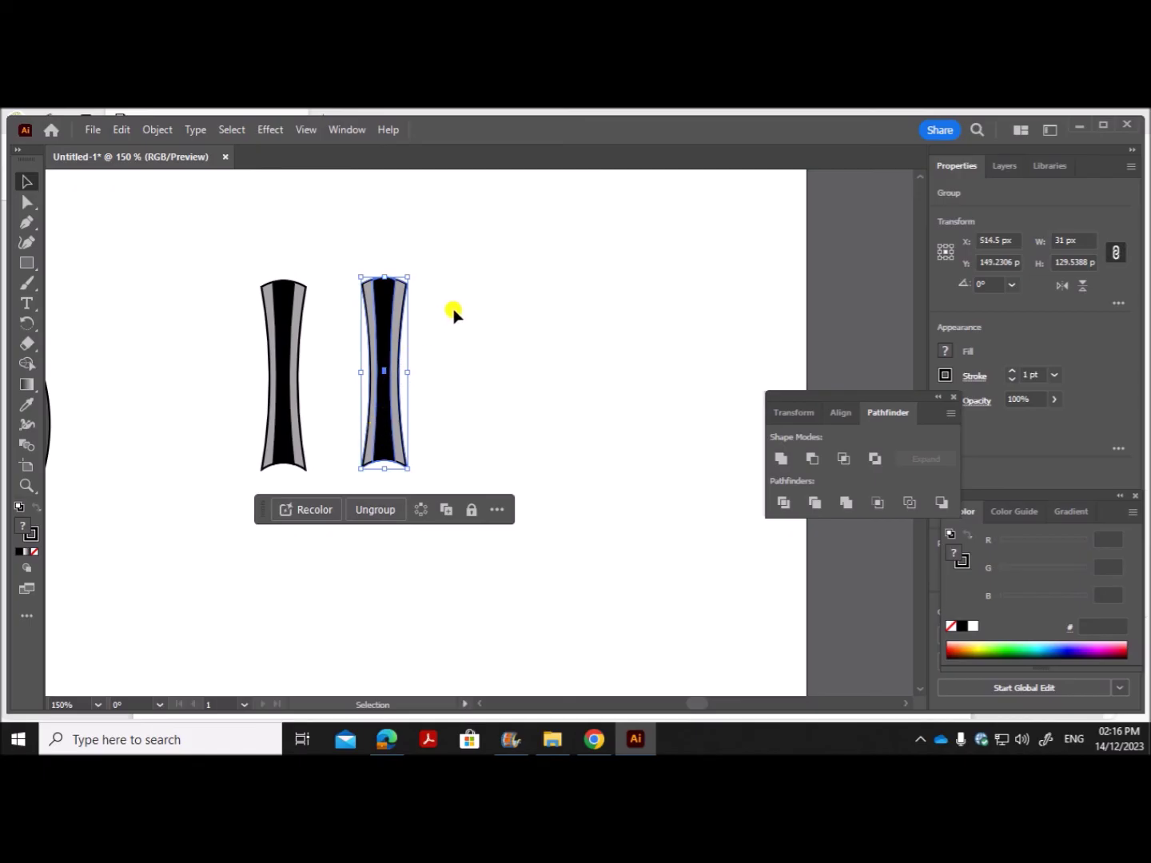
key("alt")
left_click_drag(409, 265, 372, 435)
left_click_drag(385, 326, 284, 516)
left_click(488, 421)
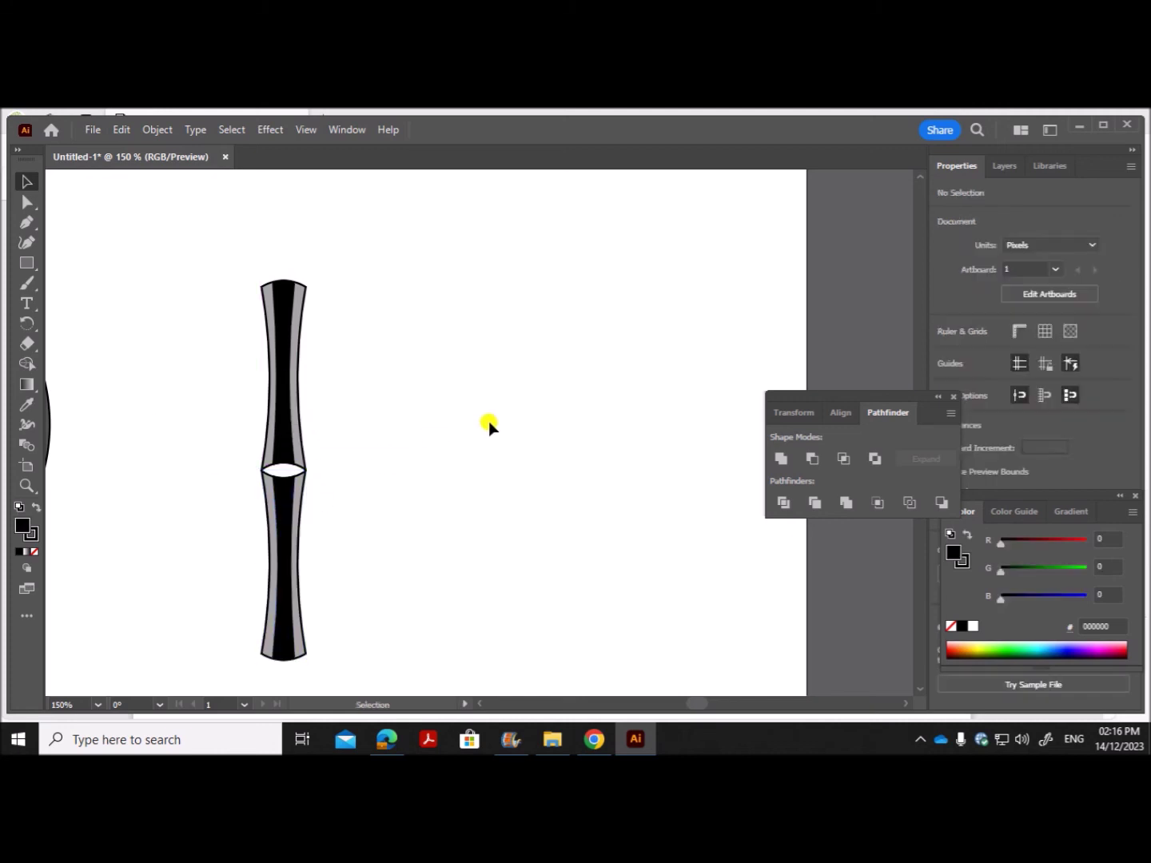
Group both spoke halves into one long spoke and zoom out to 100%
left_click_drag(229, 254, 349, 654)
left_click(412, 578)
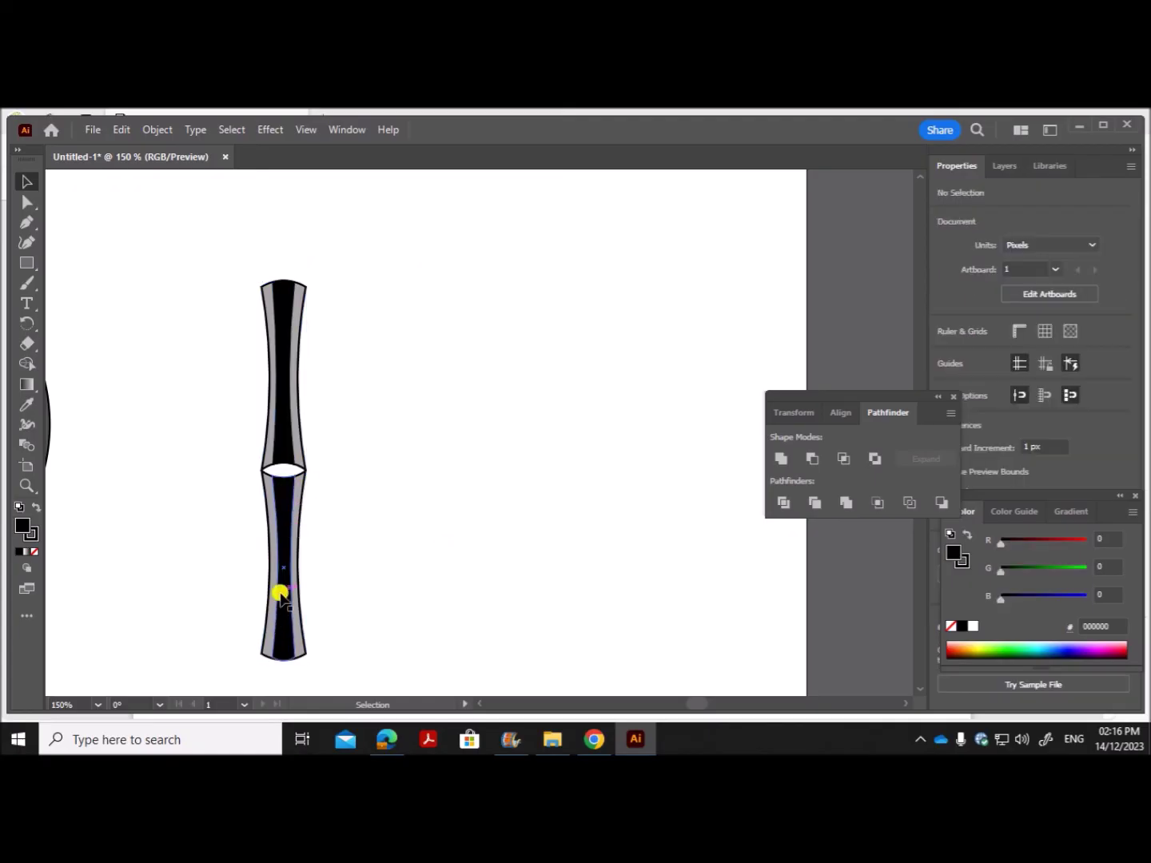
left_click_drag(220, 248, 372, 653)
right_click(290, 455)
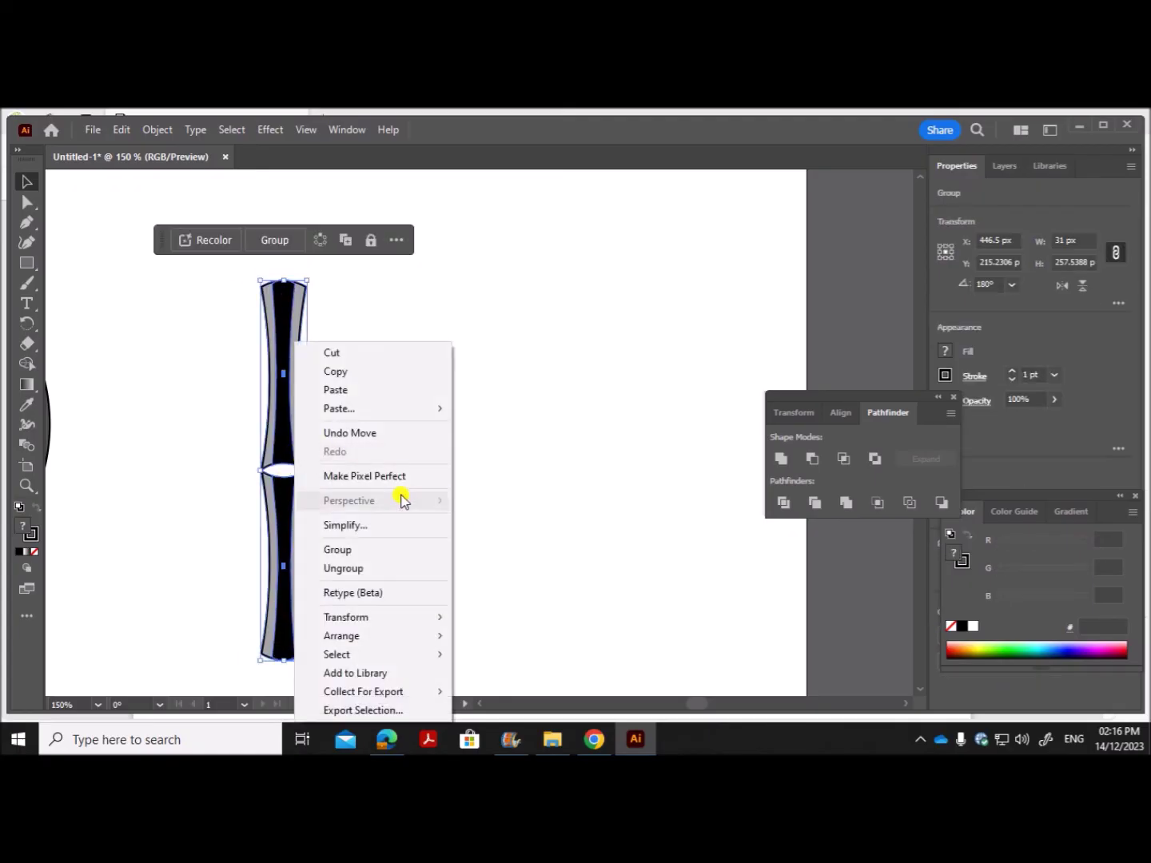
left_click(349, 551)
left_click(527, 592)
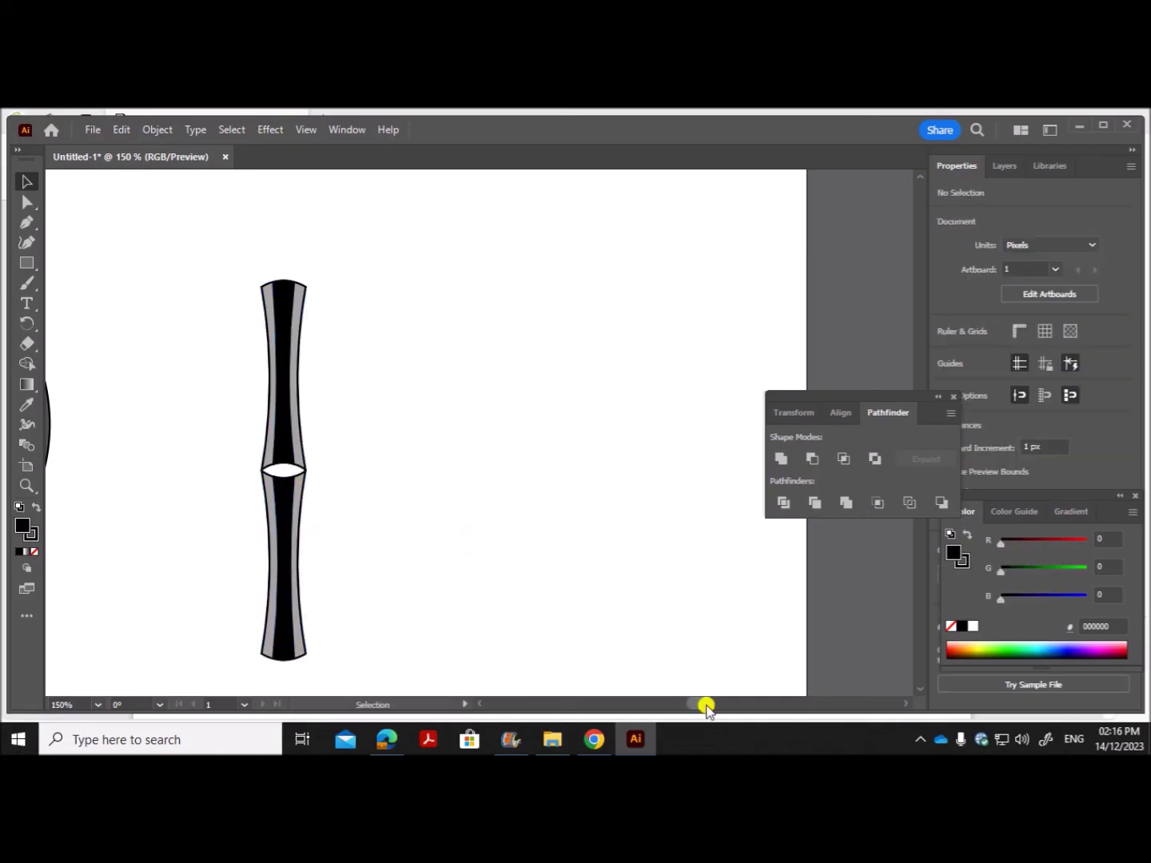
key("ctrl+minus")
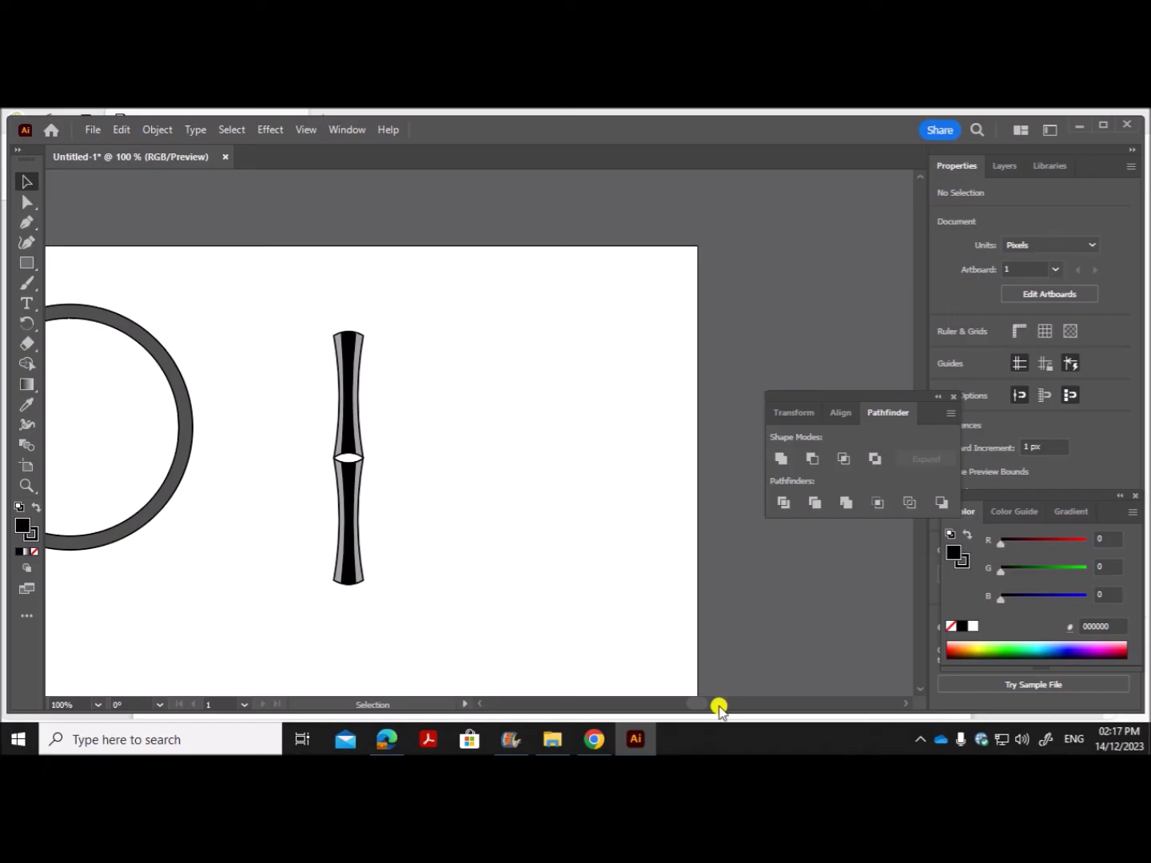
Resize the long spoke by its corner handle to 28 × 228 px
left_click_drag(701, 704, 694, 699)
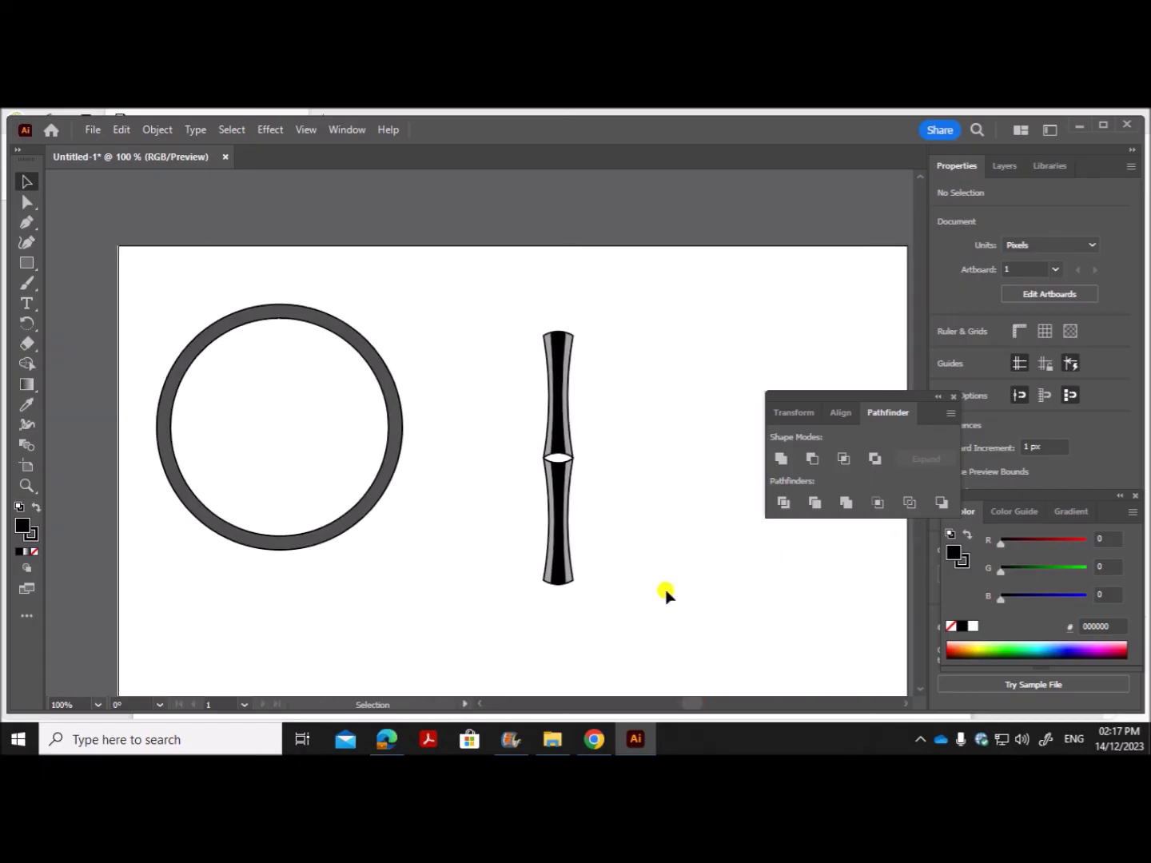
left_click_drag(562, 497, 492, 480)
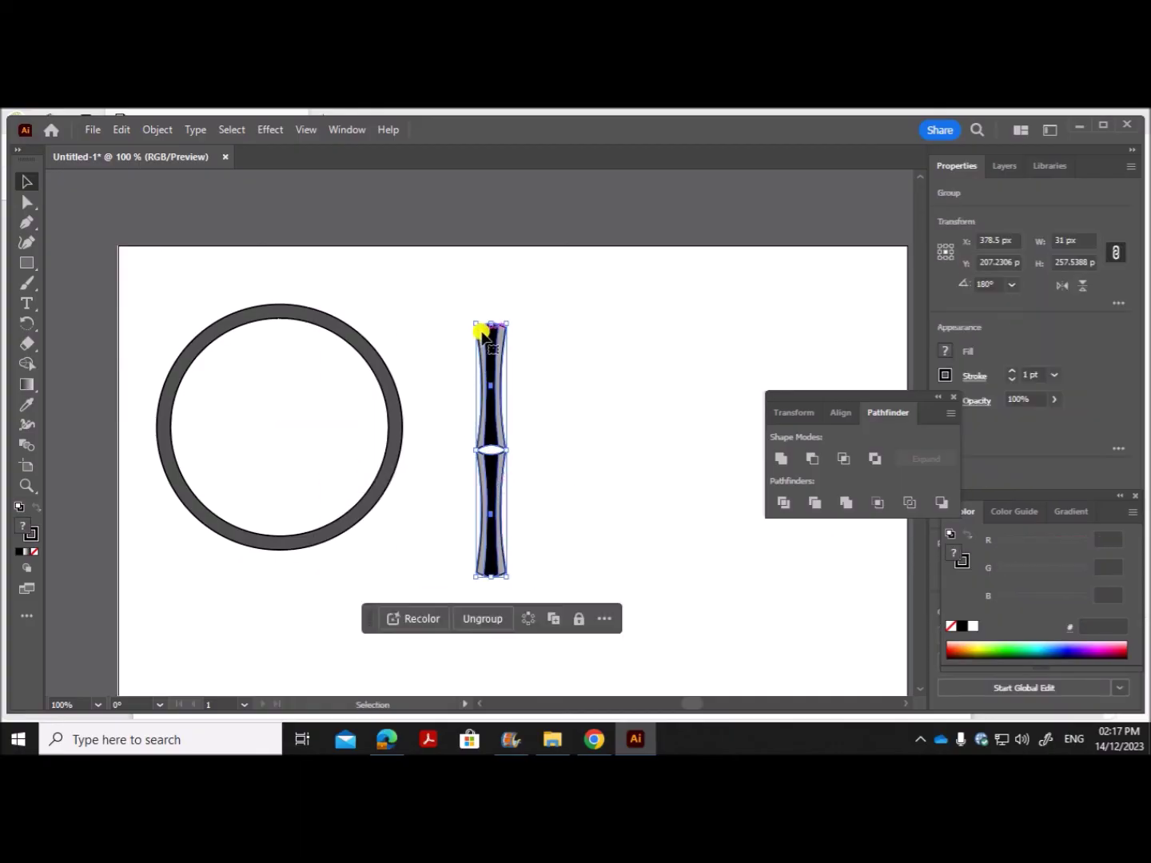
left_click_drag(471, 321, 471, 330)
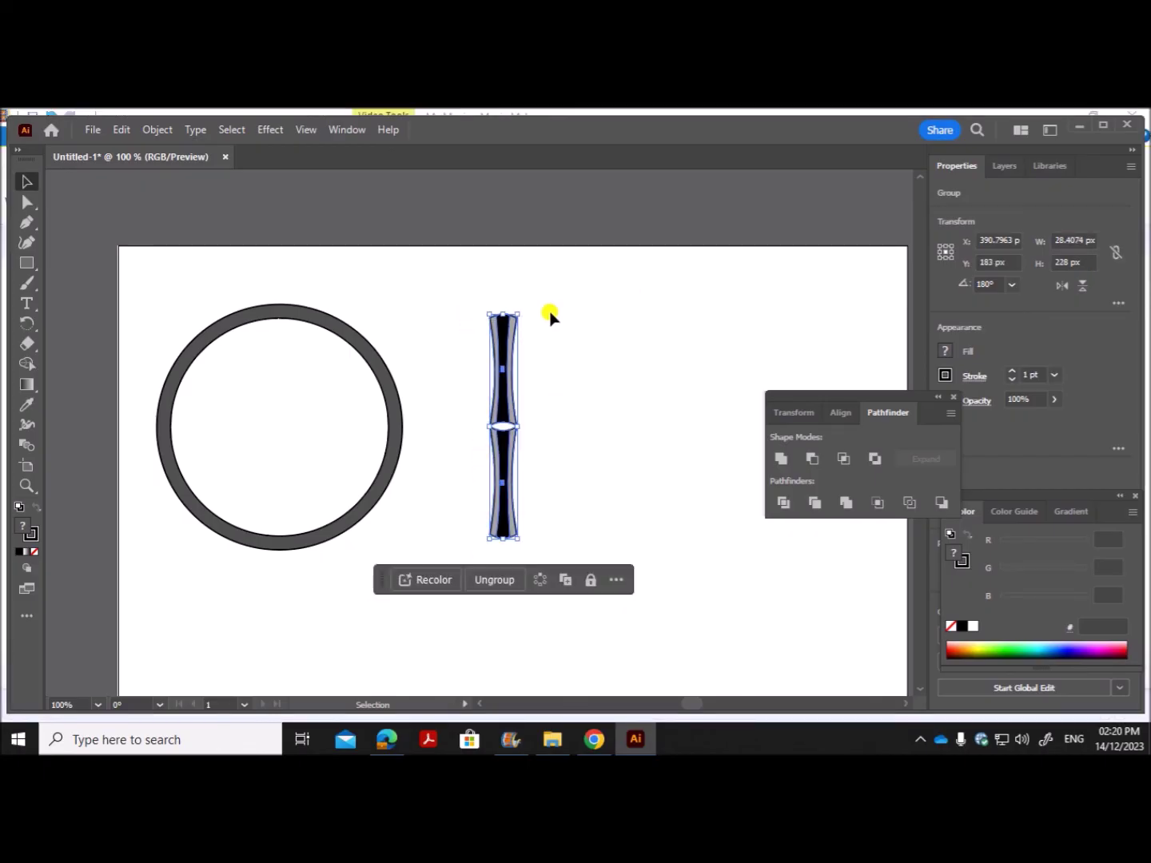
key("ctrl+h")
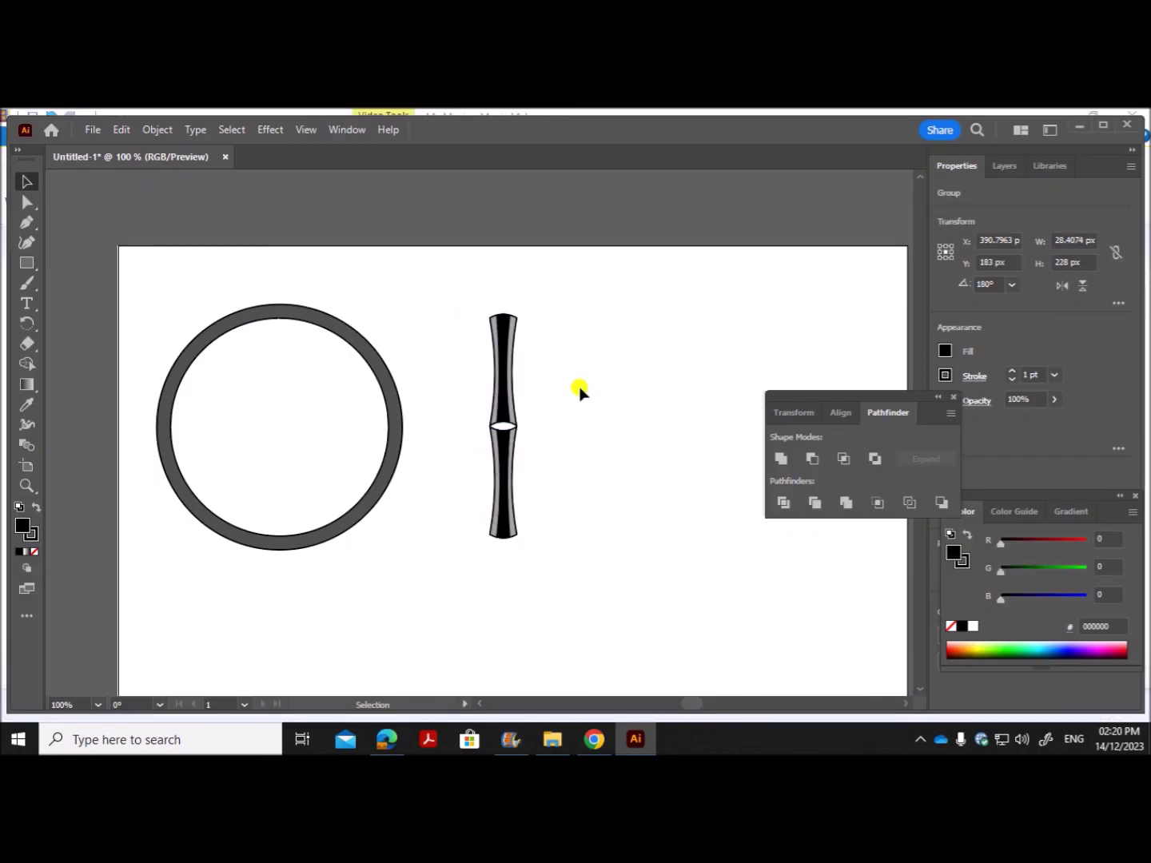
Drag the spoke into the rim to check its fit, then move it back beside the ring
left_click(506, 407)
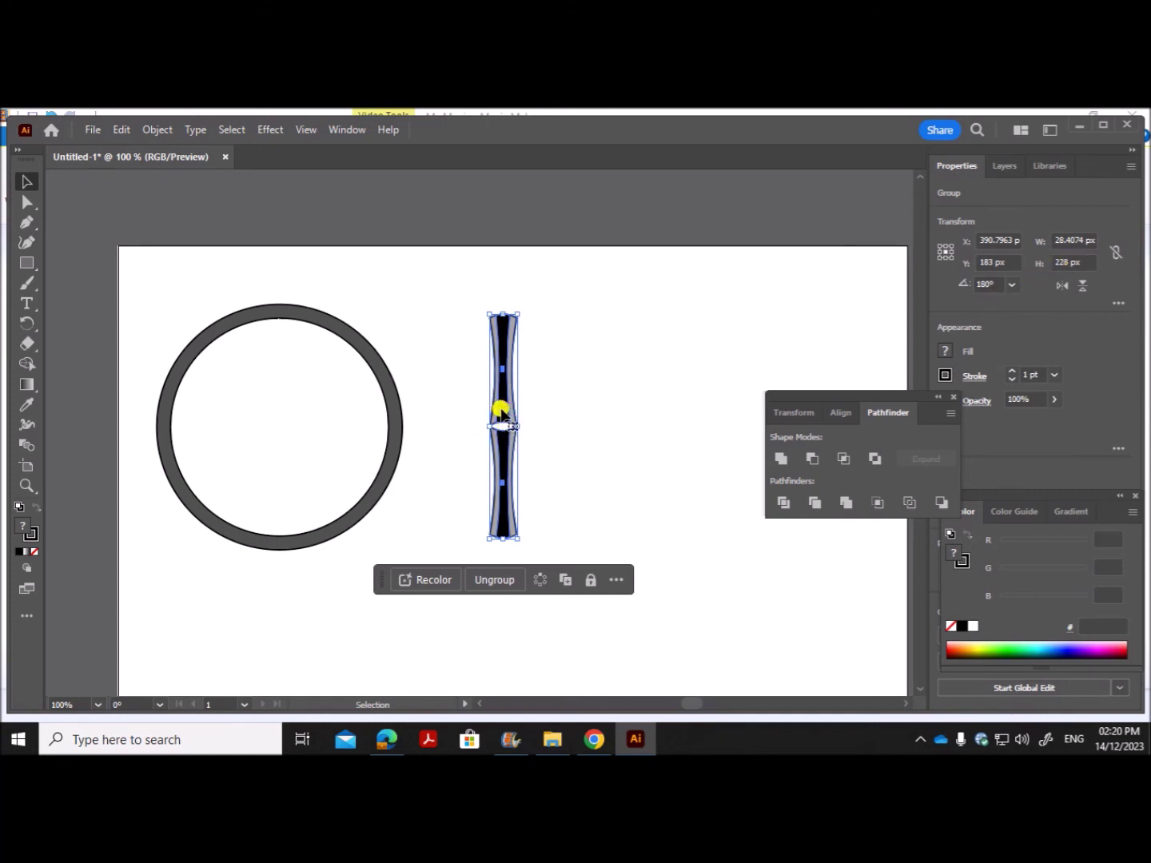
left_click_drag(504, 411, 275, 412)
left_click(551, 465)
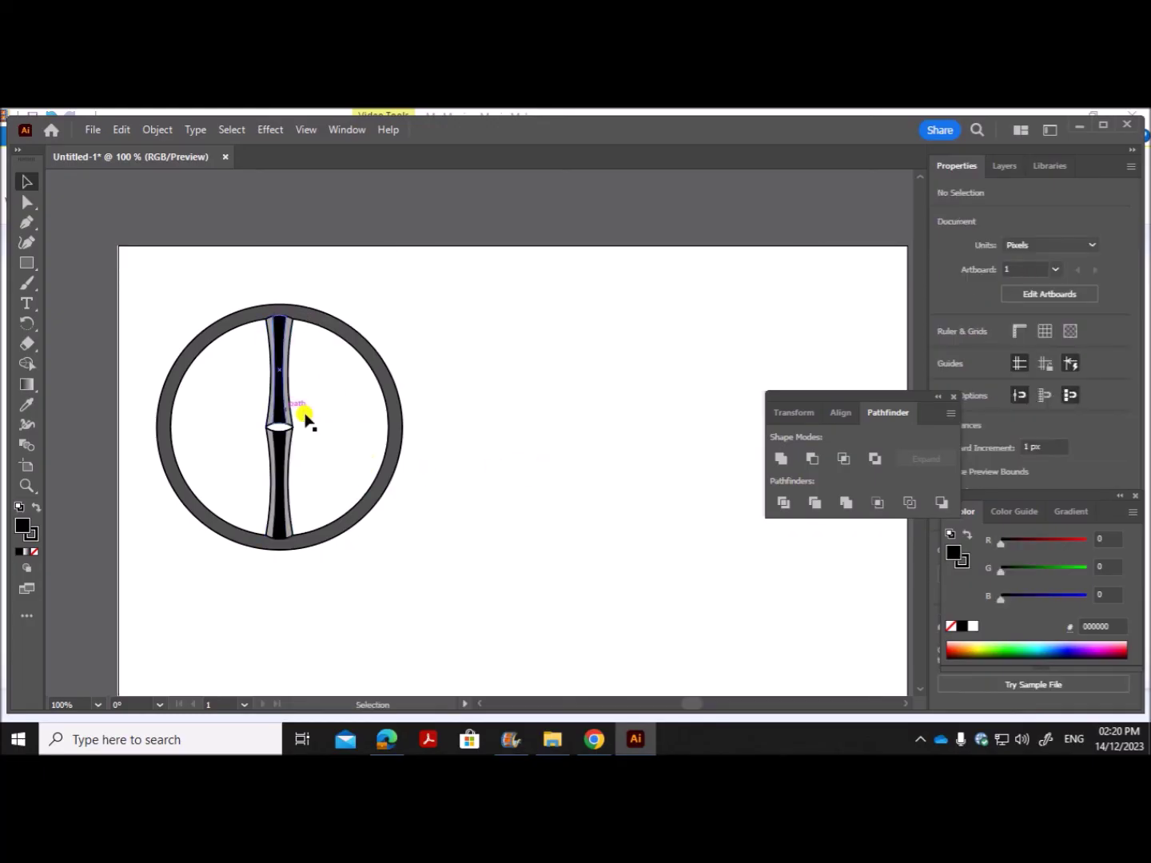
left_click_drag(280, 436, 626, 443)
left_click(675, 507)
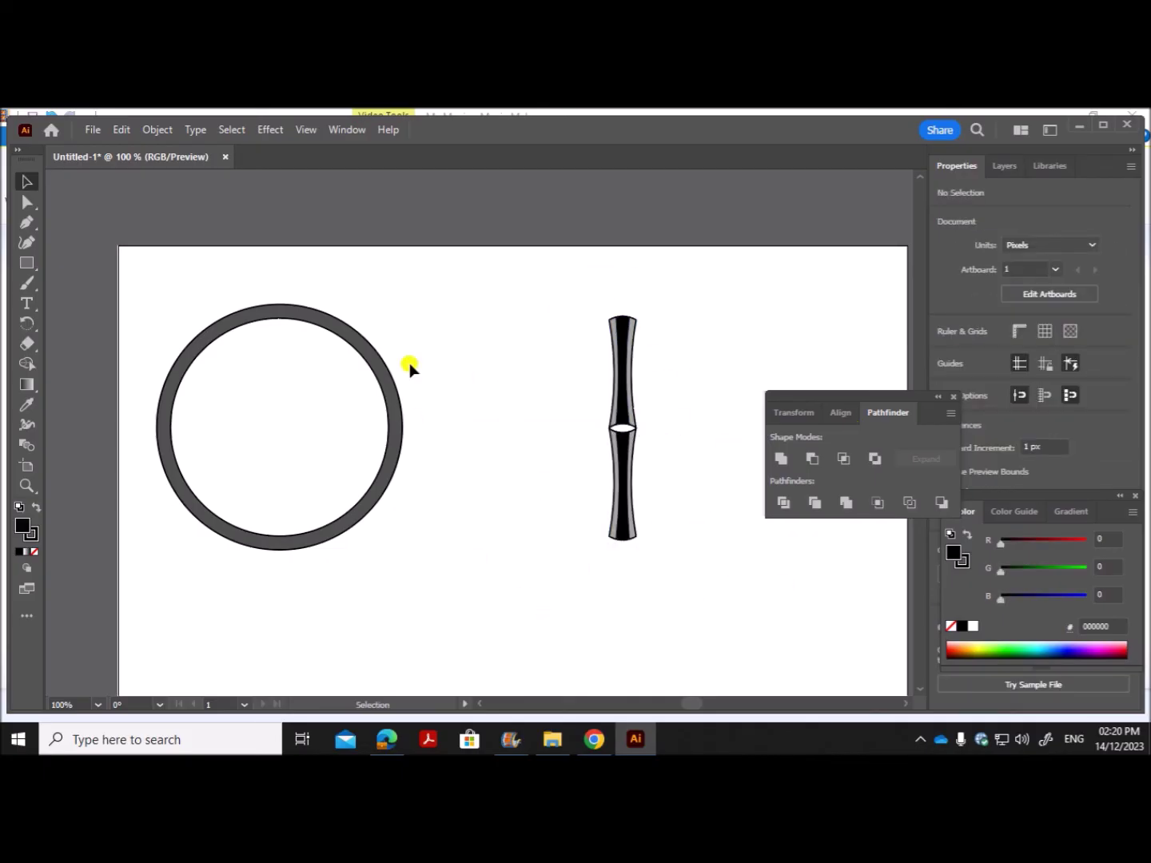
left_click(624, 440)
left_click_drag(624, 440, 533, 442)
left_click(464, 408)
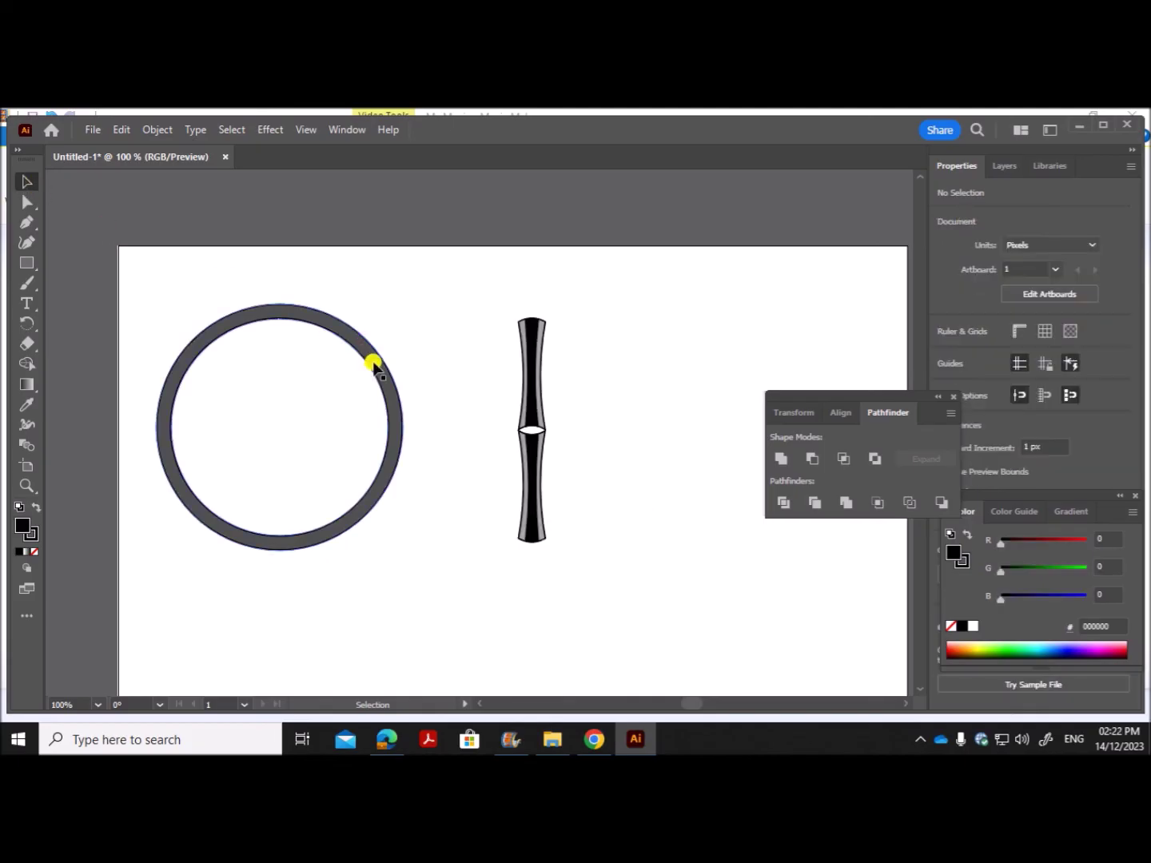
Make two 120° rotated copies of the spoke with the Rotate tool and Ctrl+D
left_click(524, 398)
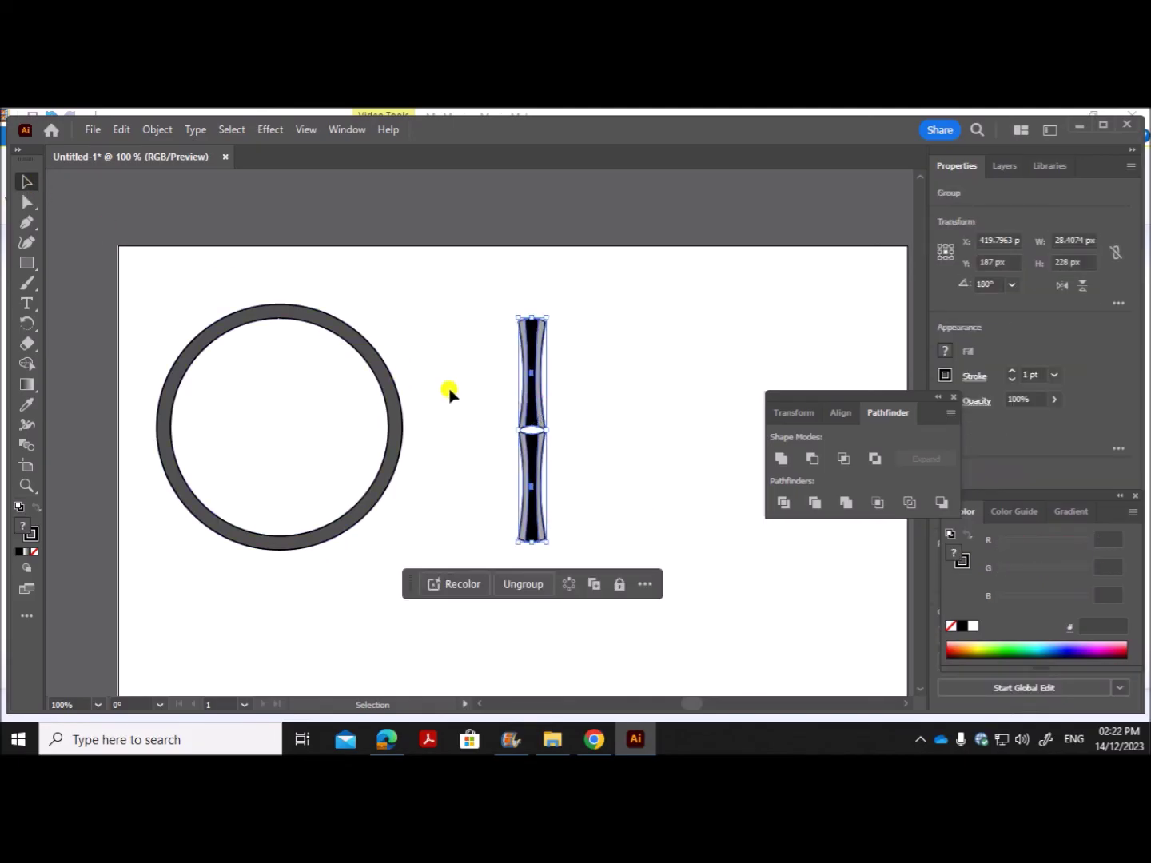
left_click(28, 323)
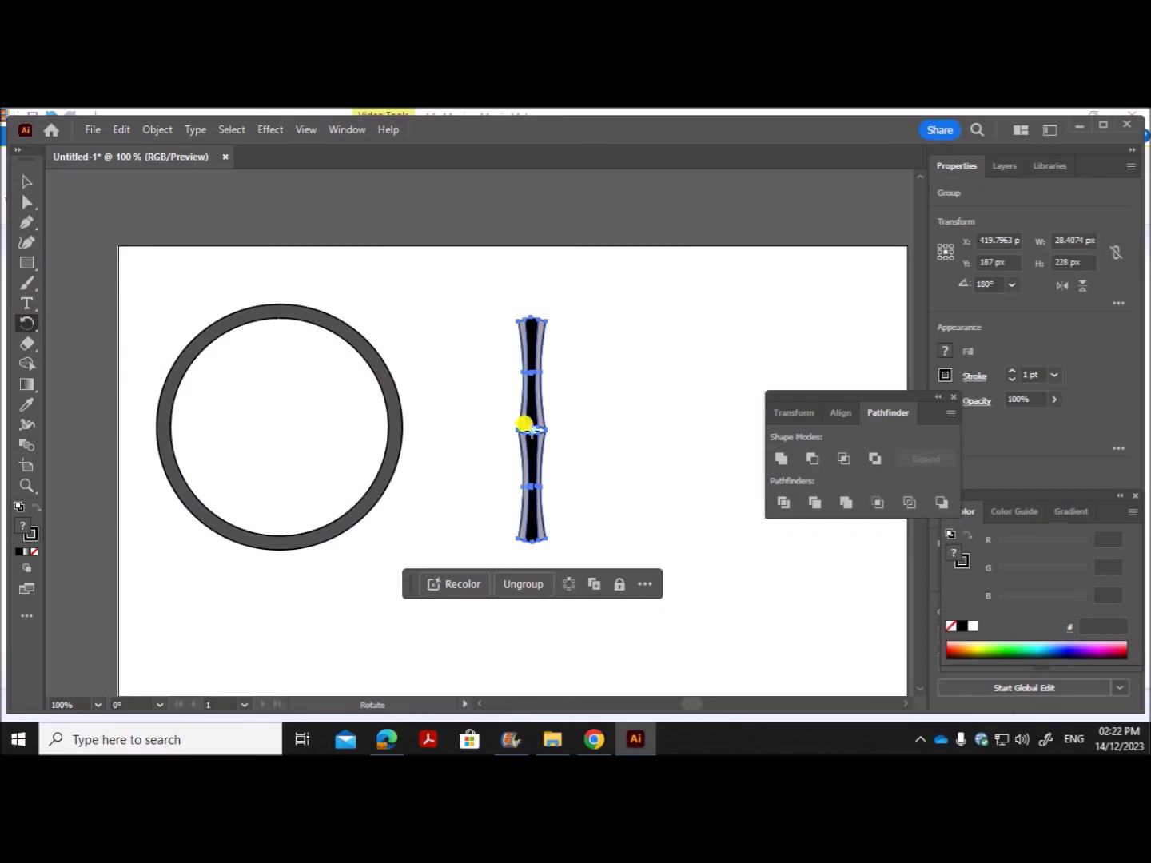
left_click(523, 423, "alt")
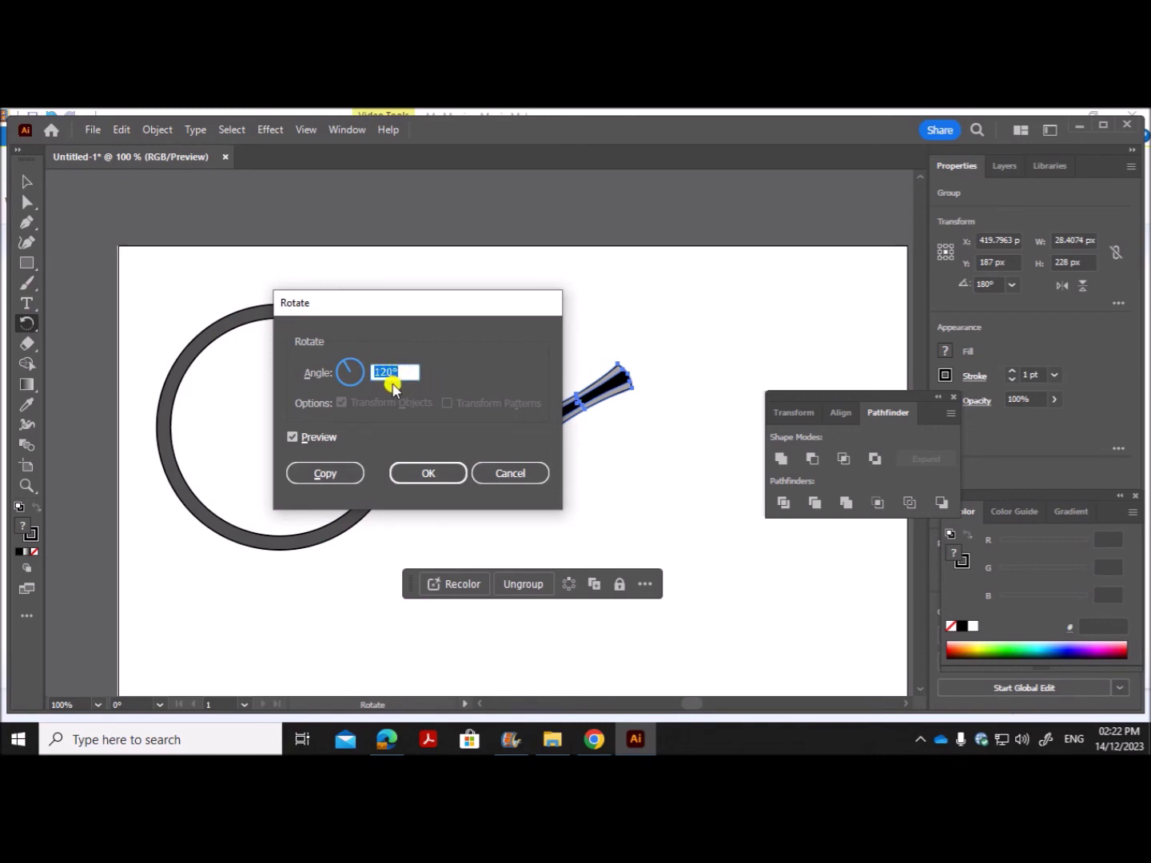
left_click(328, 473)
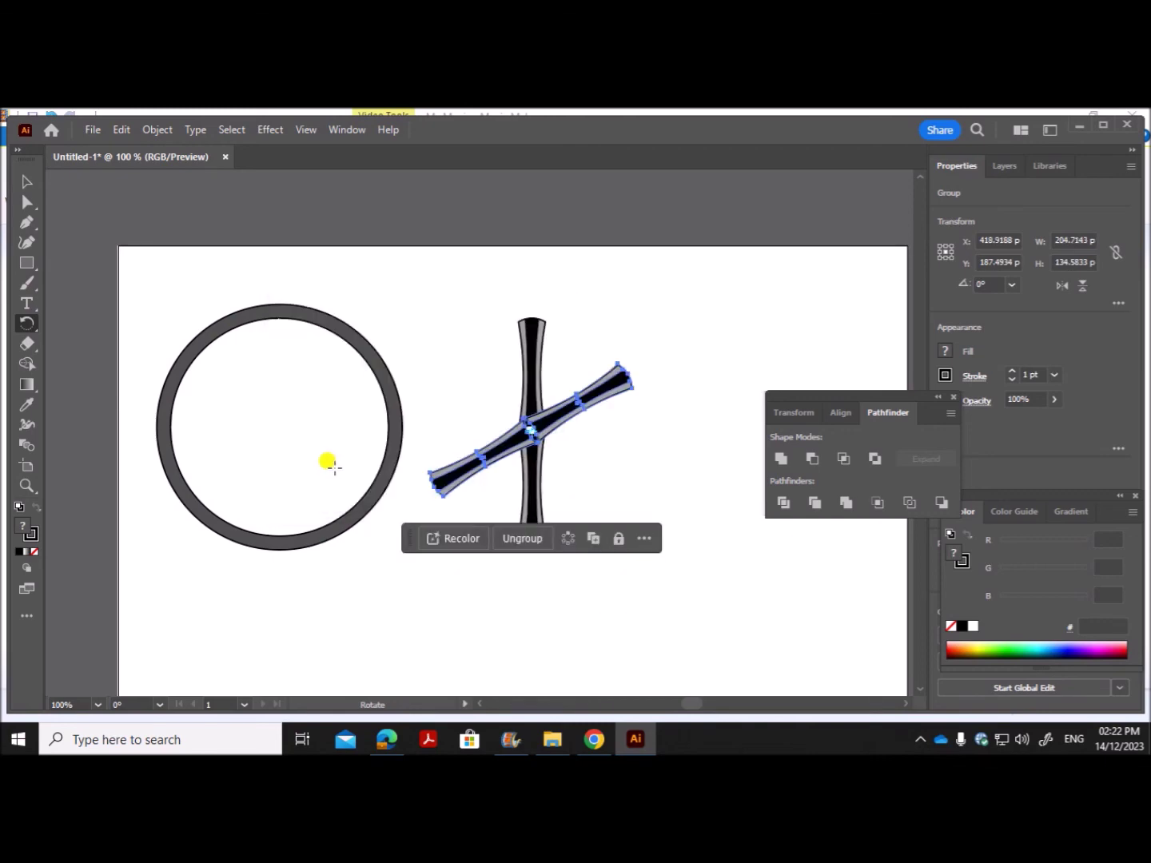
key("ctrl")
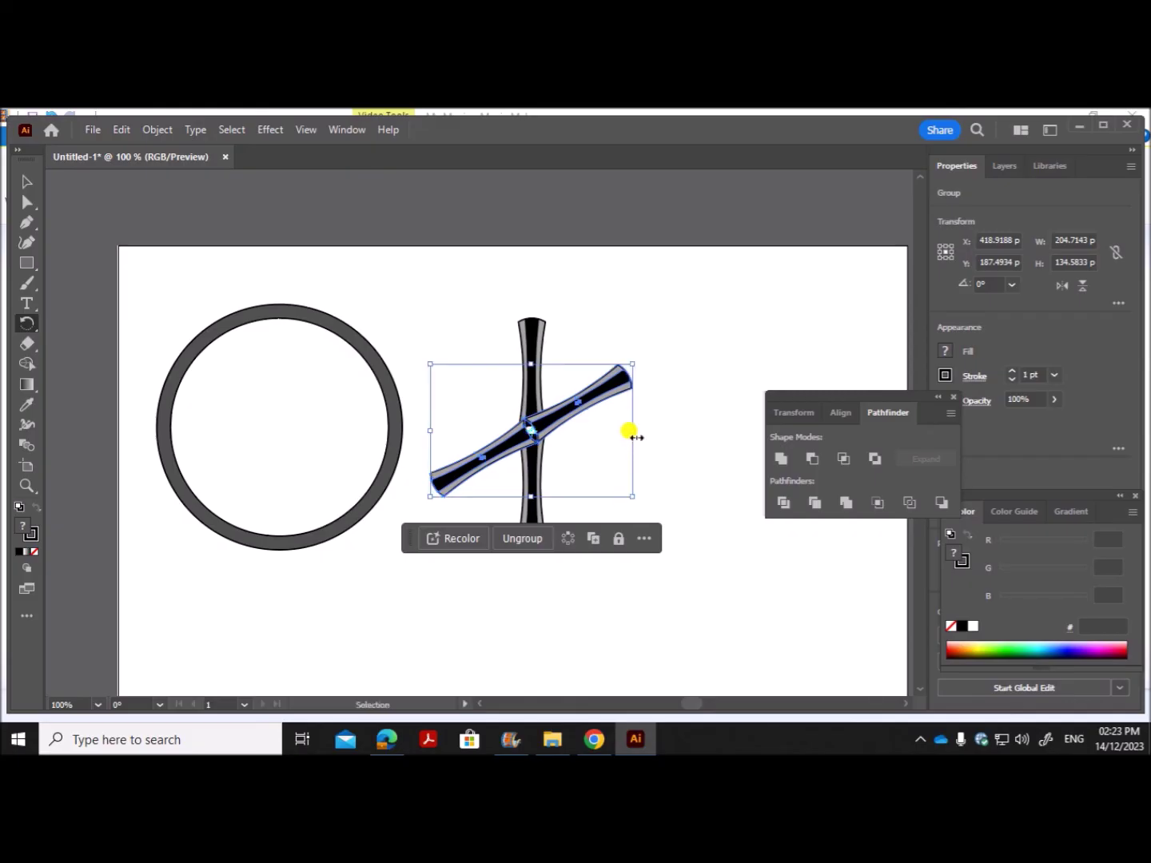
key("ctrl+d")
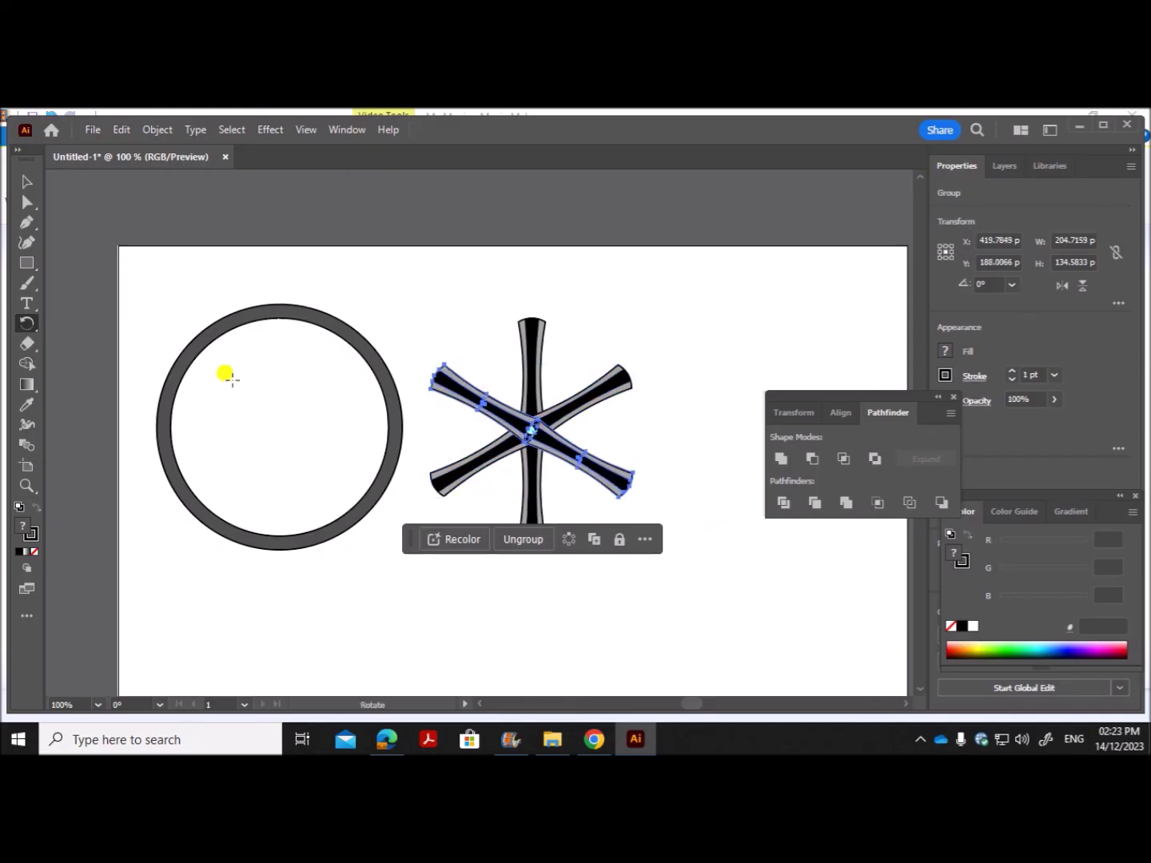
Select all three spokes and group them into one six-armed star
left_click(26, 183)
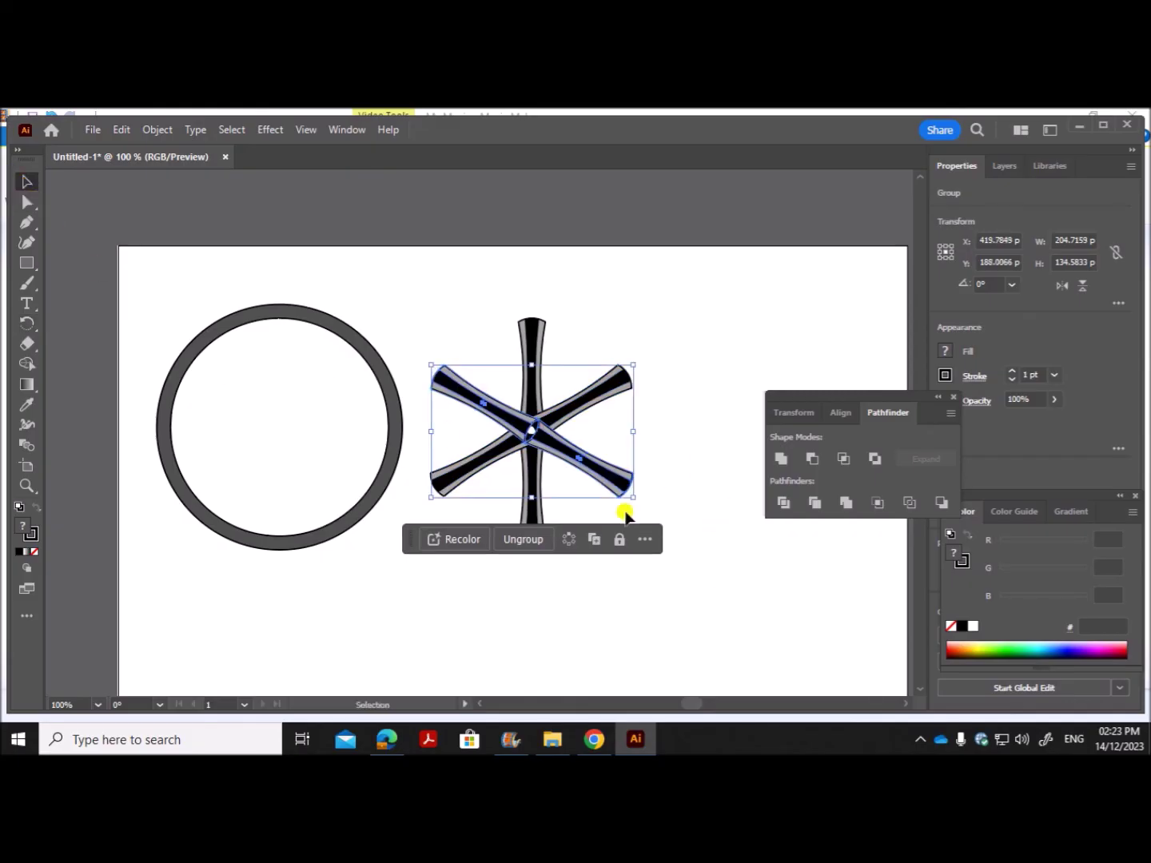
left_click(719, 585)
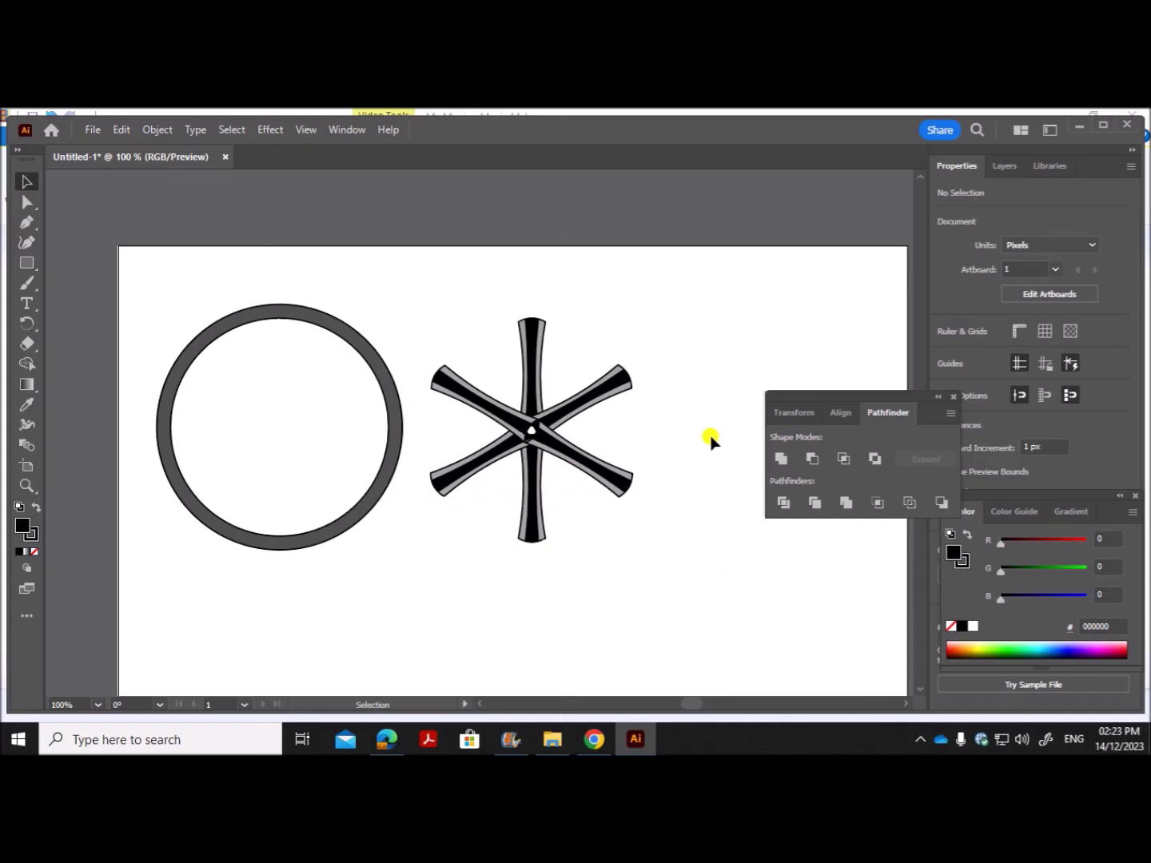
left_click_drag(445, 295, 622, 500)
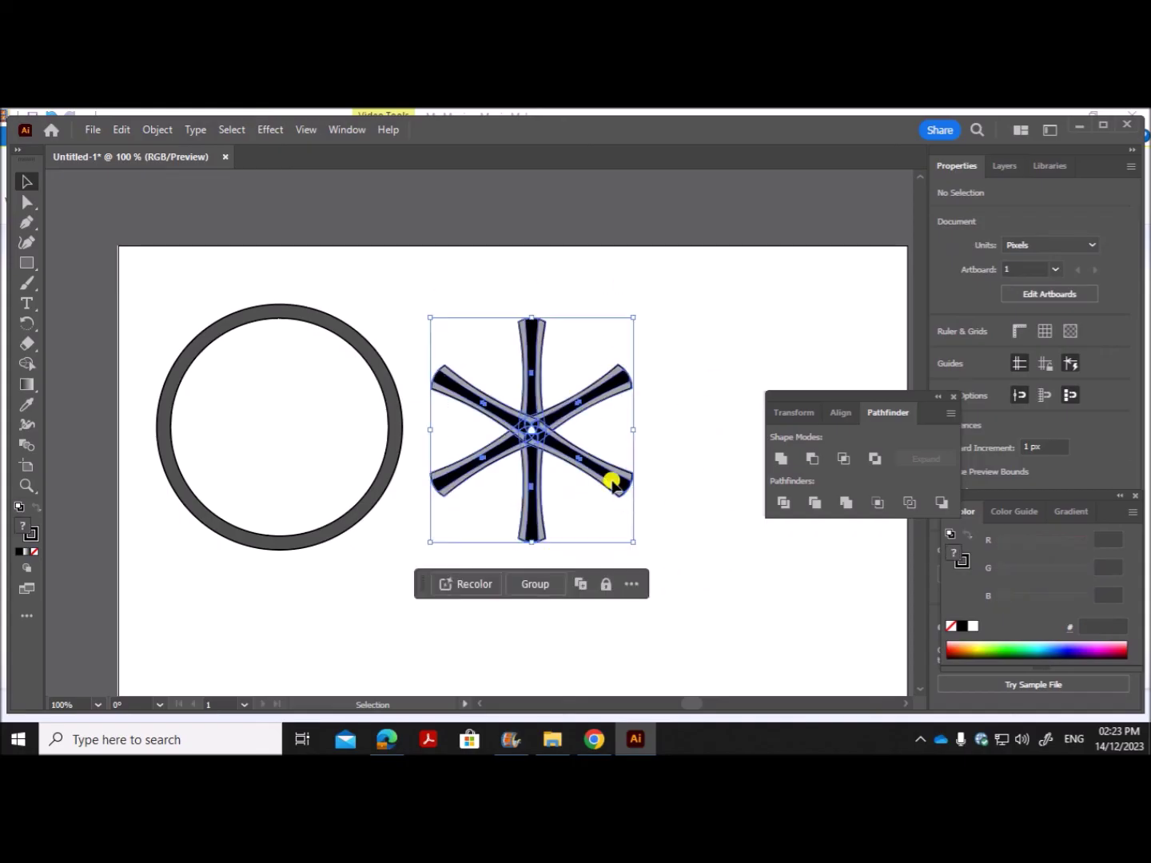
right_click(544, 429)
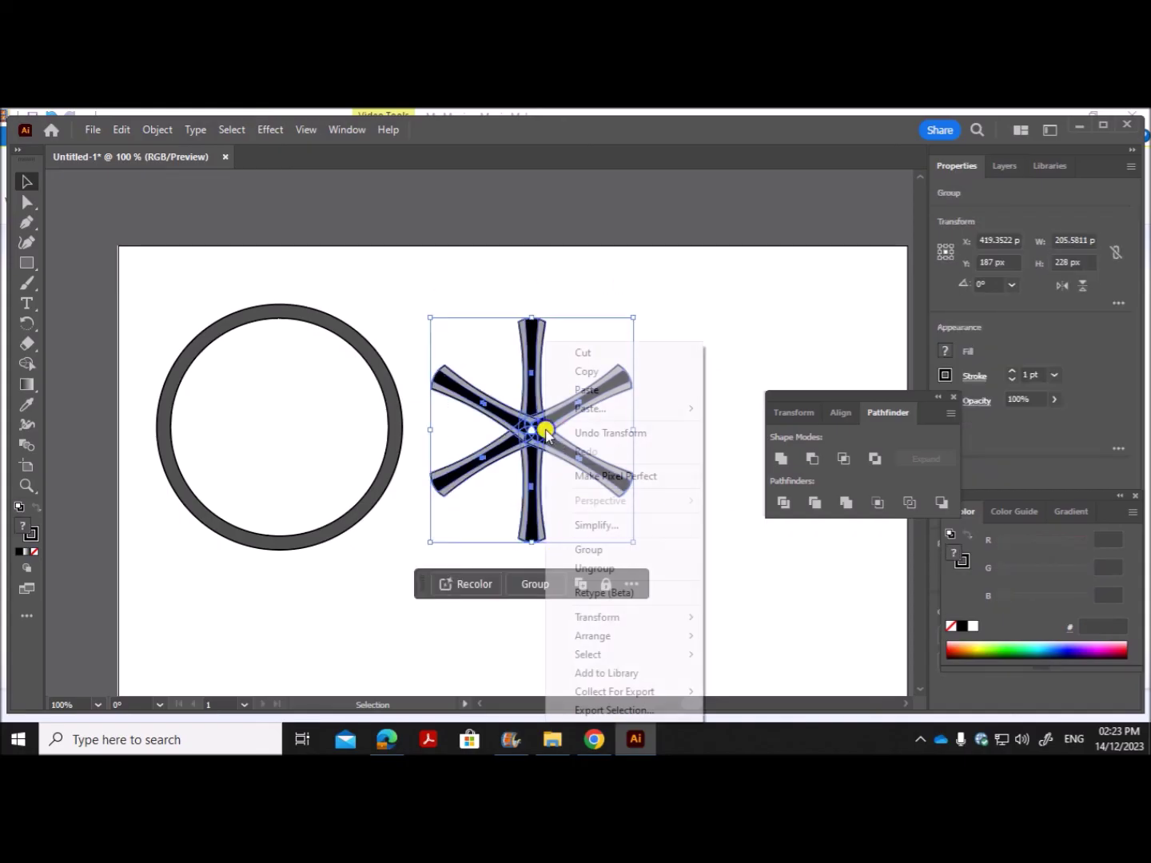
left_click(600, 549)
left_click(609, 496)
Drag the spoke star to the rim's centre and nudge it 1 px left and up
left_click_drag(538, 453, 295, 450)
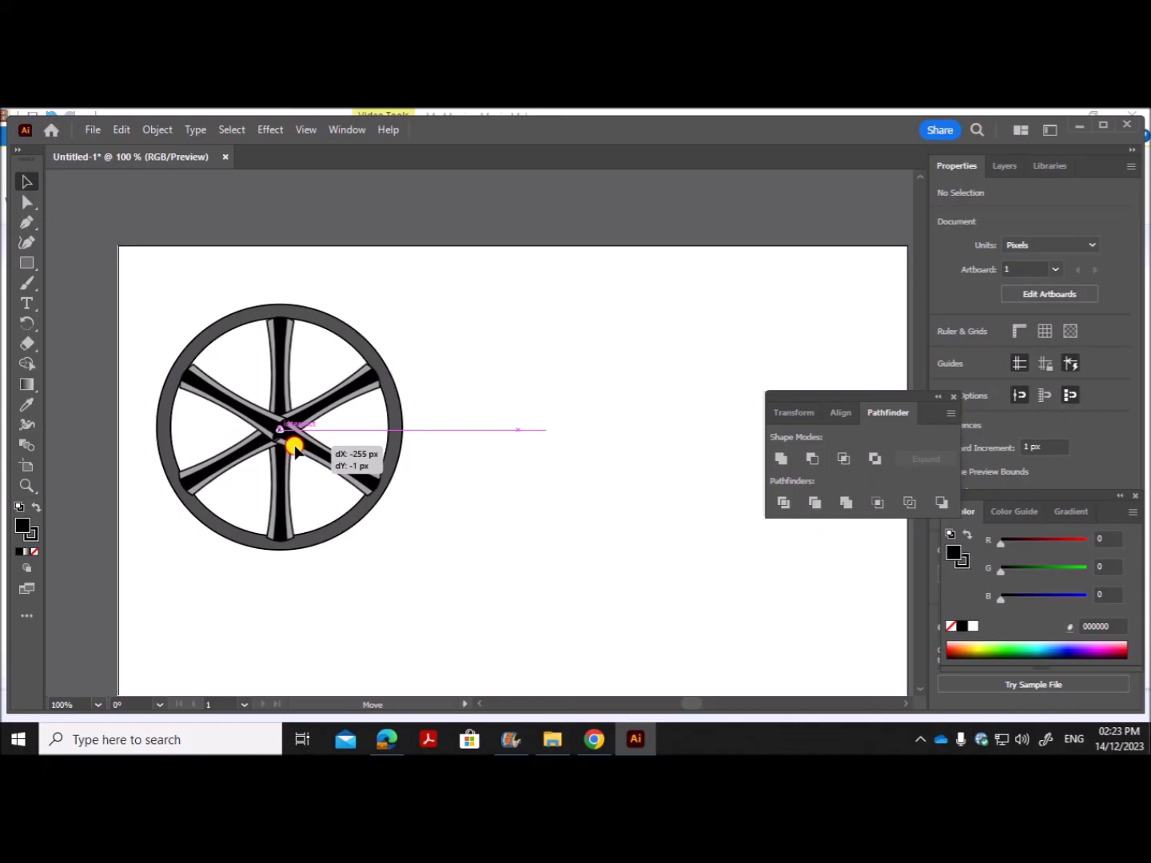
left_click_drag(294, 450, 295, 450)
left_click(544, 450)
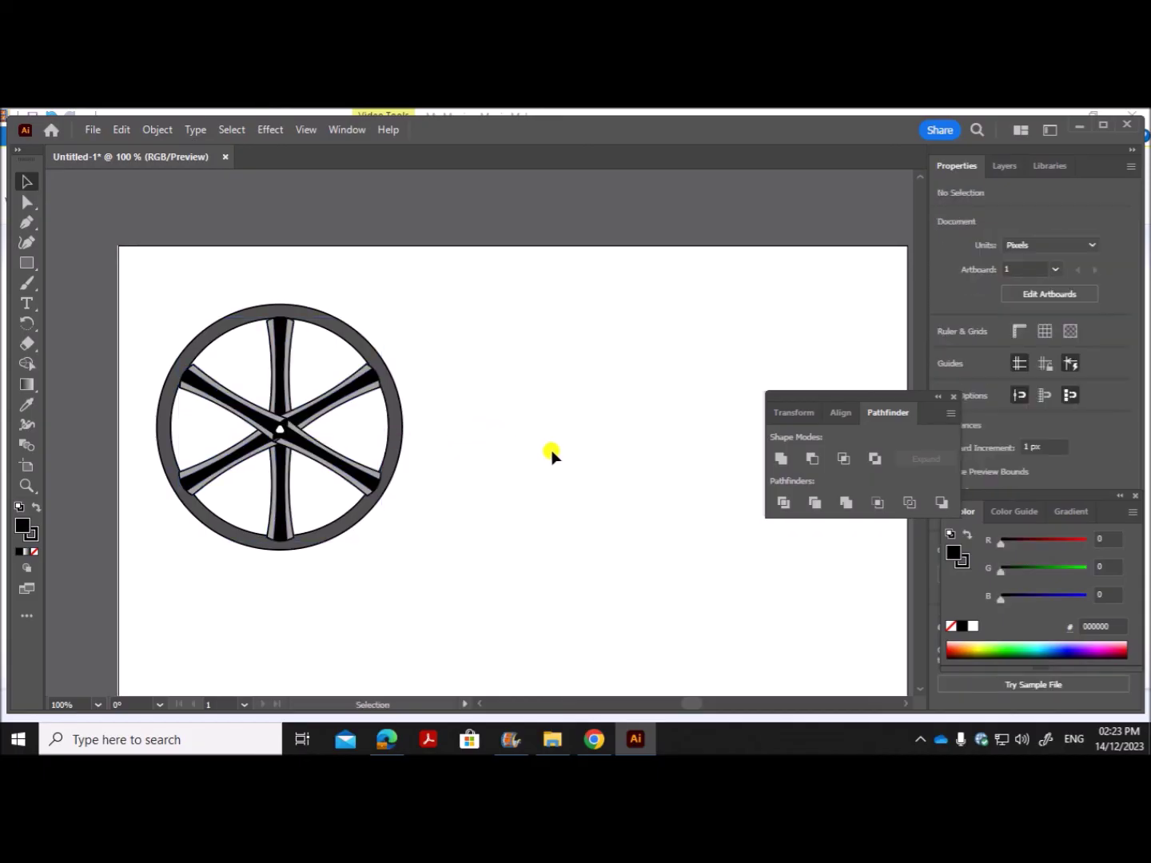
left_click(317, 450)
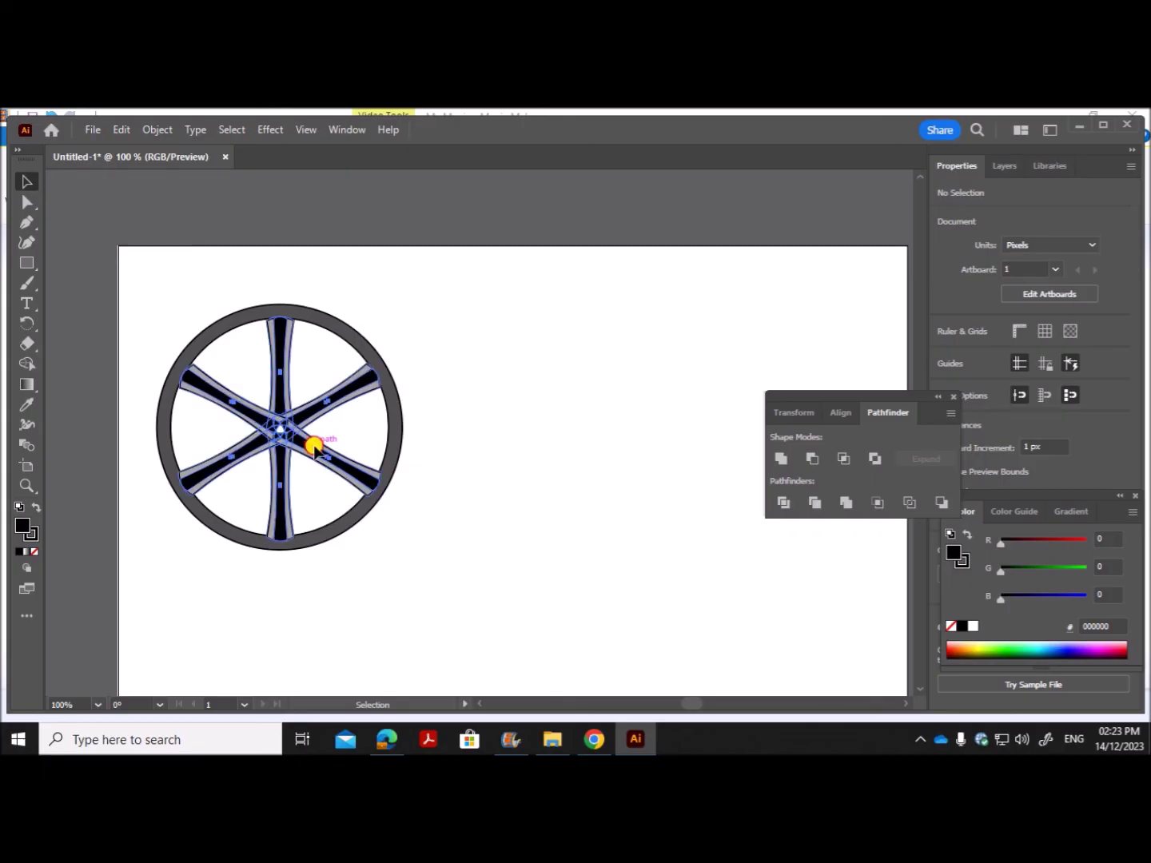
left_click_drag(314, 447, 313, 446)
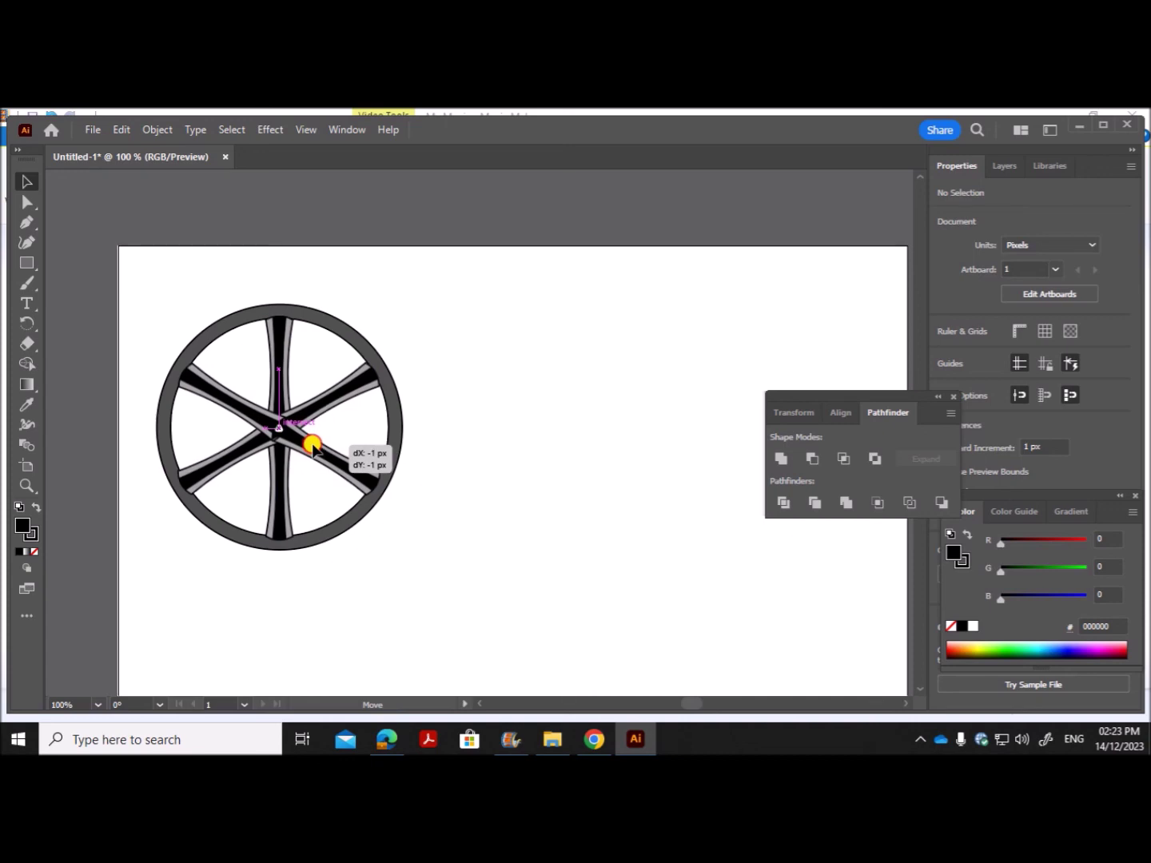
left_click_drag(312, 446, 314, 446)
left_click(547, 463)
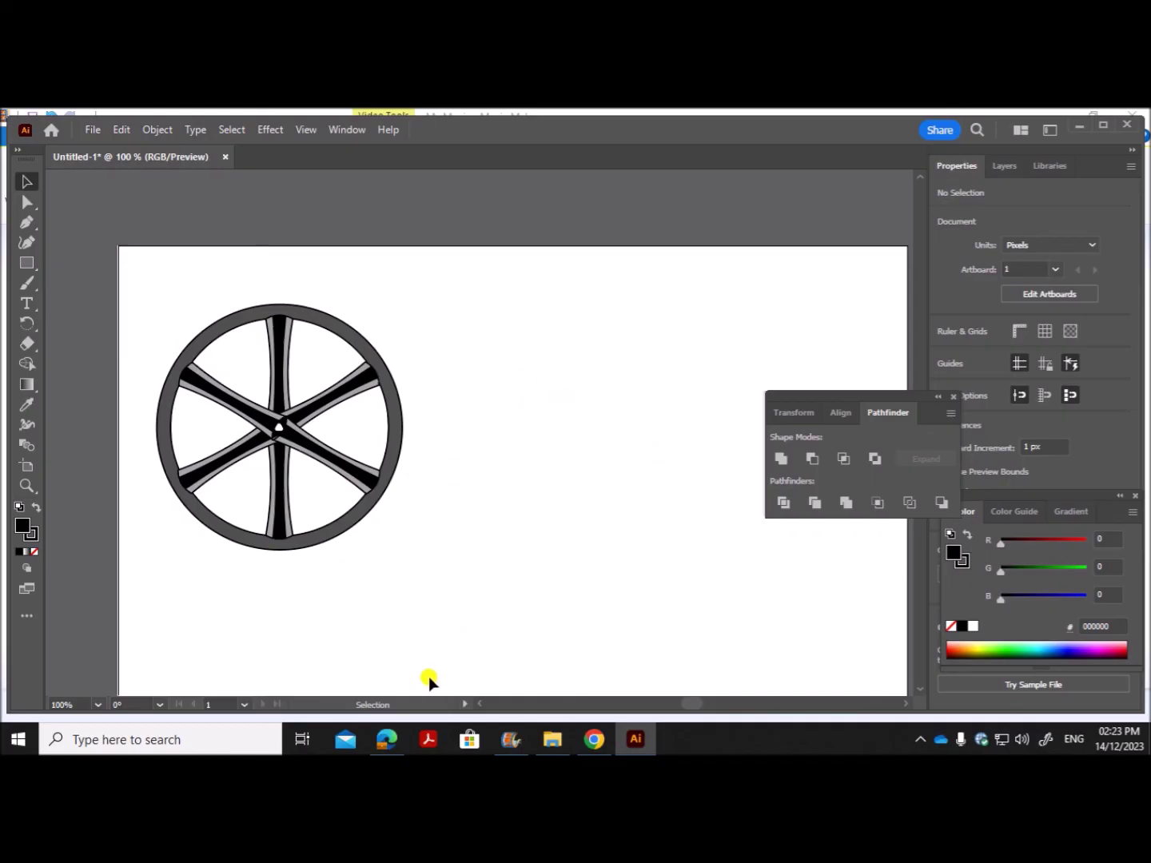
left_click(386, 739)
scroll(509, 534, "up", 4)
scroll(507, 539, "down", 3)
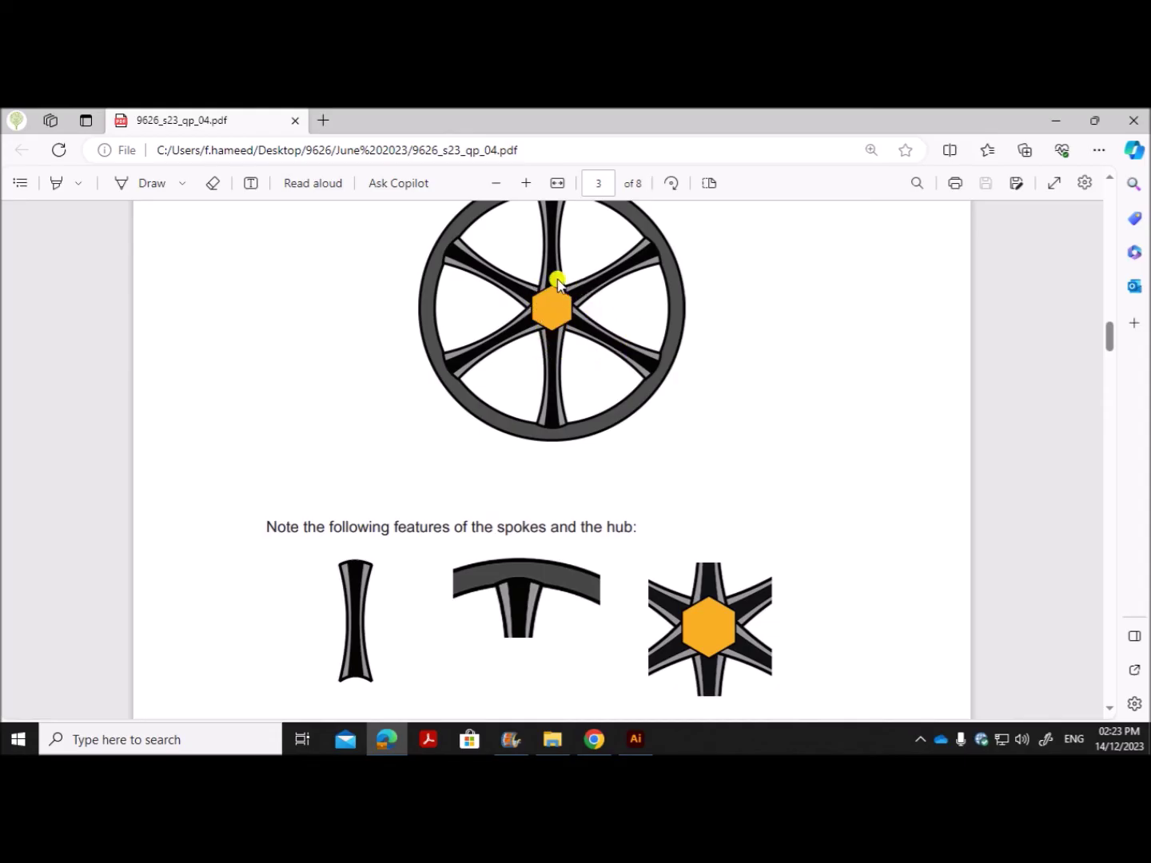
scroll(632, 623, "up", 5)
scroll(643, 582, "down", 5)
scroll(652, 580, "down", 5)
scroll(655, 570, "up", 3)
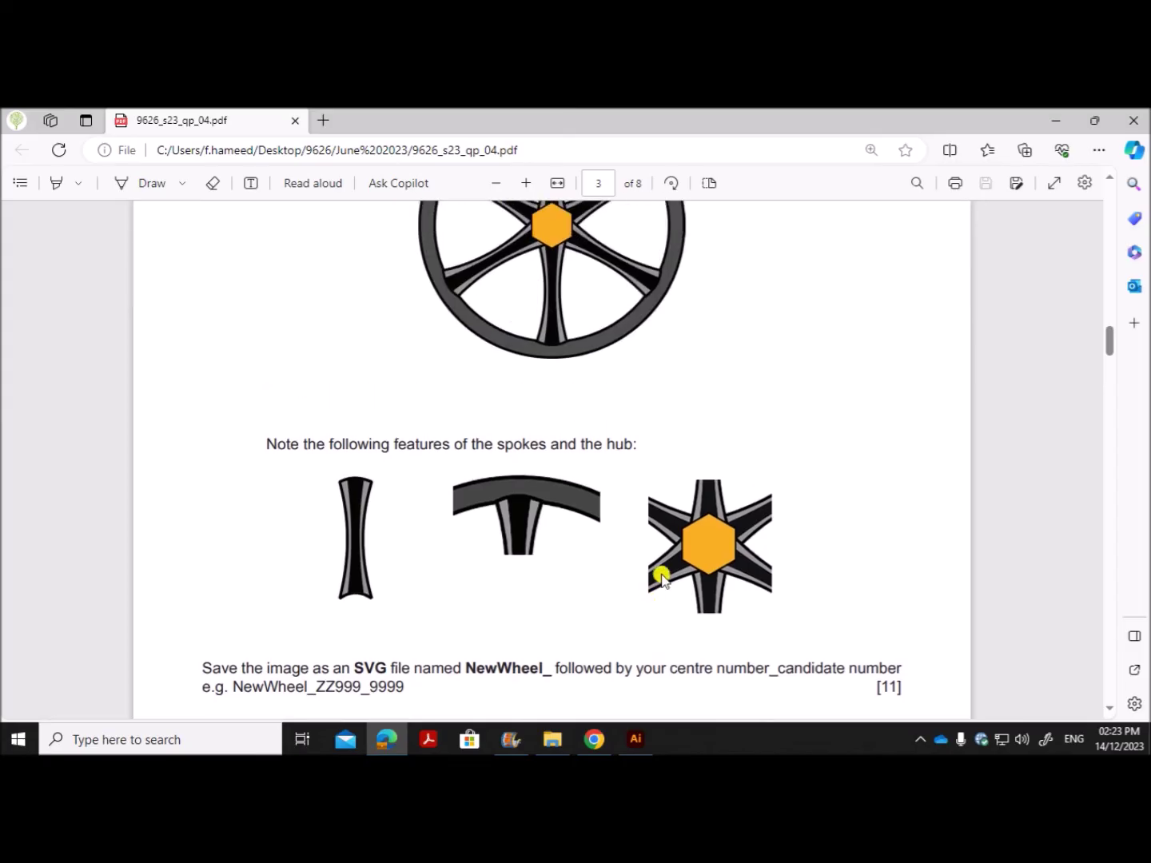
left_click(636, 739)
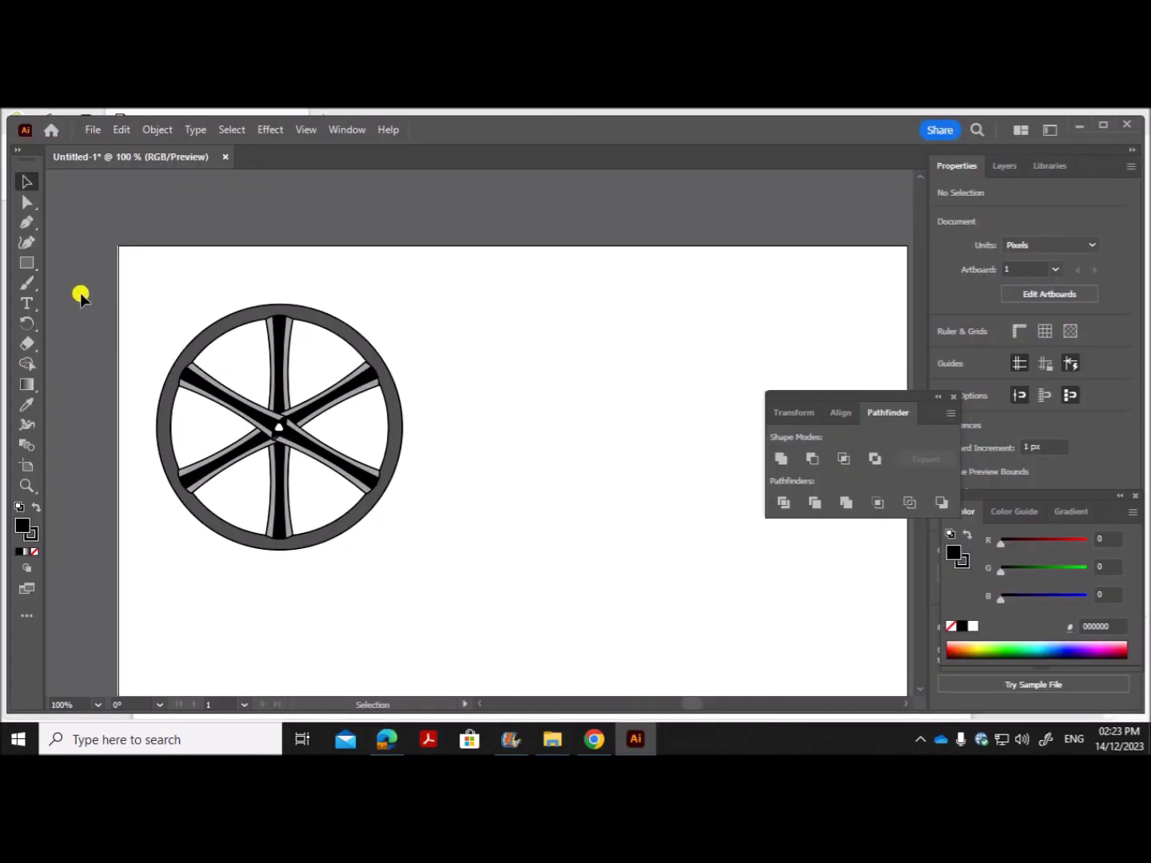
Create a 6-sided, 50 px-radius hexagon and scale it down to about 41 × 35 px
left_click(26, 263)
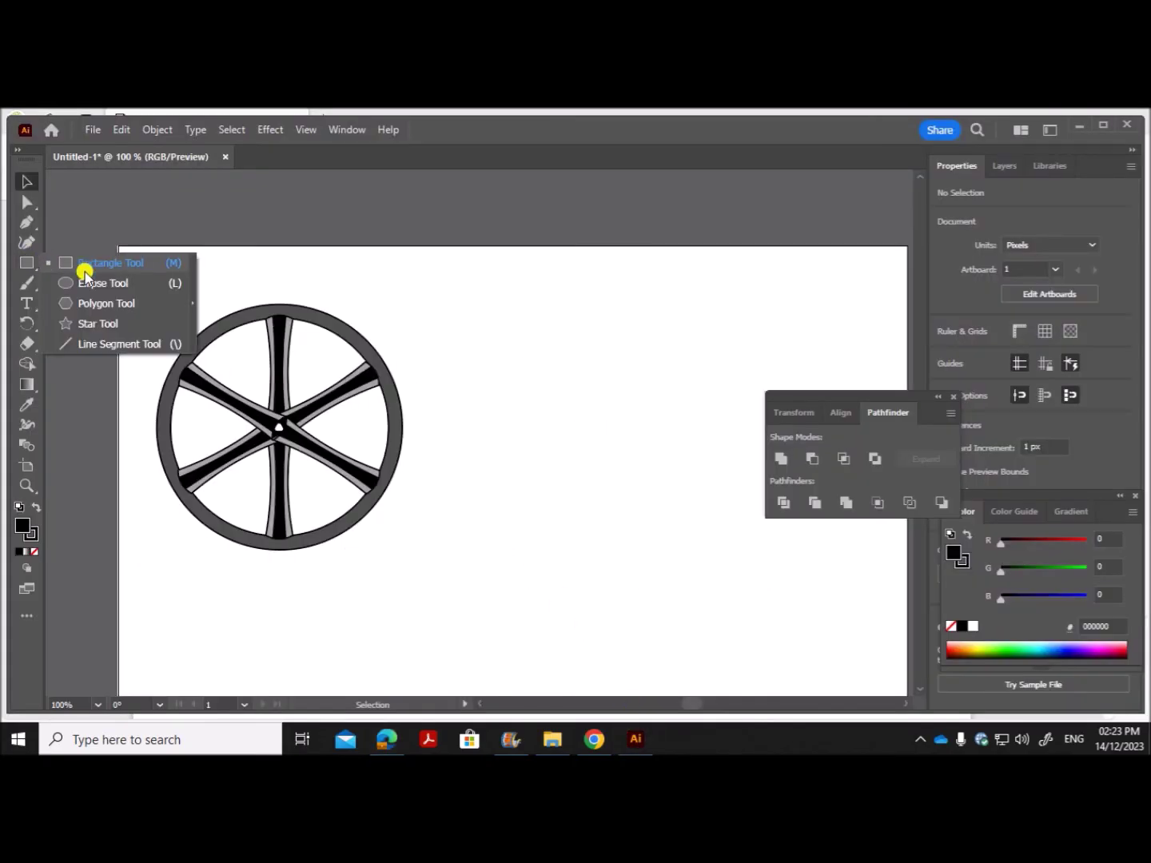
left_click(85, 304)
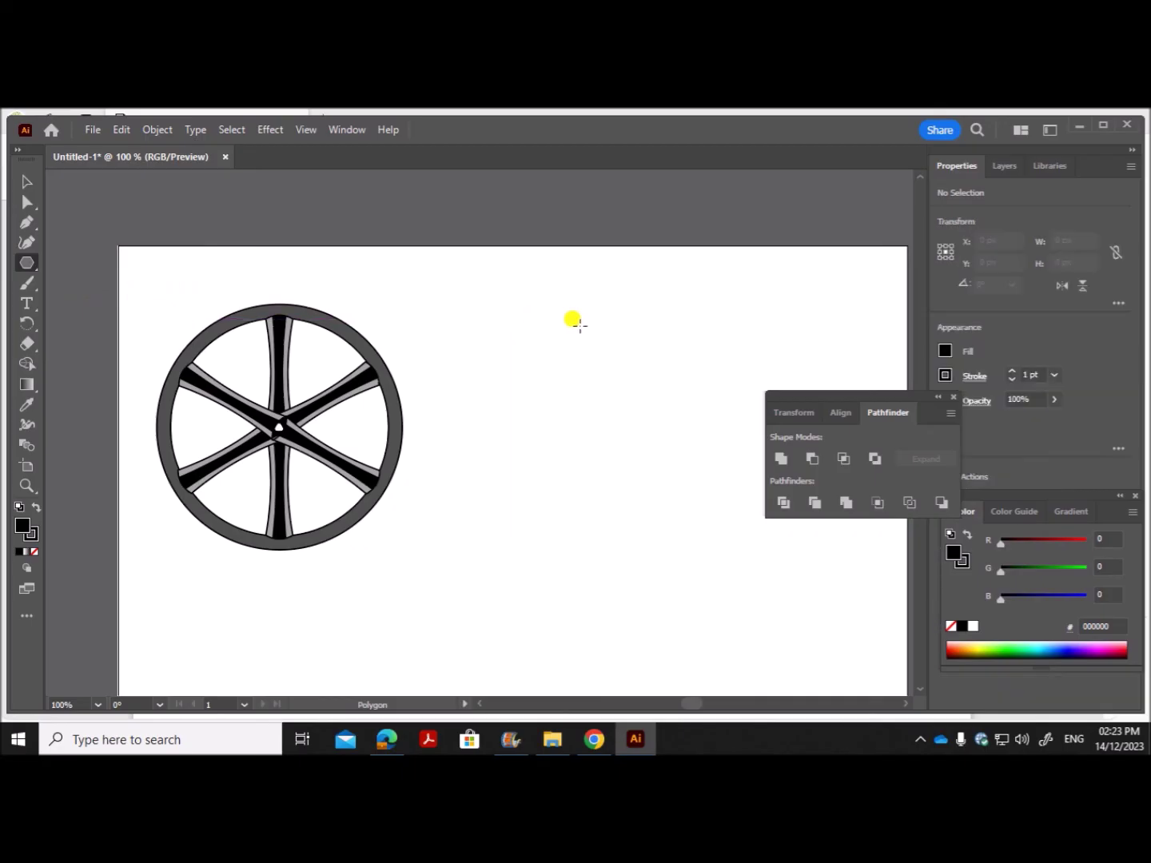
left_click(572, 319)
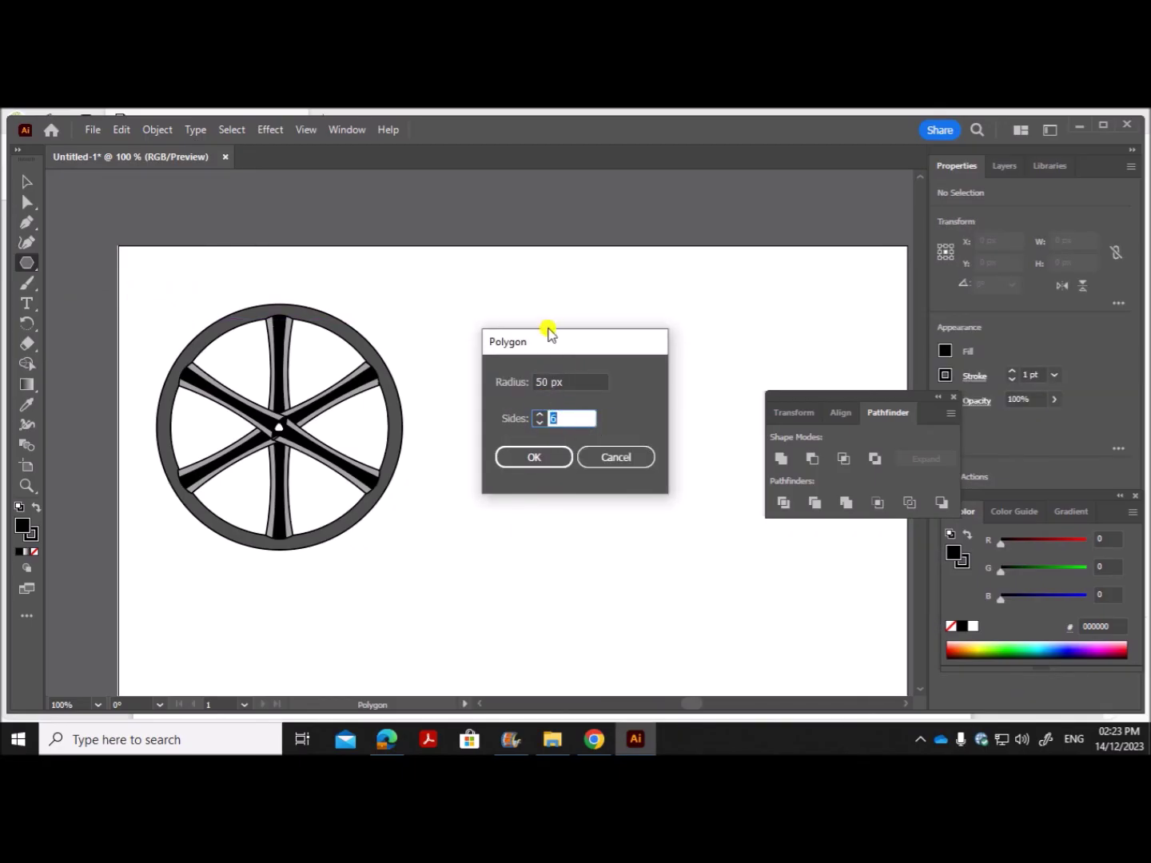
left_click(537, 459)
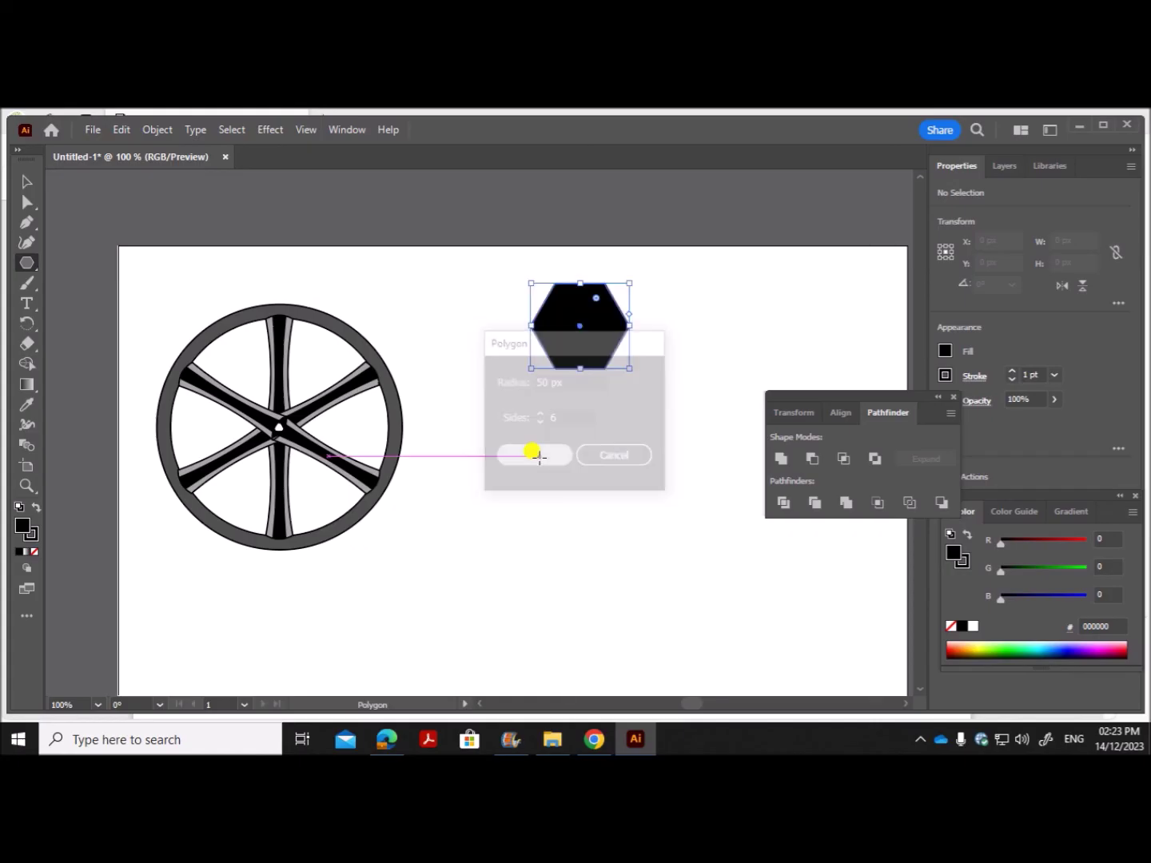
left_click(19, 177)
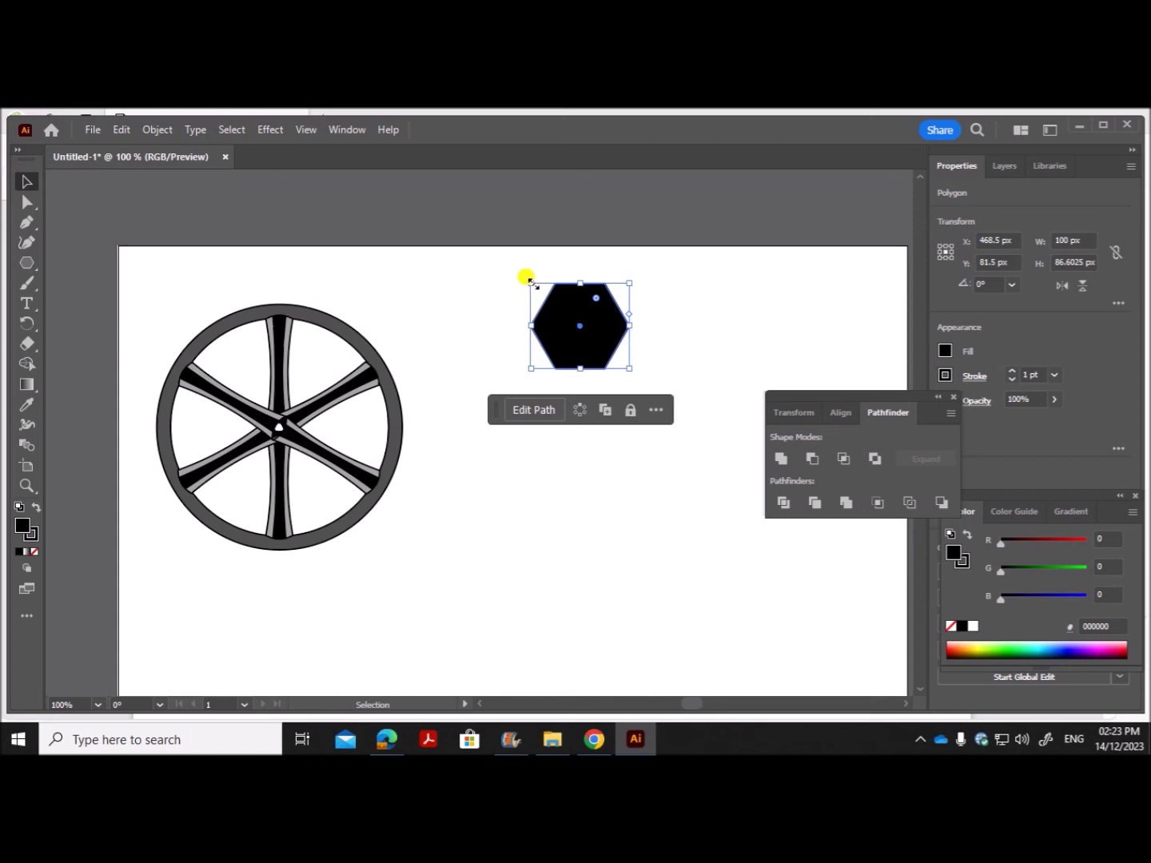
left_click_drag(528, 281, 578, 329)
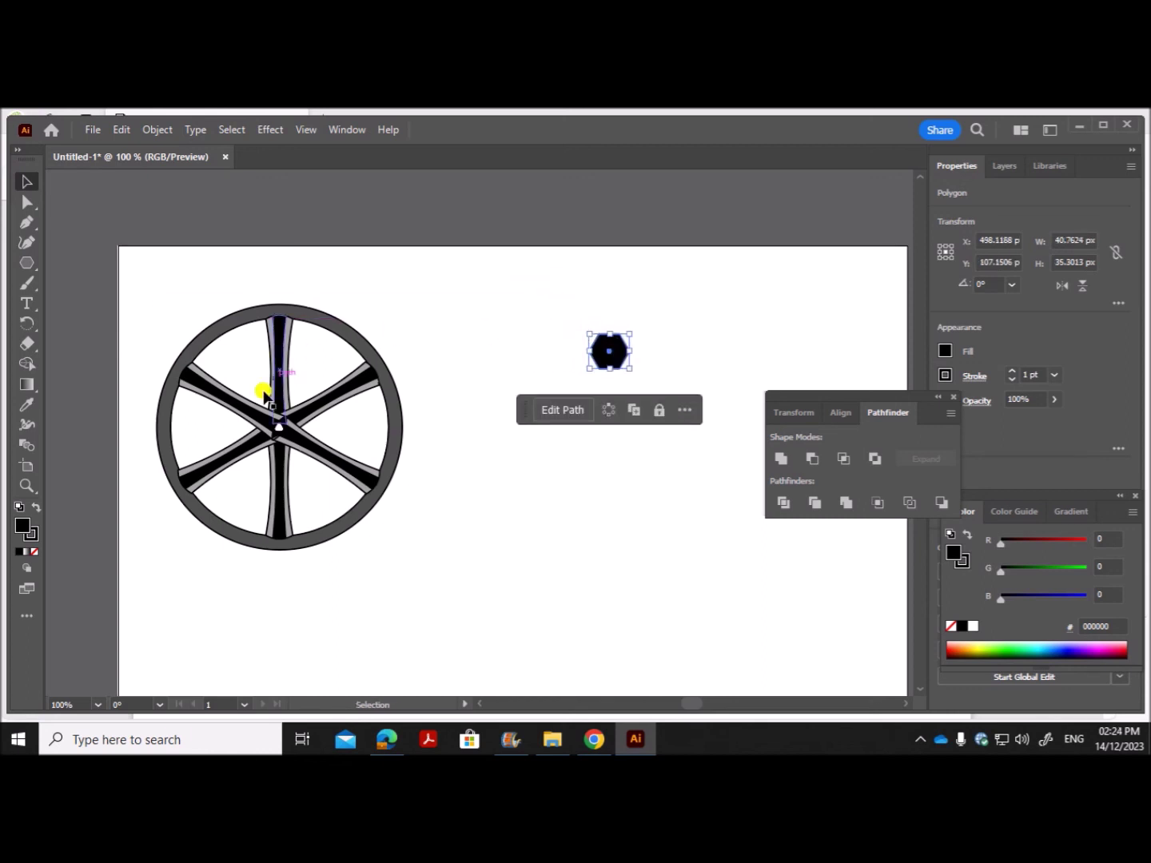
Fill the hexagon with yellow-orange #eac81f in the Color Picker
double_click(25, 529)
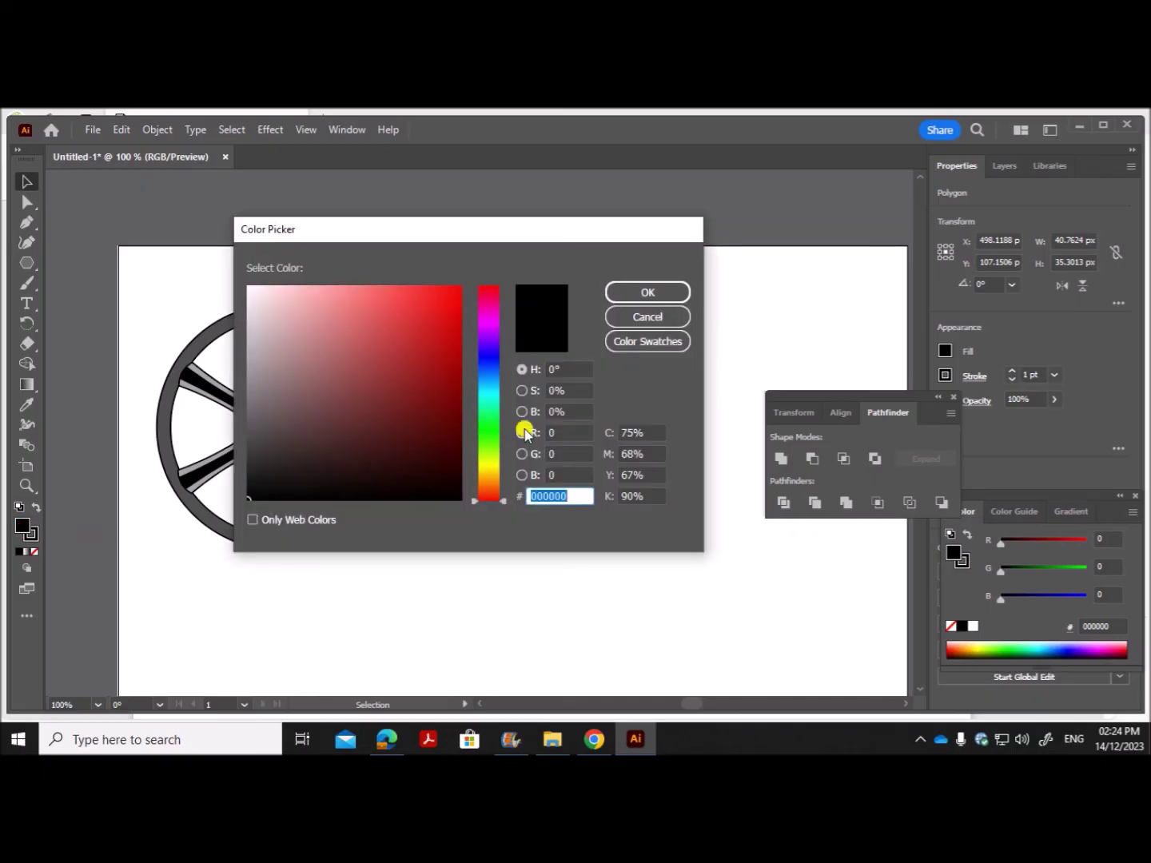
left_click(495, 462)
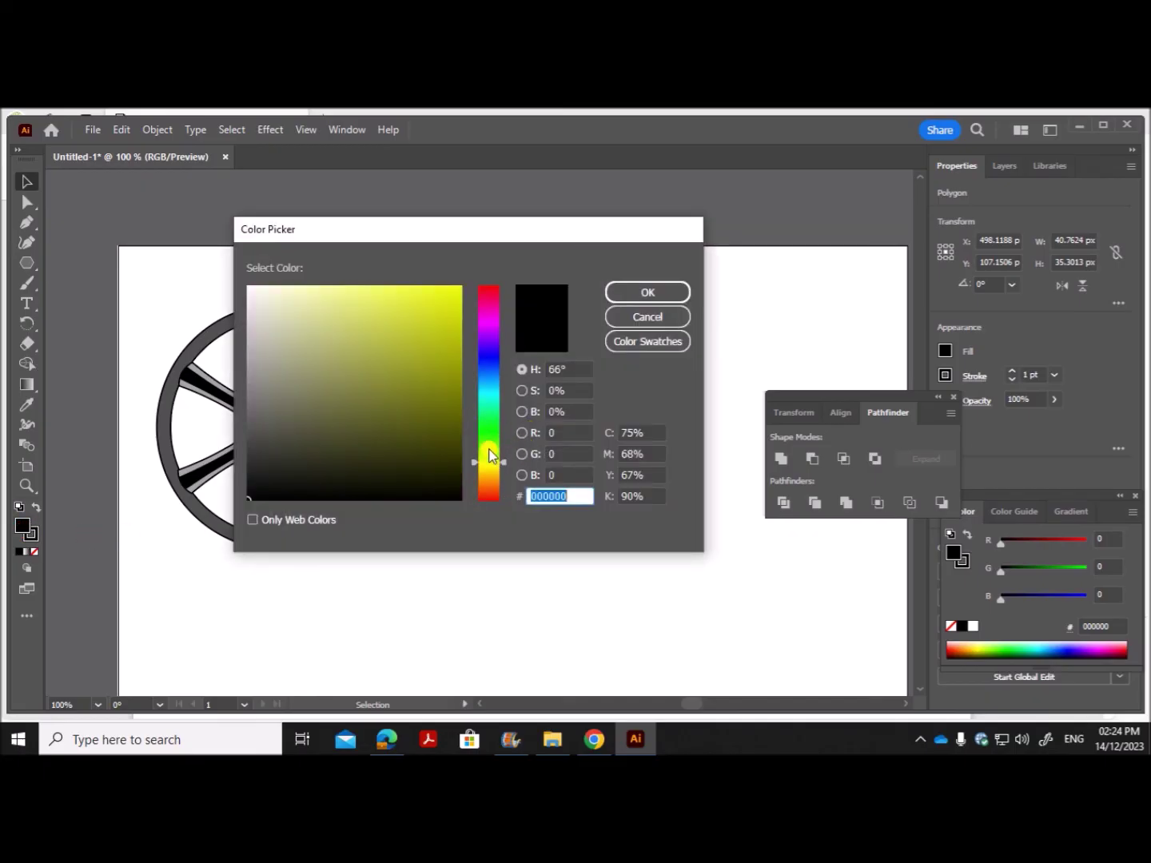
left_click_drag(492, 474, 492, 473)
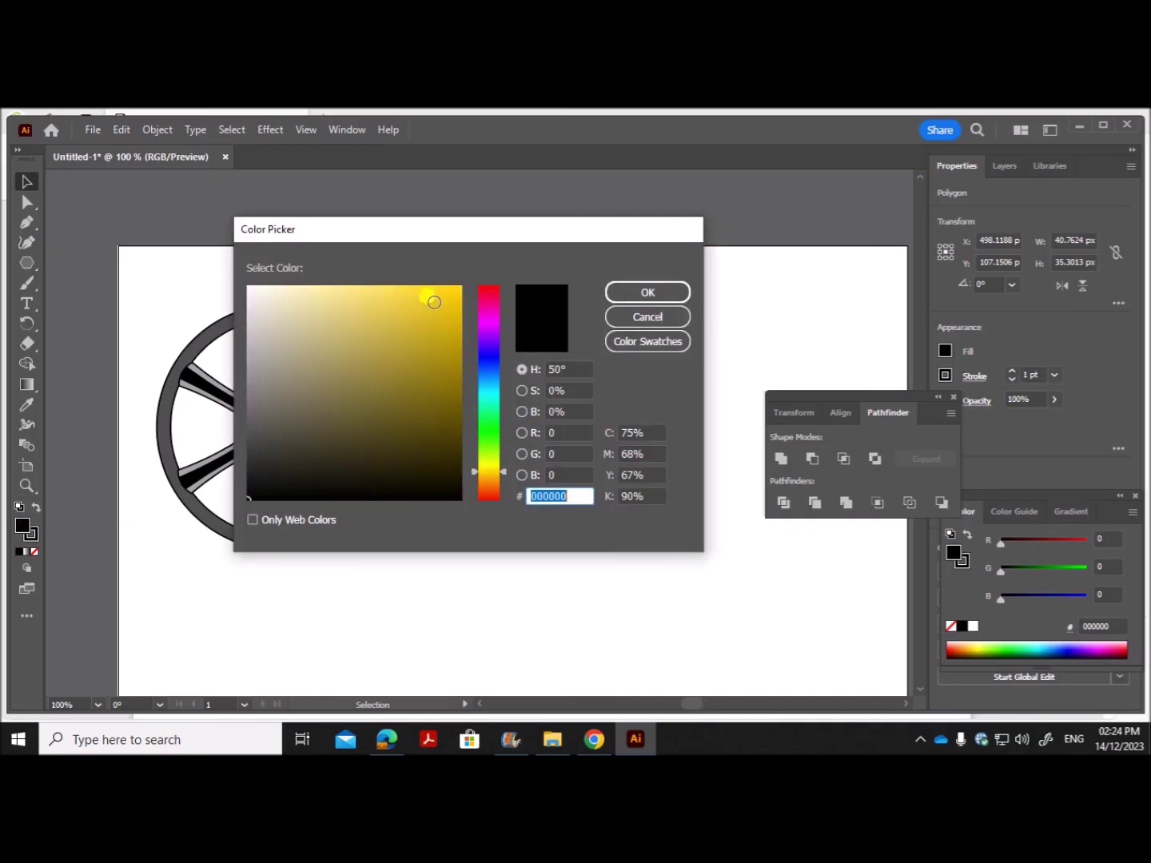
left_click(434, 302)
left_click(672, 293)
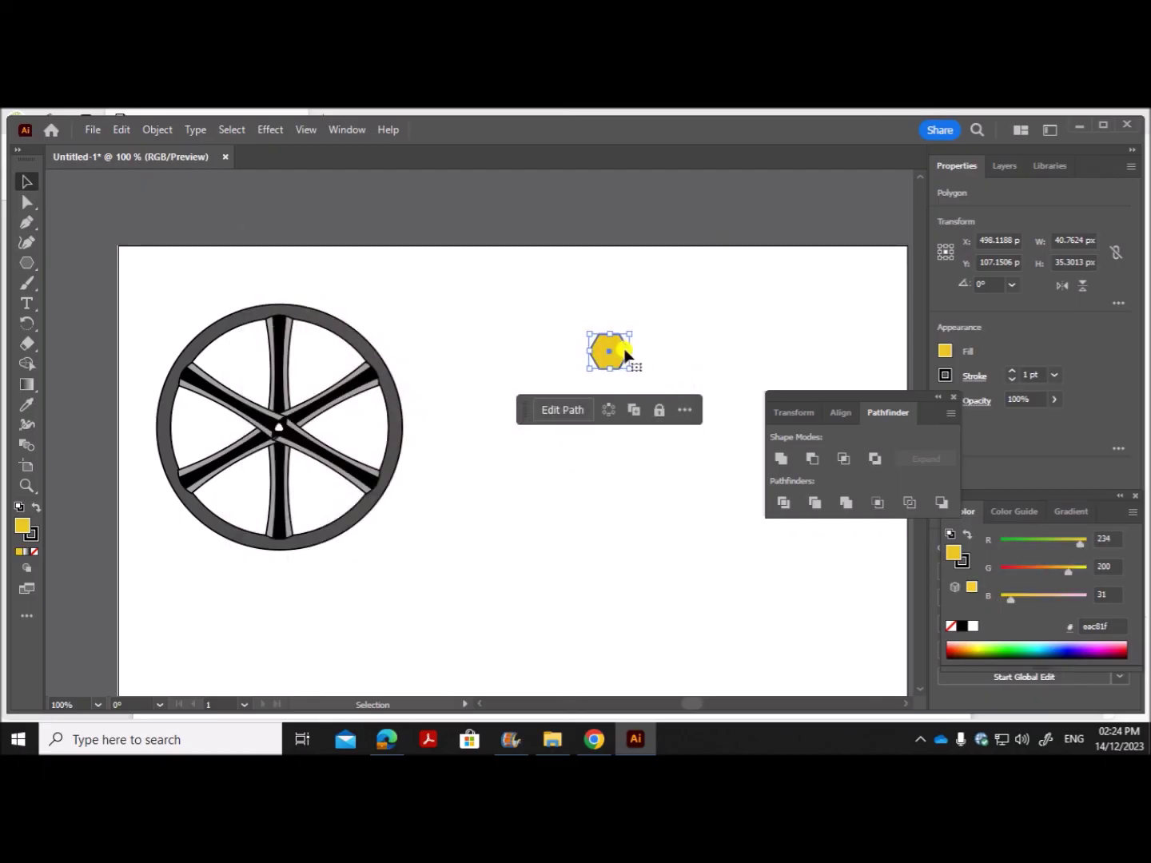
Move the yellow hexagon onto the wheel's centre over the spokes
left_click_drag(620, 362, 290, 435)
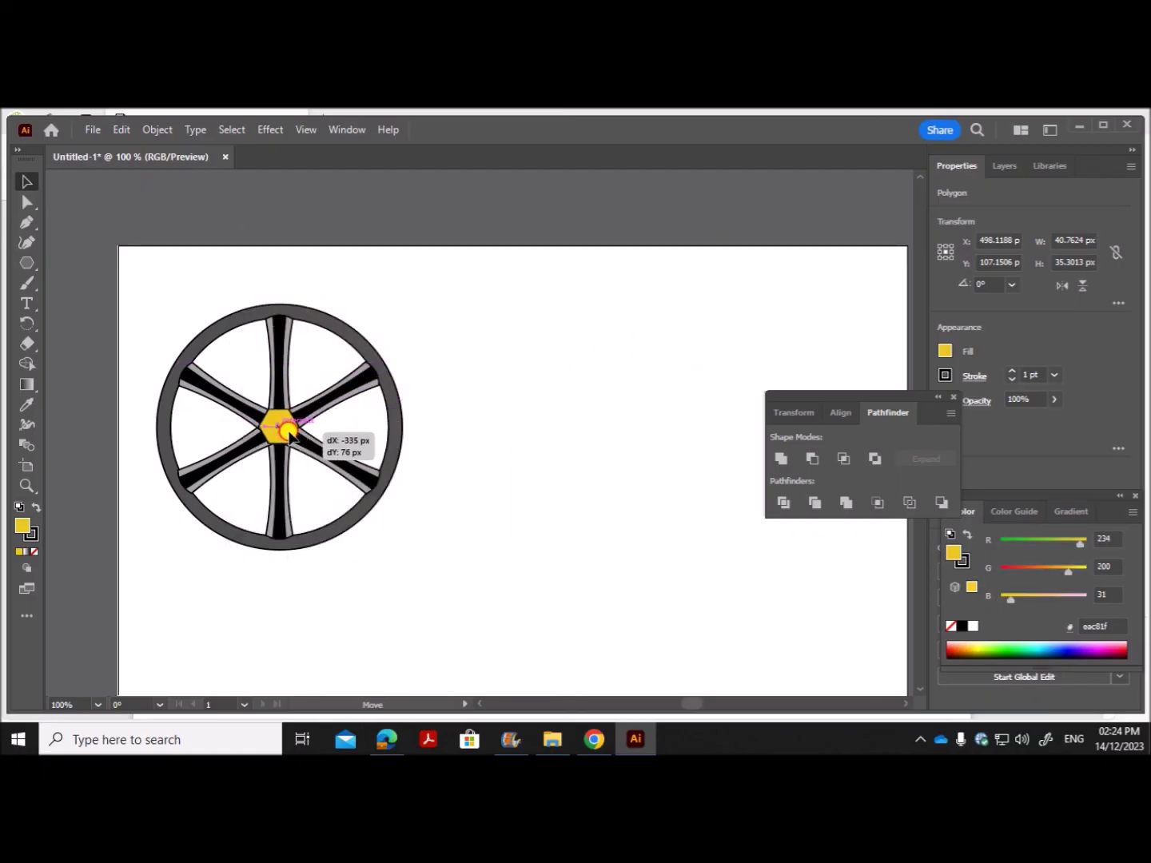
left_click_drag(289, 434, 284, 432)
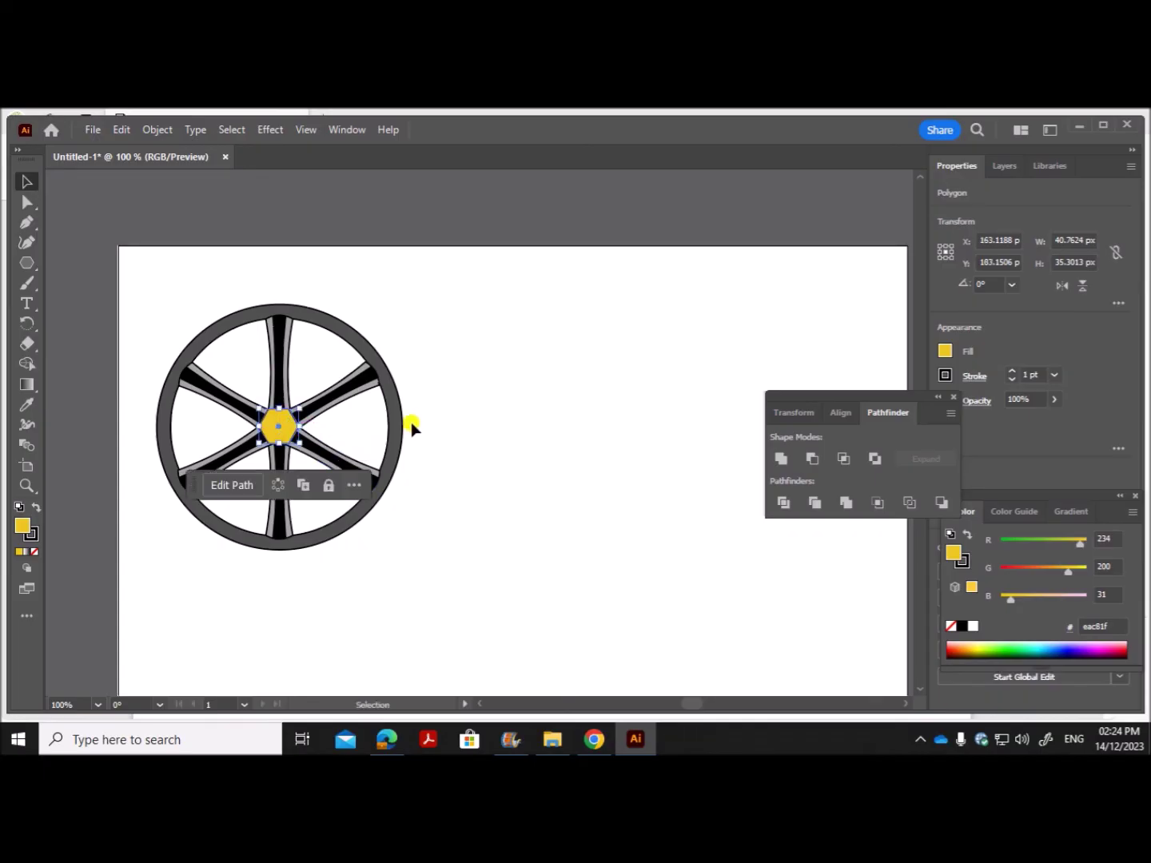
left_click(515, 391)
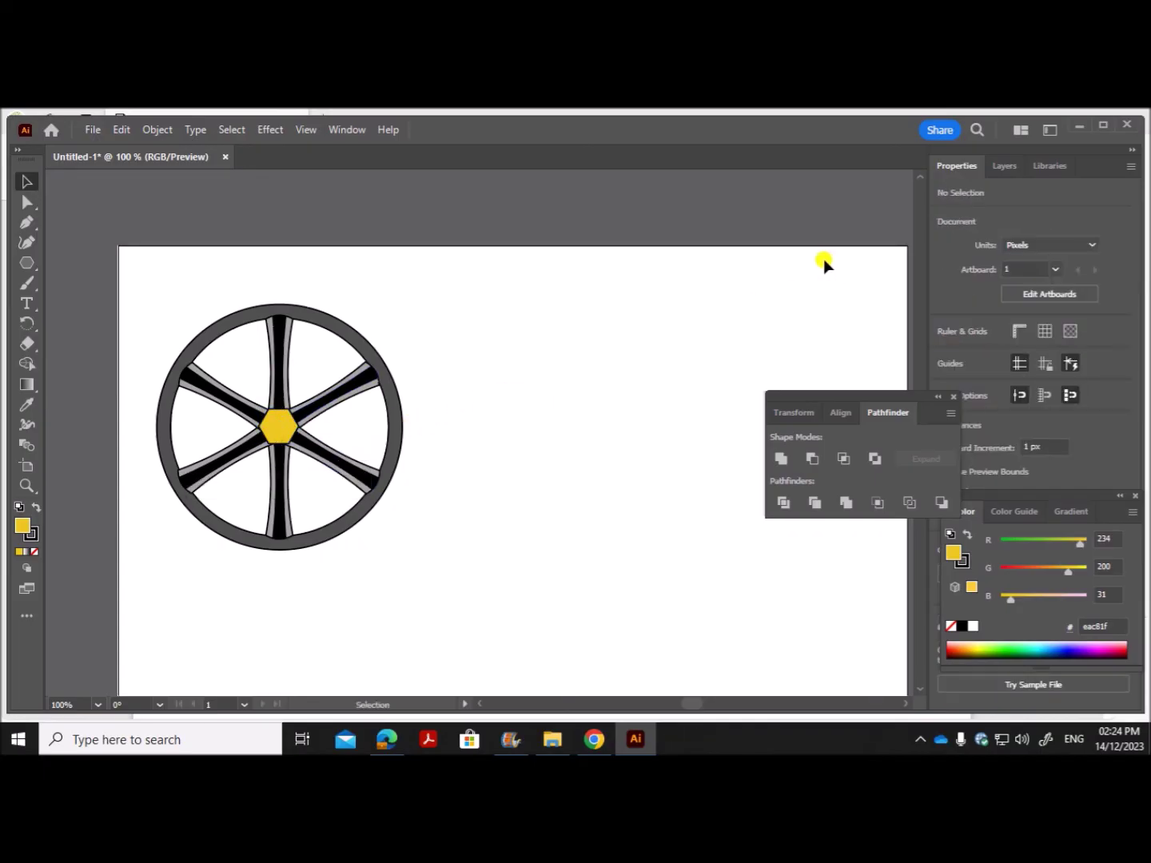
Bring up the question paper in Edge and scroll through it for comparison
left_click(387, 739)
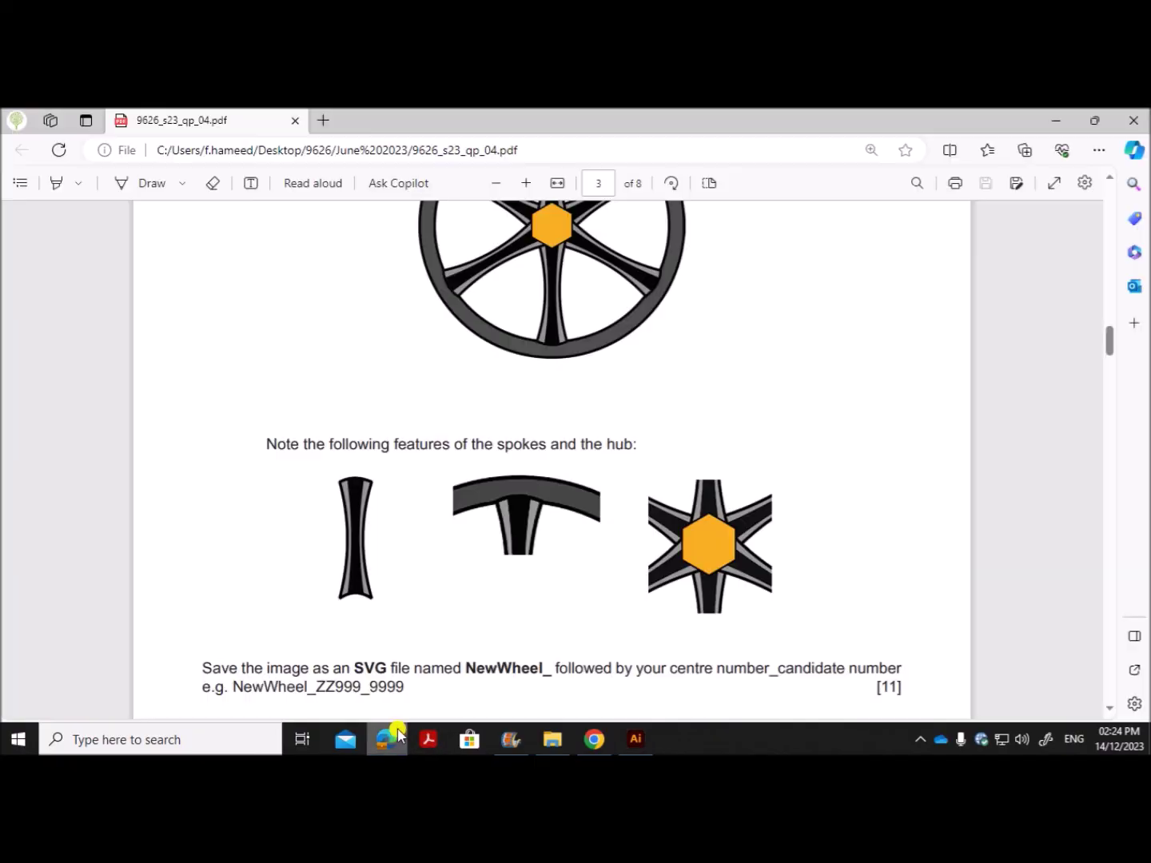
scroll(702, 479, "up", 4)
scroll(657, 506, "down", 4)
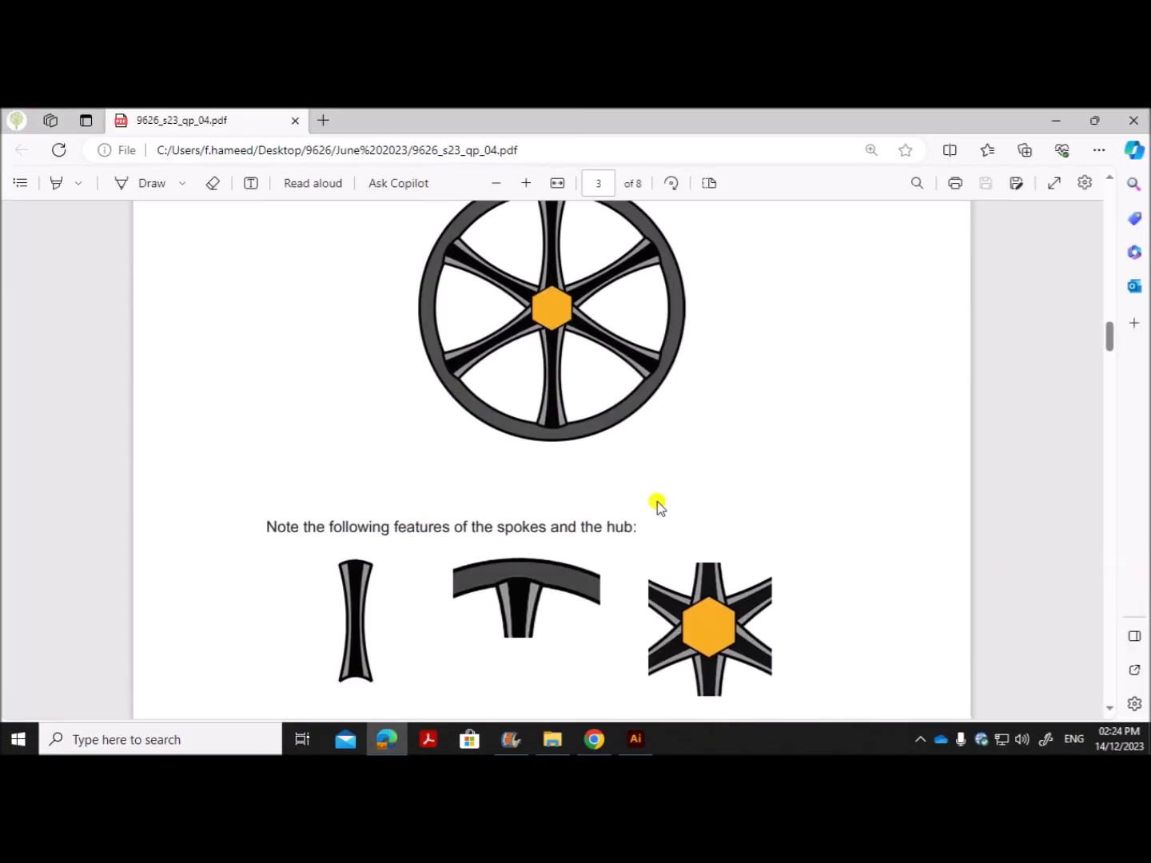
scroll(694, 547, "down", 2)
scroll(692, 542, "down", 2)
Zoom in and group the rim, six spokes and yellow hub into one object
left_click(636, 740)
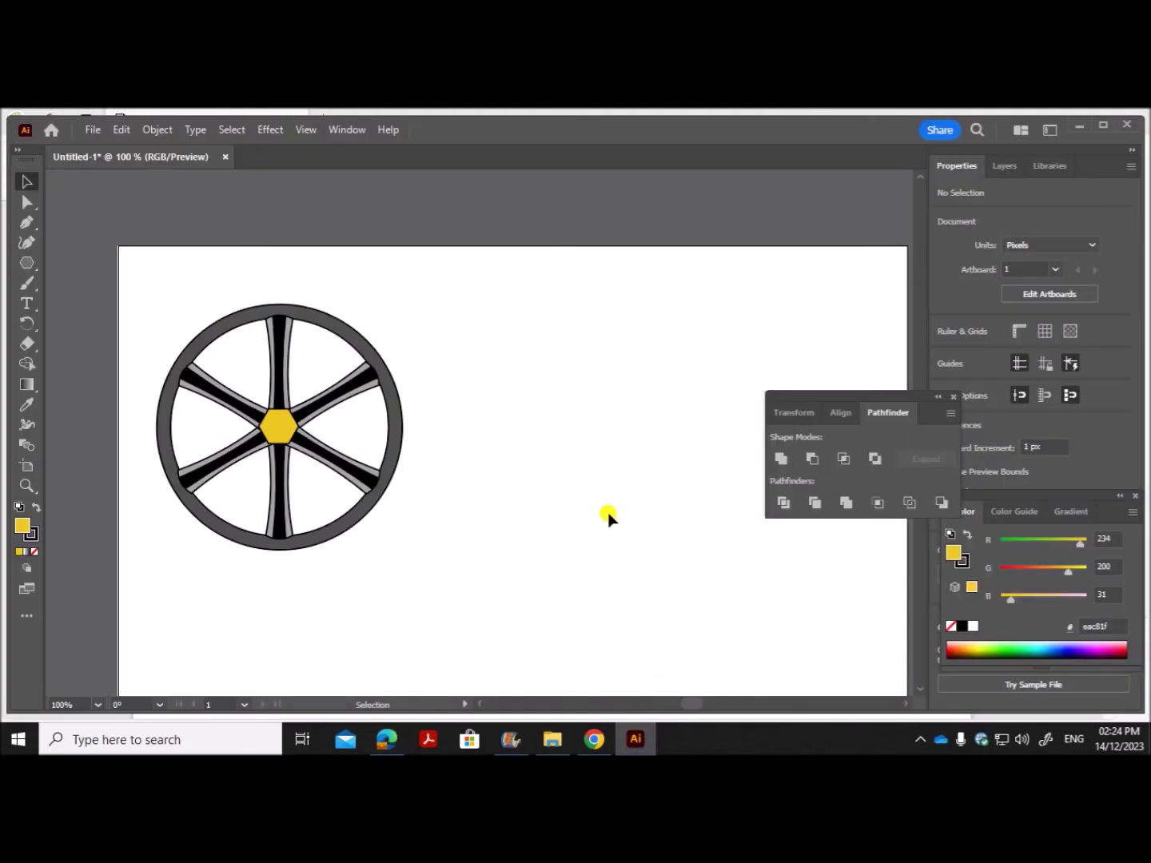
key("ctrl+equal")
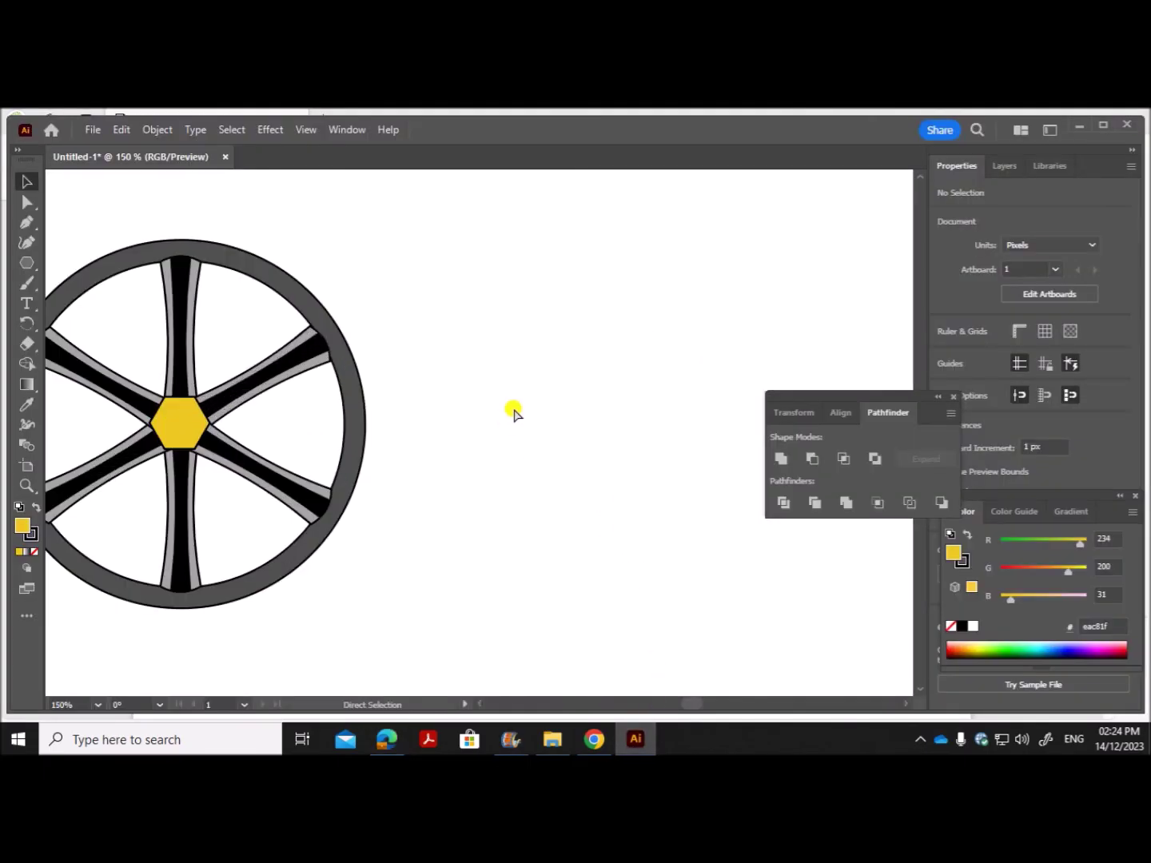
left_click_drag(694, 699, 688, 701)
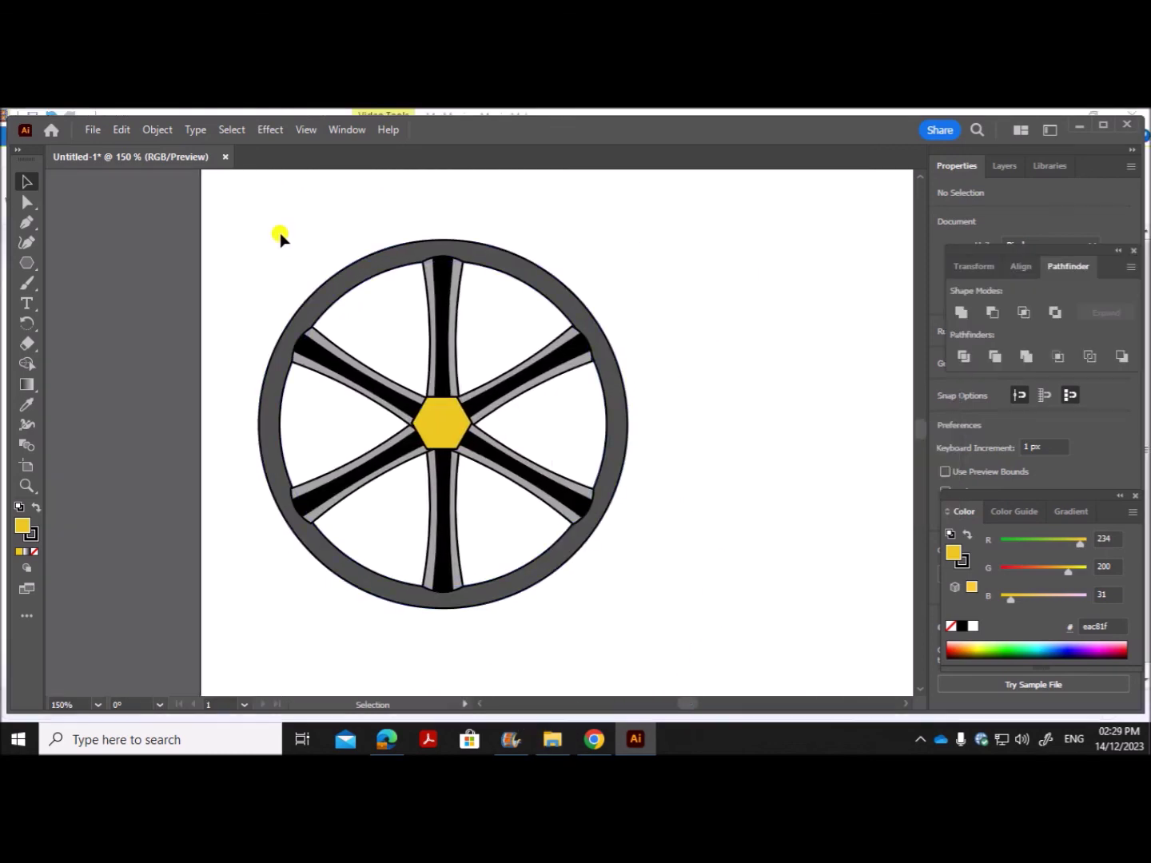
left_click_drag(280, 232, 632, 588)
right_click(512, 319)
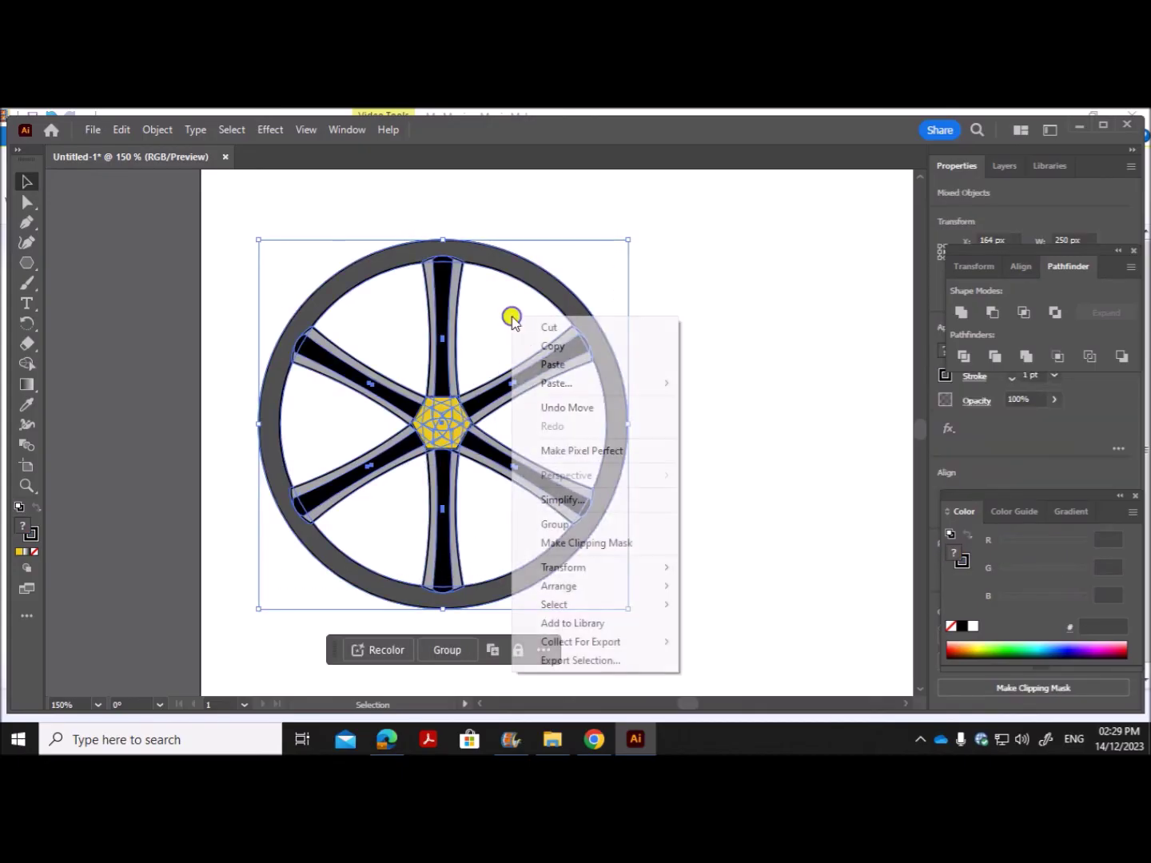
left_click(558, 524)
Deselect the group and check the PDF's required NewWheel_ file-name prefix
left_click(711, 444)
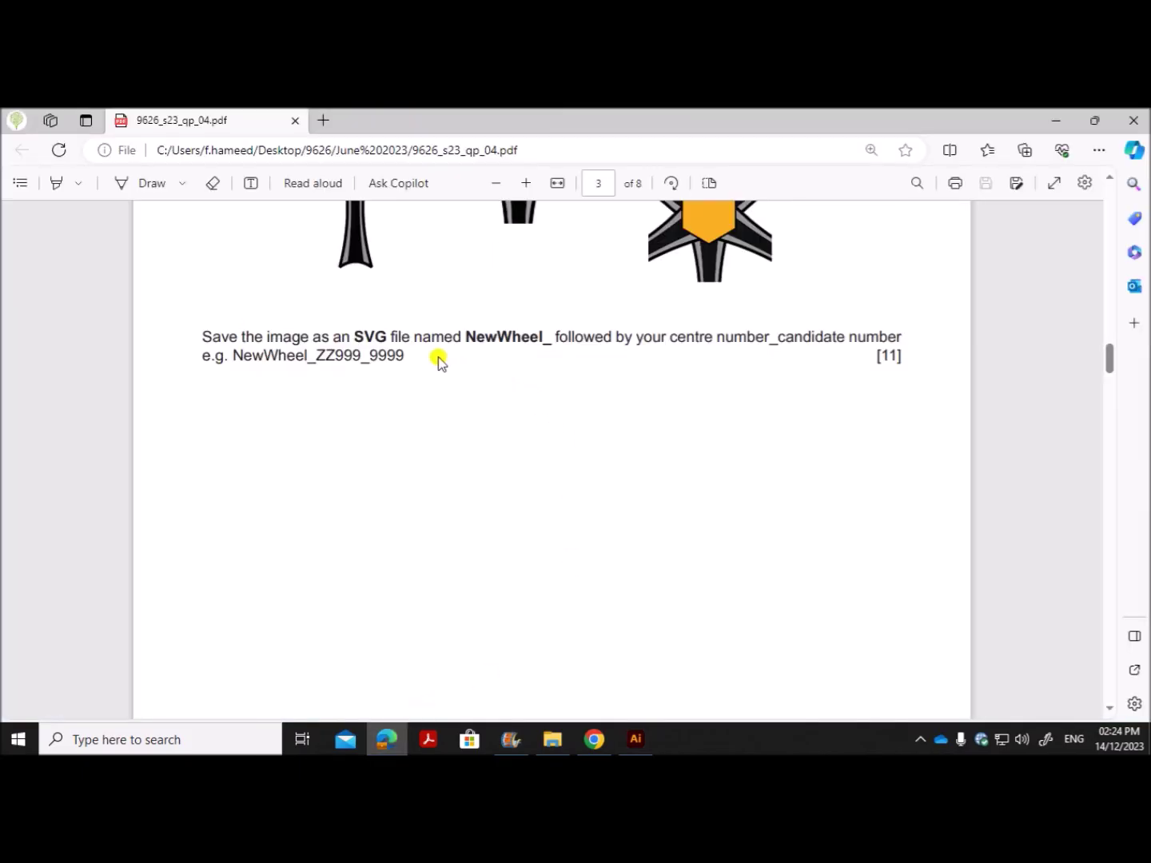
left_click_drag(465, 338, 542, 342)
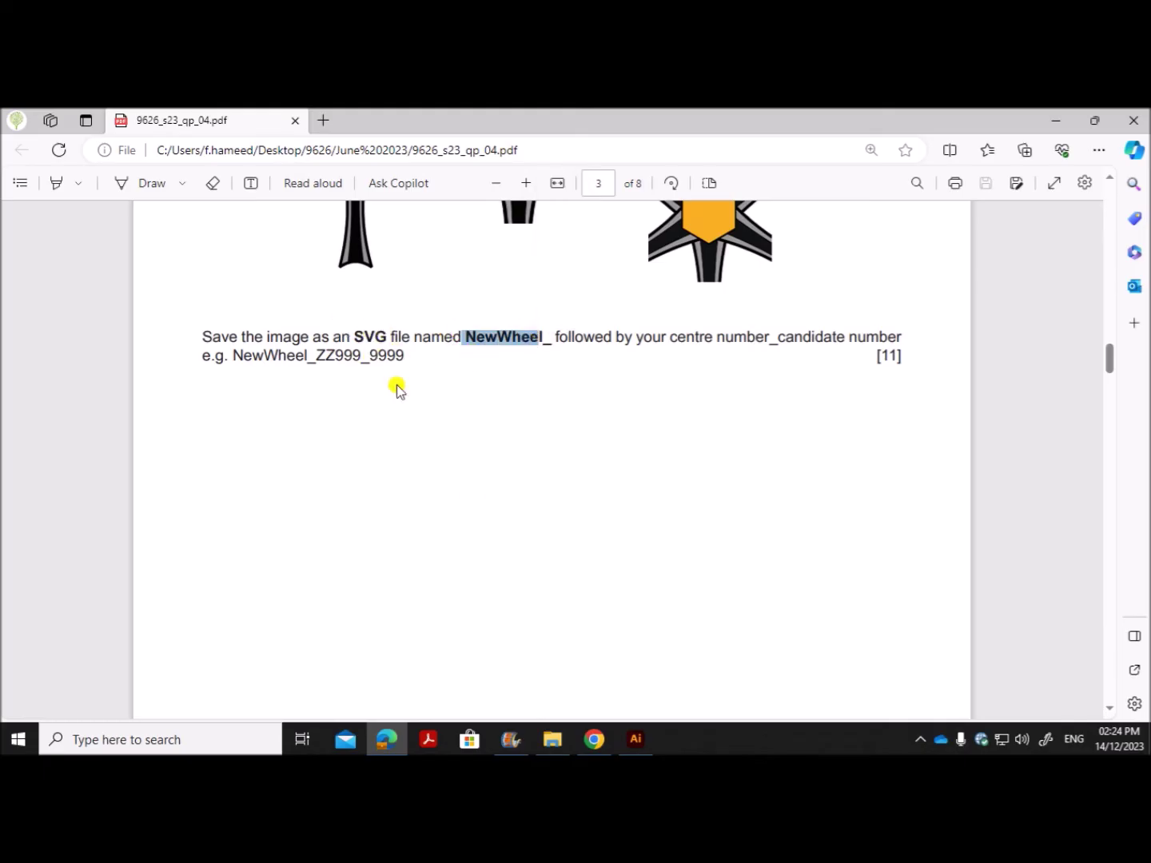
left_click(635, 739)
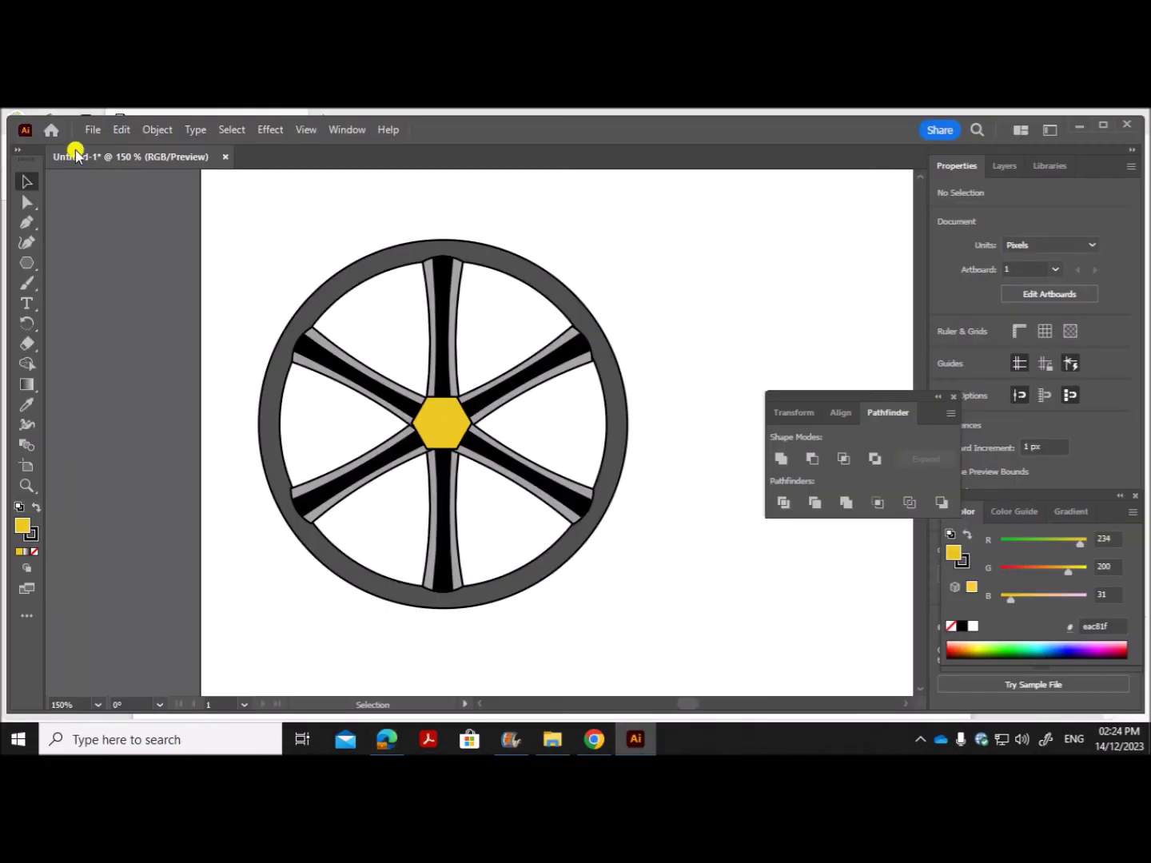
Export the wheel as an SVG named NewWheel_ plus centre and candidate numbers, accepting the default SVG options
left_click(90, 128)
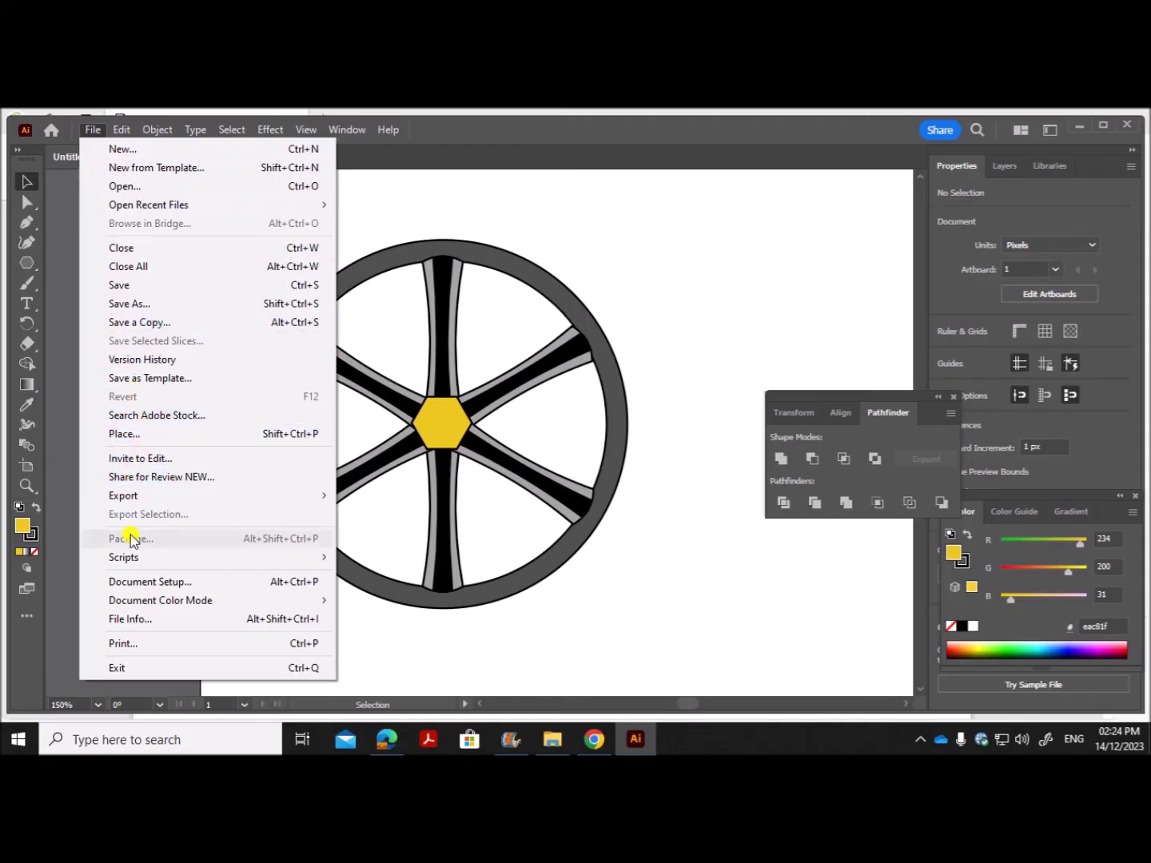
mouse_move(291, 495)
left_click(359, 508)
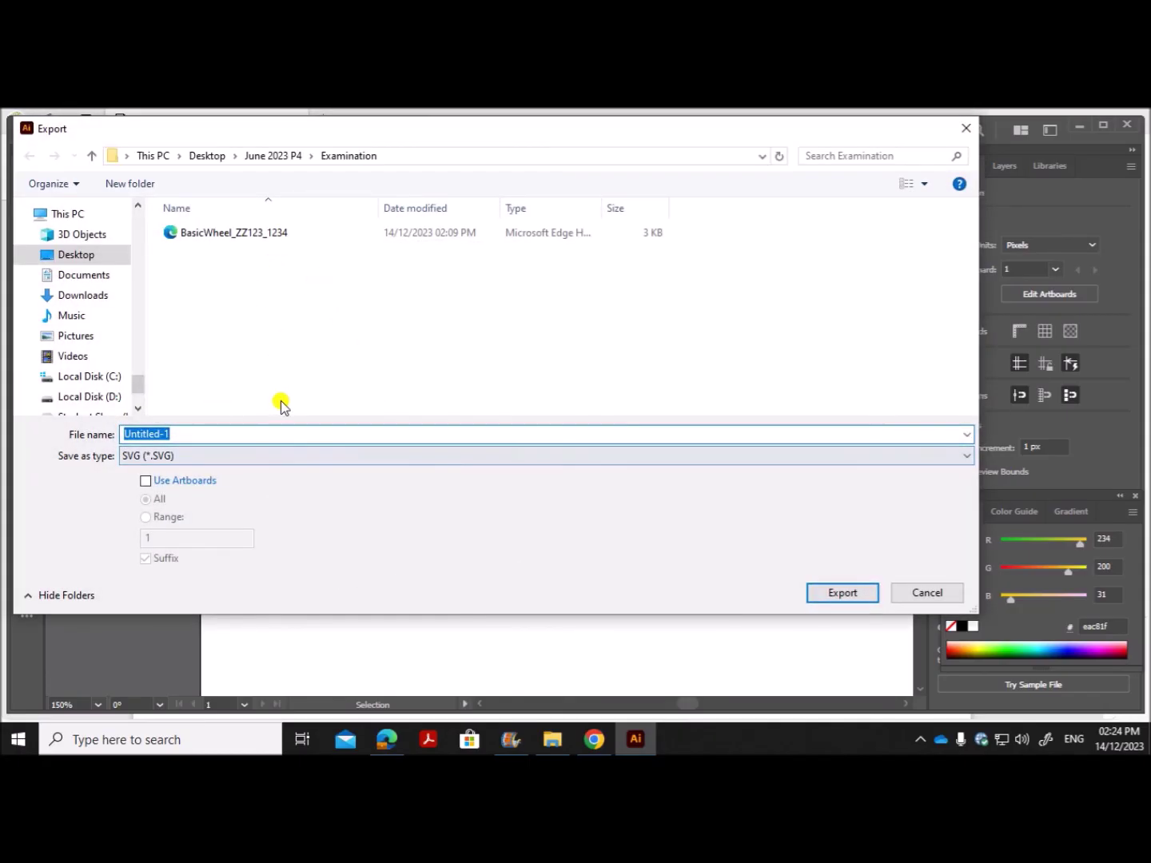
type("NewWheel_ZZ123_1234")
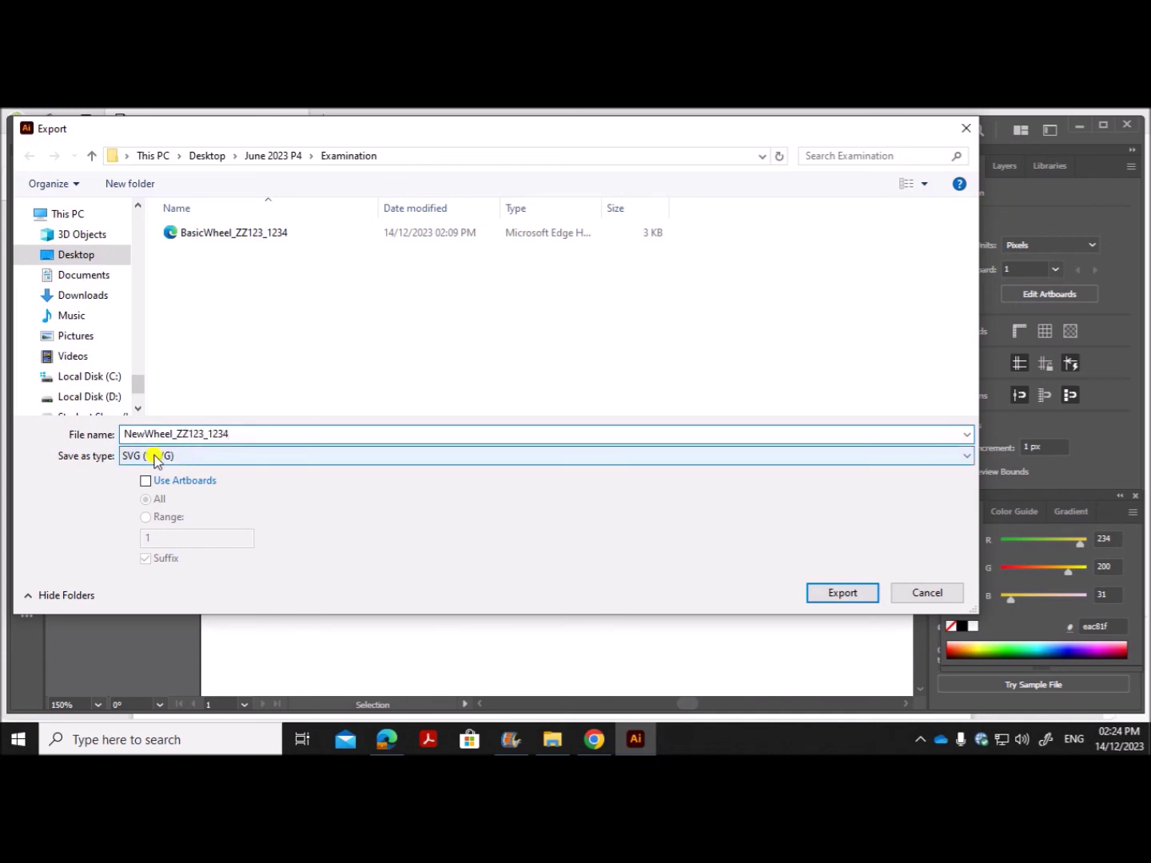
left_click(859, 599)
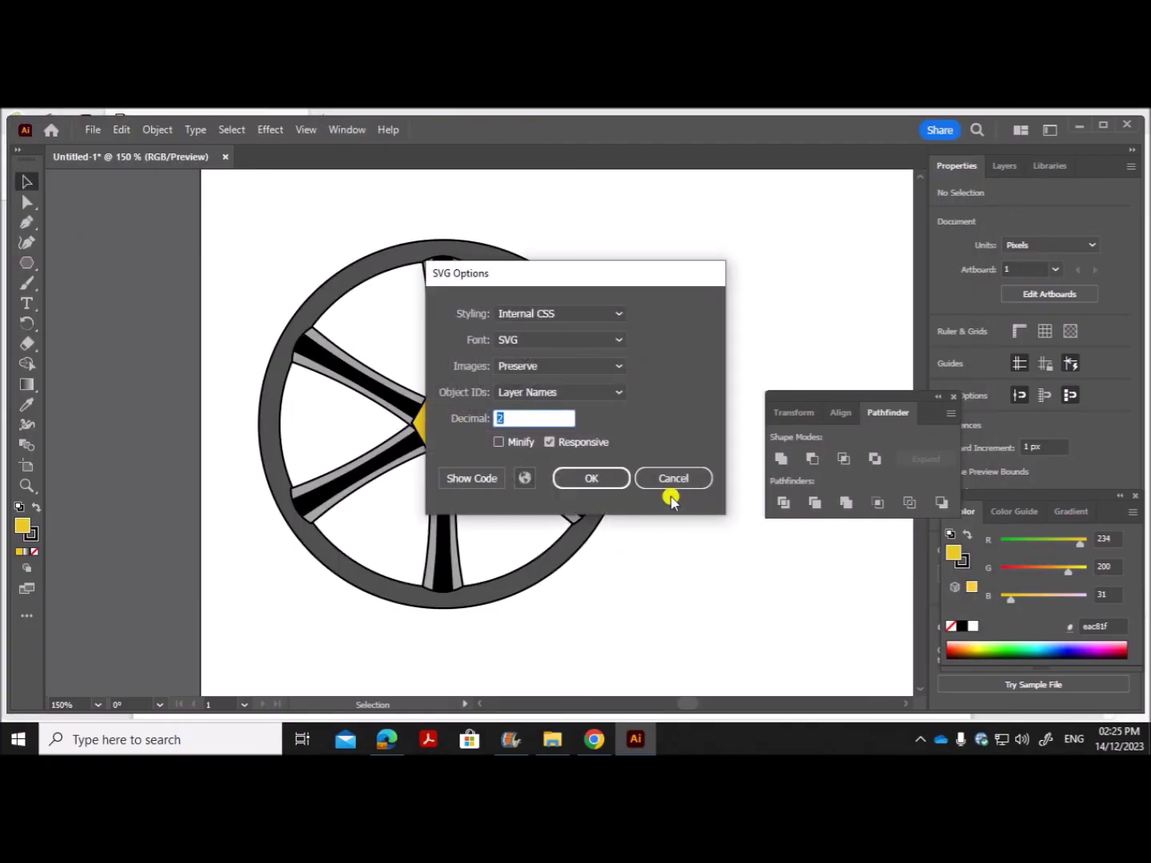
left_click(615, 481)
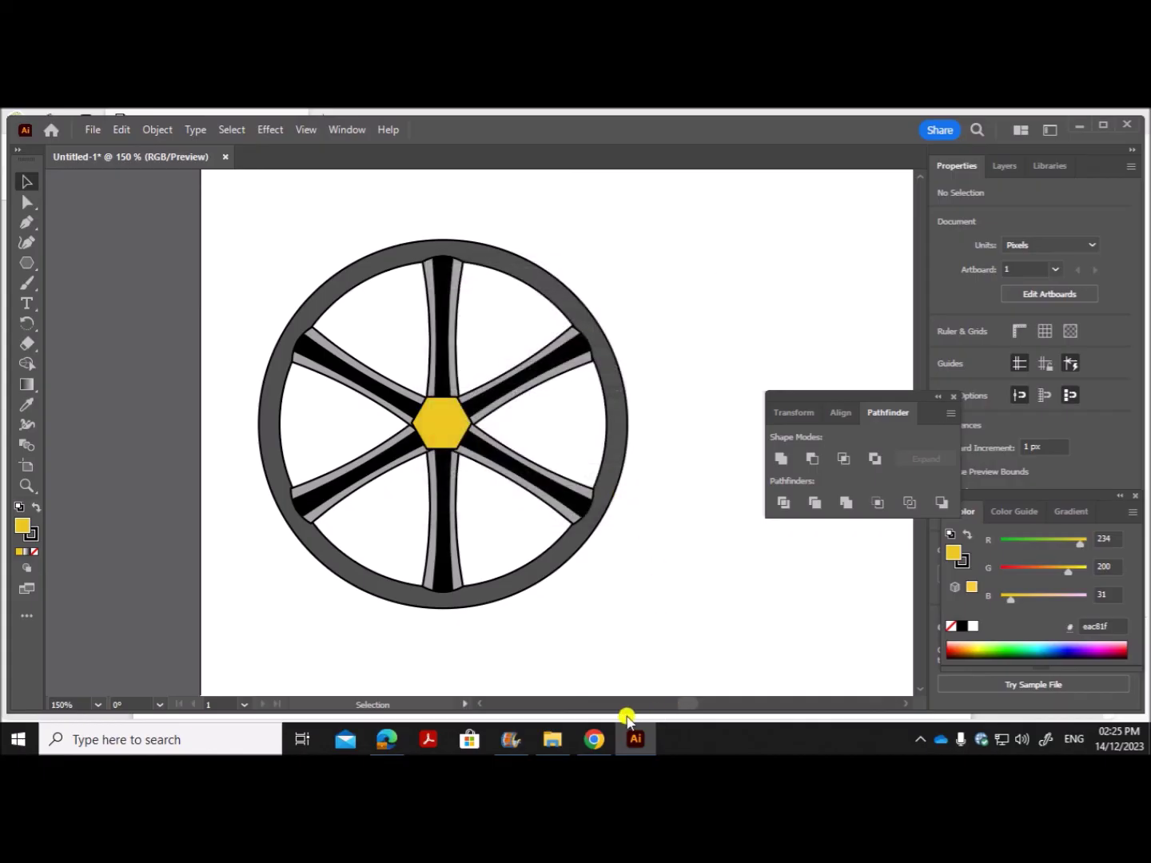
left_click(551, 740)
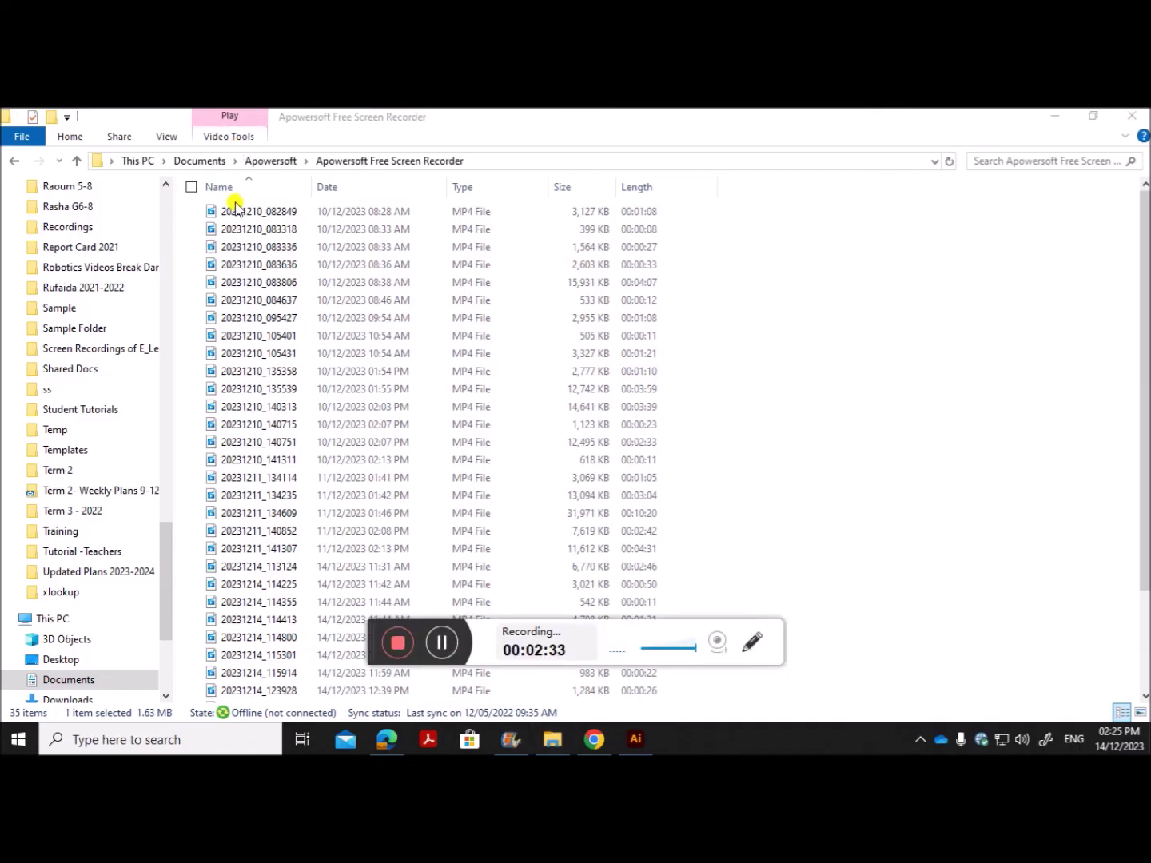
left_click(395, 631)
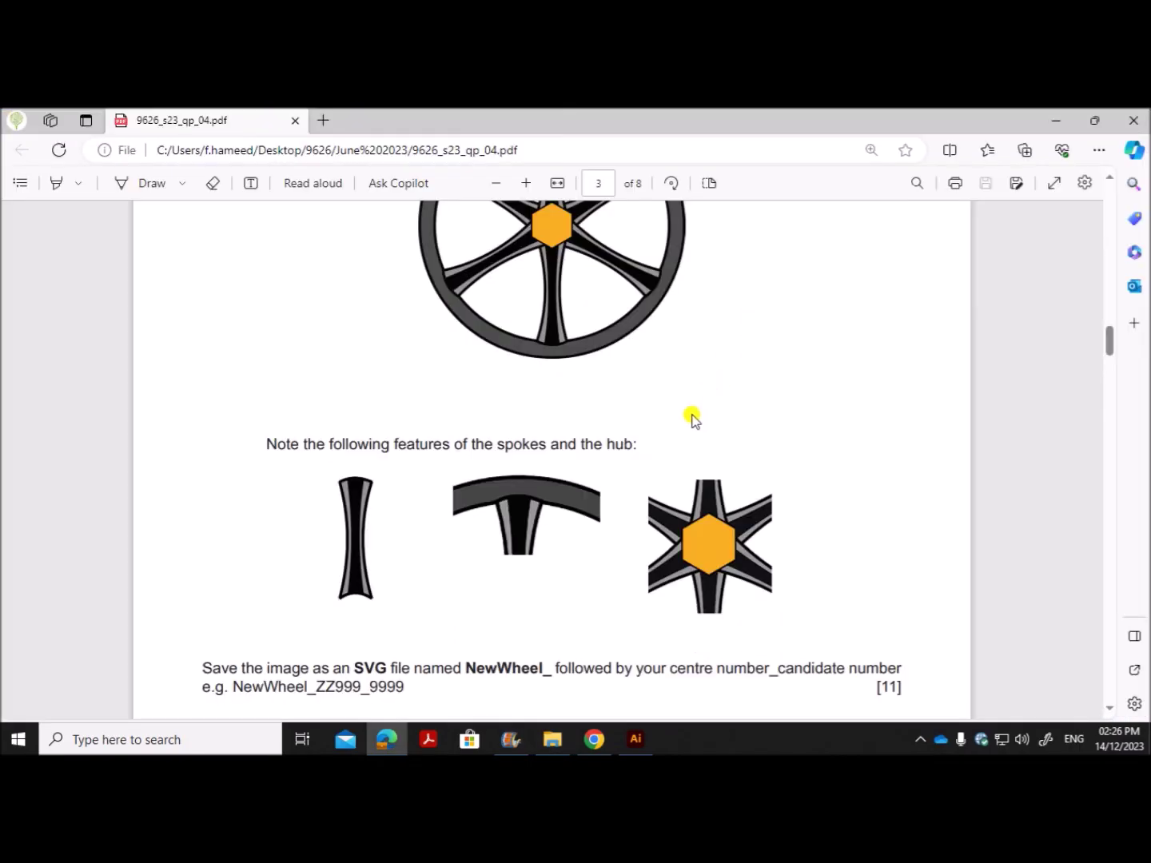
scroll(689, 424, "up", 5)
scroll(689, 429, "down", 12)
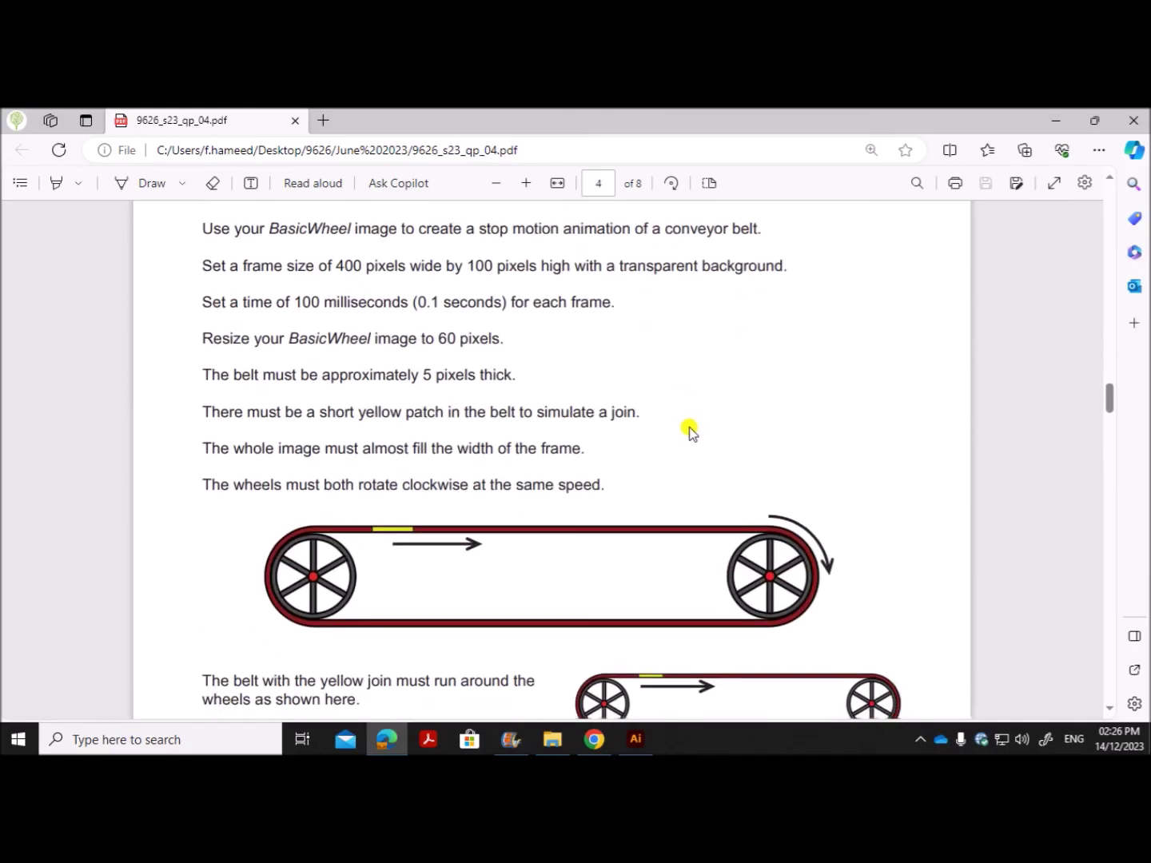
scroll(672, 432, "up", 3)
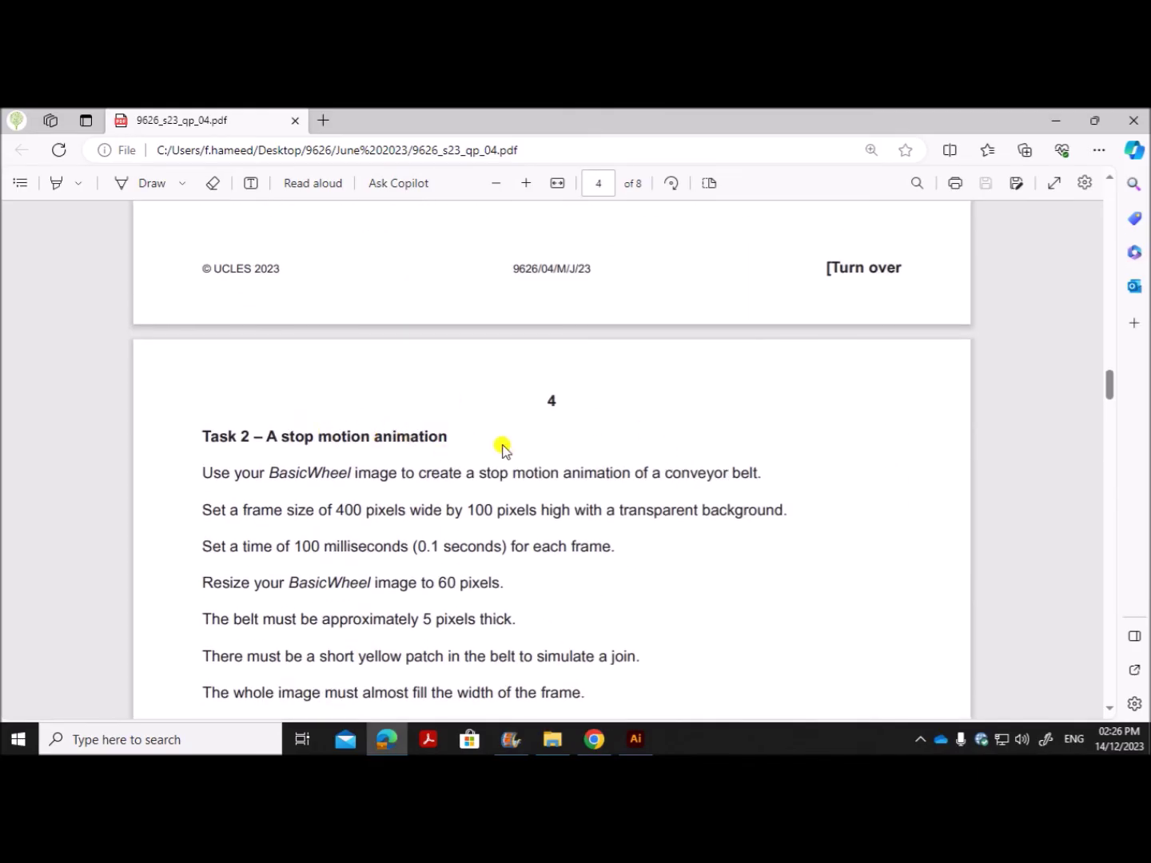
scroll(636, 472, "up", 4)
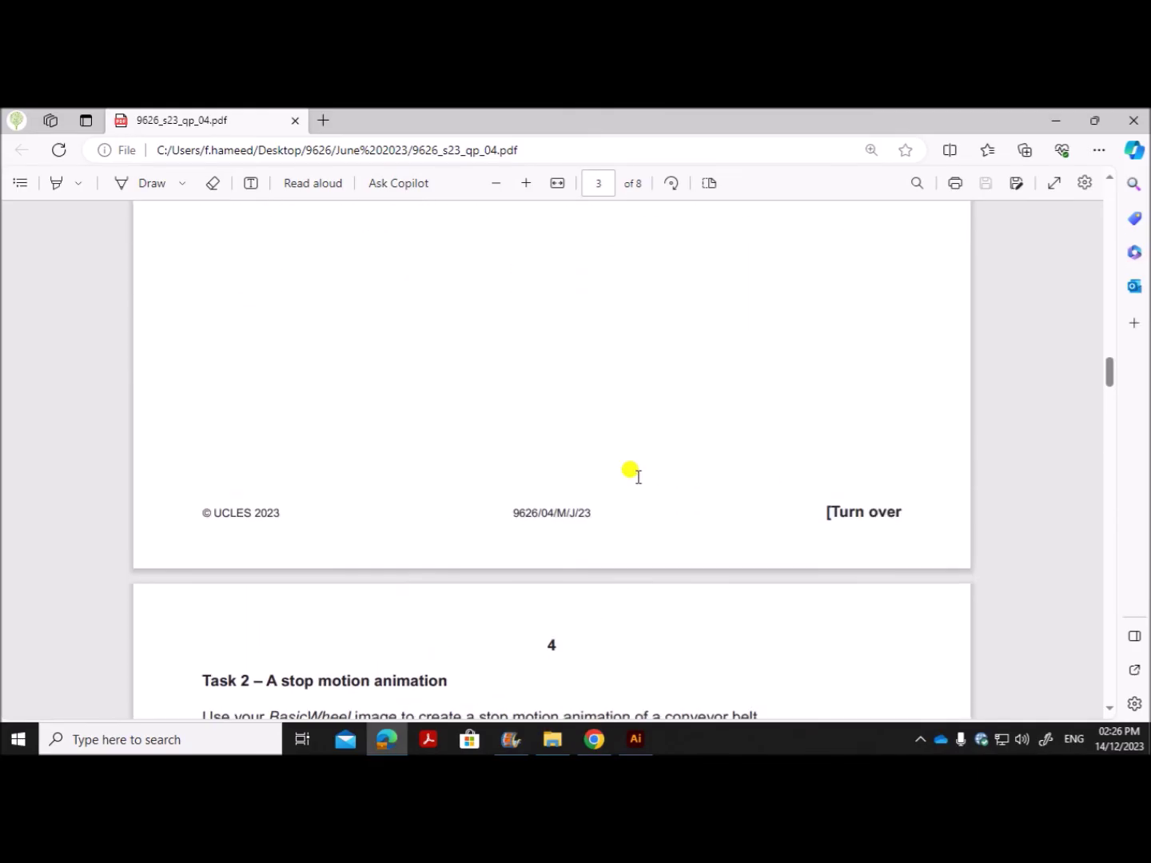
scroll(729, 513, "up", 5)
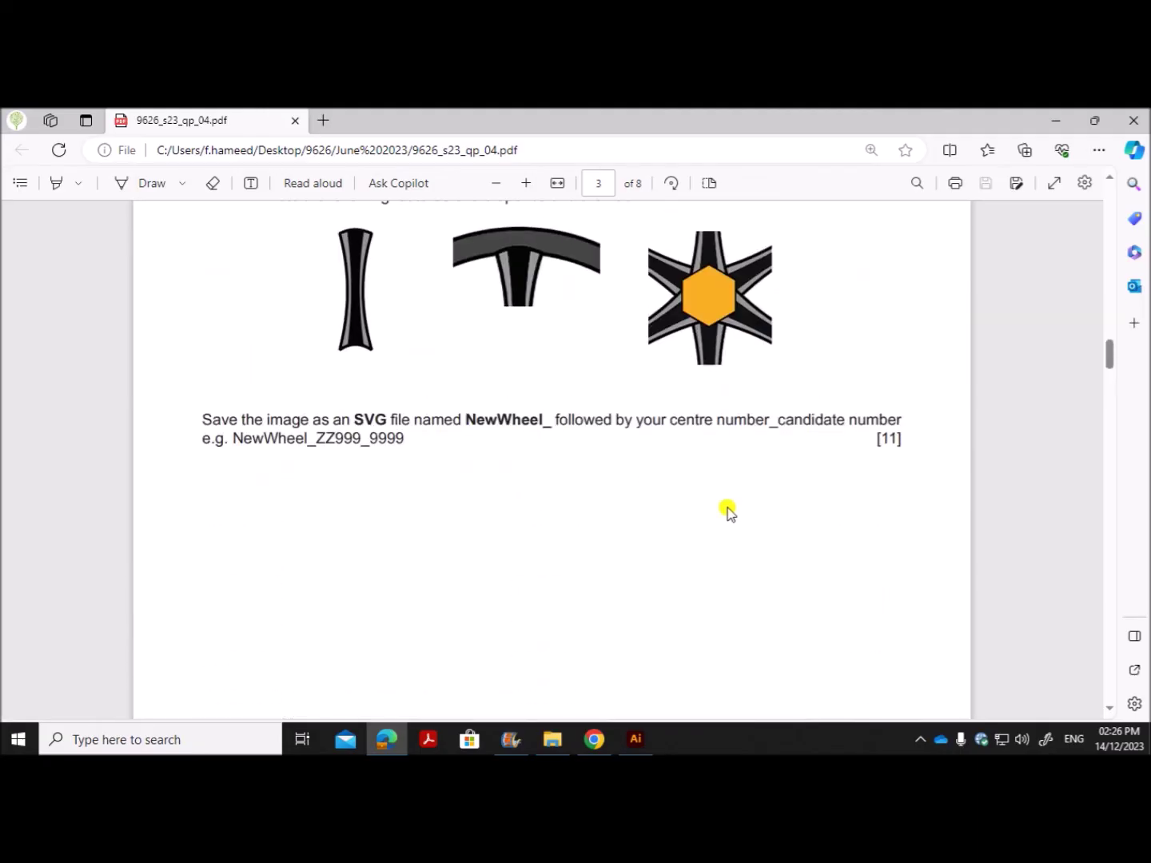